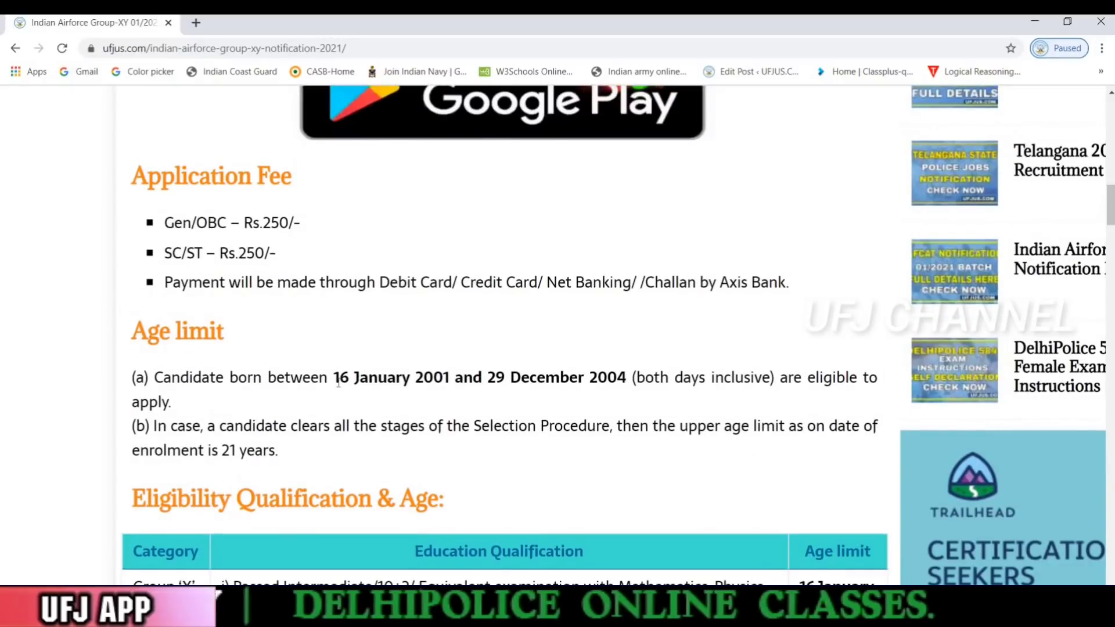
# Highlight the eligible birth-date range on the notice and scroll further down the page
pyautogui.moveTo(334, 377); pyautogui.dragTo(173, 402)
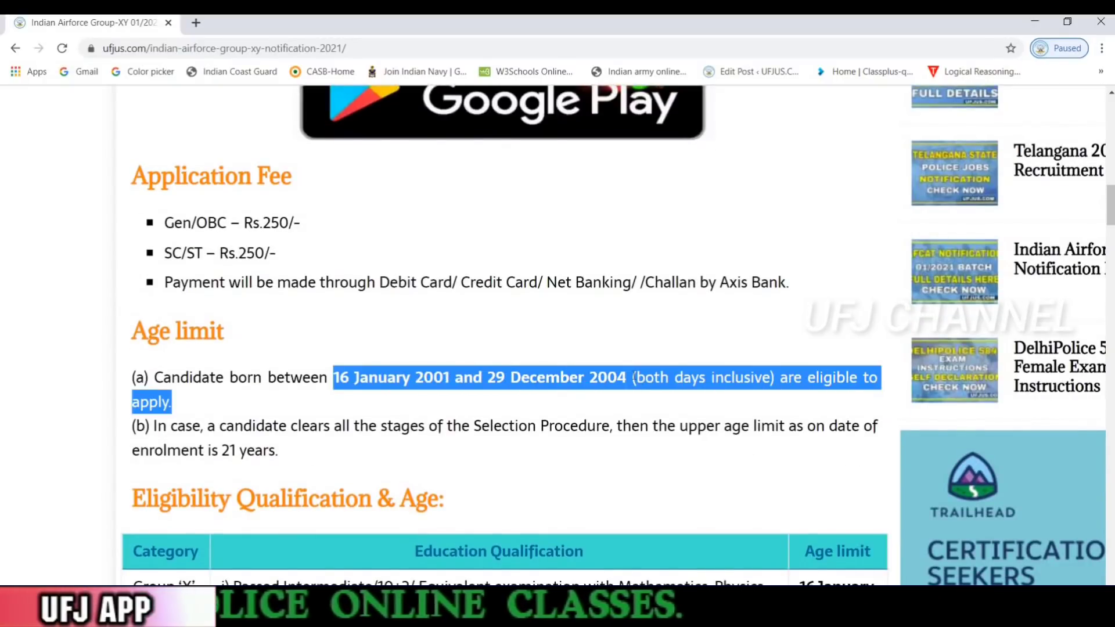
pyautogui.moveTo(634, 378); pyautogui.dragTo(632, 378)
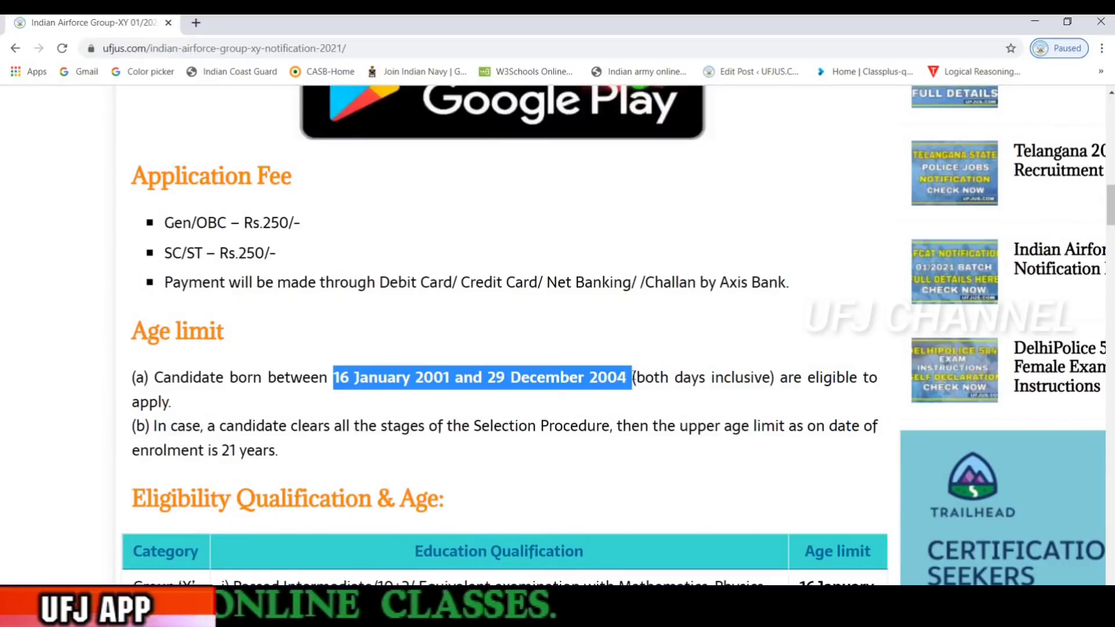
pyautogui.scroll(-15, 633, 378)
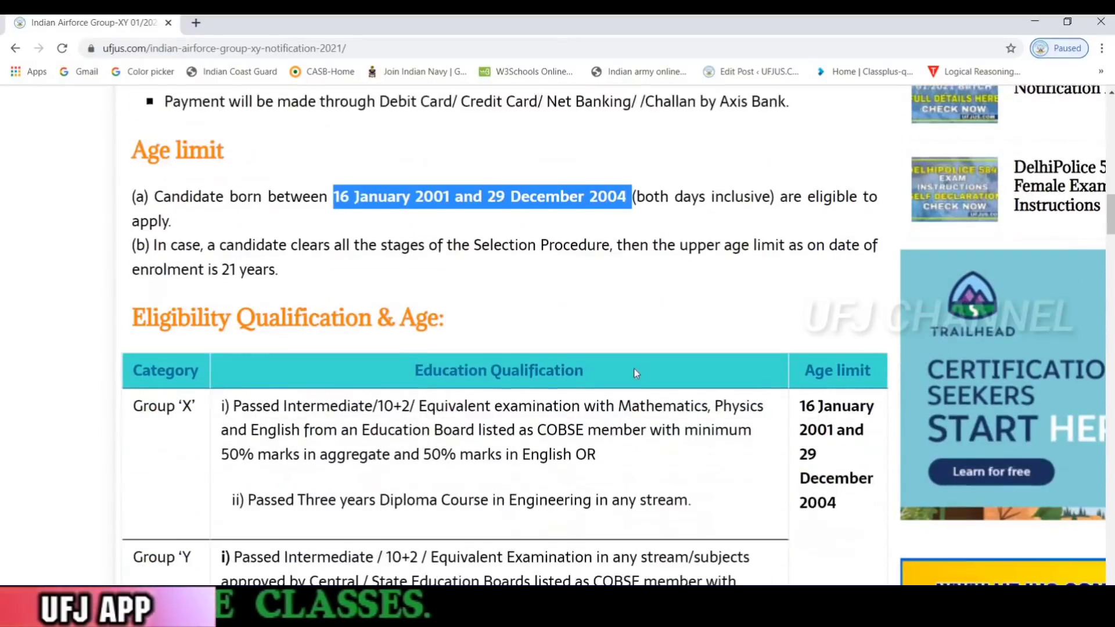
pyautogui.scroll(-15, 641, 348)
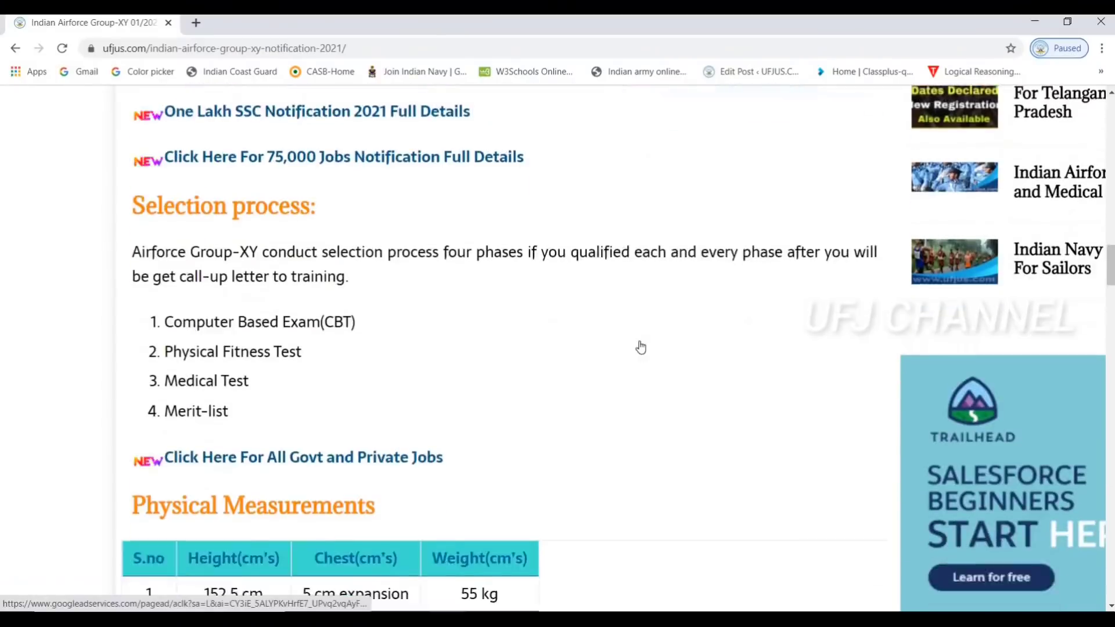
pyautogui.scroll(-15, 641, 337)
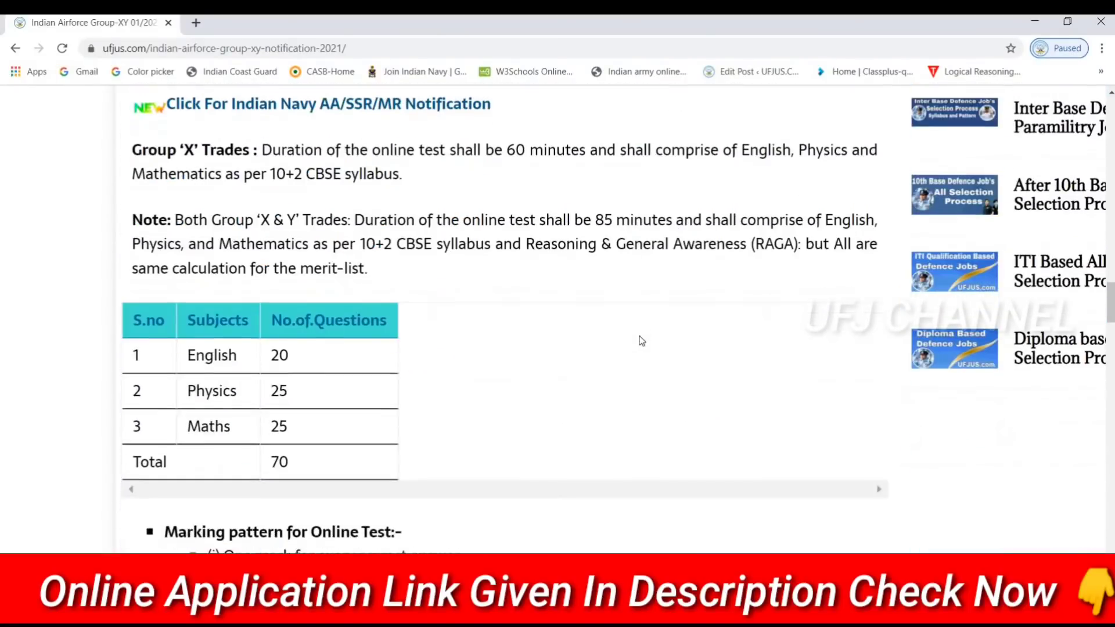
pyautogui.scroll(-15, 650, 242)
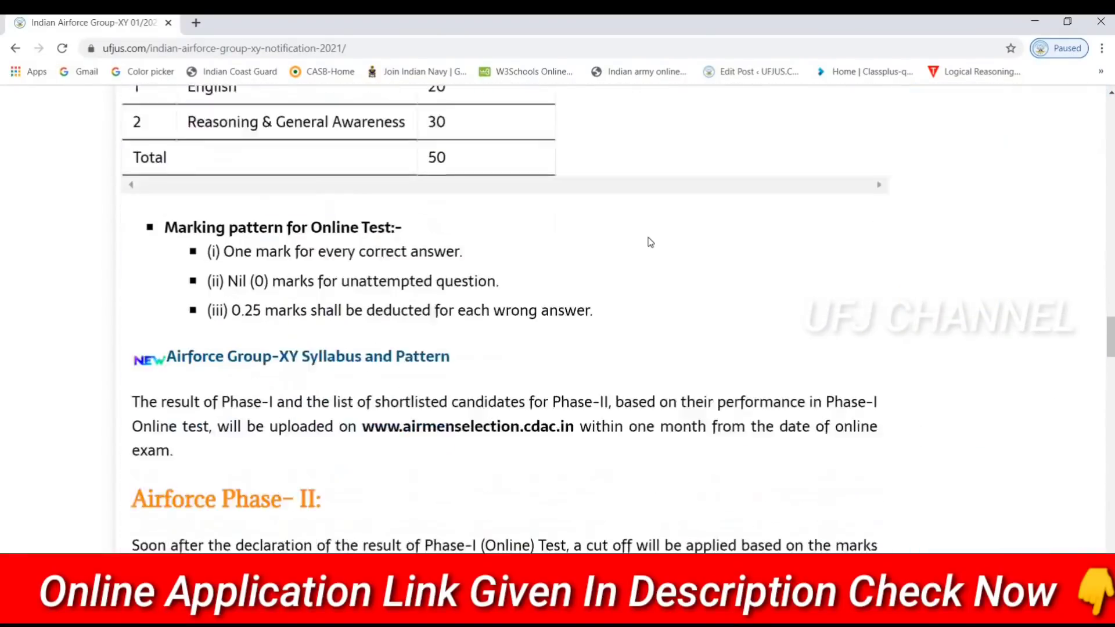
pyautogui.scroll(-15, 651, 241)
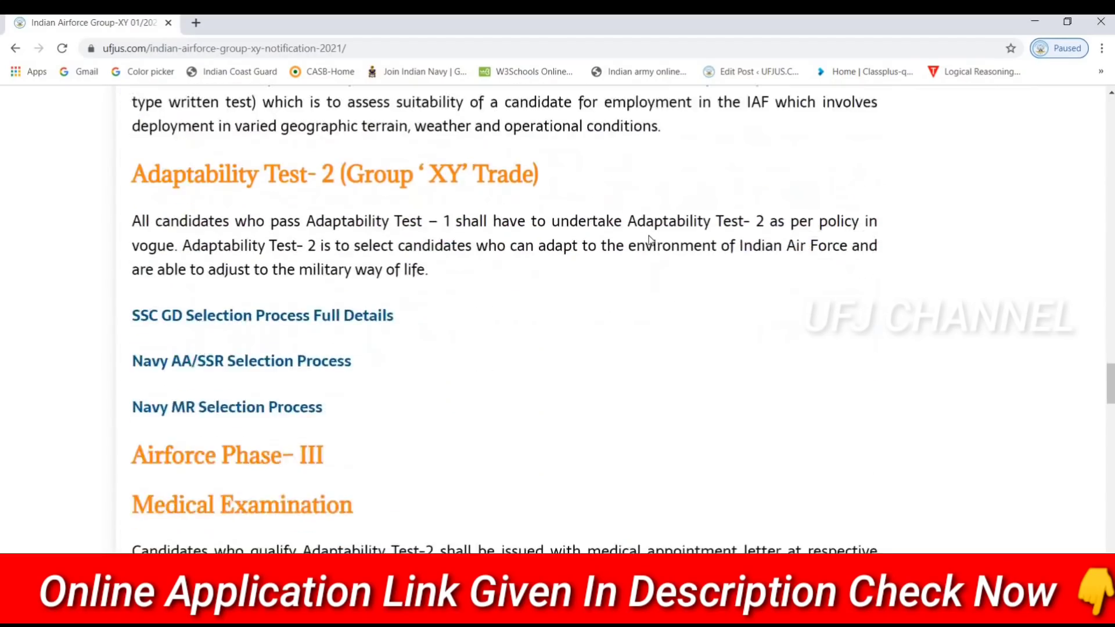
pyautogui.scroll(-15, 653, 235)
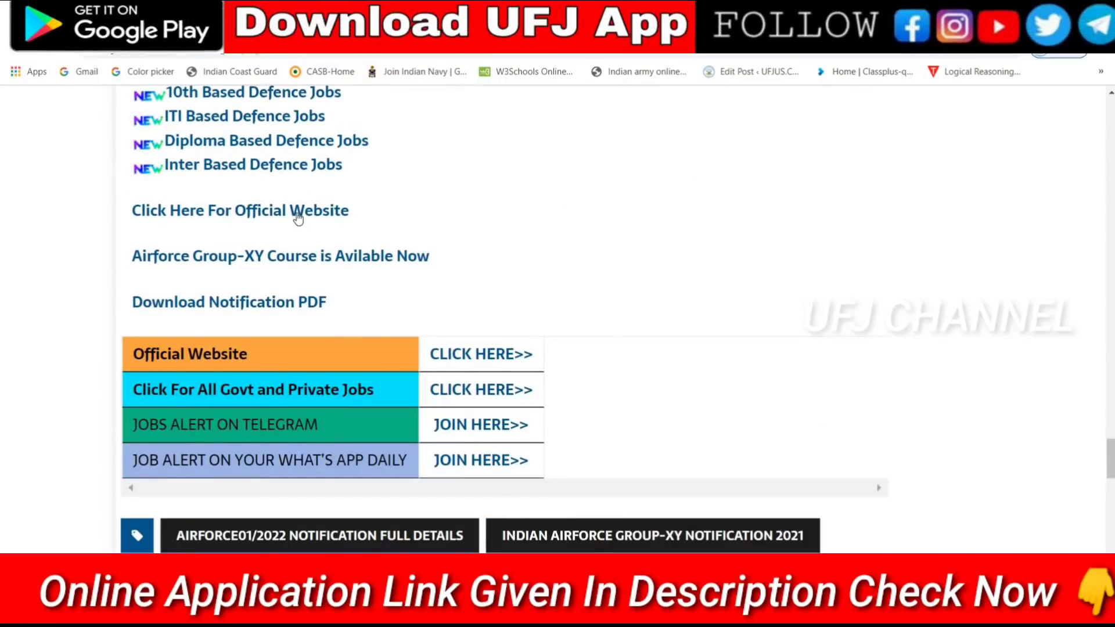
# Go to the official recruitment website and start the intake 01/2022 online application
pyautogui.click(305, 212)
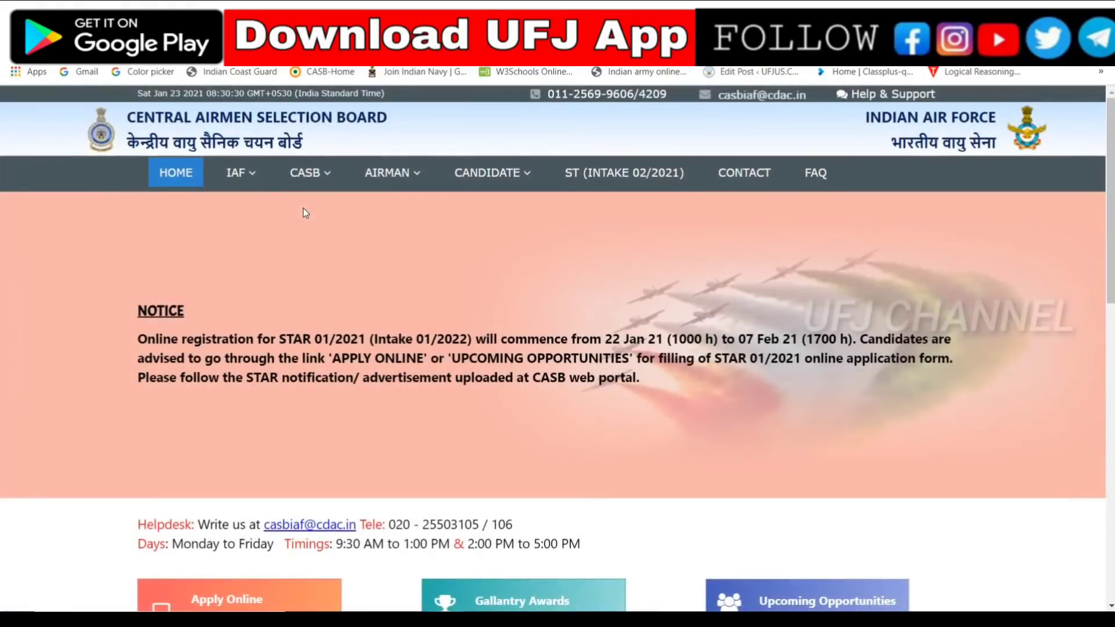
pyautogui.scroll(-3, 304, 208)
pyautogui.scroll(2, 303, 208)
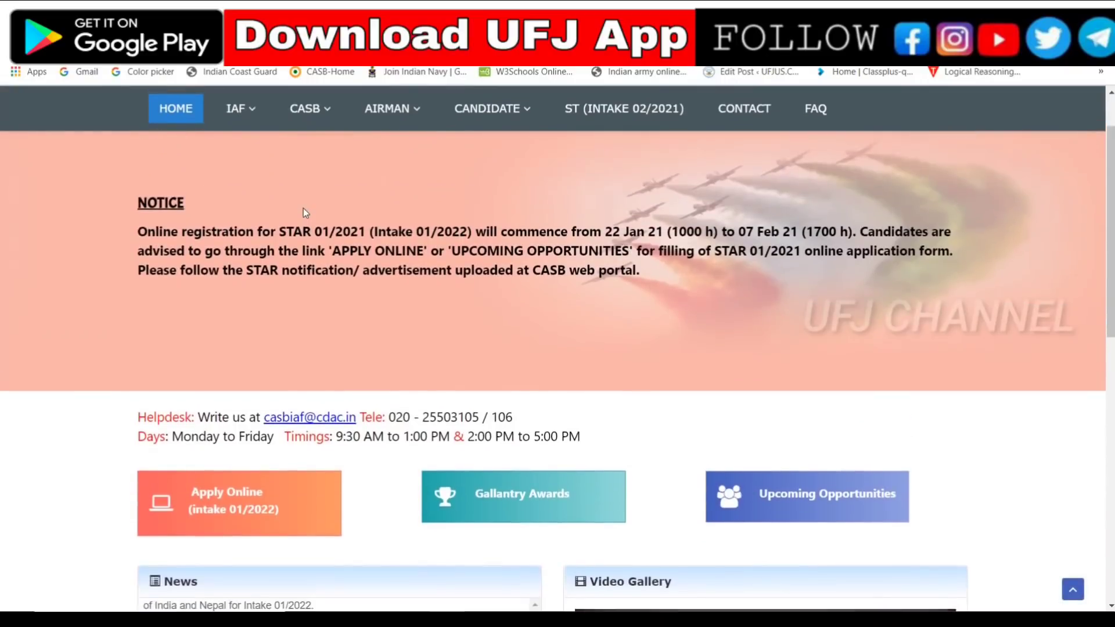
pyautogui.scroll(-2, 303, 208)
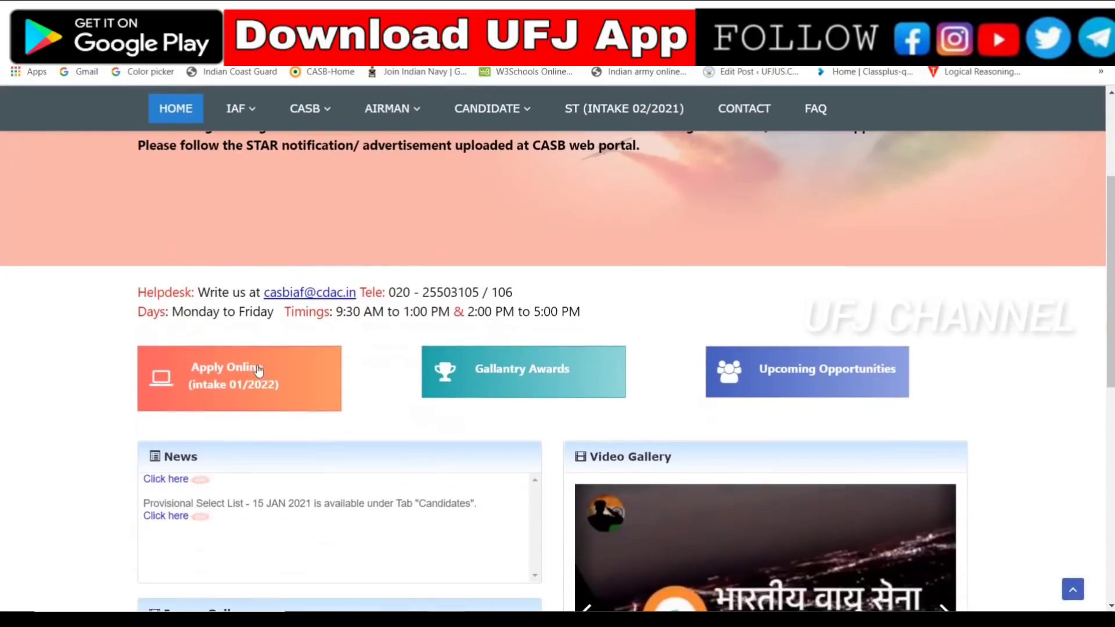
pyautogui.click(264, 395)
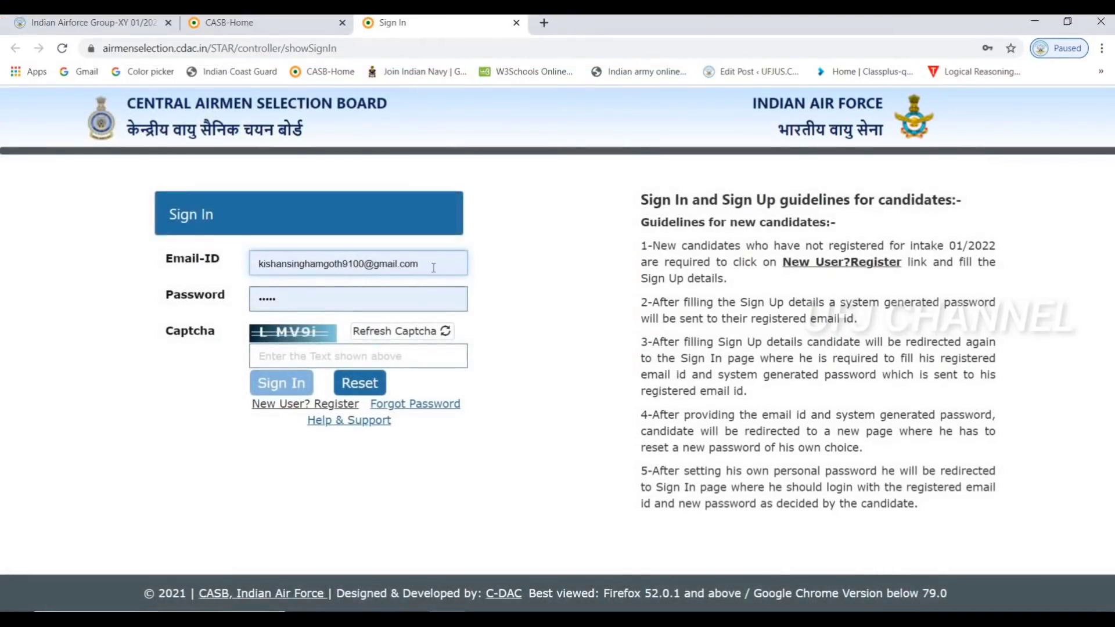
# After the saved-login sign-in fails, clear the wrong e-mail and go to New User registration
pyautogui.click(433, 267)
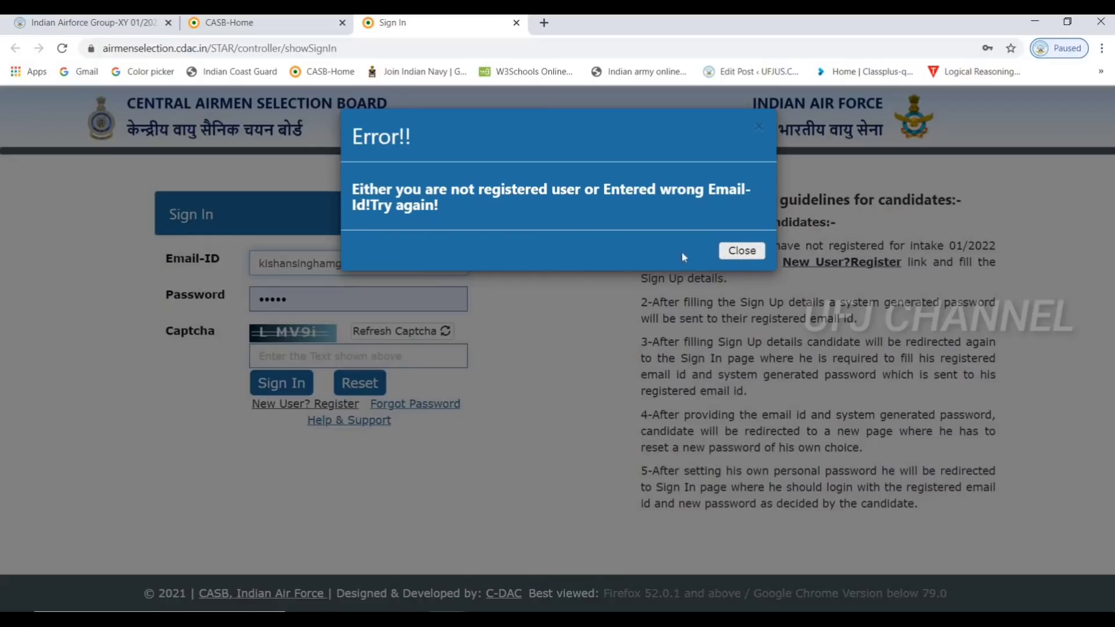
pyautogui.click(741, 250)
pyautogui.click(448, 264)
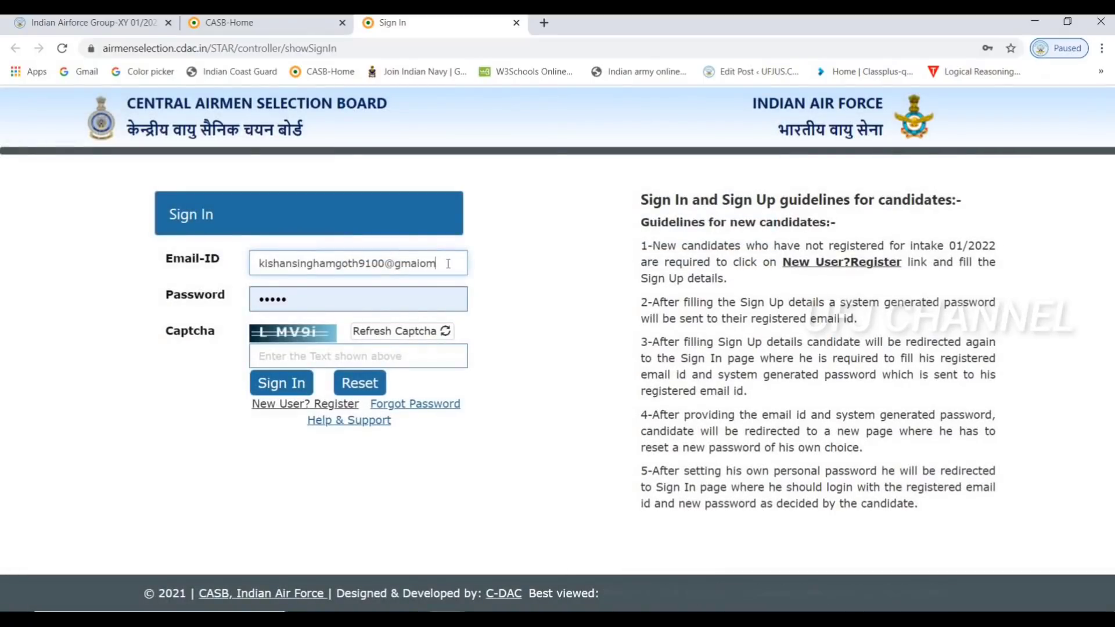
pyautogui.press('BackSpace')
pyautogui.press('BackSpace')
pyautogui.press('BackSpace')
pyautogui.press('BackSpace')
pyautogui.press('BackSpace')
pyautogui.press('BackSpace')
pyautogui.press('BackSpace')
pyautogui.press('BackSpace')
pyautogui.press('BackSpace')
pyautogui.press('BackSpace')
pyautogui.press('BackSpace')
pyautogui.press('BackSpace')
pyautogui.press('BackSpace')
pyautogui.press('BackSpace')
pyautogui.press('BackSpace')
pyautogui.press('BackSpace')
pyautogui.press('BackSpace')
pyautogui.press('BackSpace')
pyautogui.press('BackSpace')
pyautogui.press('BackSpace')
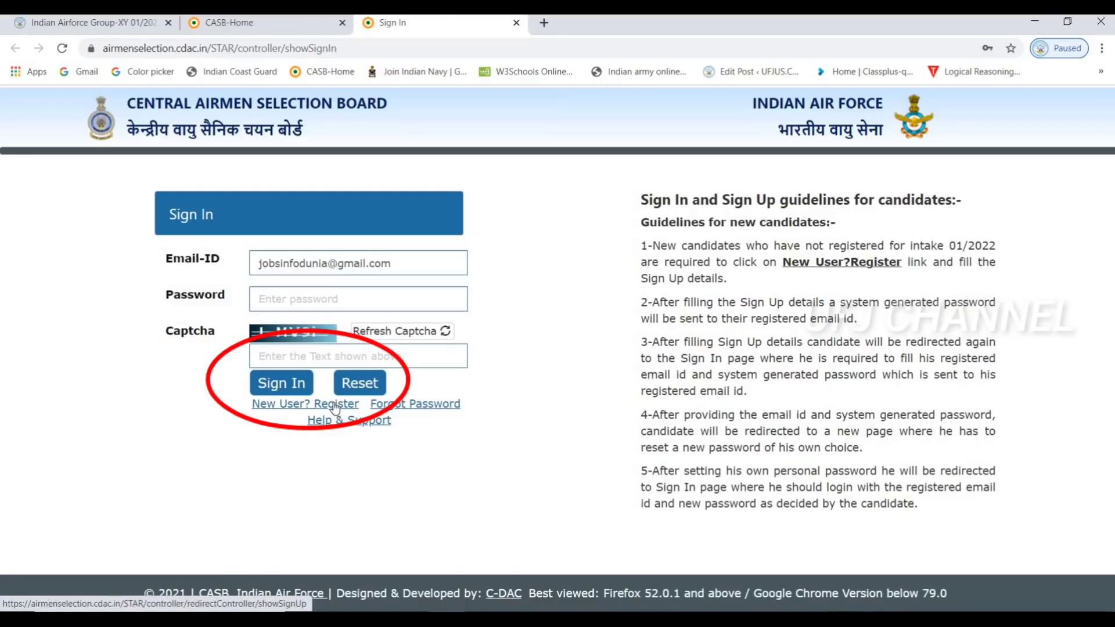
pyautogui.click(335, 405)
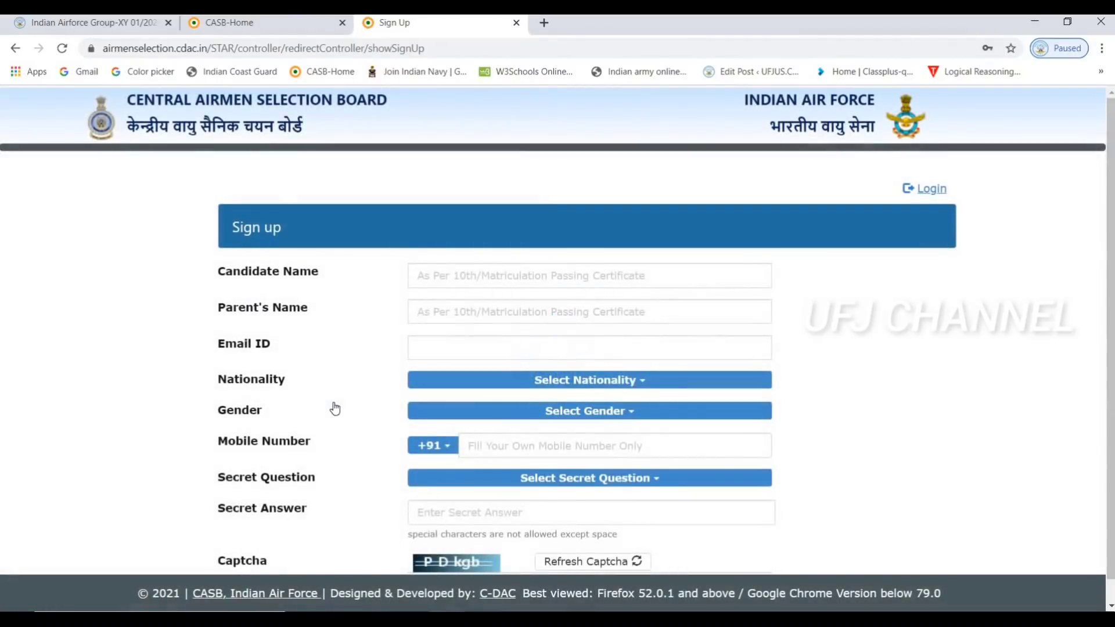
# Type the candidate's full name, the parent's name and the candidate's e-mail address into the Sign Up fields
pyautogui.scroll(-1, 335, 410)
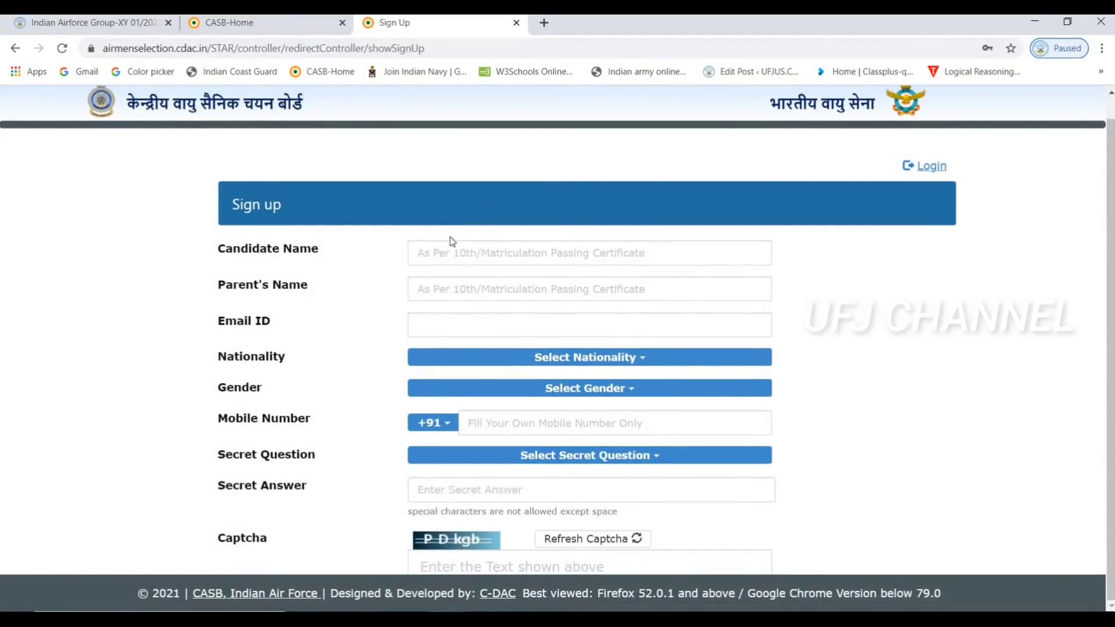
pyautogui.click(452, 251)
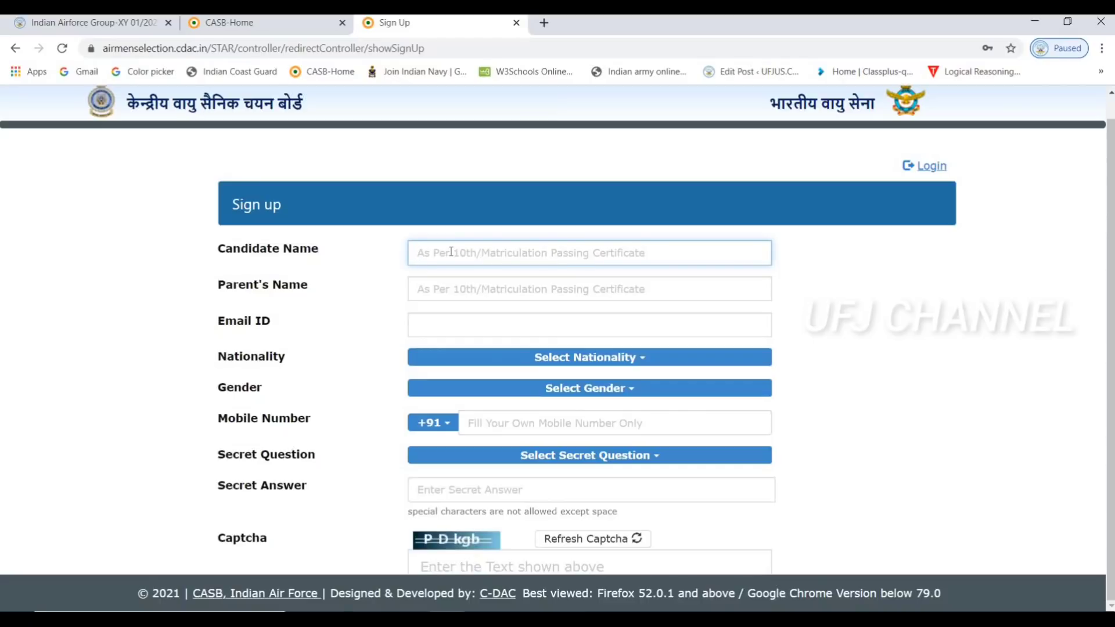
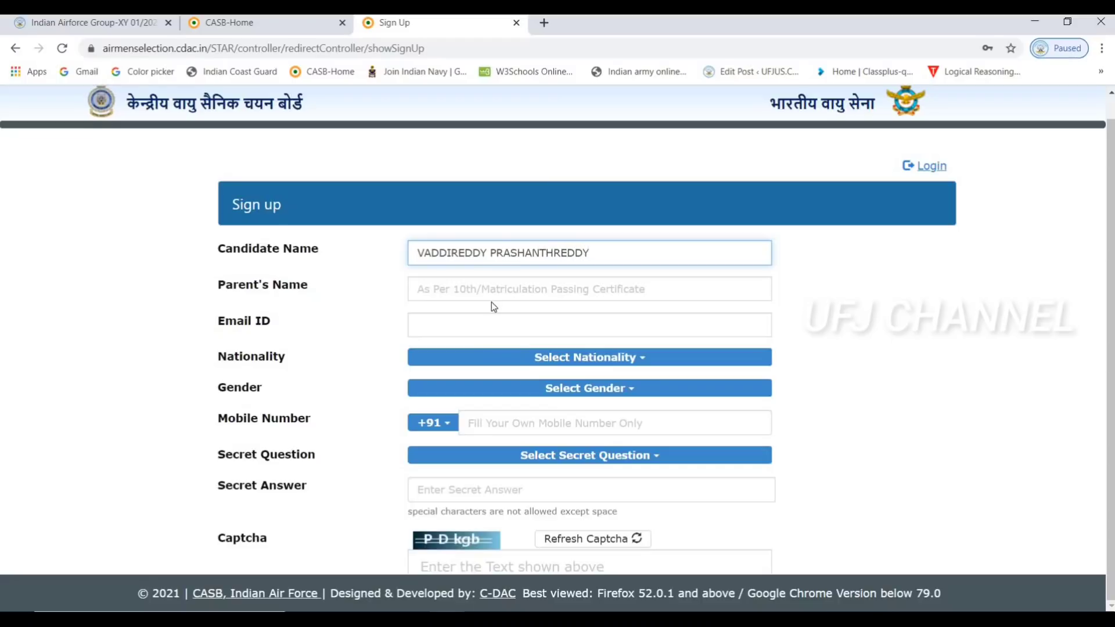
pyautogui.click(494, 288)
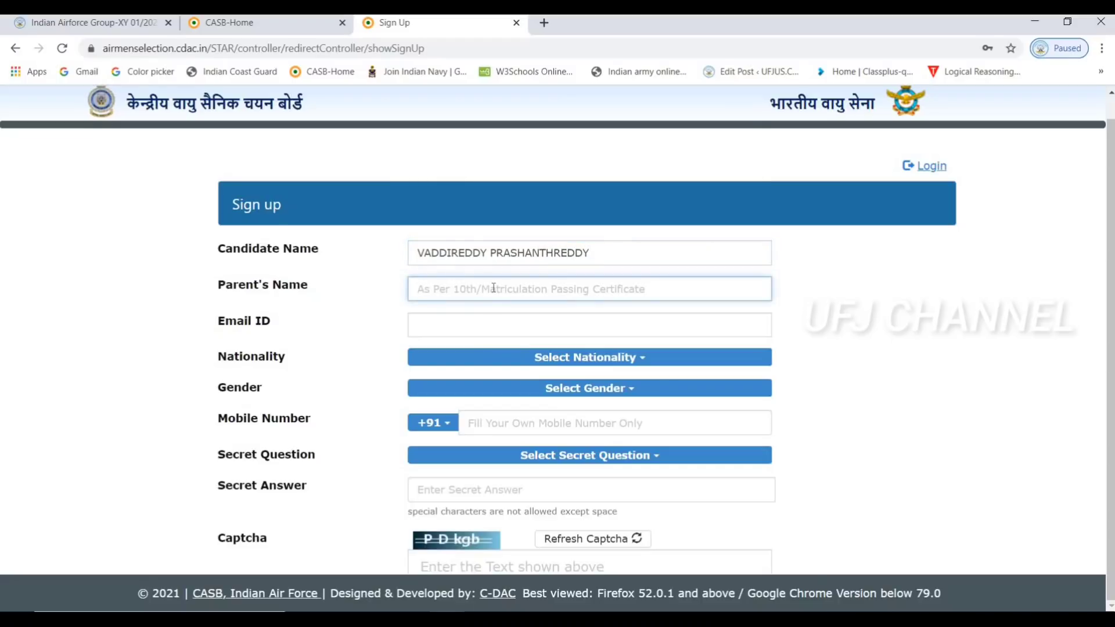
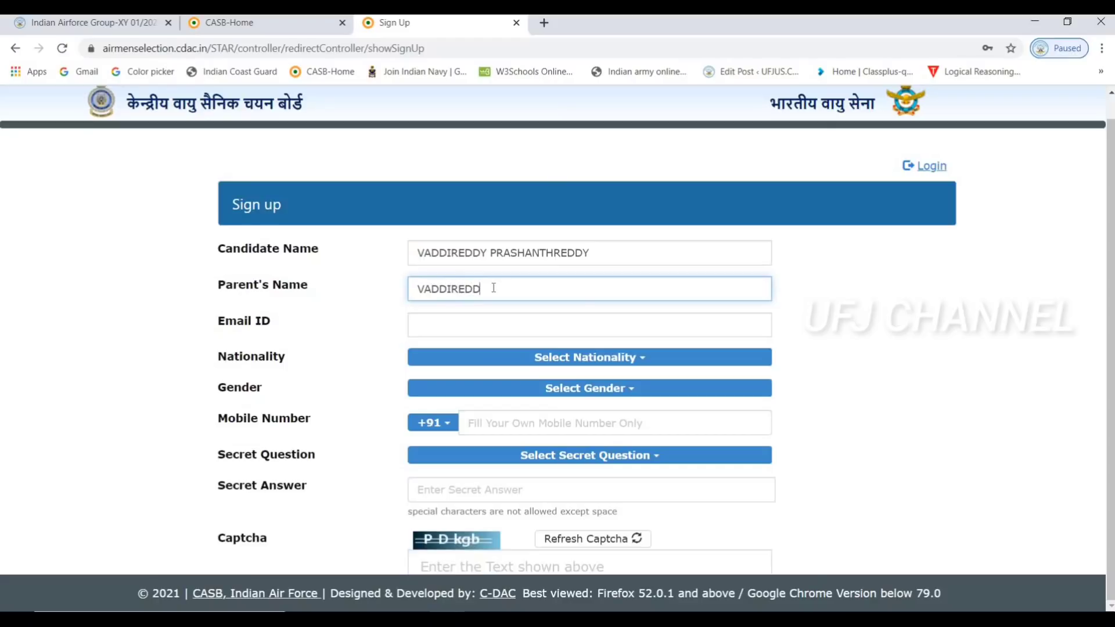
pyautogui.click(467, 326)
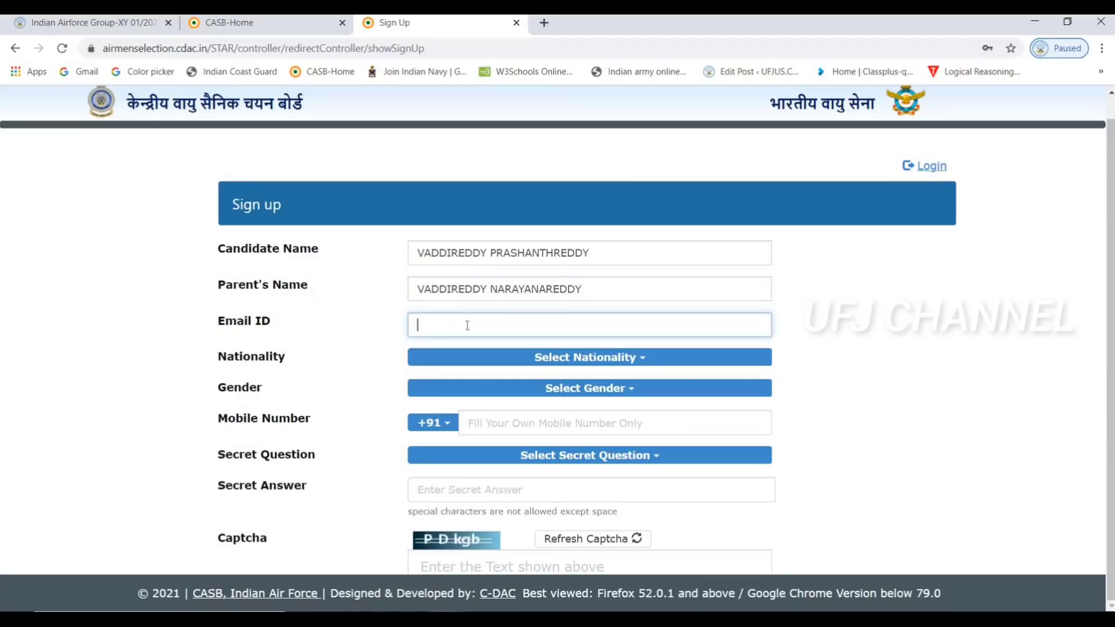
# Set nationality to Indian and gender to Male, and enter the candidate's mobile number
pyautogui.click(562, 358)
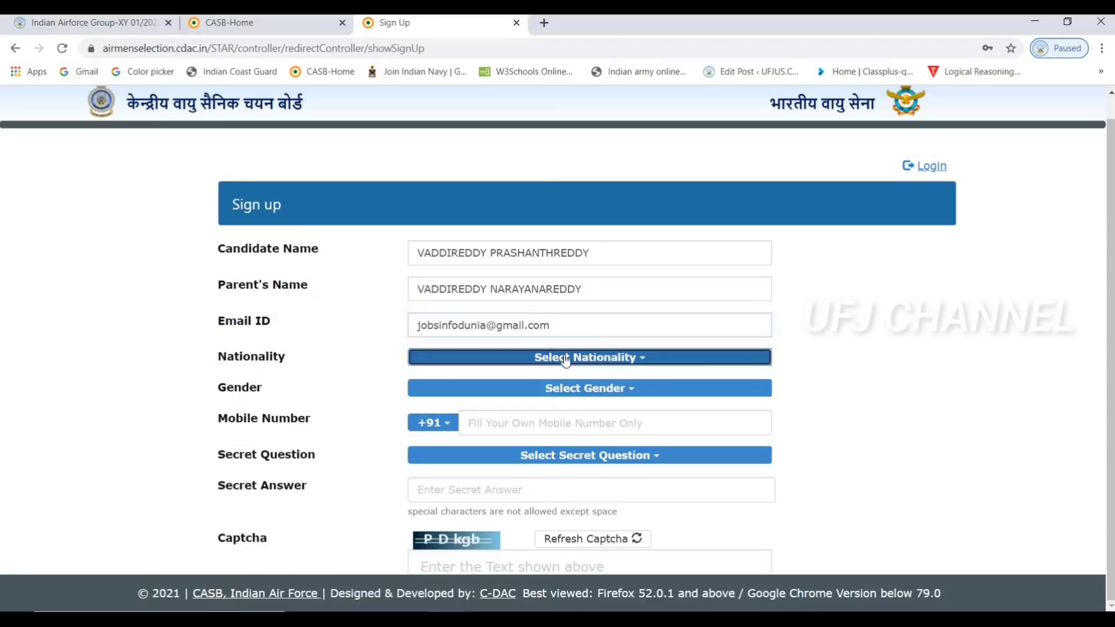
pyautogui.click(439, 382)
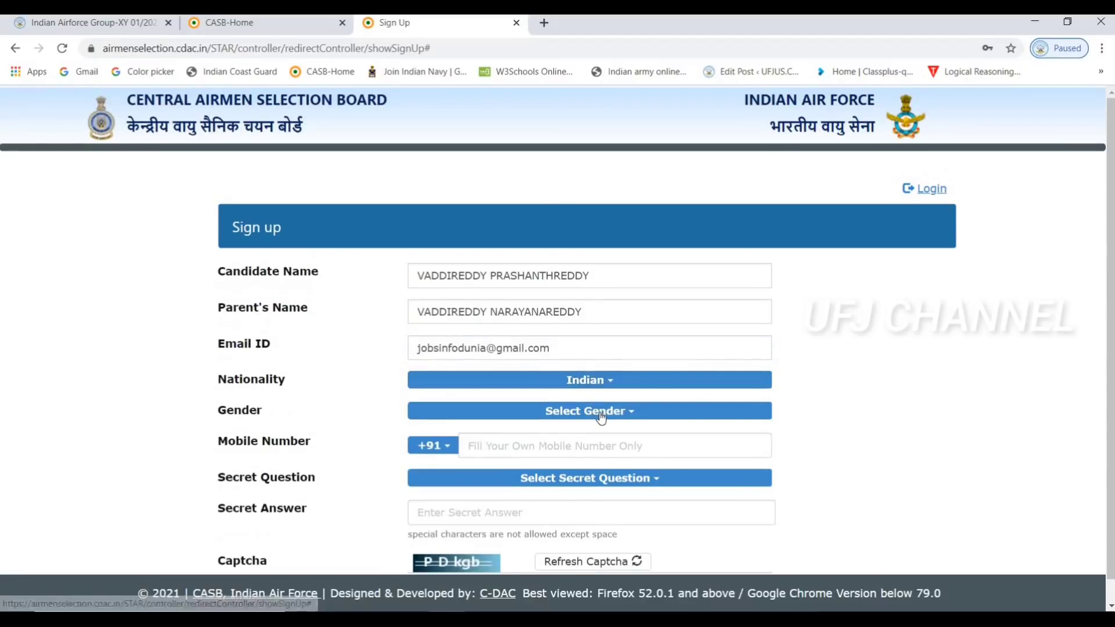
pyautogui.click(438, 411)
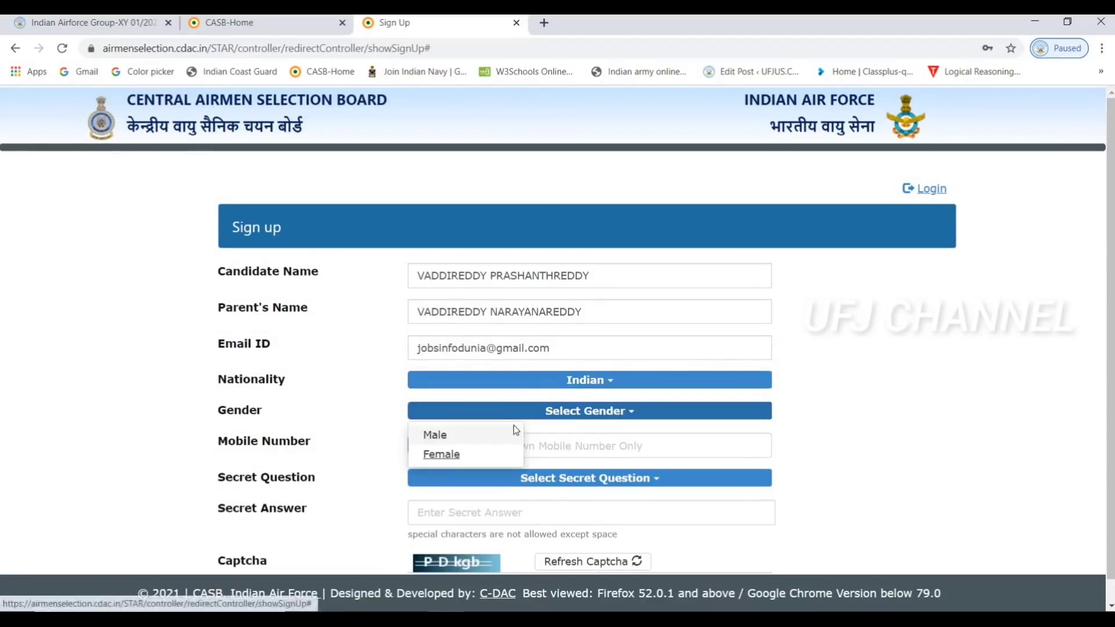
pyautogui.click(511, 431)
pyautogui.click(494, 443)
pyautogui.scroll(-1, 493, 443)
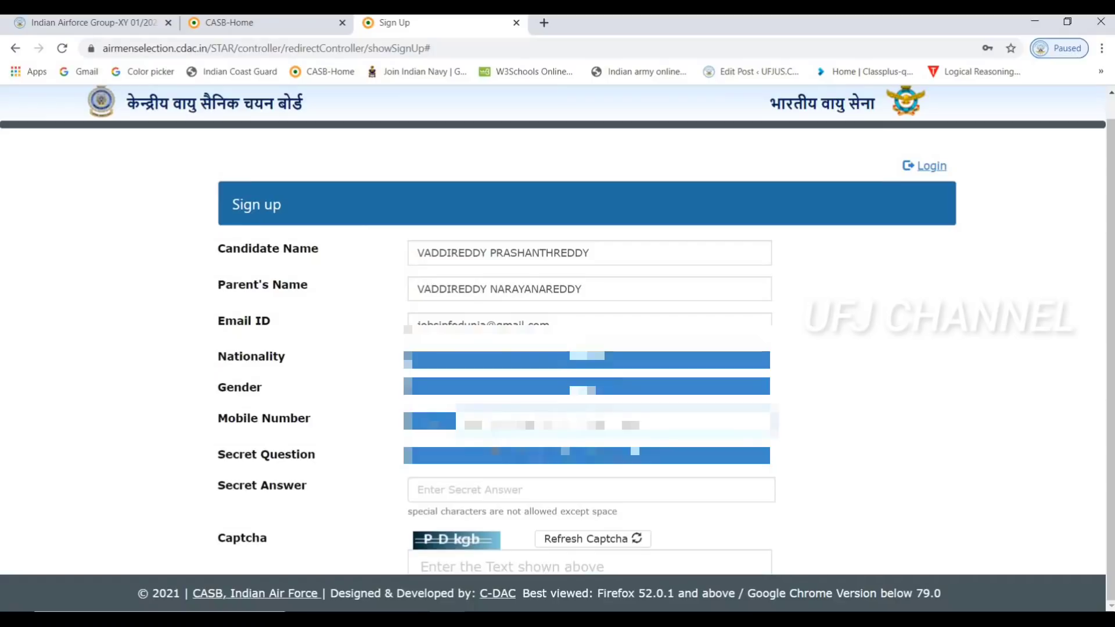
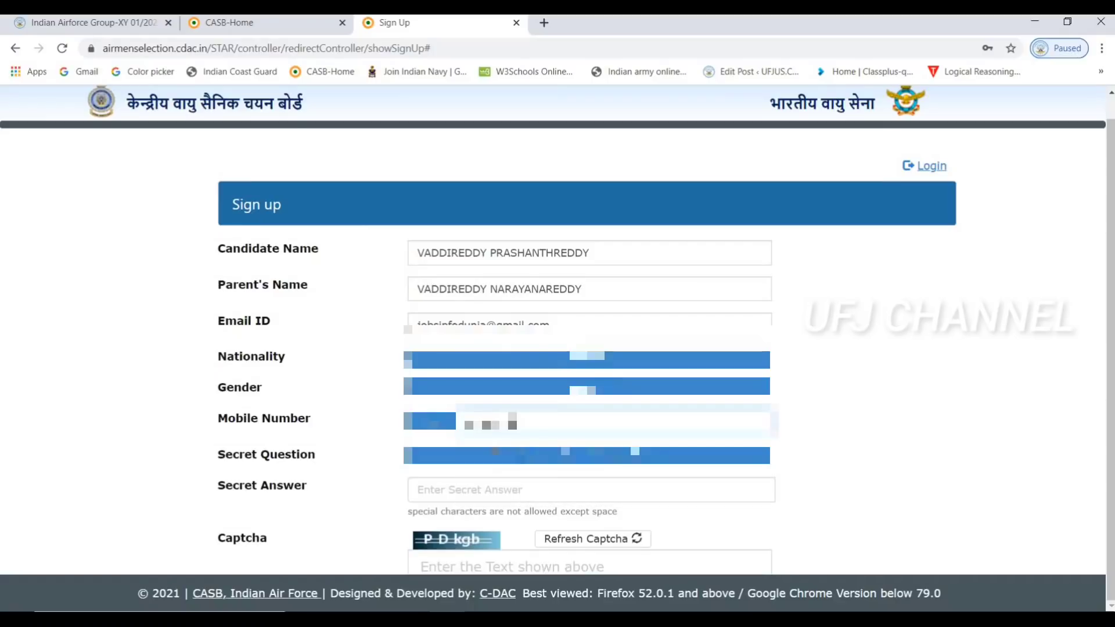
# Choose 'Who is your best friend?' as secret question, enter the secret answer and the captcha
pyautogui.click(582, 462)
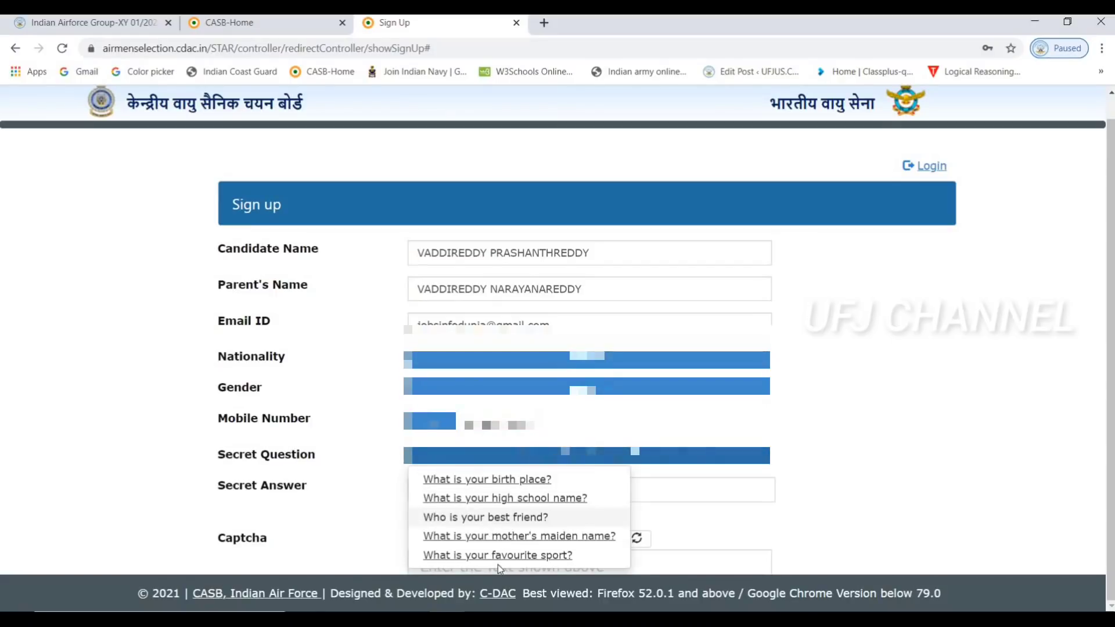
pyautogui.click(498, 517)
pyautogui.click(479, 514)
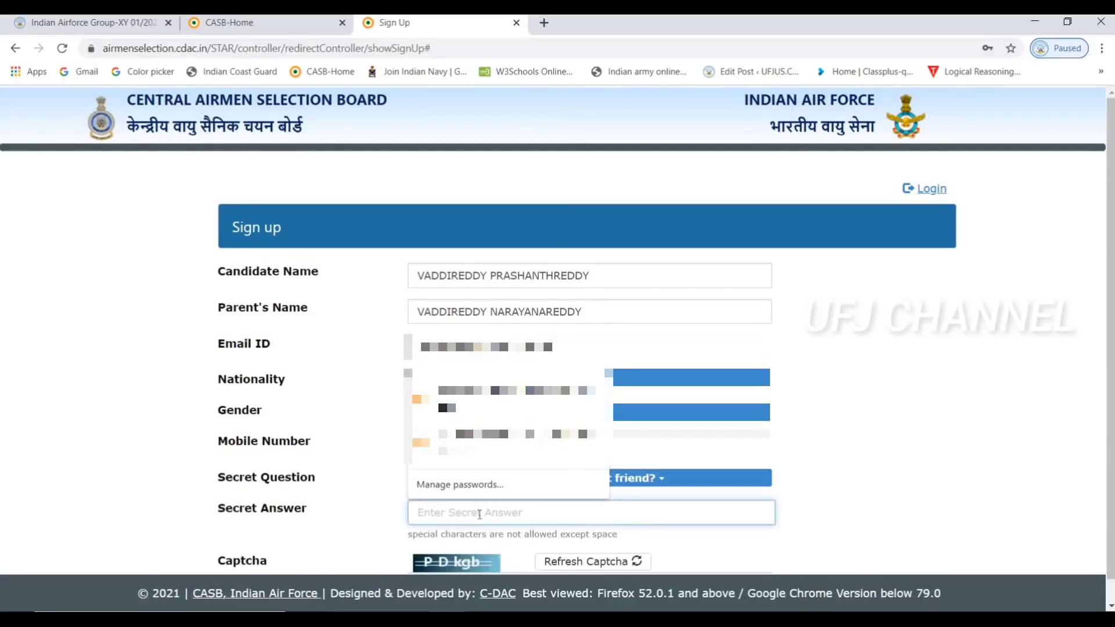
pyautogui.write('a')
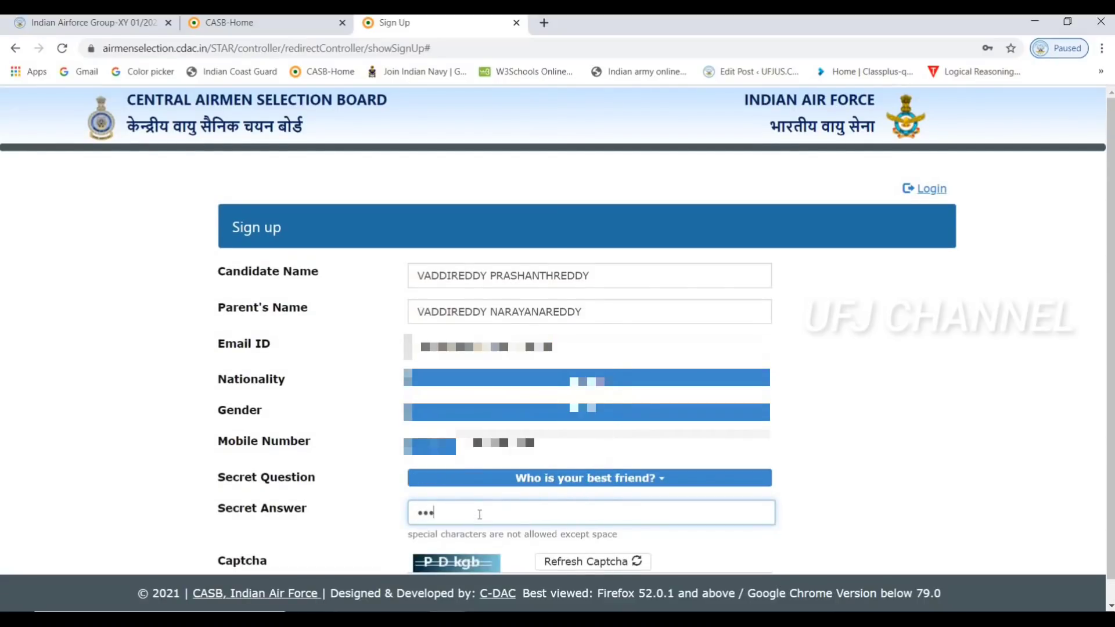
pyautogui.write('aaaa')
pyautogui.scroll(-1, 796, 550)
pyautogui.click(535, 568)
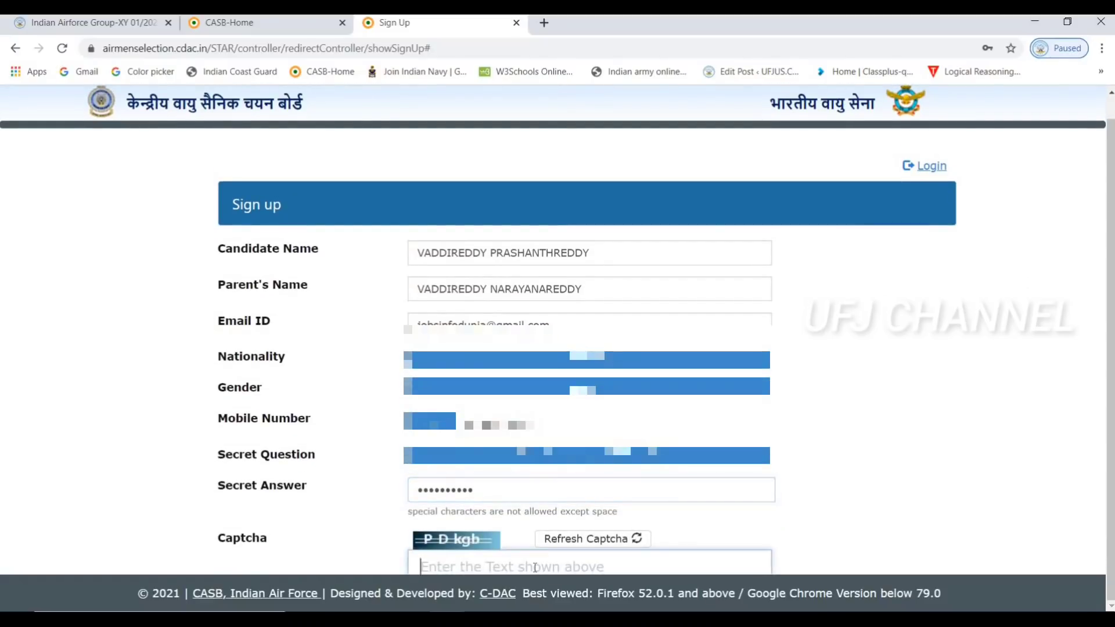
pyautogui.write('P')
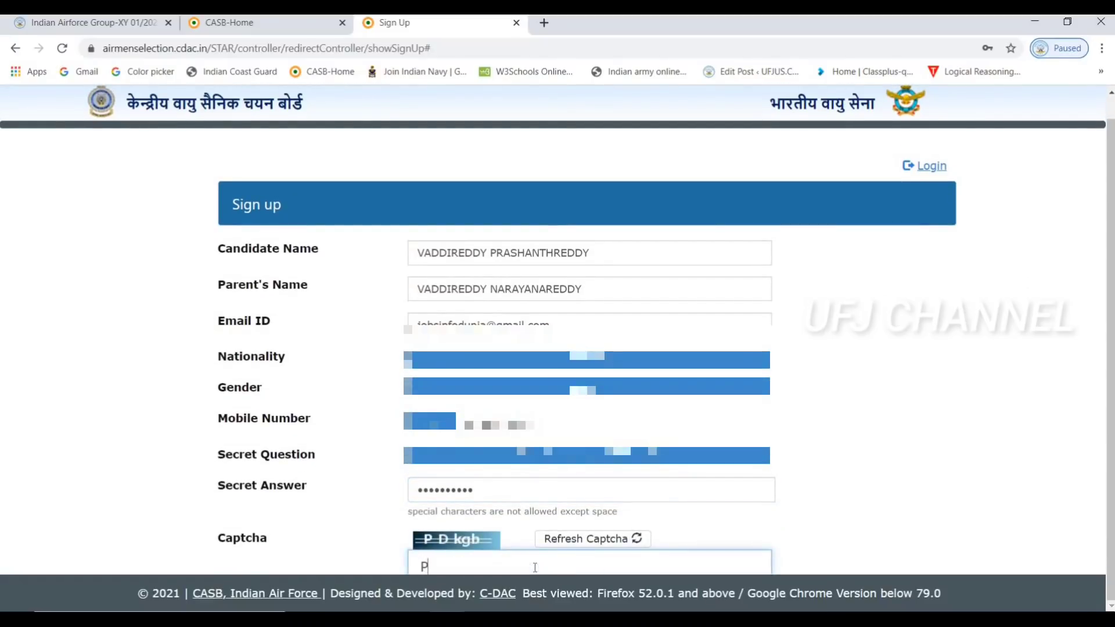
pyautogui.write('Dkgb')
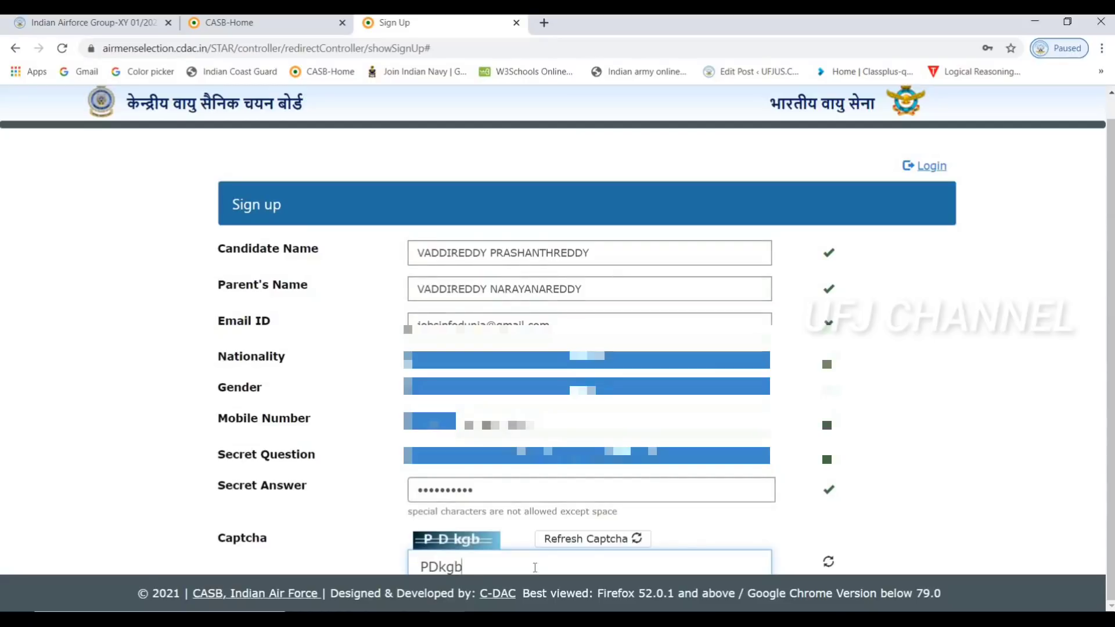
# Submit and confirm the sign-up, then acknowledge the Successful Registration notice about the mailed password
pyautogui.press('Return')
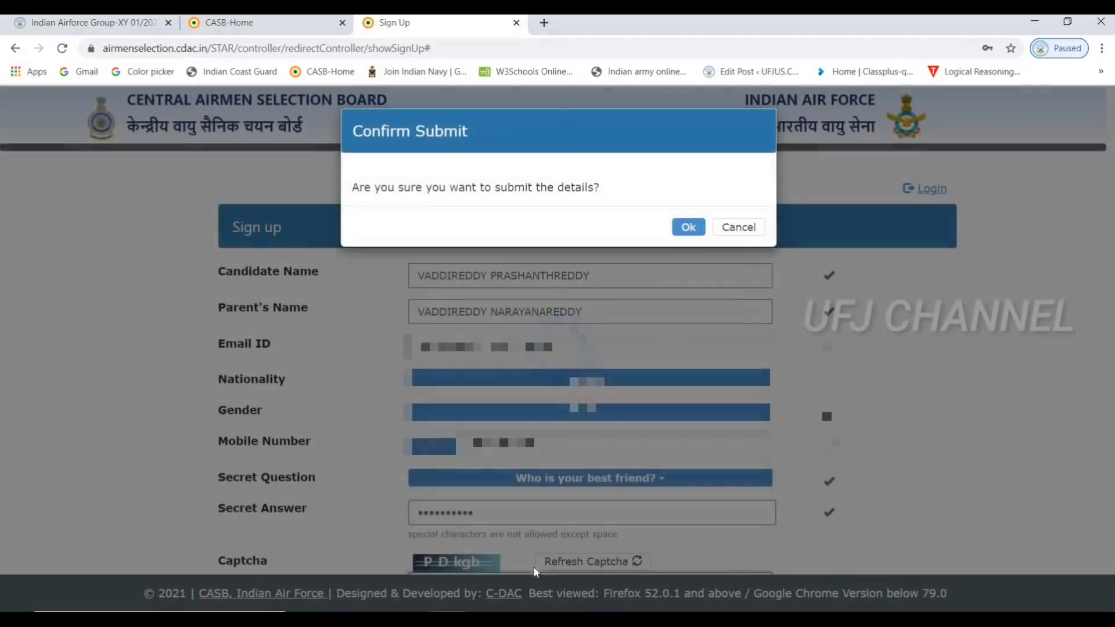
pyautogui.click(699, 232)
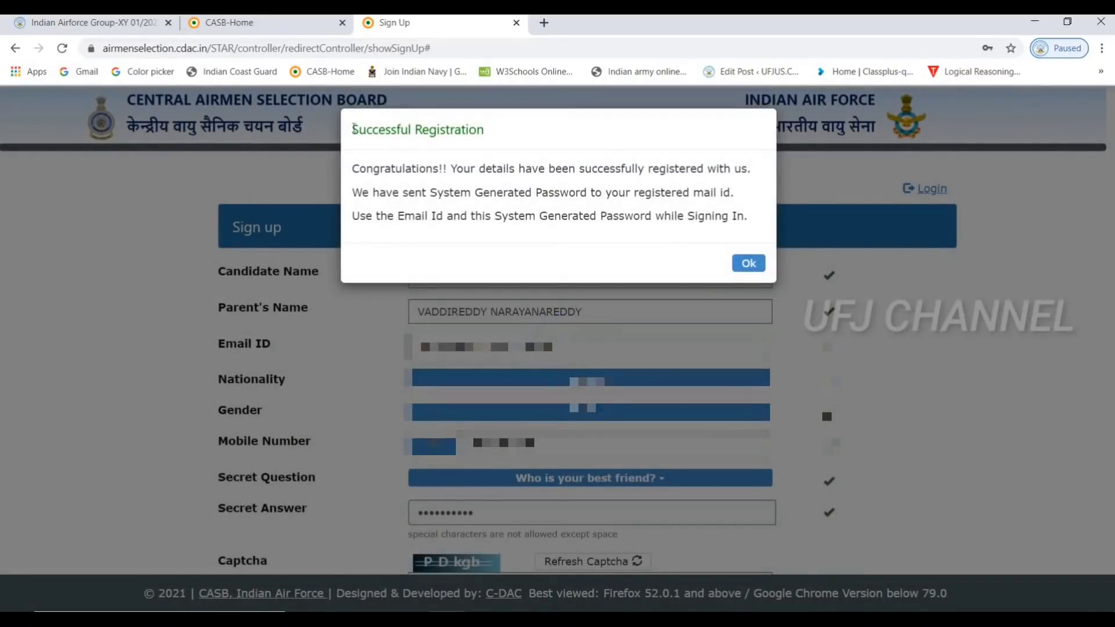
pyautogui.tripleClick(532, 140)
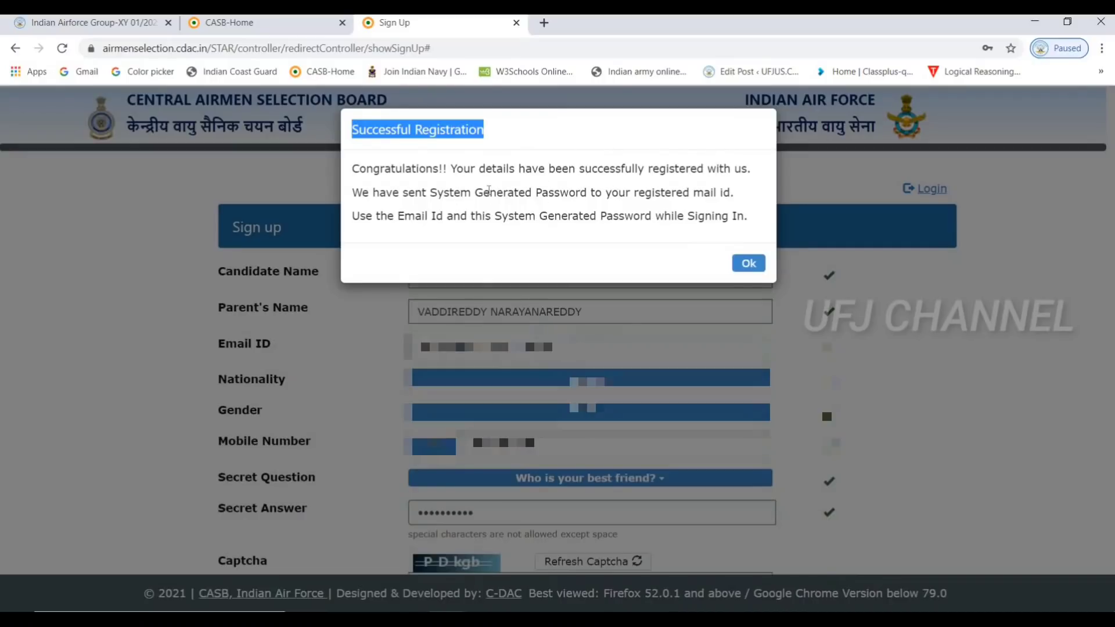
pyautogui.moveTo(474, 192); pyautogui.dragTo(744, 198)
pyautogui.click(692, 192)
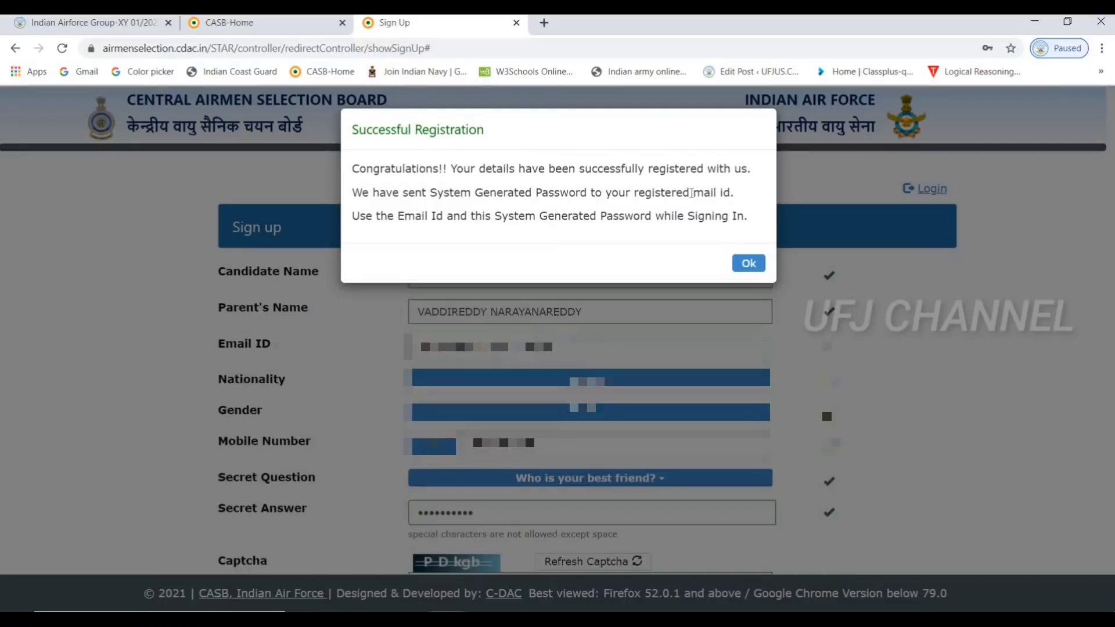
pyautogui.keyDown('shift'); pyautogui.click(744, 194); pyautogui.keyUp('shift')
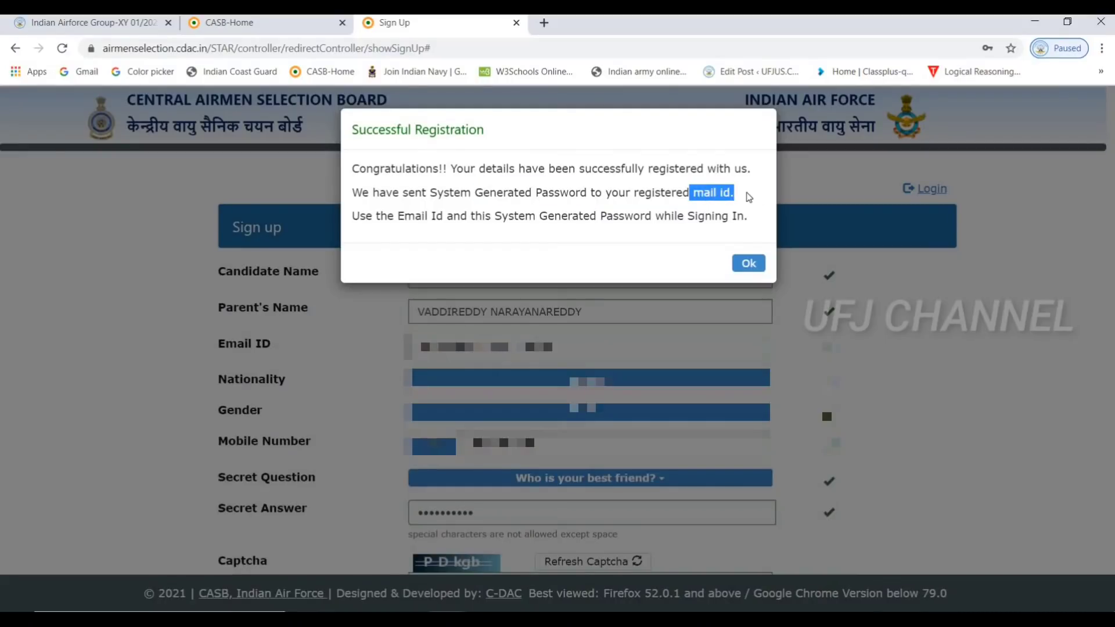
pyautogui.click(753, 265)
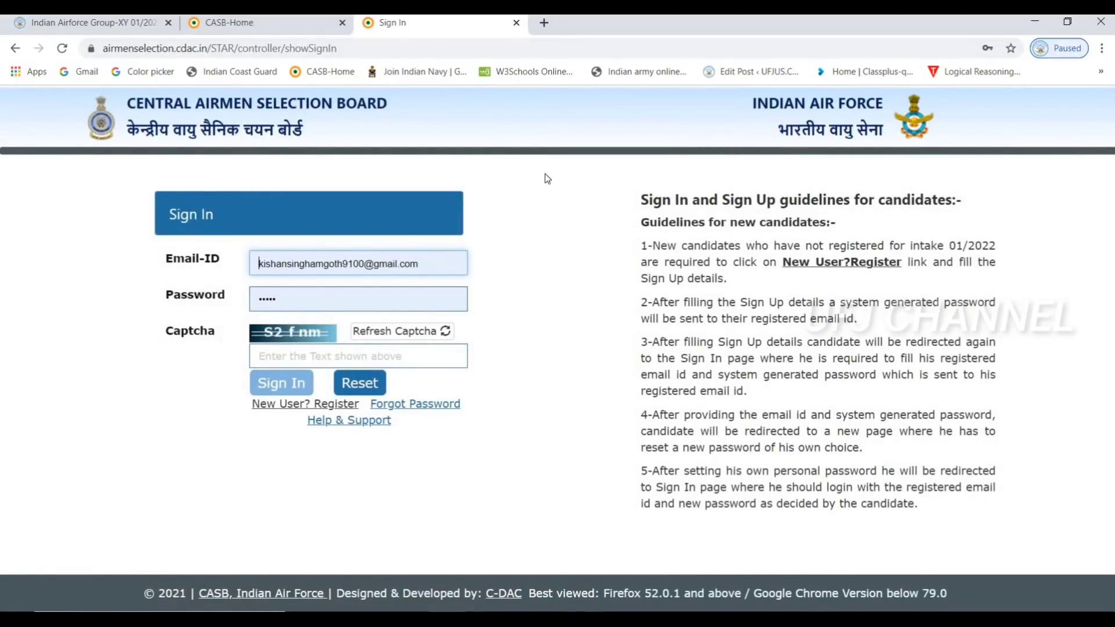
# After the saved-account sign-in fails, replace the Email-ID with the registered e-mail address
pyautogui.click(445, 259)
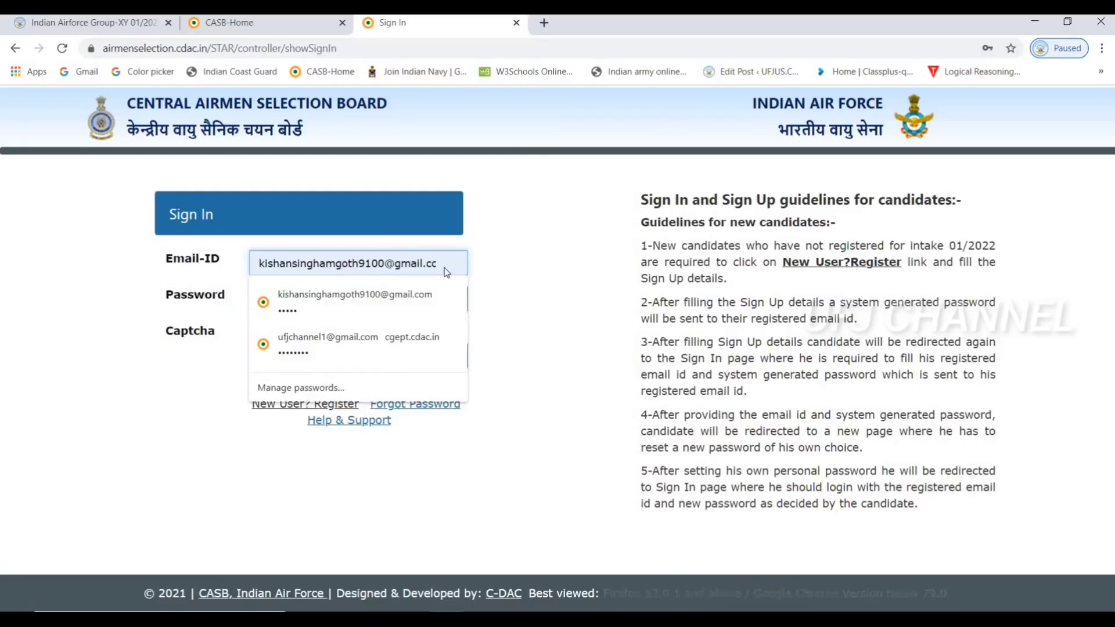
pyautogui.press('Return')
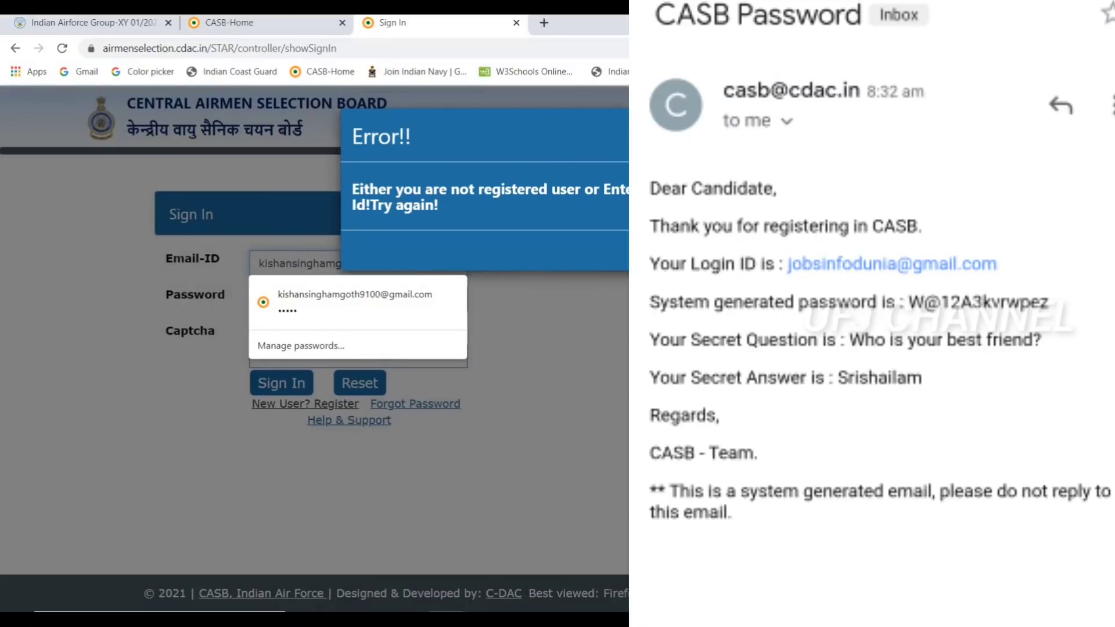
pyautogui.click(422, 278)
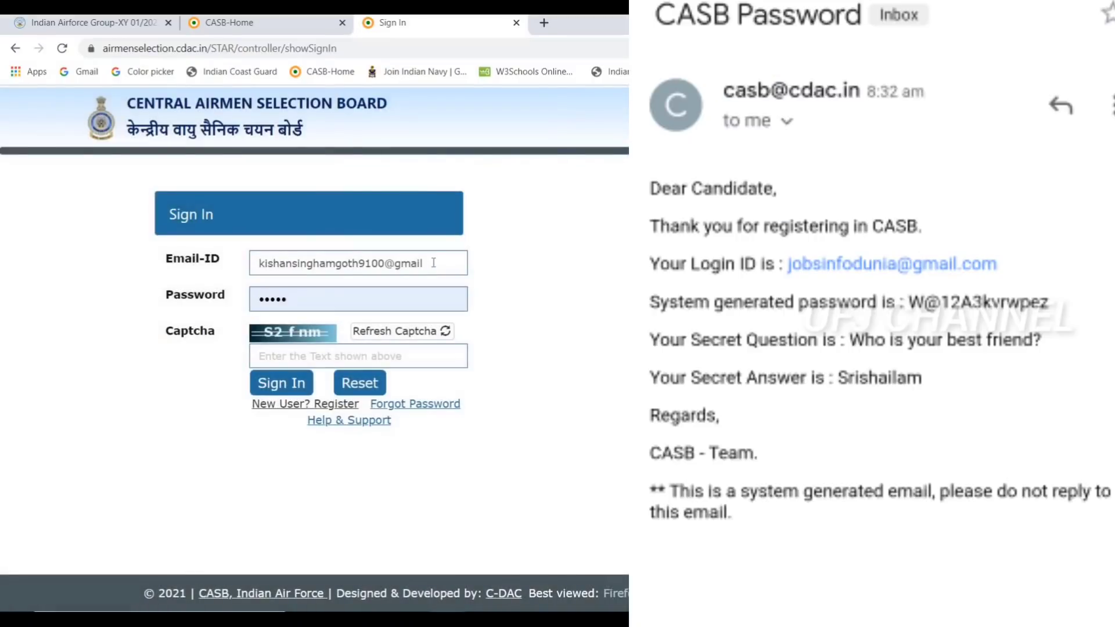
pyautogui.click(433, 263)
pyautogui.press('BackSpace')
pyautogui.press('BackSpace')
pyautogui.press('BackSpace')
pyautogui.press('BackSpace')
pyautogui.press('BackSpace')
pyautogui.press('BackSpace')
pyautogui.press('BackSpace')
pyautogui.press('BackSpace')
pyautogui.press('BackSpace')
pyautogui.press('BackSpace')
pyautogui.press('BackSpace')
pyautogui.press('BackSpace')
pyautogui.press('BackSpace')
pyautogui.press('BackSpace')
pyautogui.press('BackSpace')
pyautogui.press('BackSpace')
pyautogui.press('BackSpace')
pyautogui.press('BackSpace')
pyautogui.press('BackSpace')
pyautogui.press('BackSpace')
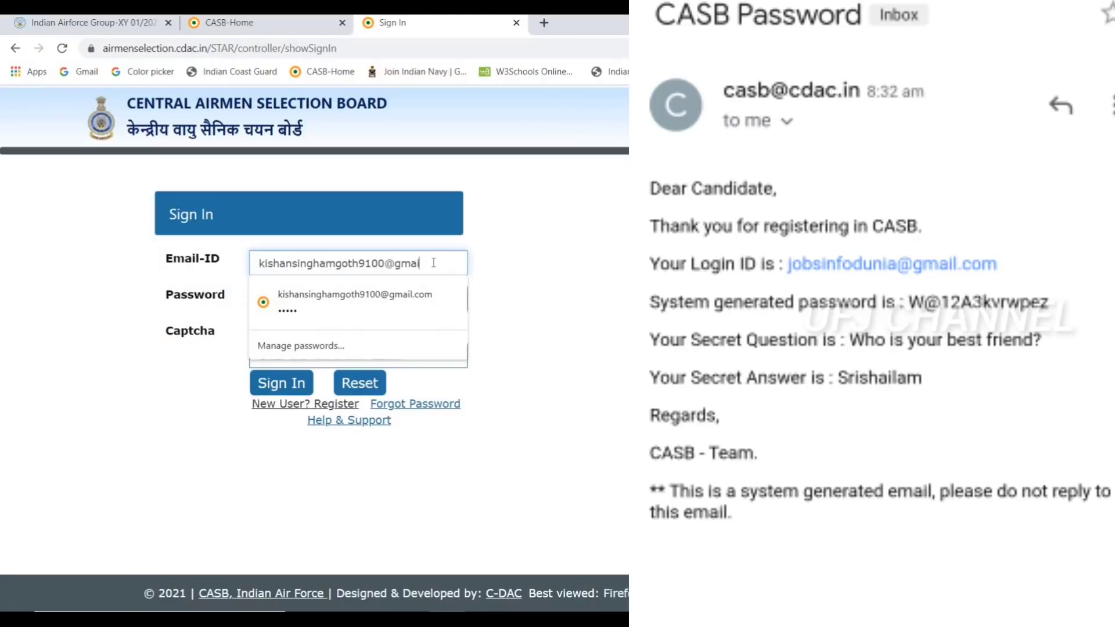
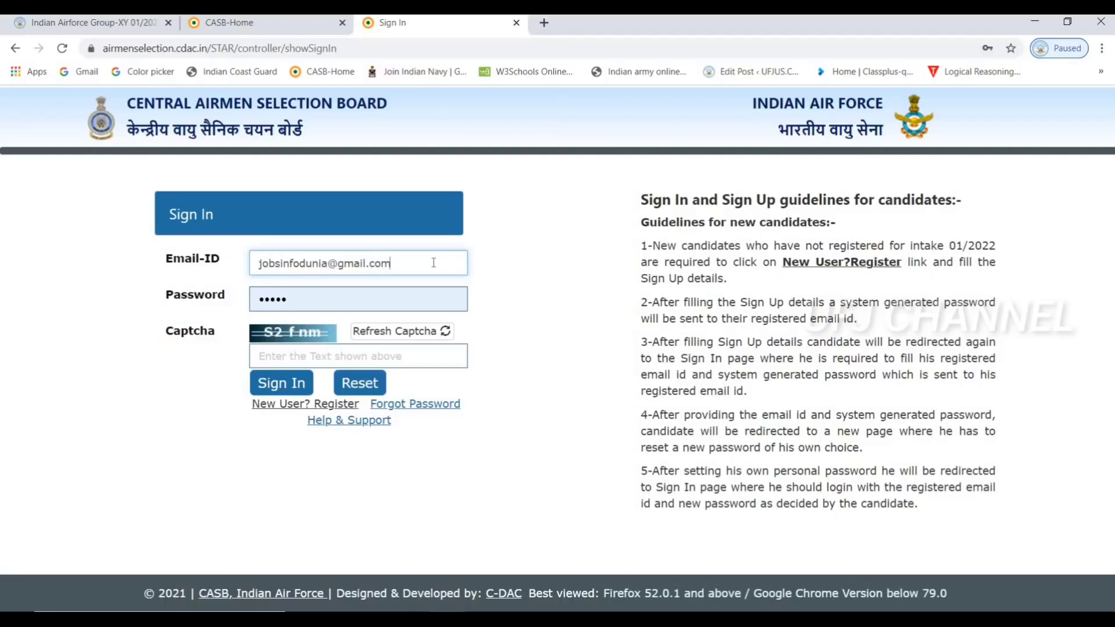
# Paste the system-generated password, enter the displayed captcha and sign in
pyautogui.press('Tab')
pyautogui.hotkey('ctrl', 'v')
pyautogui.click(342, 360)
pyautogui.write('S')
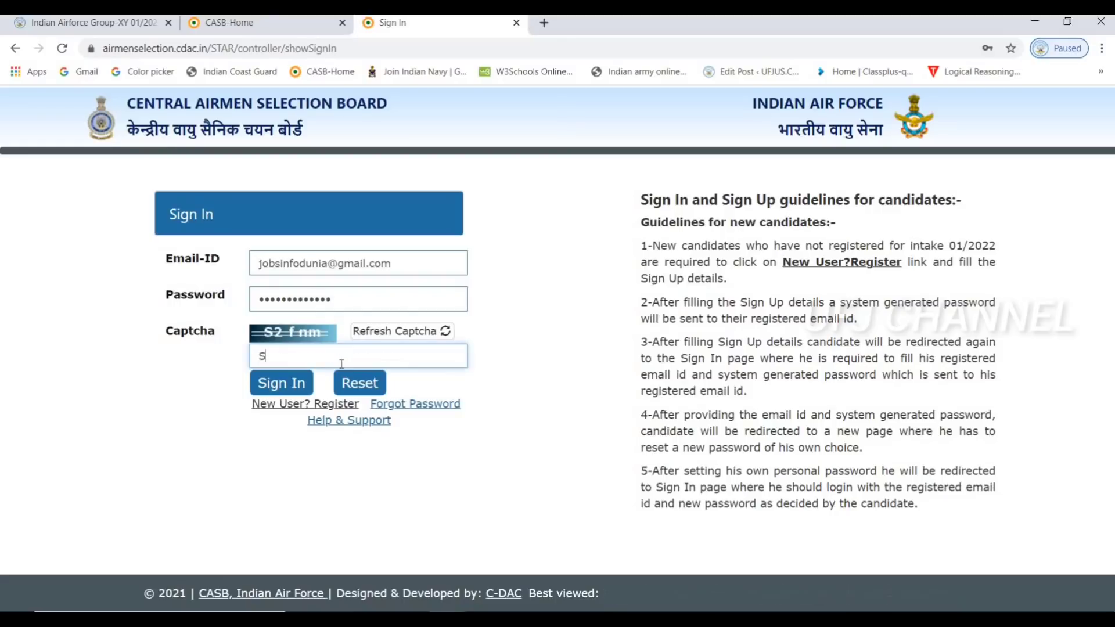
pyautogui.write('2')
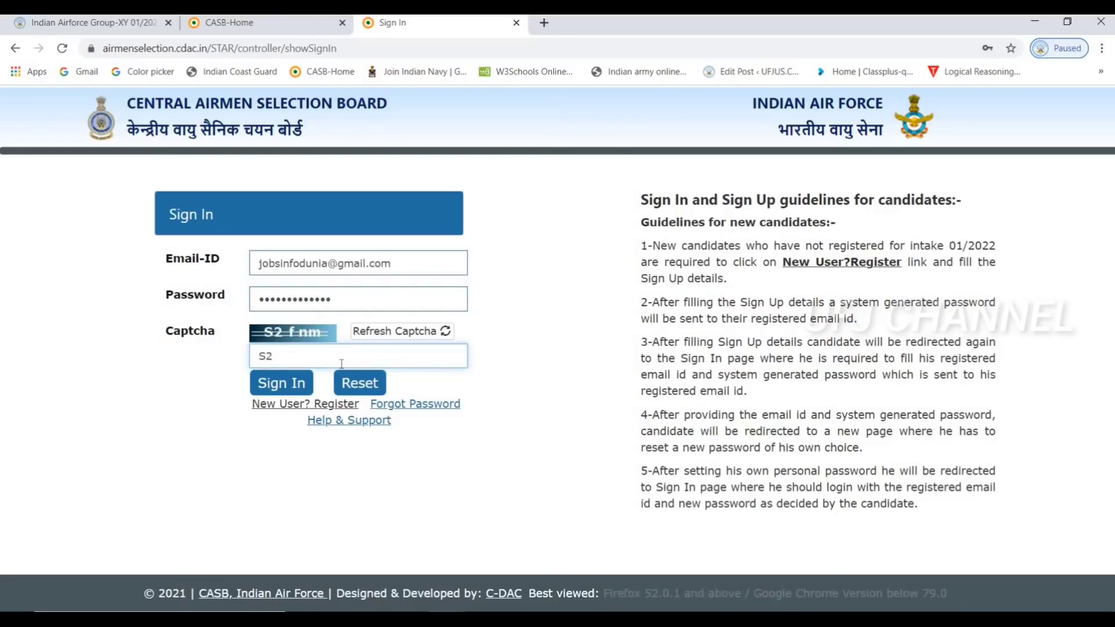
pyautogui.write('fnm')
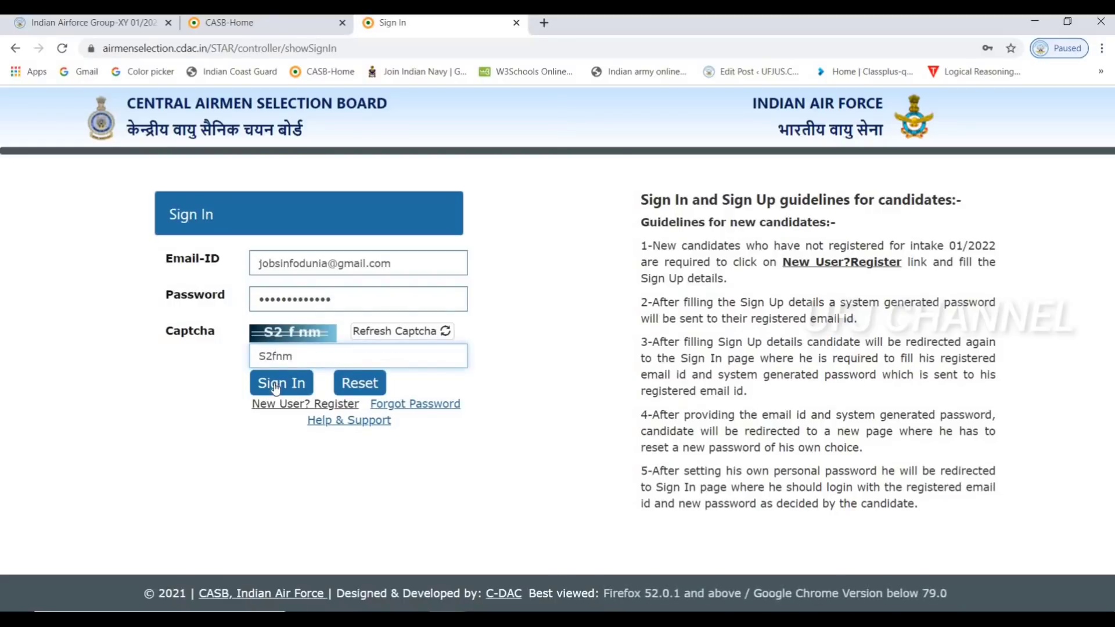
pyautogui.click(274, 384)
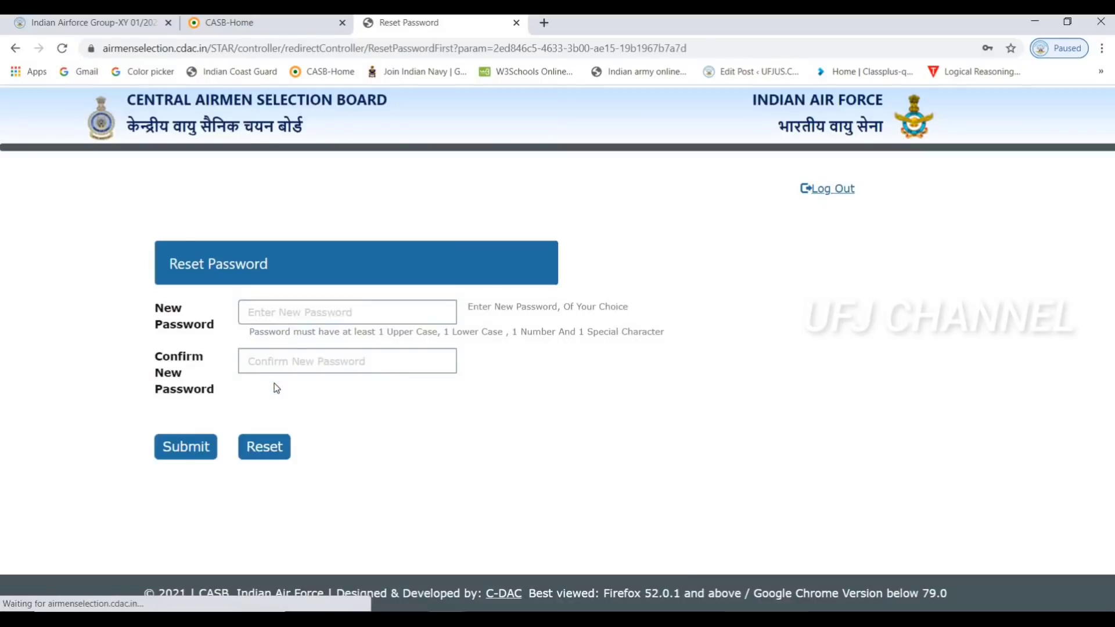
# Enter and confirm a new password, submit it, and acknowledge the Successful Password Reset message
pyautogui.click(274, 305)
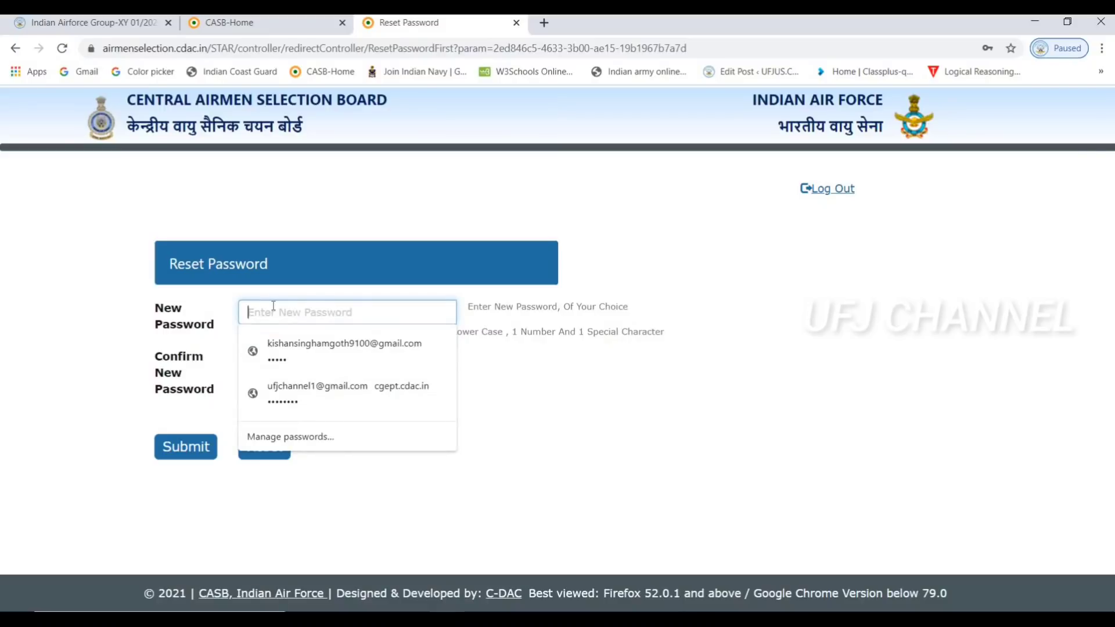
pyautogui.write('••')
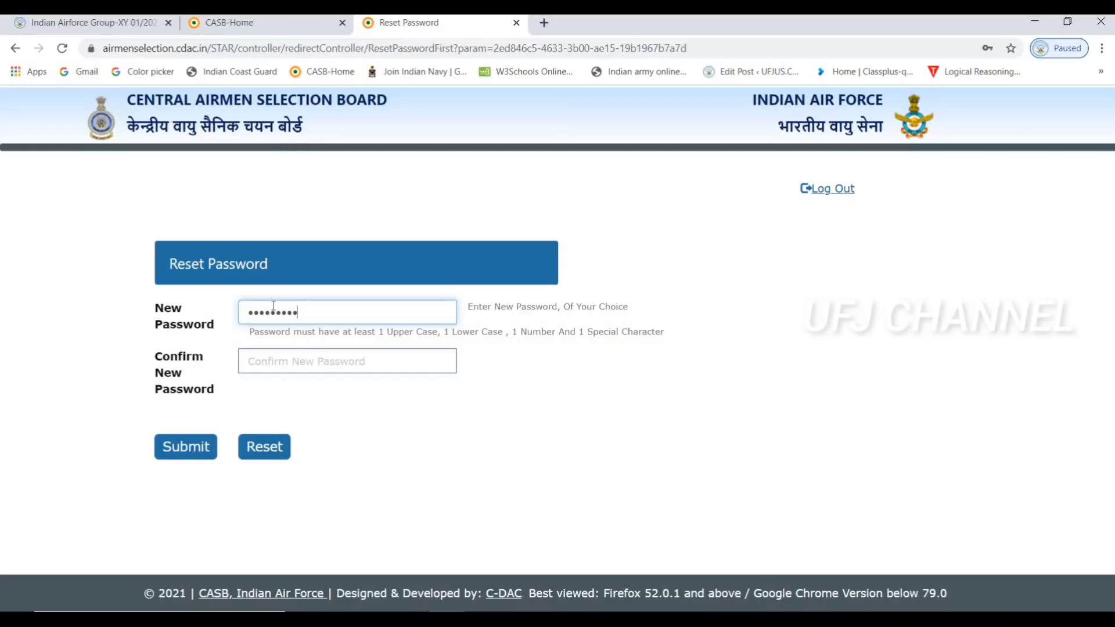
pyautogui.press('BackSpace')
pyautogui.press('BackSpace')
pyautogui.press('BackSpace')
pyautogui.press('BackSpace')
pyautogui.press('BackSpace')
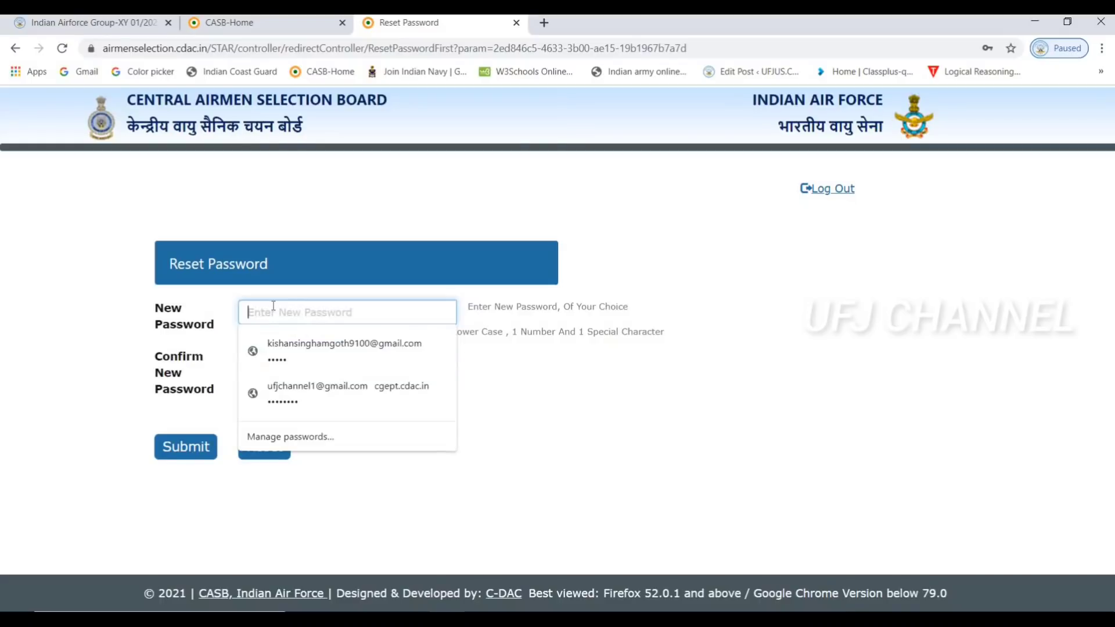
pyautogui.write('•')
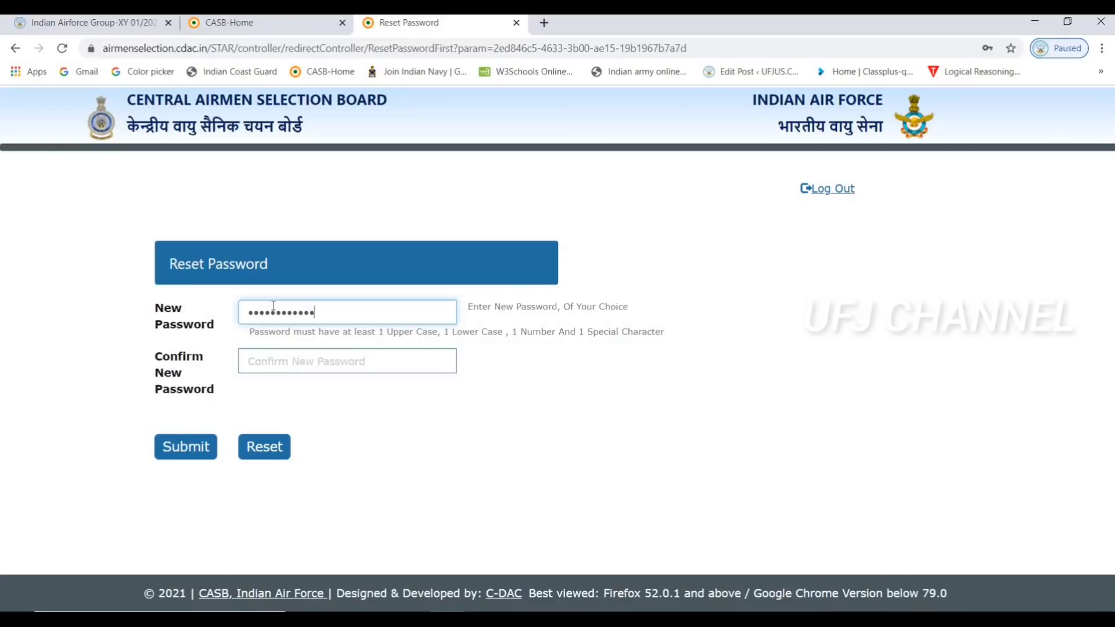
pyautogui.click(271, 352)
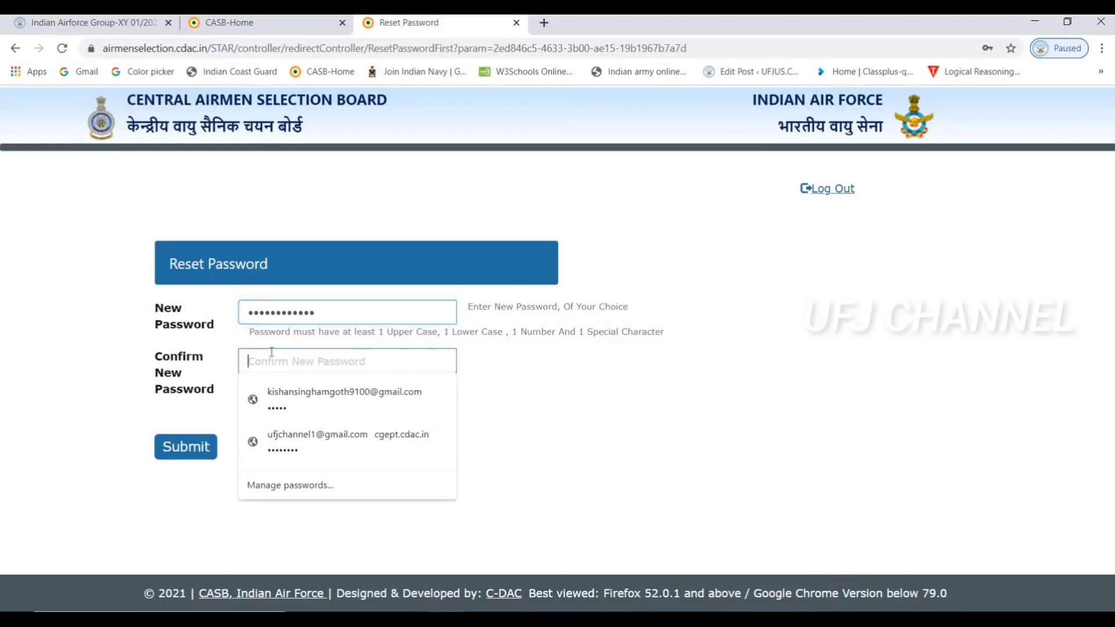
pyautogui.write('•')
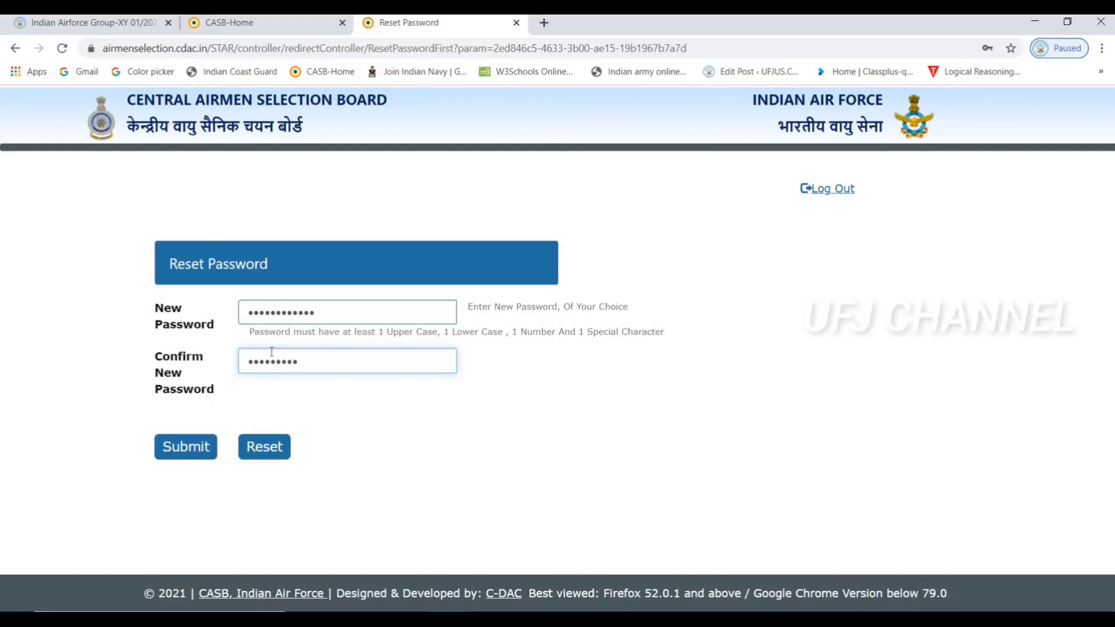
pyautogui.write('•••••••••••')
pyautogui.click(205, 443)
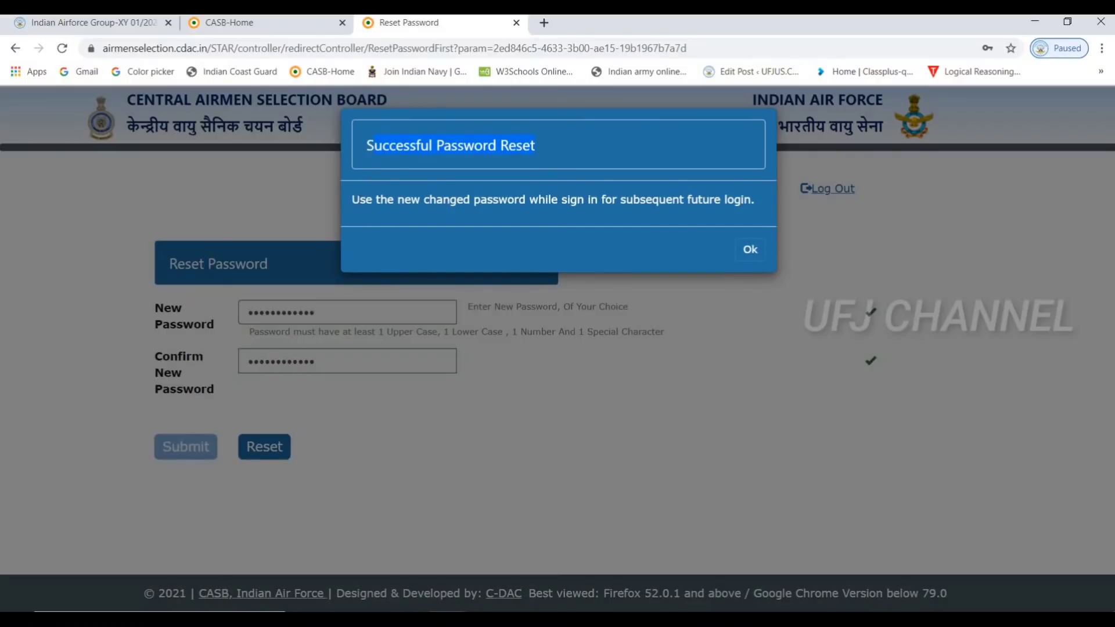
pyautogui.moveTo(352, 199); pyautogui.dragTo(763, 211)
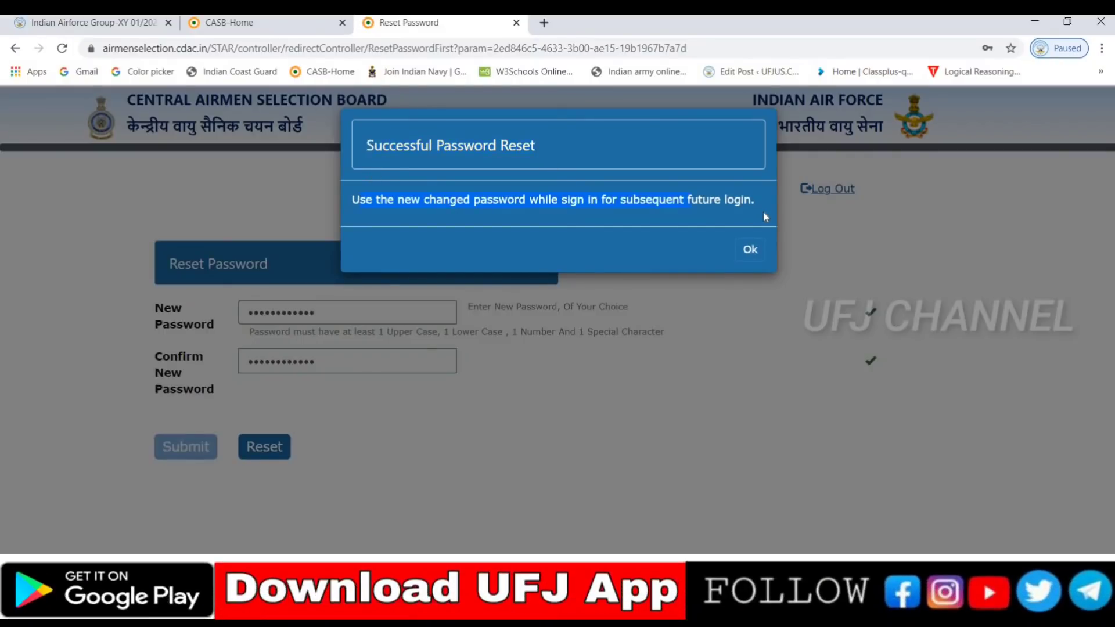
pyautogui.click(751, 253)
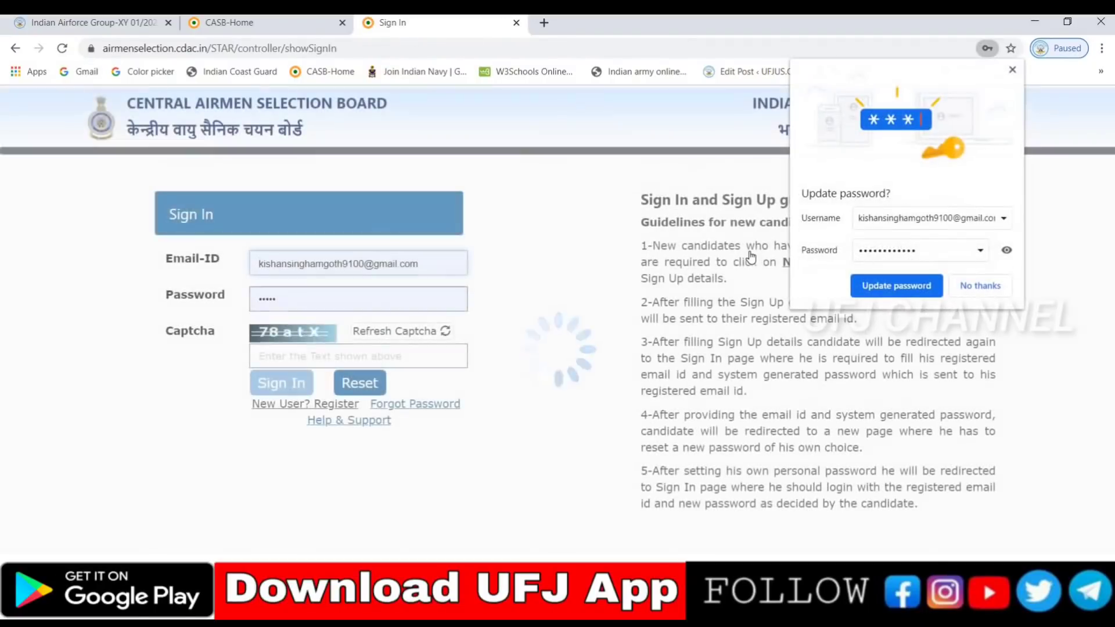
# Update the browser's stored password, dismiss the sign-in error and trim the wrong end of the e-mail
pyautogui.click(902, 286)
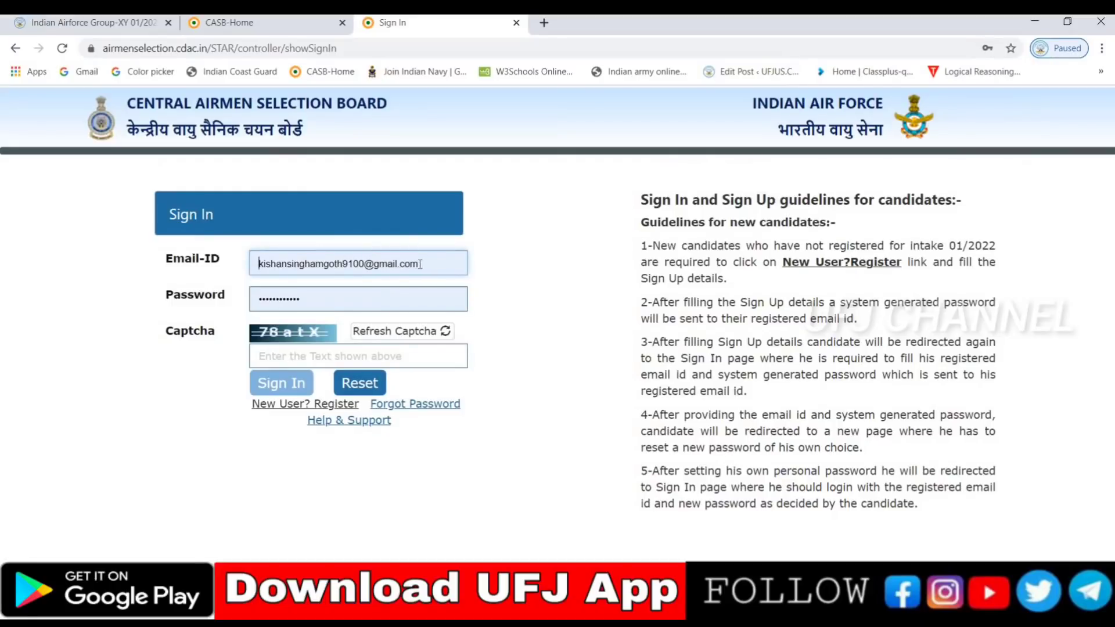
pyautogui.click(354, 264)
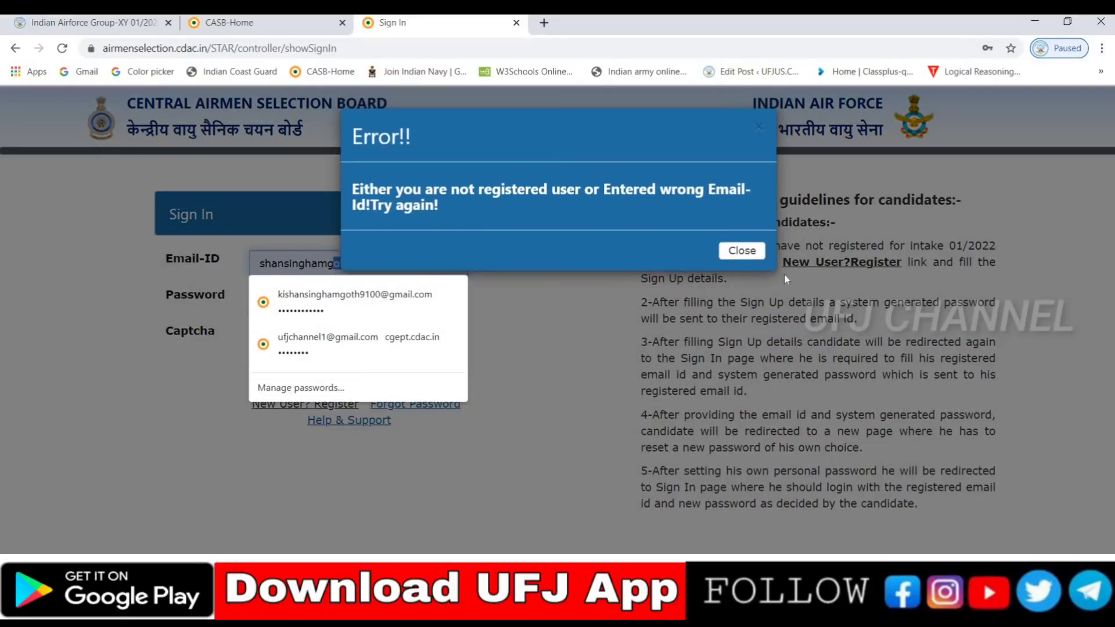
pyautogui.click(746, 251)
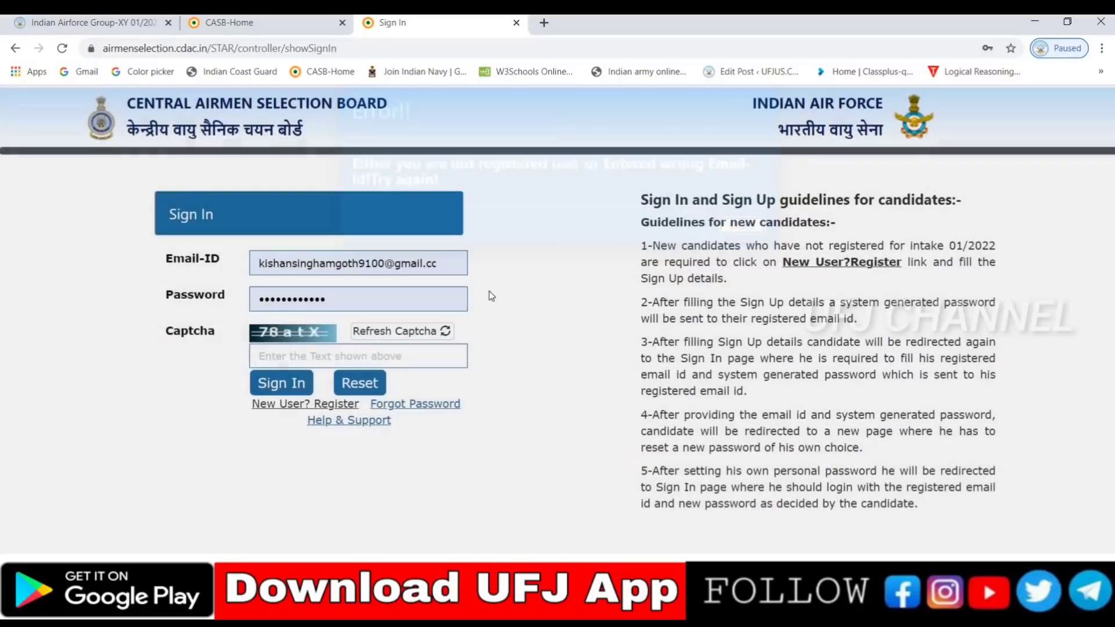
pyautogui.click(441, 262)
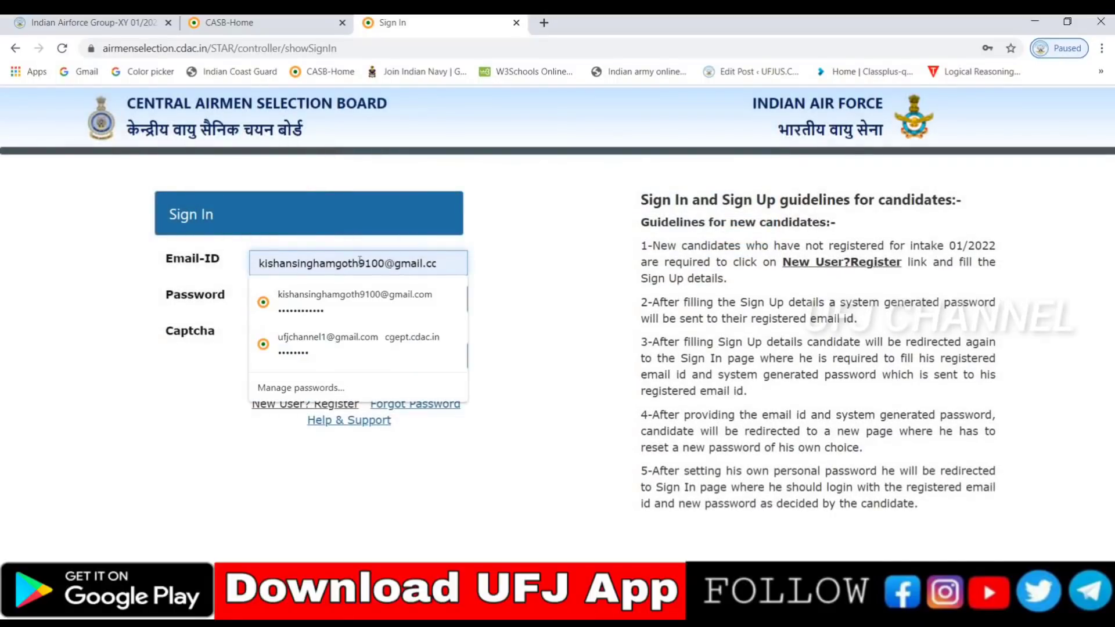
pyautogui.moveTo(433, 263); pyautogui.dragTo(361, 261)
pyautogui.press('BackSpace')
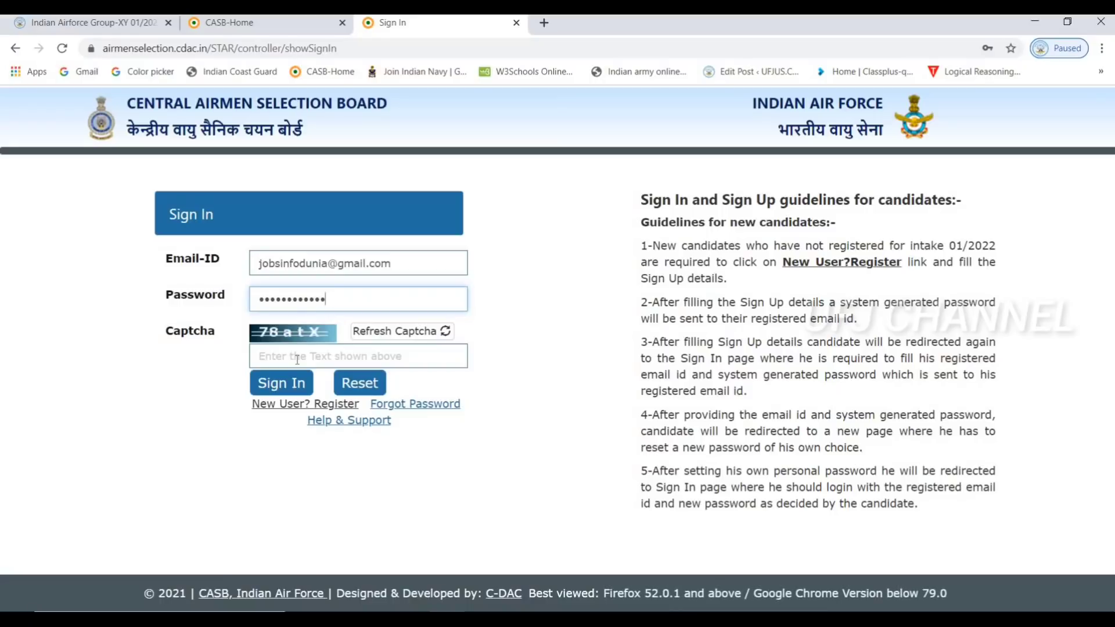
# Replace the rejected captcha with the correct one and sign in to the candidate account
pyautogui.click(298, 357)
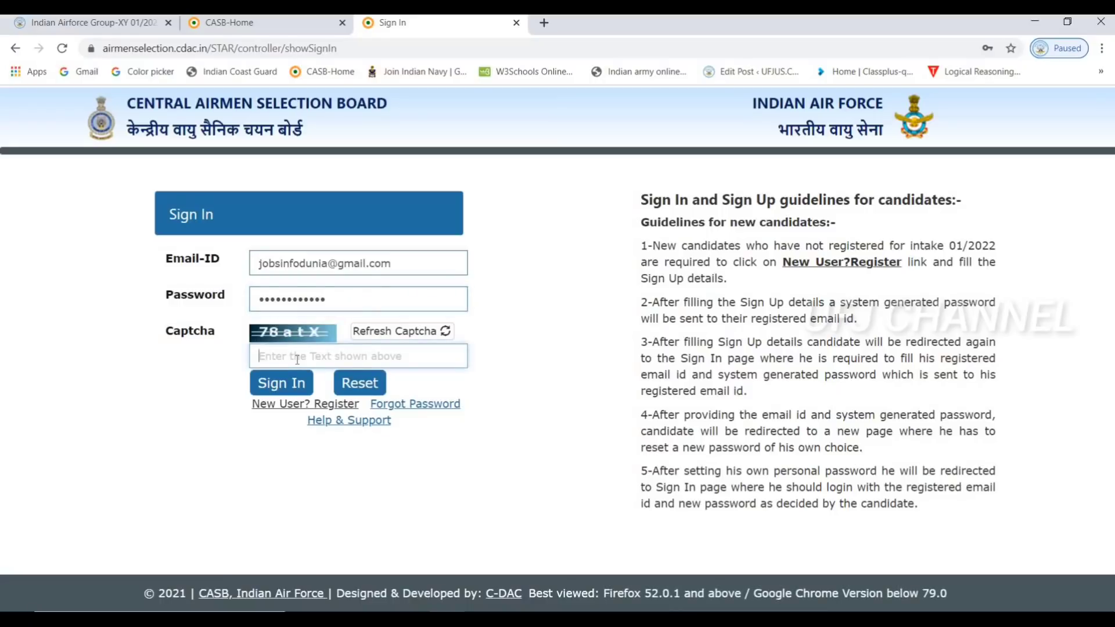
pyautogui.write('78atx')
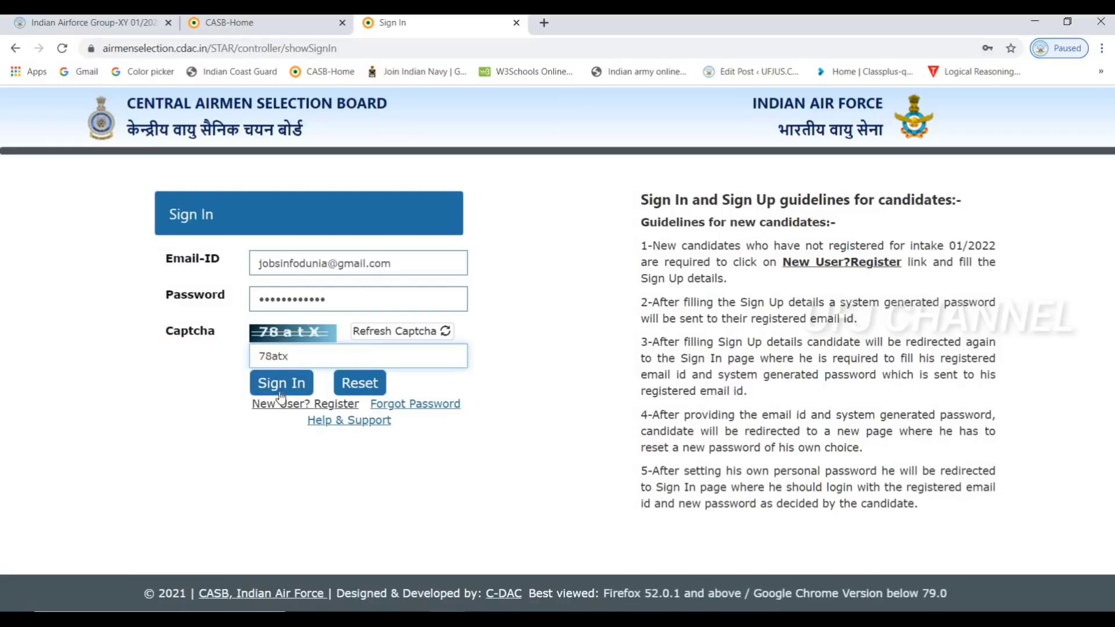
pyautogui.click(280, 390)
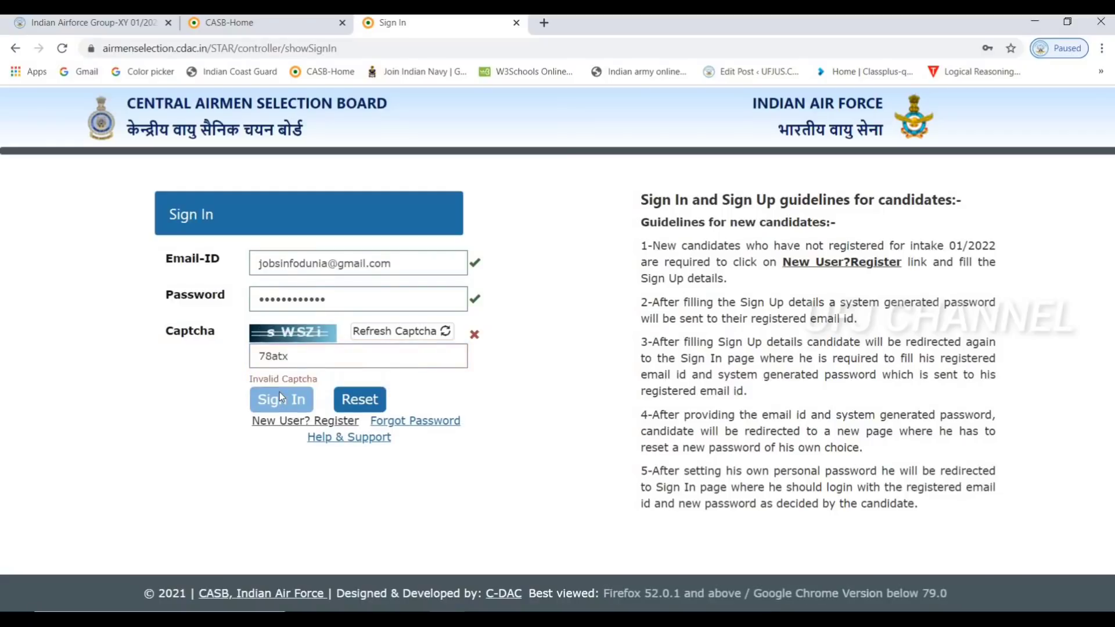
pyautogui.moveTo(297, 360); pyautogui.dragTo(251, 363)
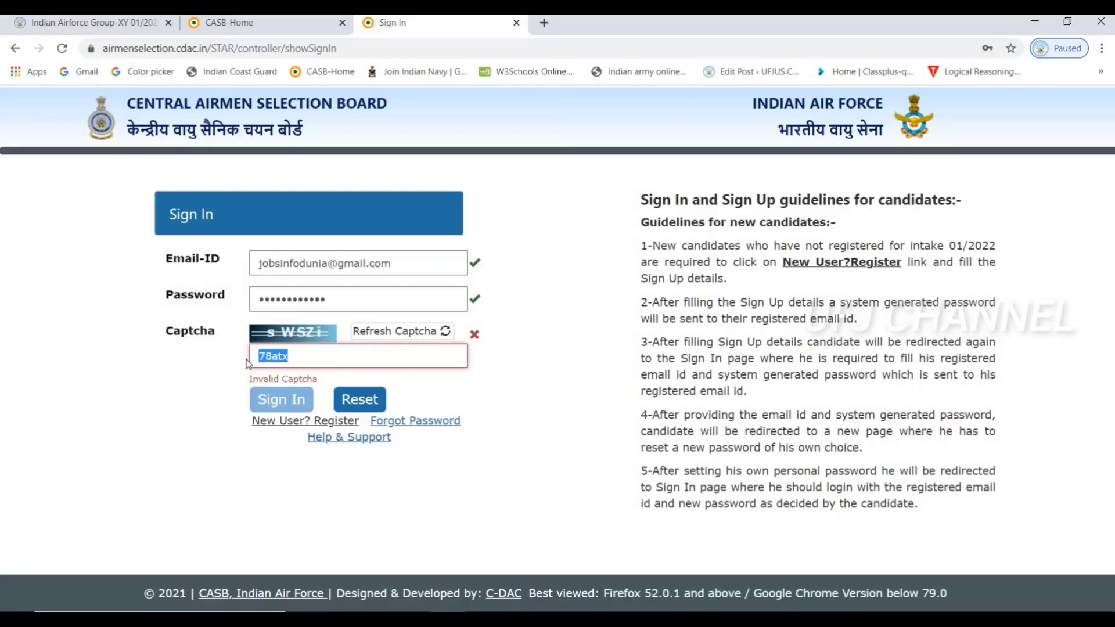
pyautogui.write('sWSZi')
pyautogui.click(290, 400)
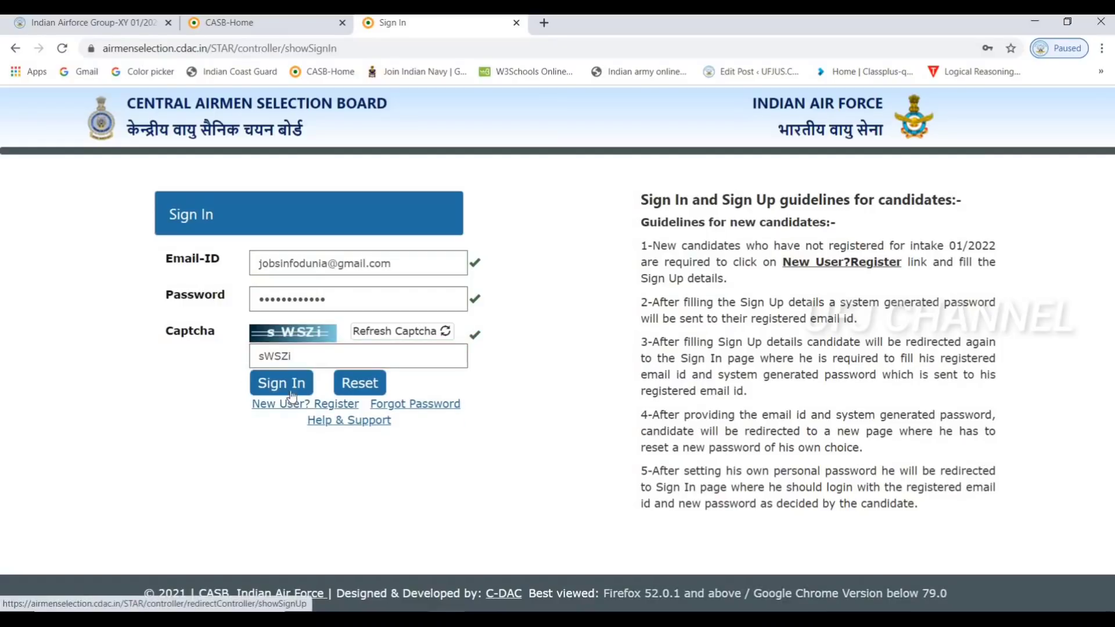
pyautogui.click(291, 384)
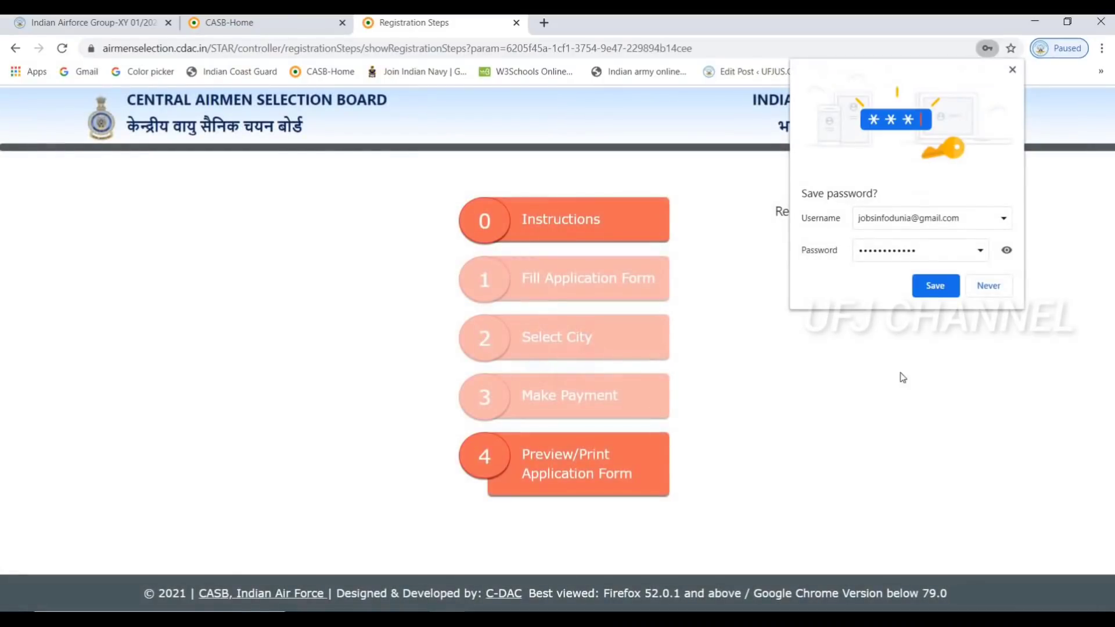
# Save the login in the browser, tick the instructions compliance checkbox, and open the application form
pyautogui.click(942, 287)
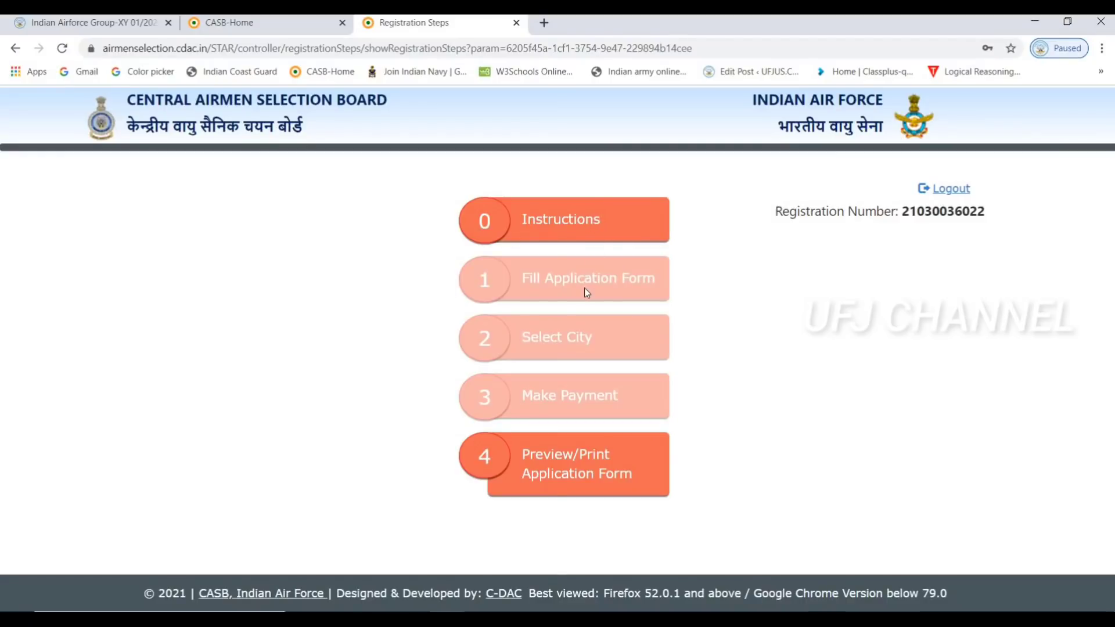
pyautogui.click(579, 227)
pyautogui.scroll(-4, 294, 379)
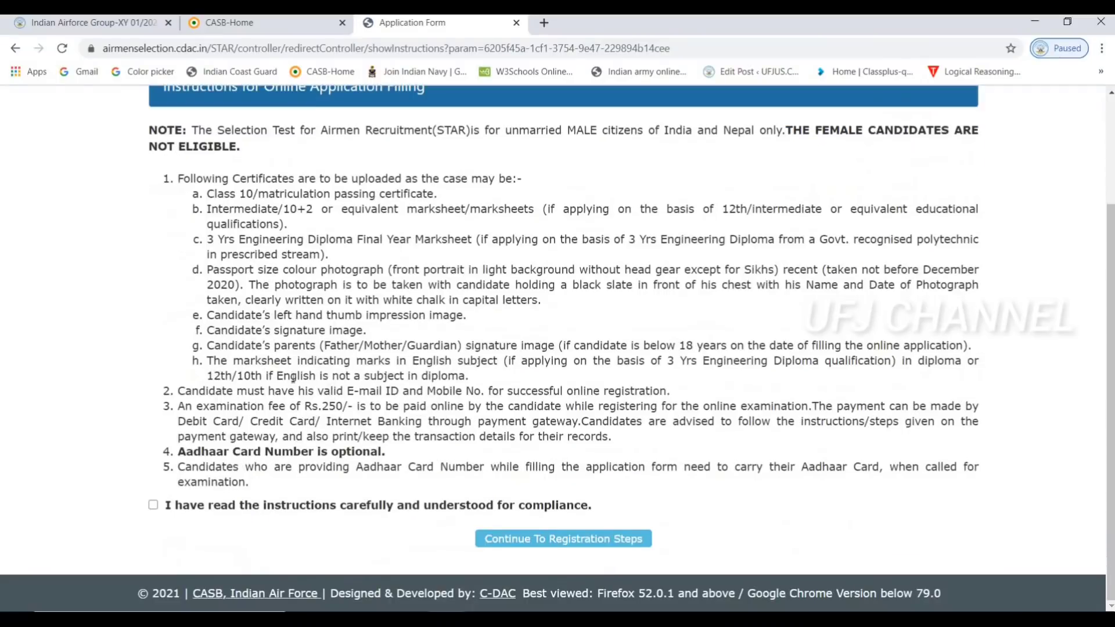
pyautogui.click(153, 508)
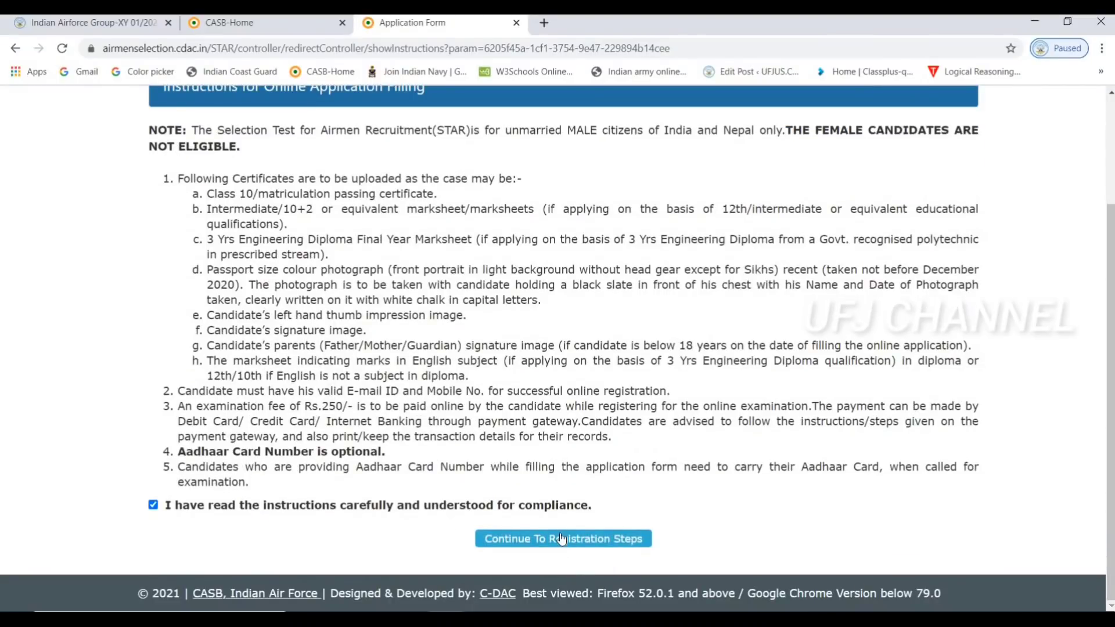
pyautogui.click(562, 540)
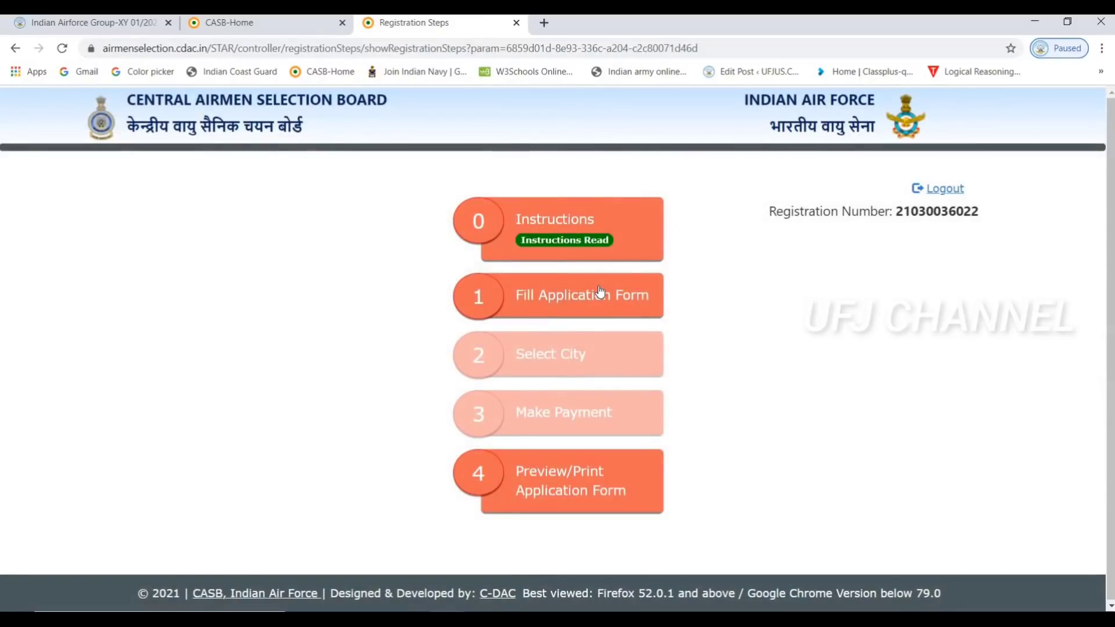
pyautogui.click(601, 292)
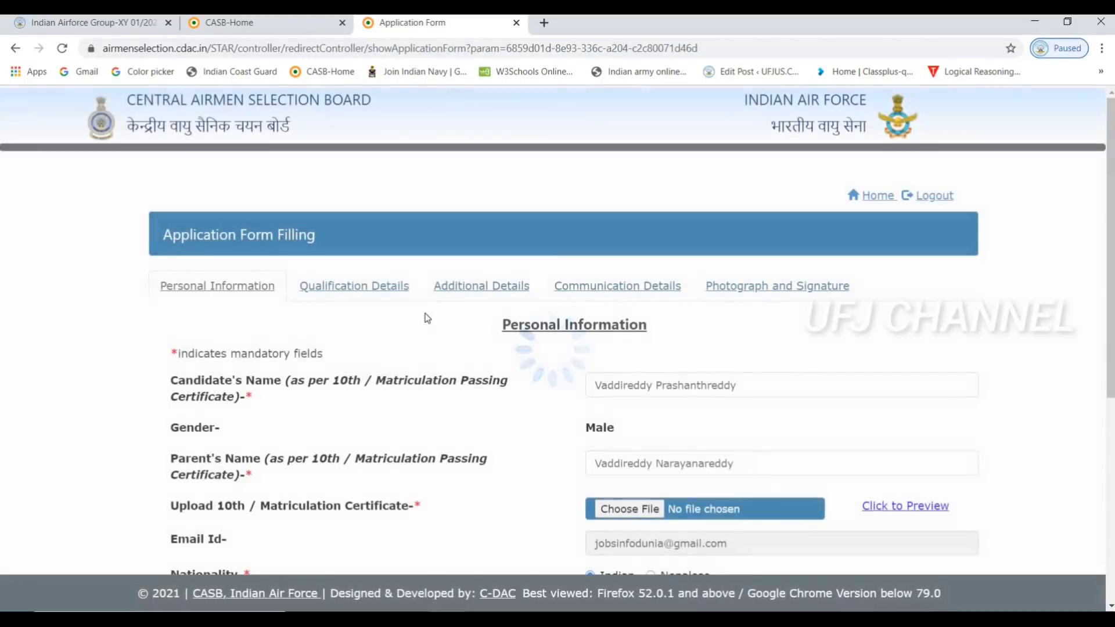
# Attach the compressed WhatsApp certificate image as the 10th certificate upload
pyautogui.scroll(-3, 424, 387)
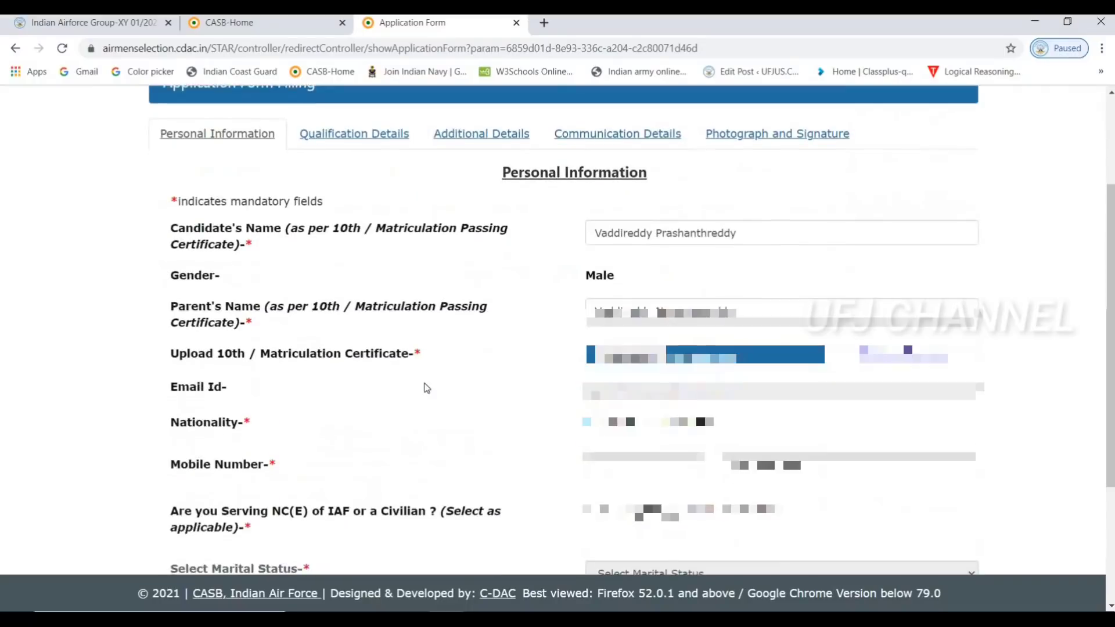
pyautogui.scroll(-2, 425, 387)
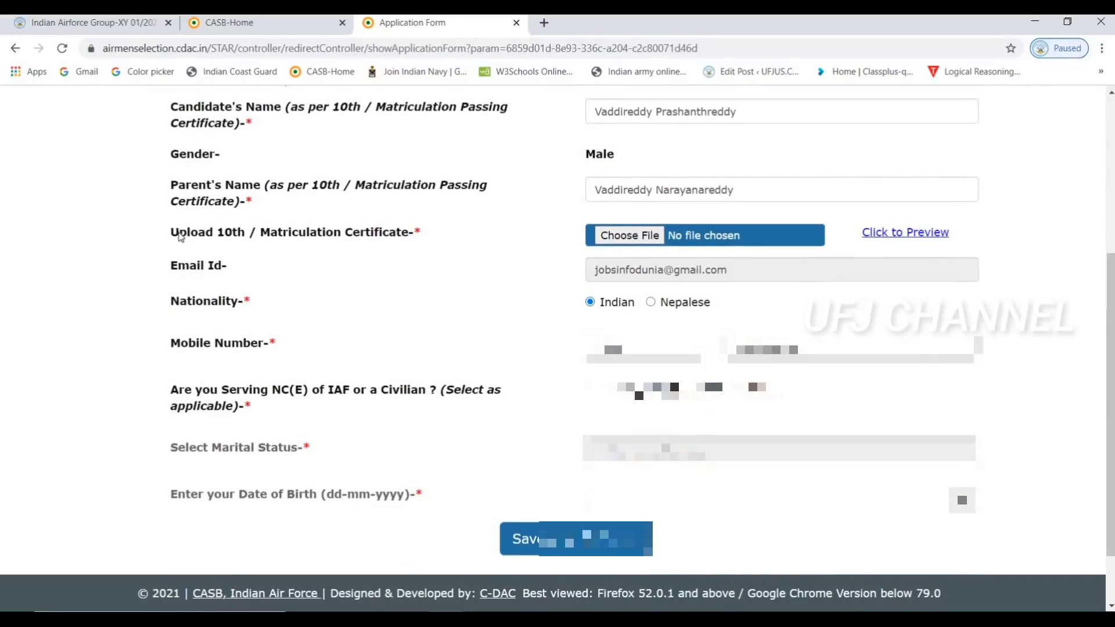
pyautogui.moveTo(181, 236); pyautogui.dragTo(440, 245)
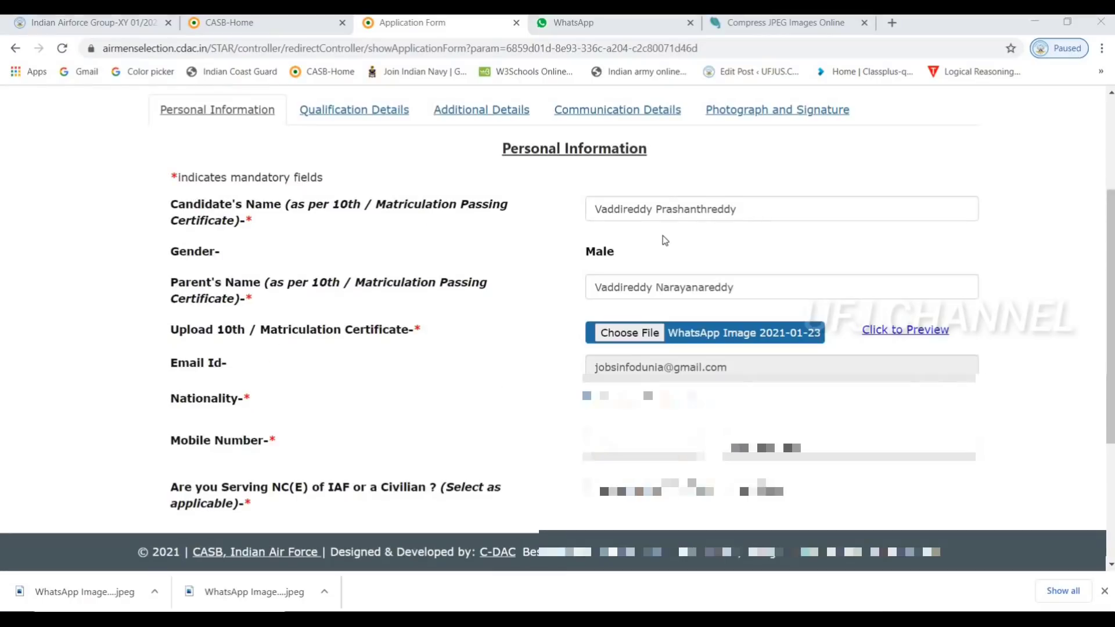
pyautogui.click(630, 333)
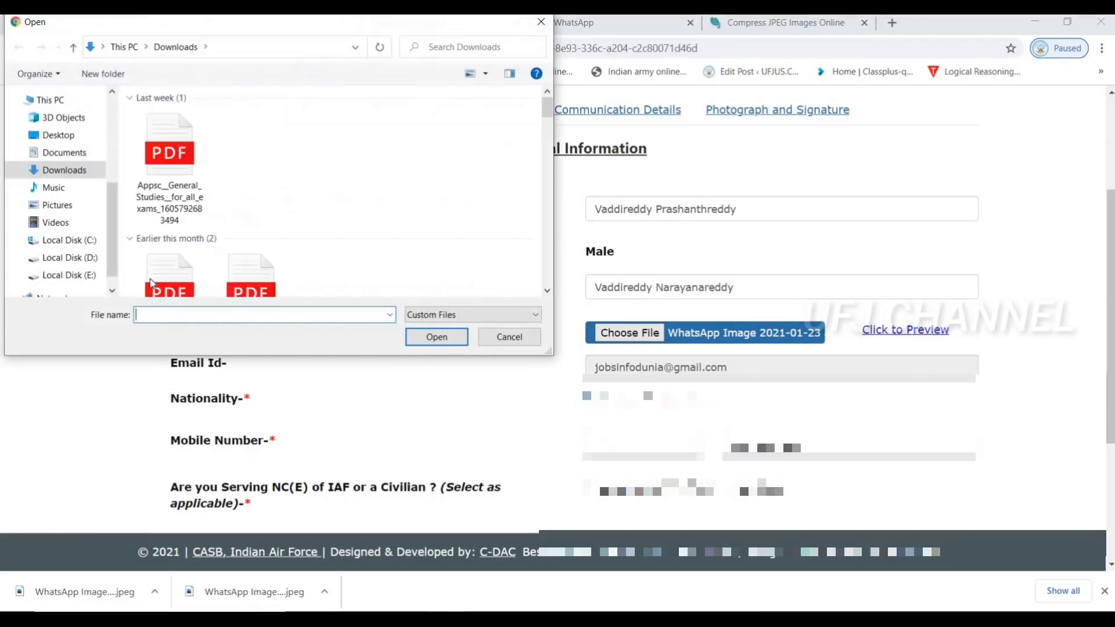
pyautogui.click(176, 170)
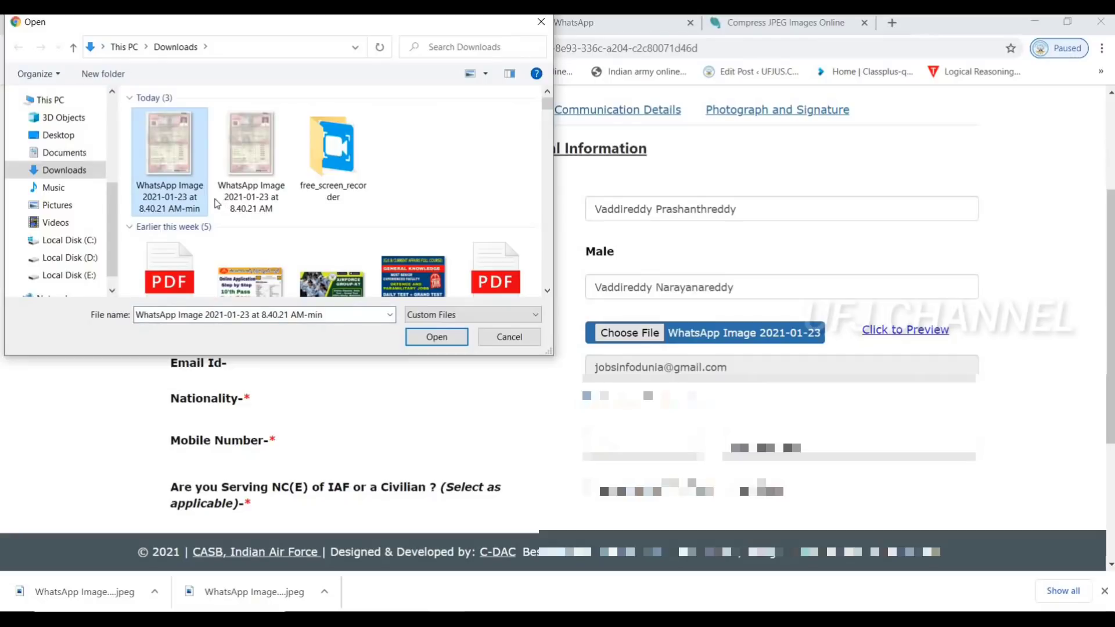
pyautogui.click(436, 337)
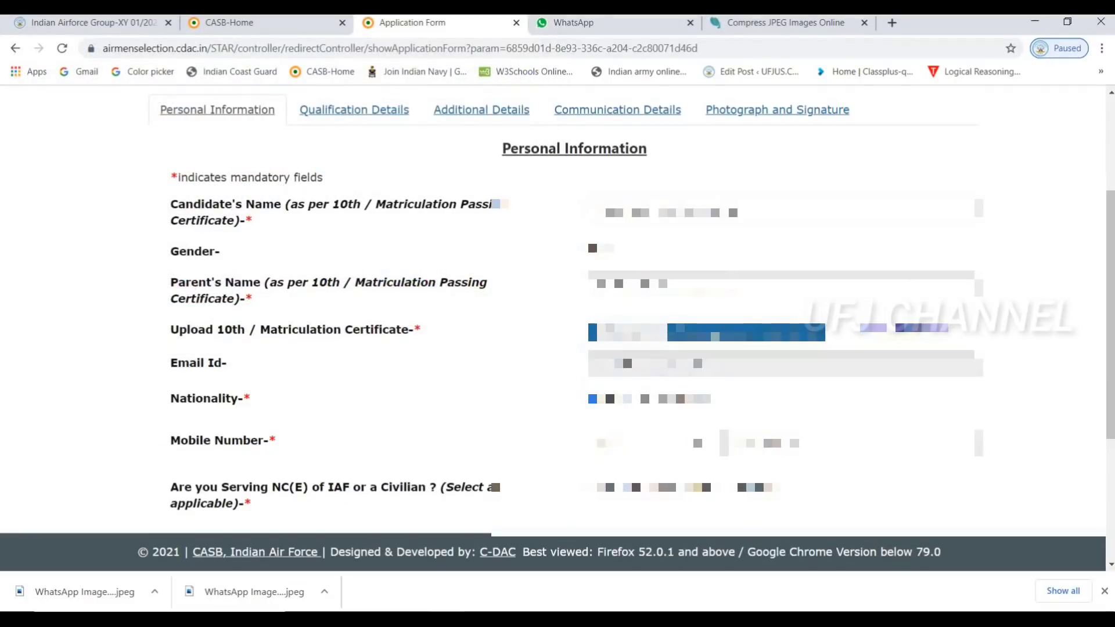
# Pick the date of birth from the calendar and save the personal details
pyautogui.scroll(-3, 557, 308)
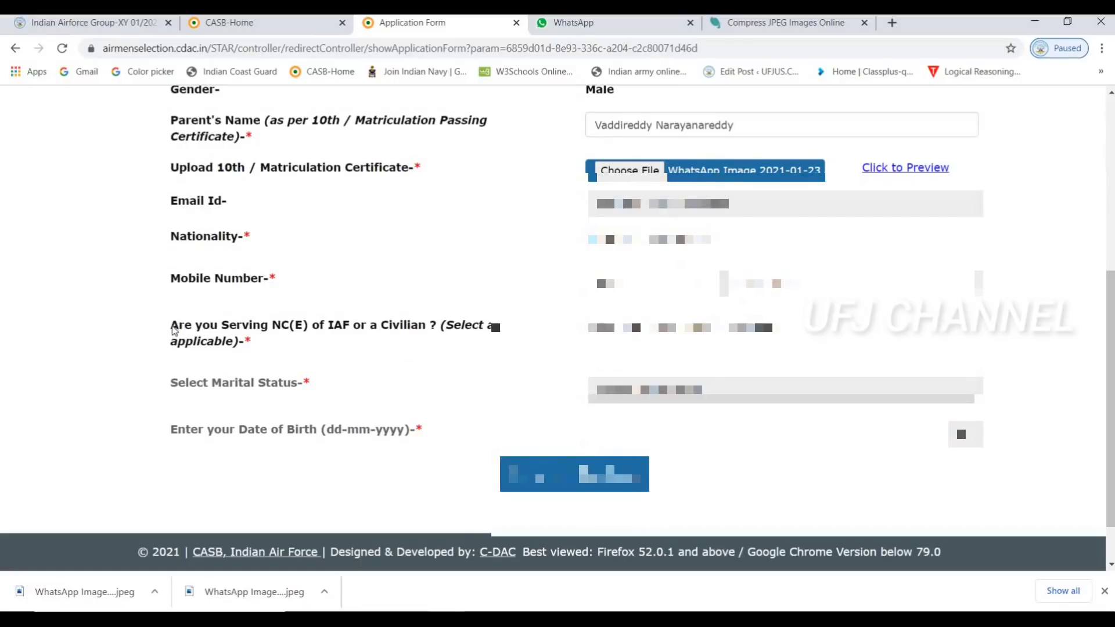
pyautogui.tripleClick(259, 349)
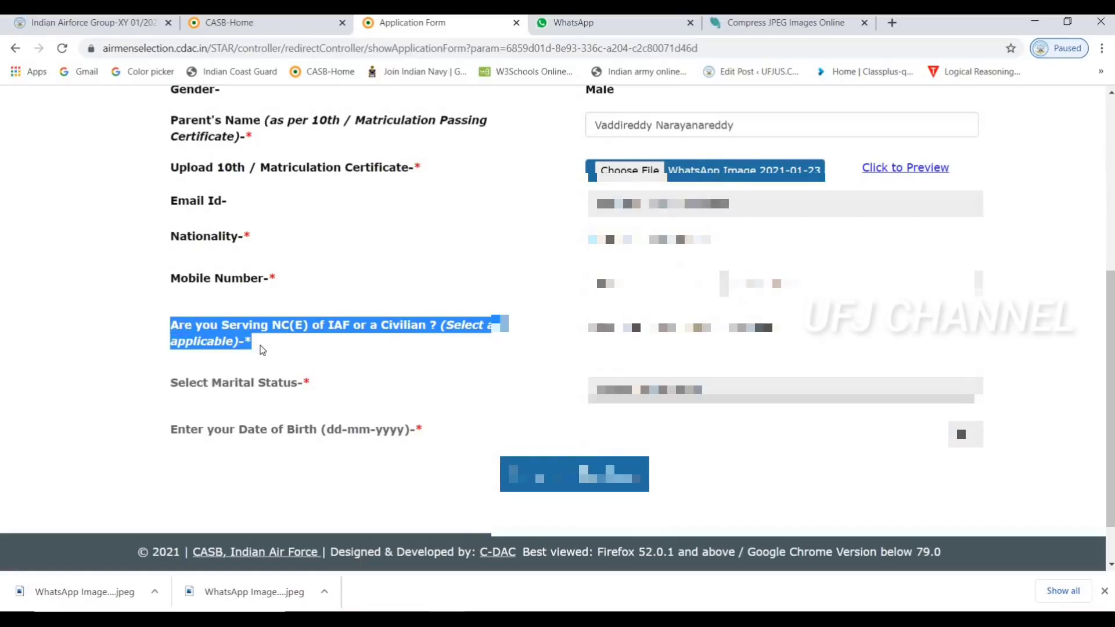
pyautogui.click(300, 357)
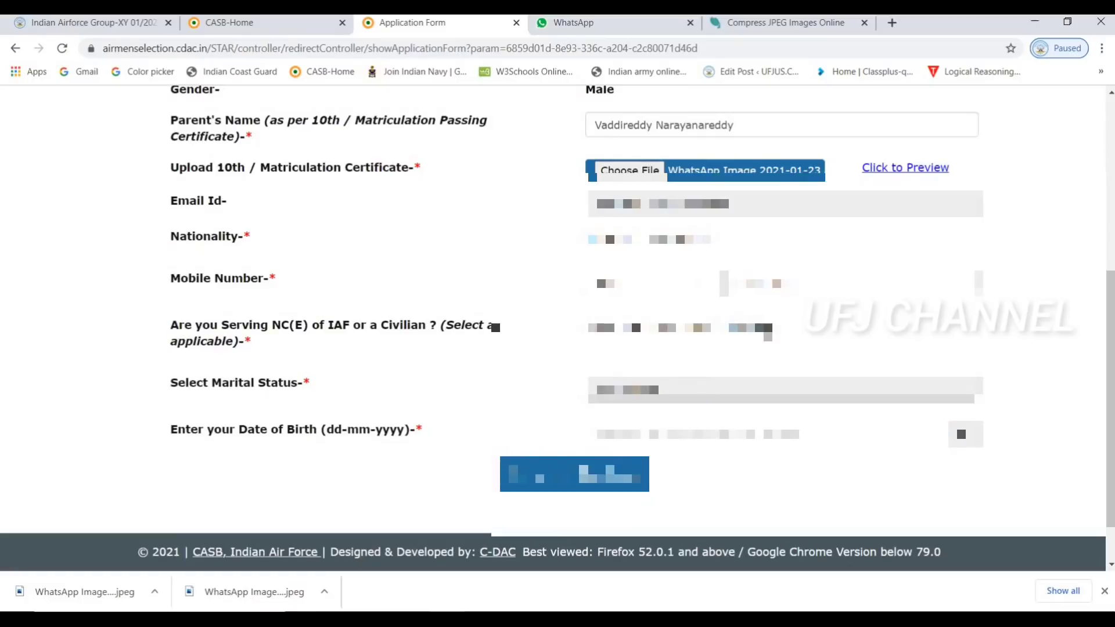
pyautogui.scroll(-1, 558, 320)
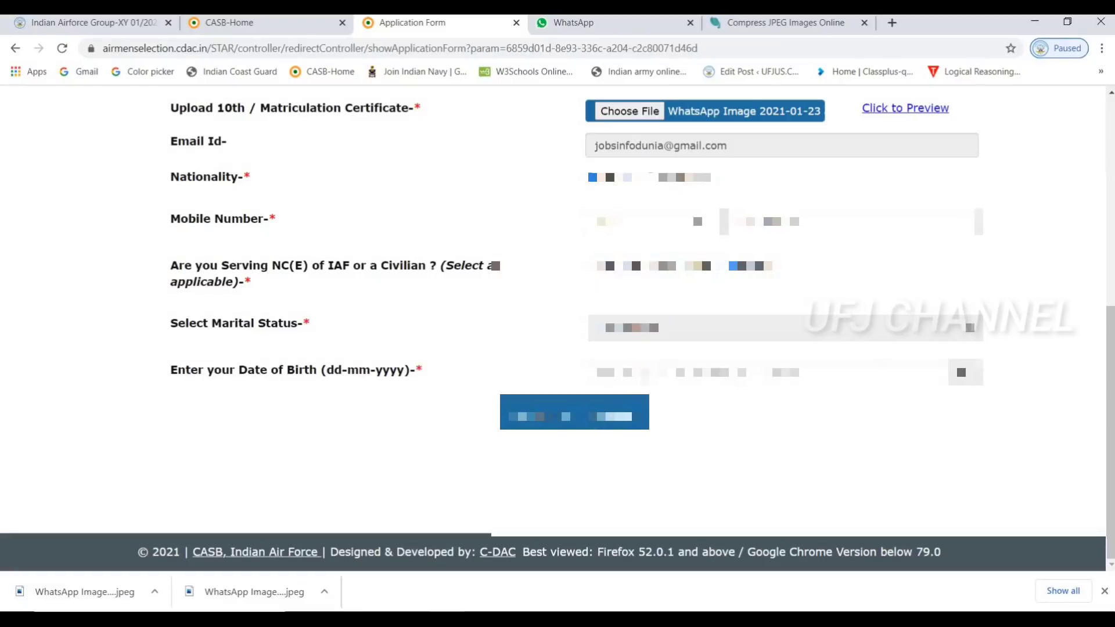
pyautogui.click(636, 381)
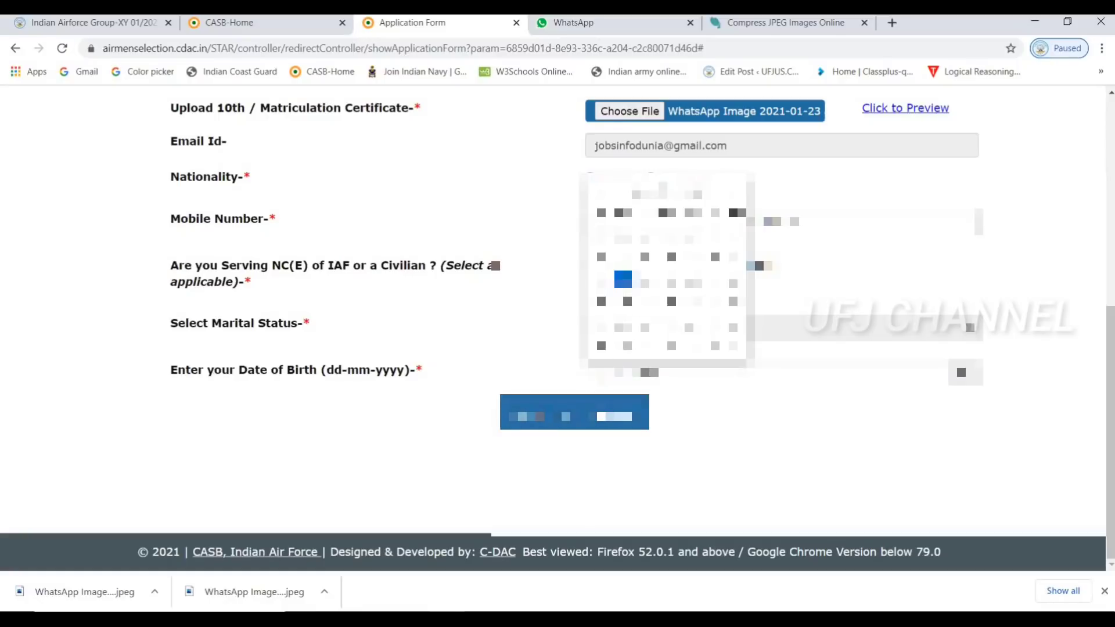
pyautogui.click(562, 410)
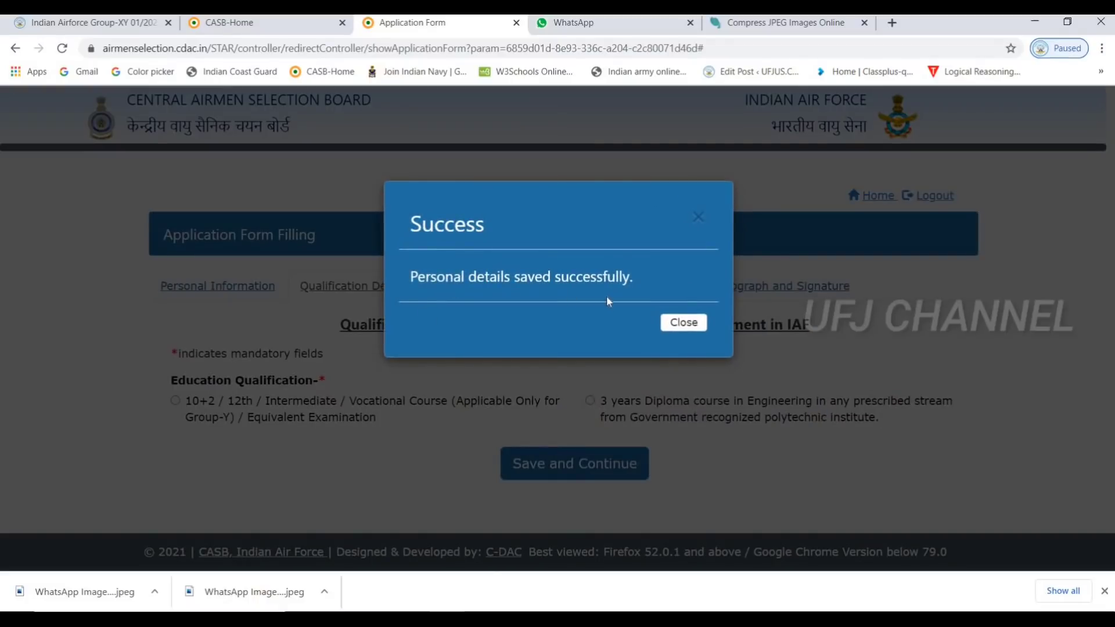
# Select 10+2 / 12th as qualification, dismiss the vocational-course notice, and answer Yes to 50% aggregate
pyautogui.click(676, 322)
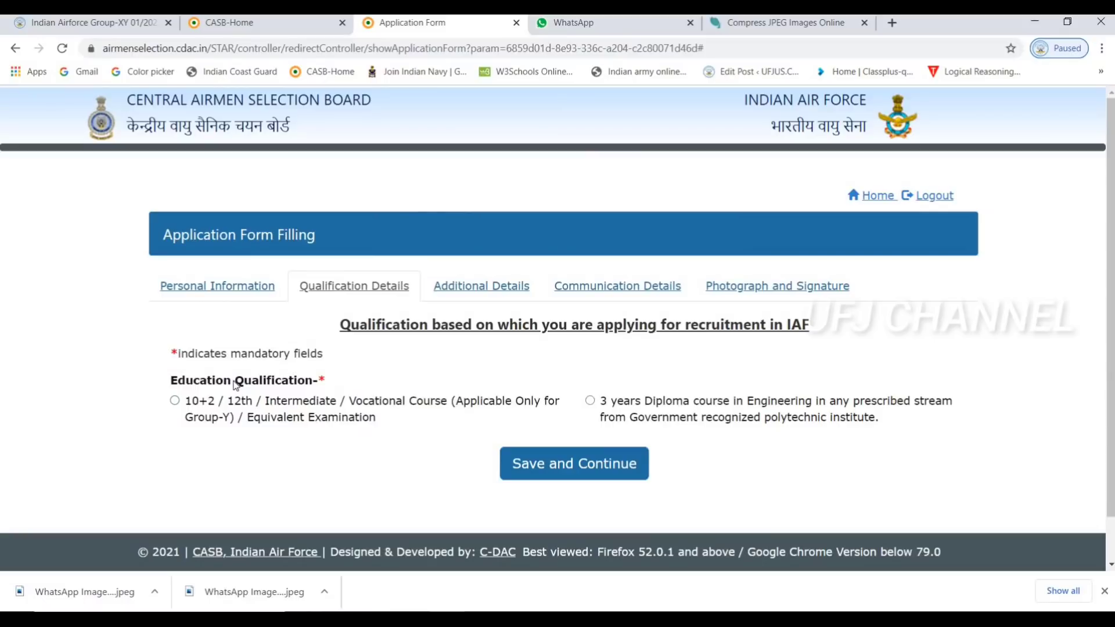
pyautogui.click(175, 401)
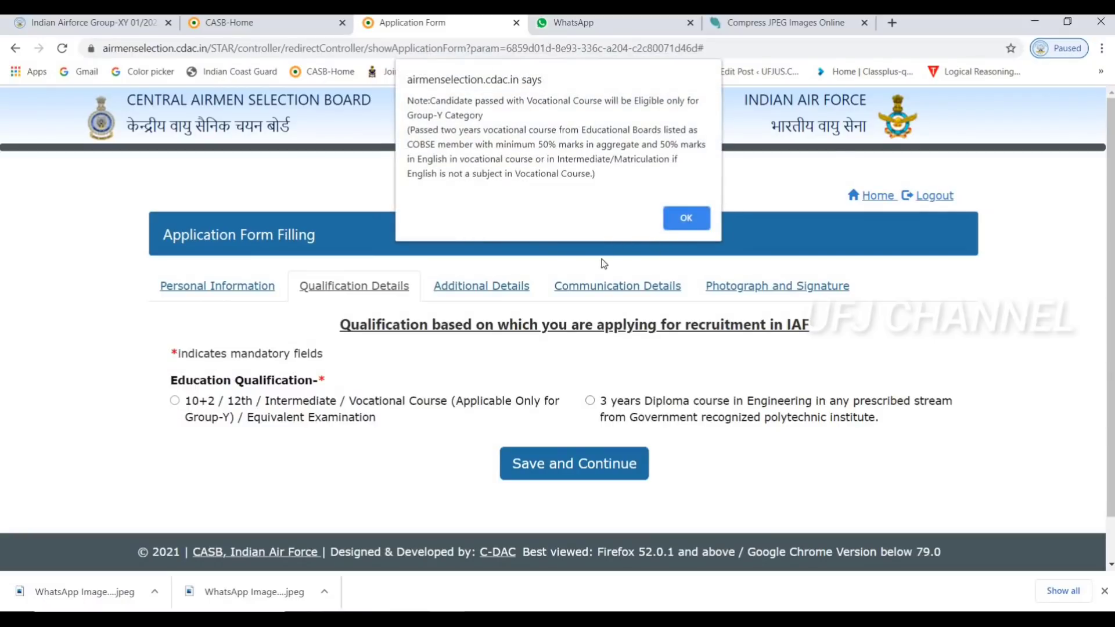
pyautogui.click(687, 219)
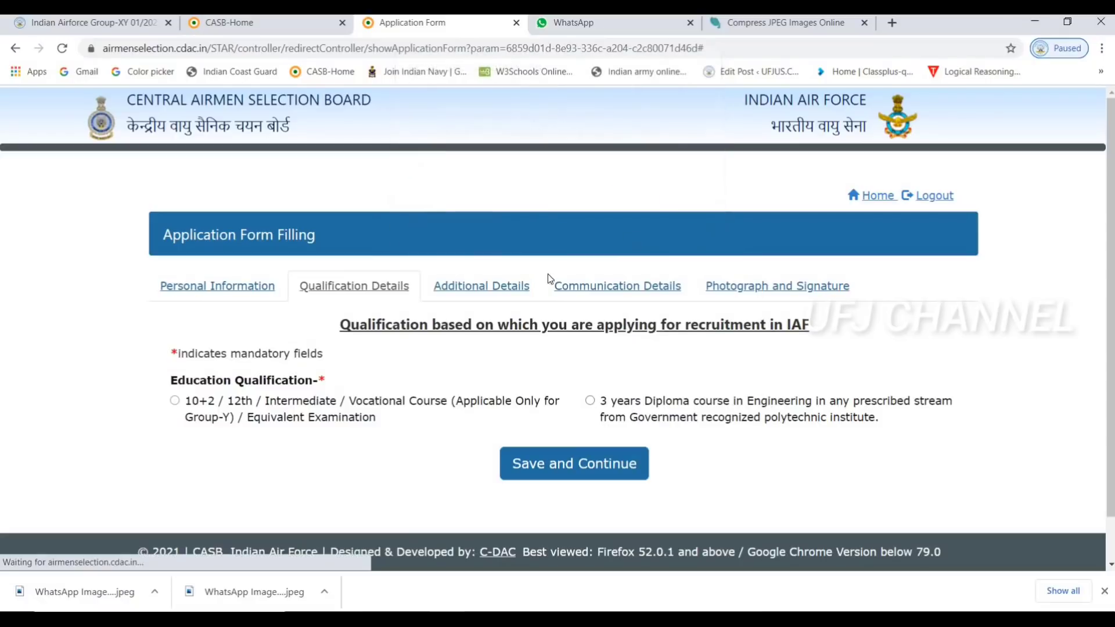
pyautogui.scroll(-1, 501, 375)
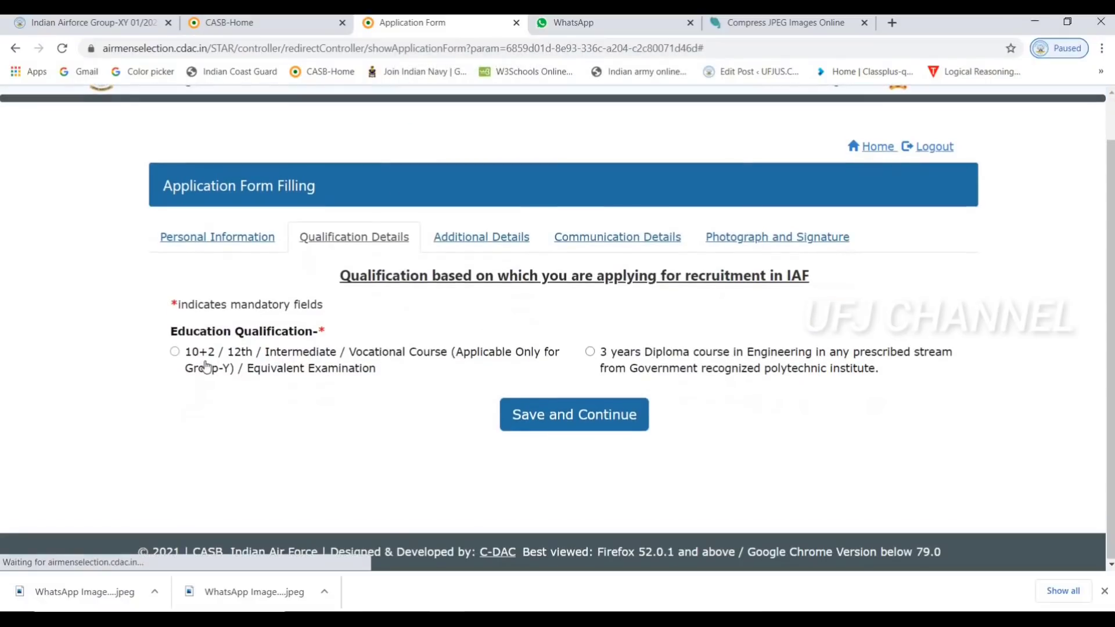
pyautogui.click(204, 368)
pyautogui.scroll(-4, 341, 368)
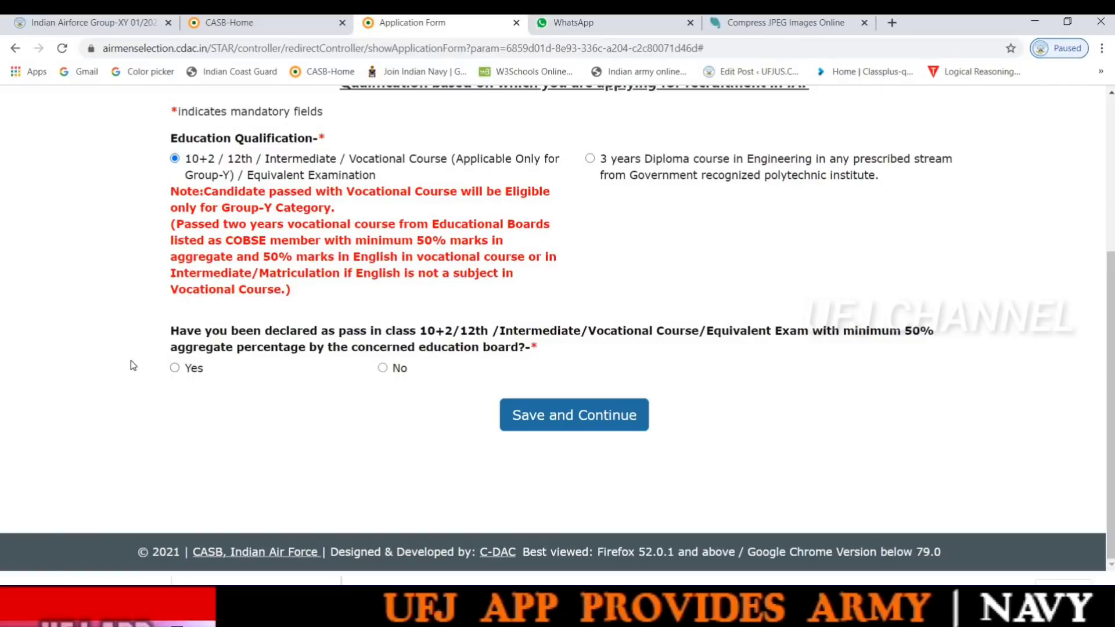
pyautogui.click(175, 368)
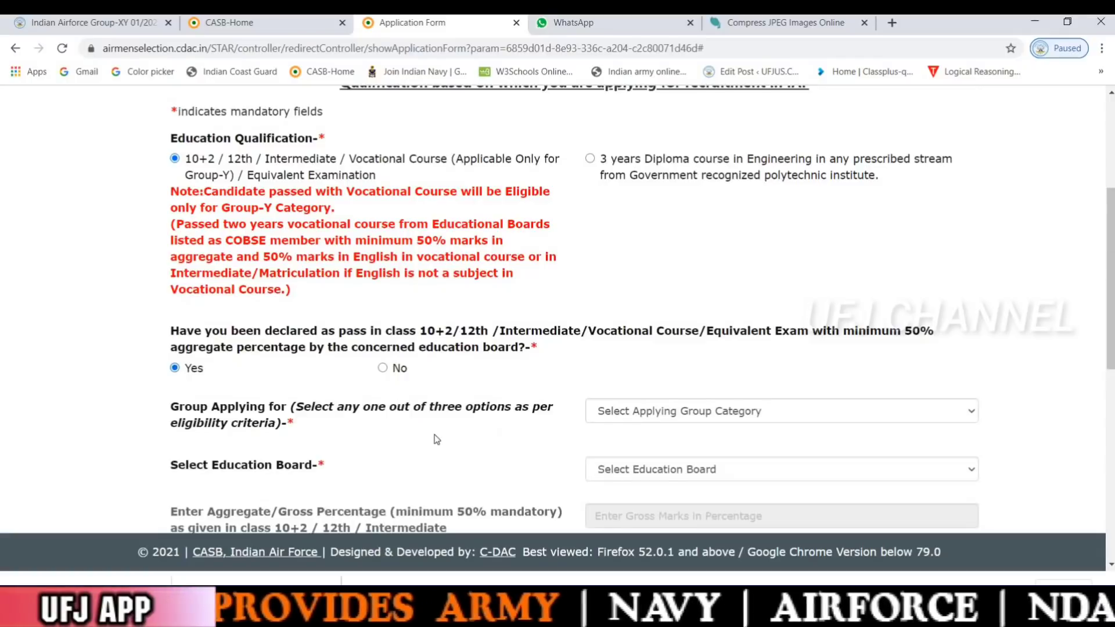
pyautogui.scroll(-3, 437, 440)
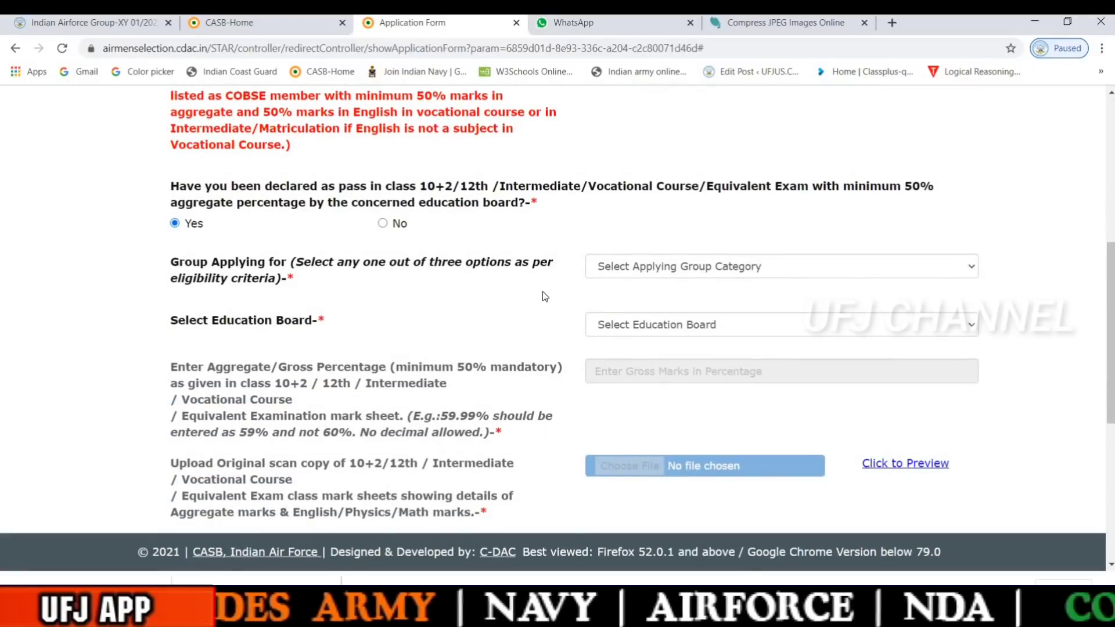
# Set Group Applying to Group X after briefly trying Group X and Group Y Both
pyautogui.scroll(-1, 668, 256)
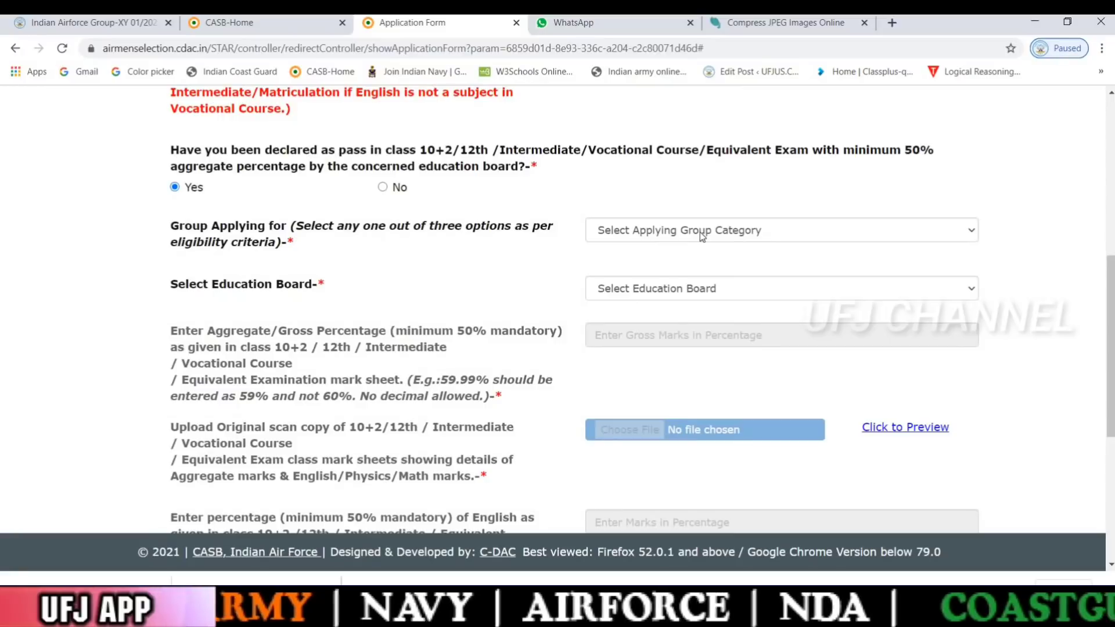
pyautogui.click(701, 235)
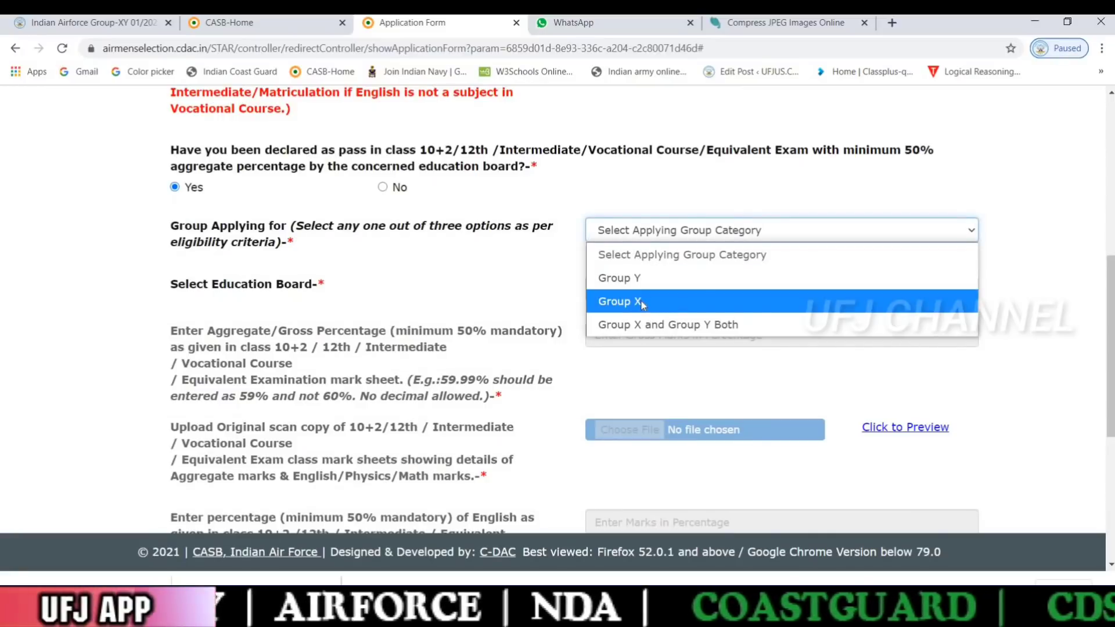
pyautogui.click(642, 303)
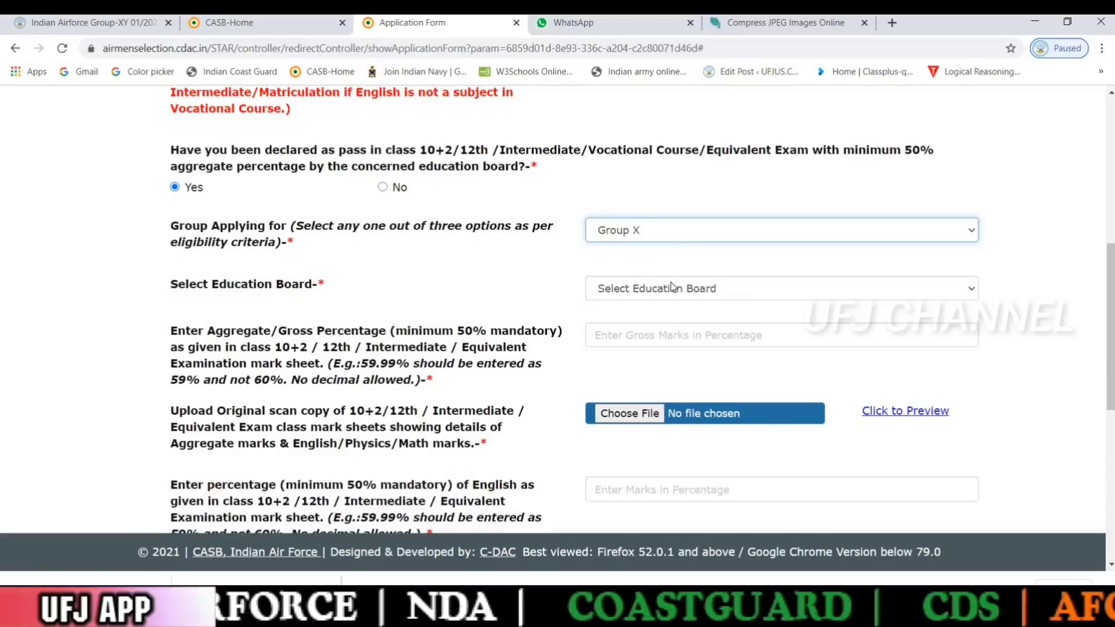
pyautogui.click(686, 228)
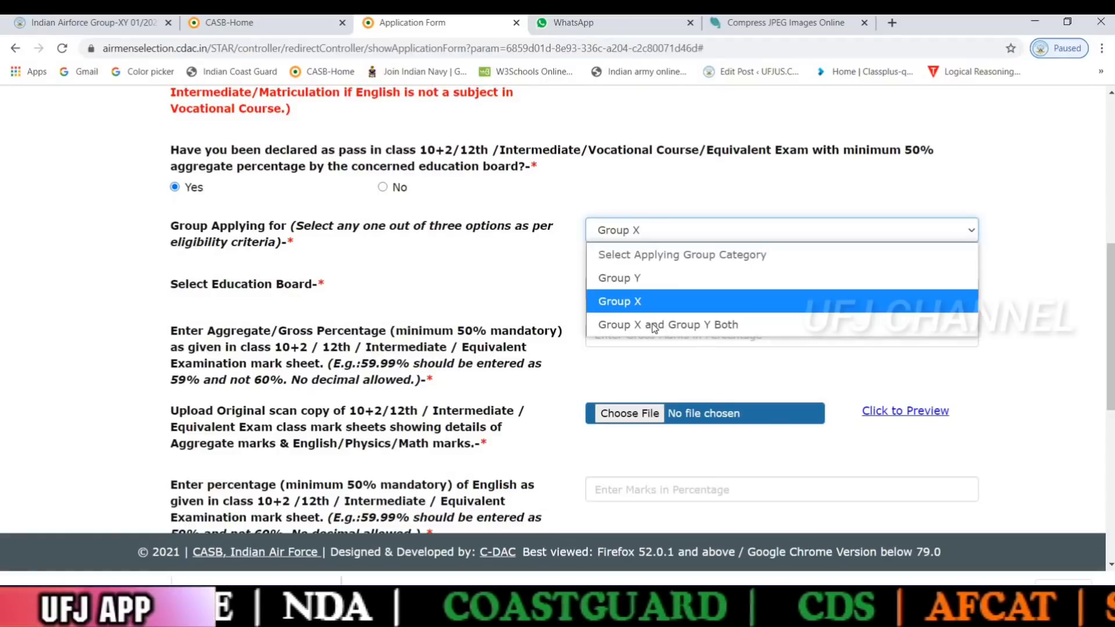
pyautogui.click(656, 323)
pyautogui.click(688, 237)
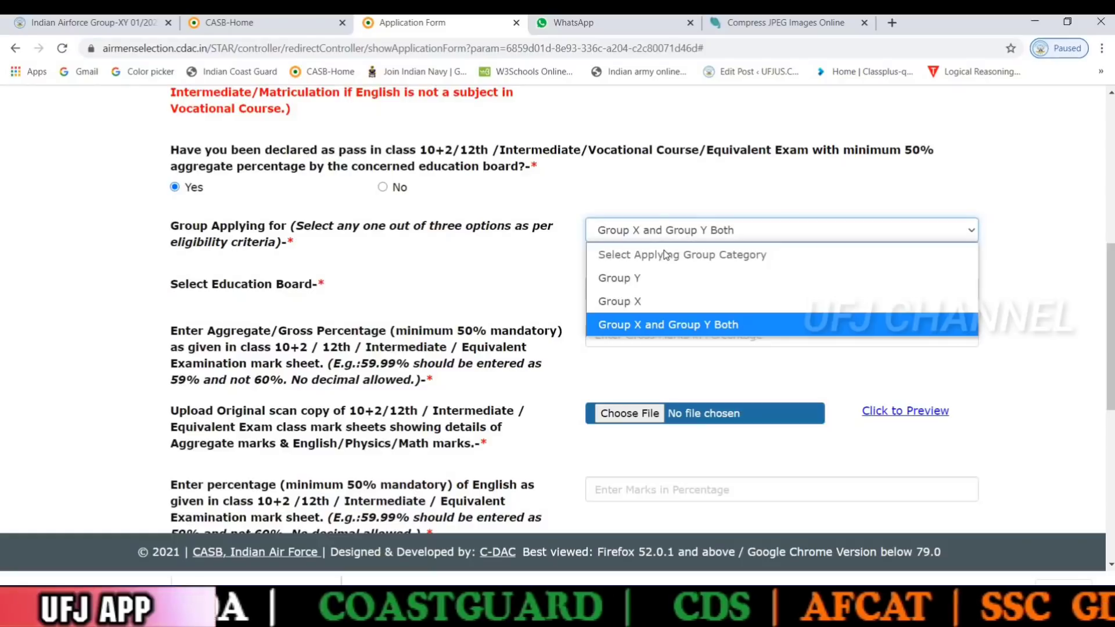
pyautogui.click(644, 312)
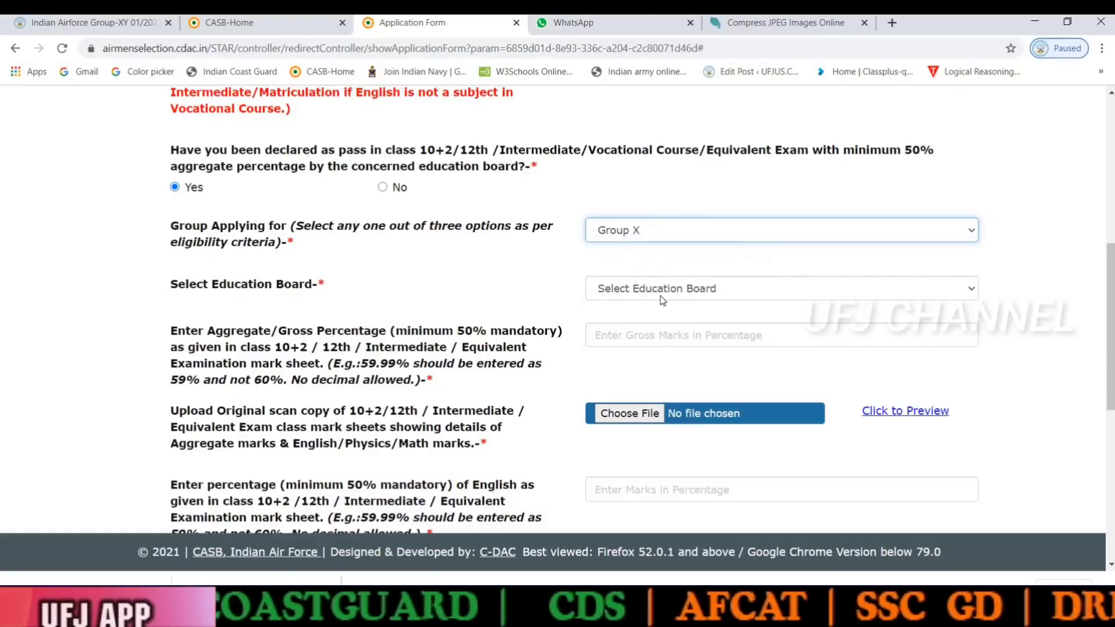
# Choose Board of Intermediate Education (Andhra Pradesh) as the education board
pyautogui.click(675, 289)
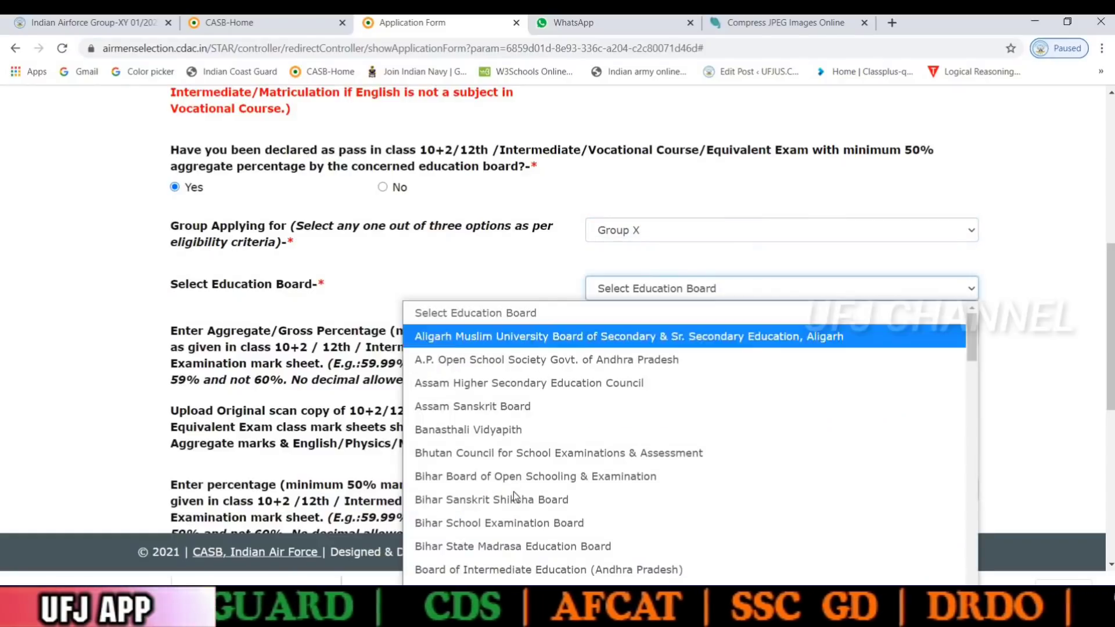
pyautogui.click(672, 287)
pyautogui.scroll(-2, 672, 284)
pyautogui.scroll(-2, 672, 285)
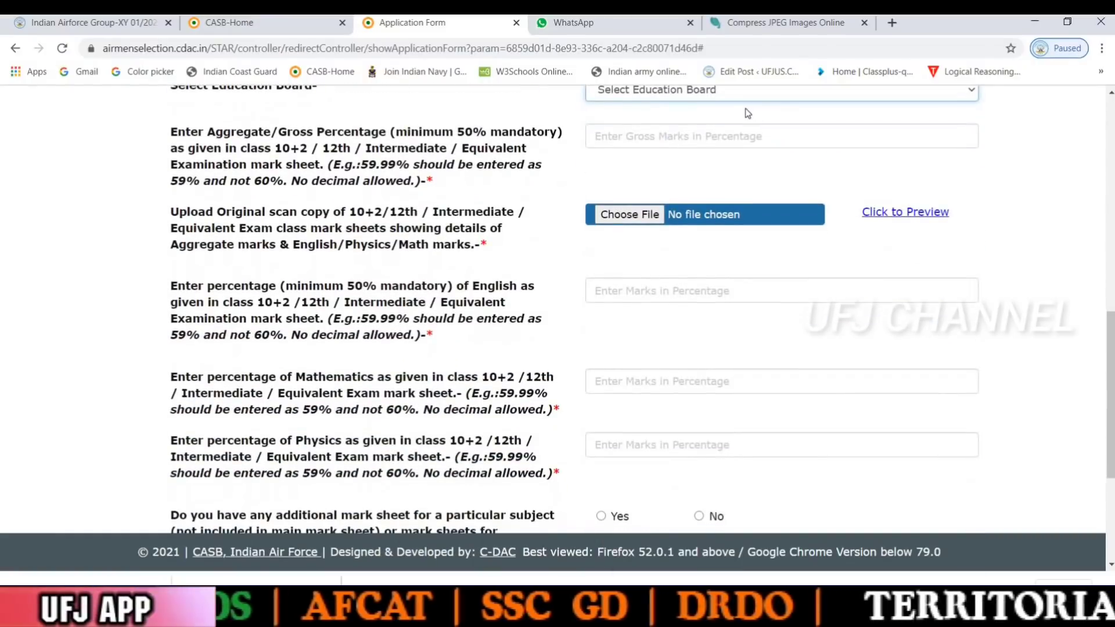
pyautogui.scroll(1, 709, 131)
pyautogui.click(710, 131)
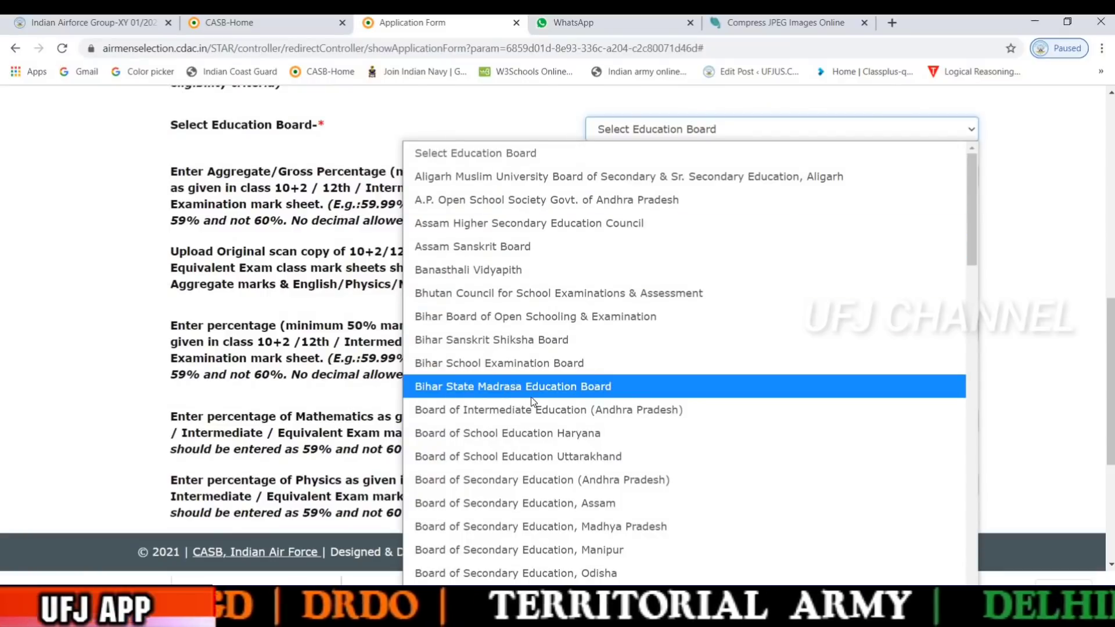
pyautogui.scroll(-9, 531, 400)
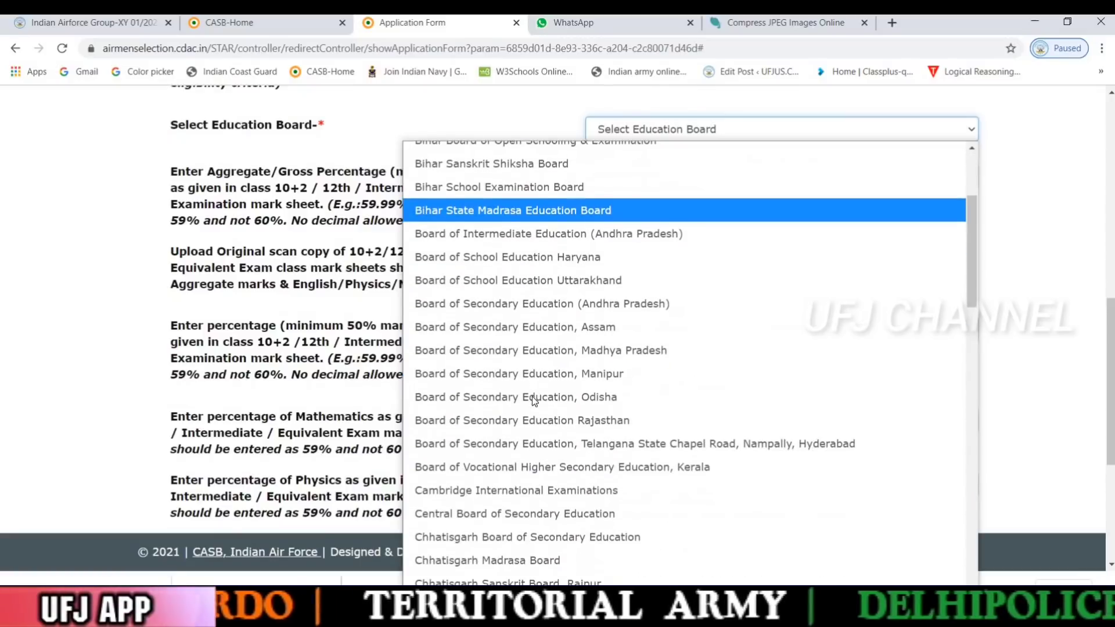
pyautogui.scroll(6, 532, 397)
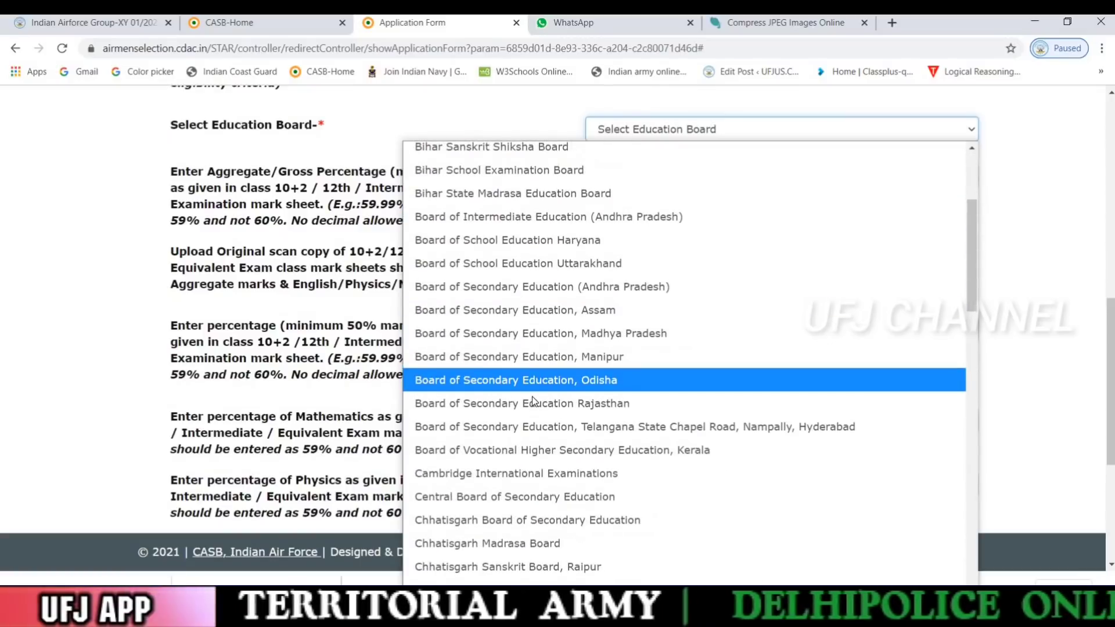
pyautogui.scroll(1, 532, 396)
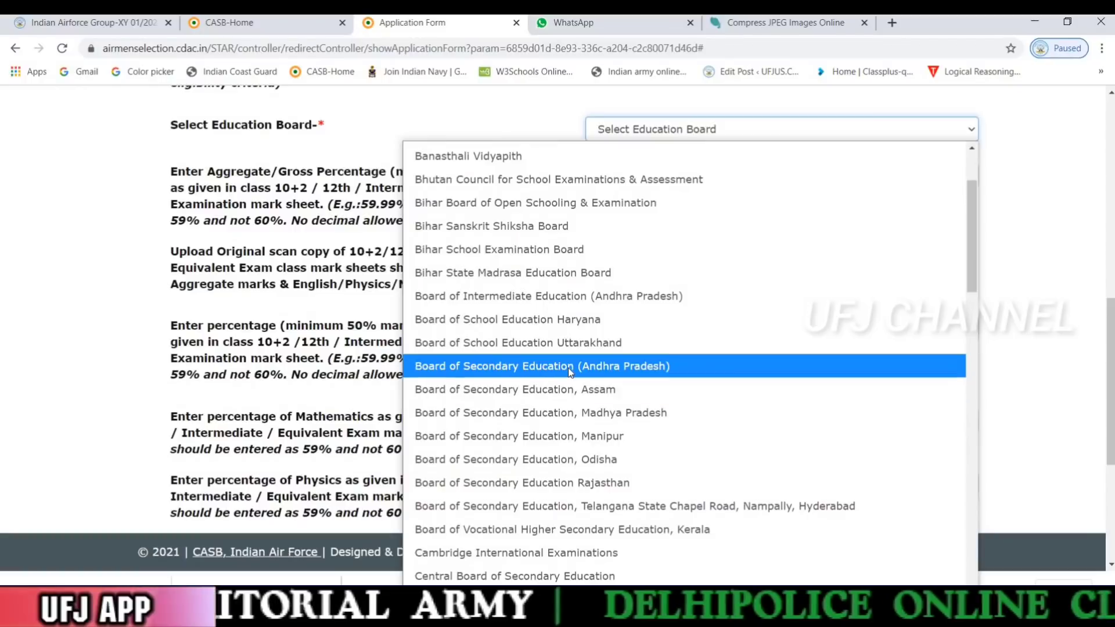
pyautogui.click(572, 296)
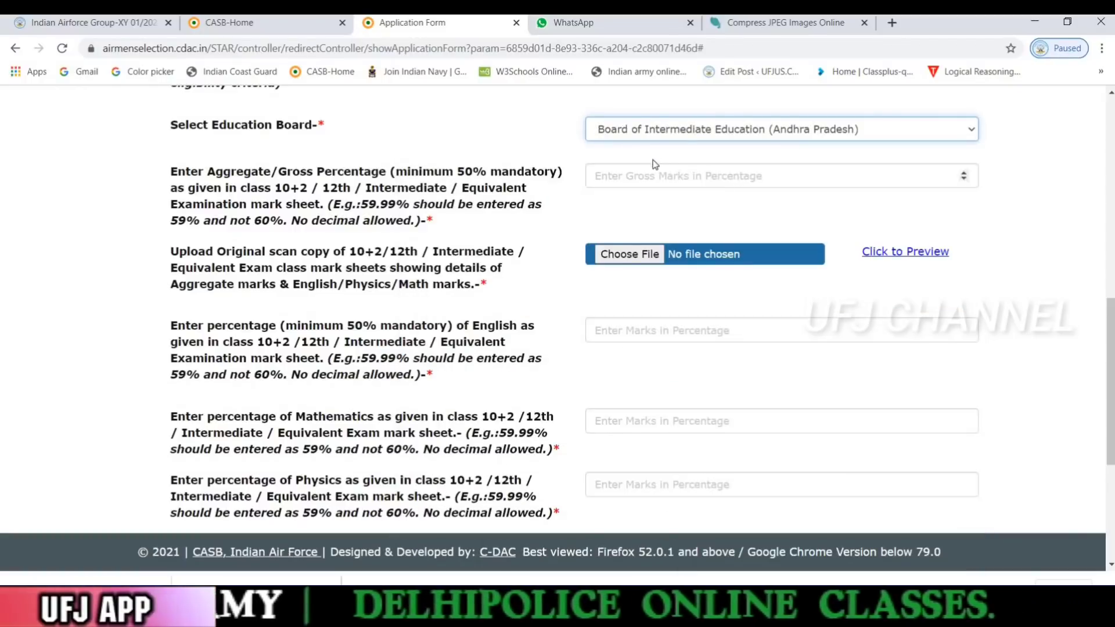
pyautogui.click(616, 180)
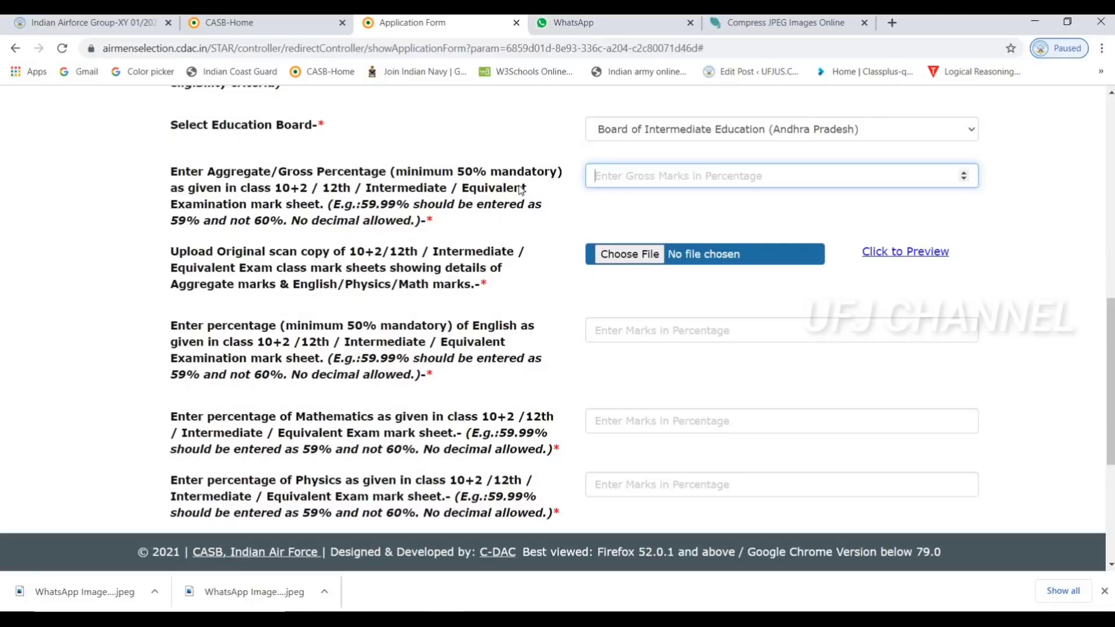
# Enter 83.3 as the gross percentage and attach the WhatsApp image mark sheet from Downloads
pyautogui.write('83.')
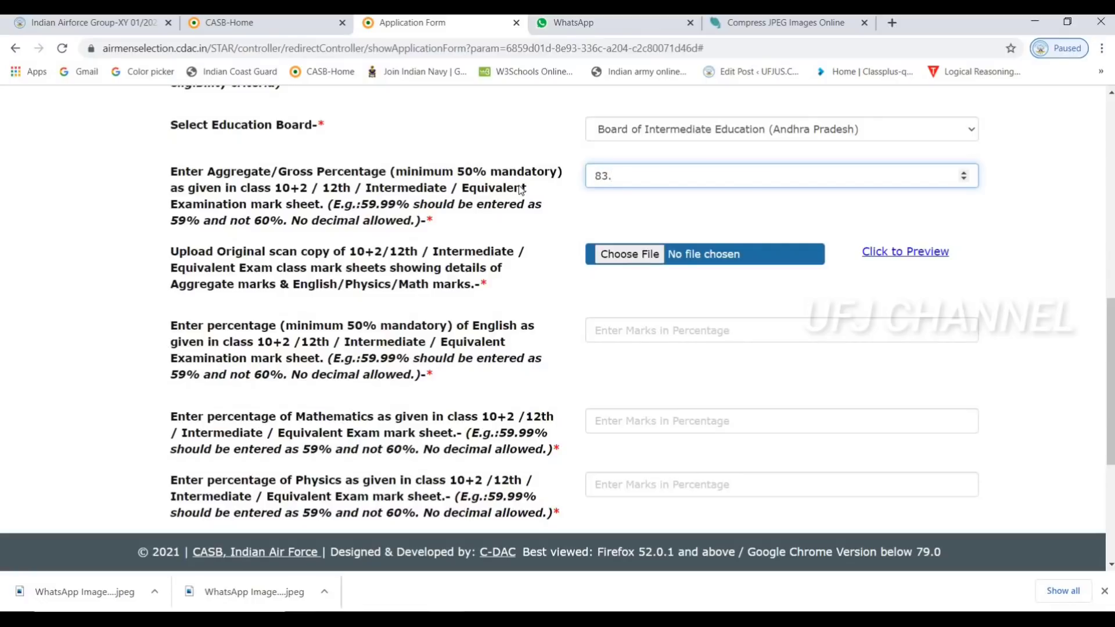
pyautogui.write('3')
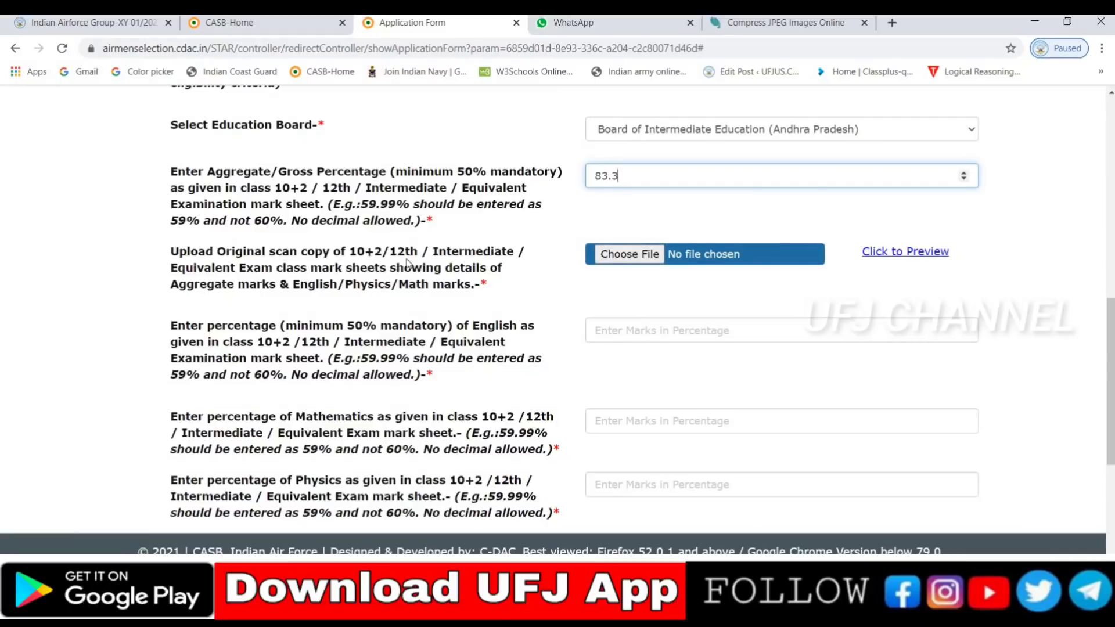
pyautogui.click(632, 256)
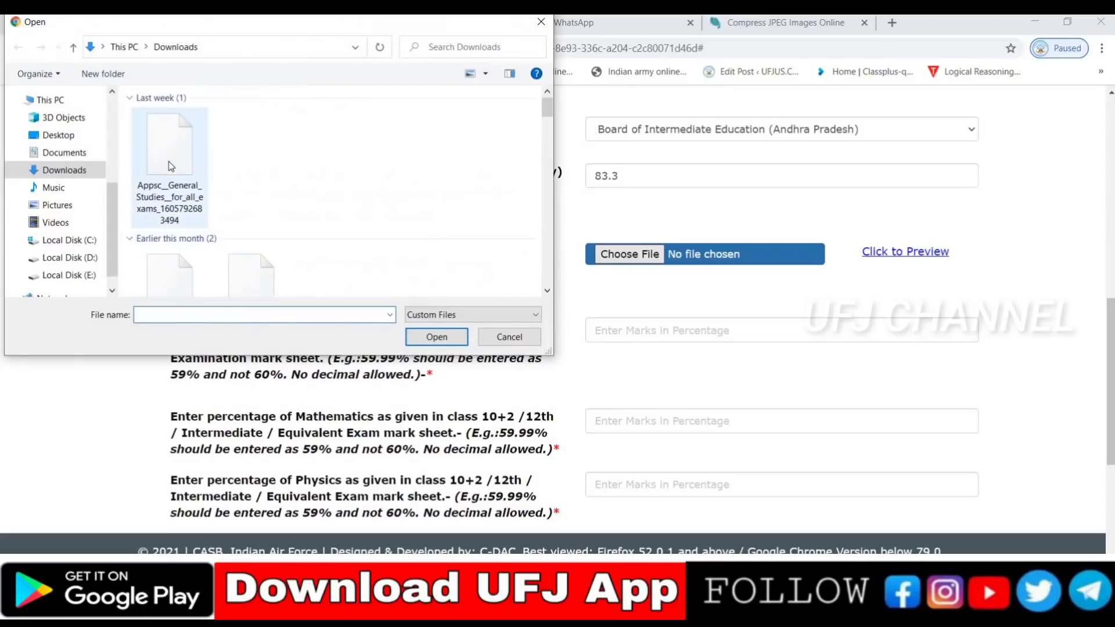
pyautogui.click(170, 158)
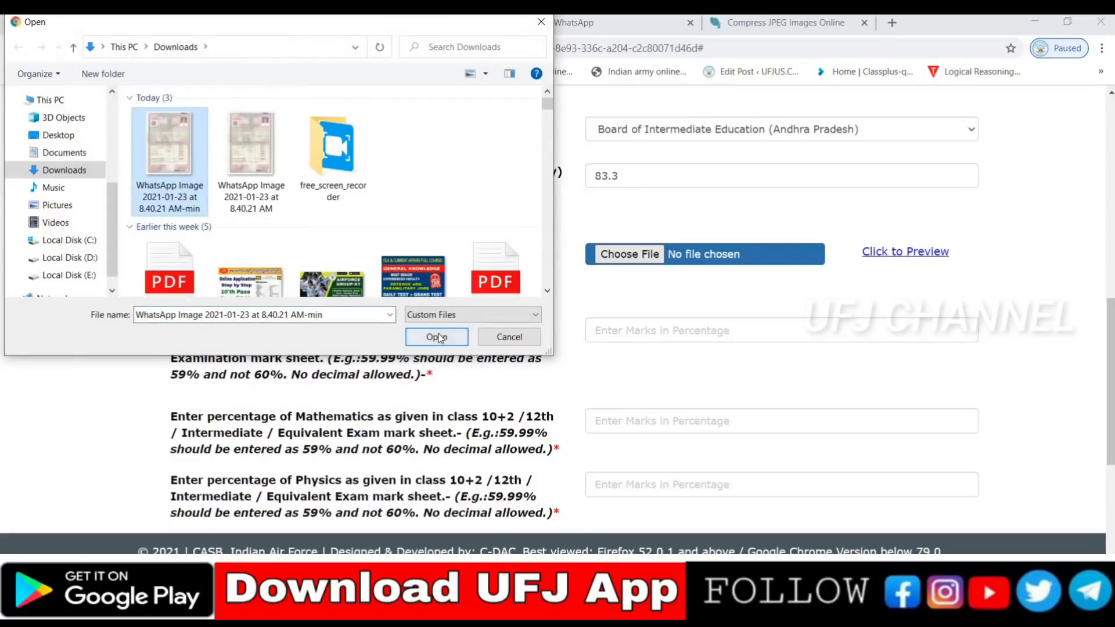
pyautogui.press('Return')
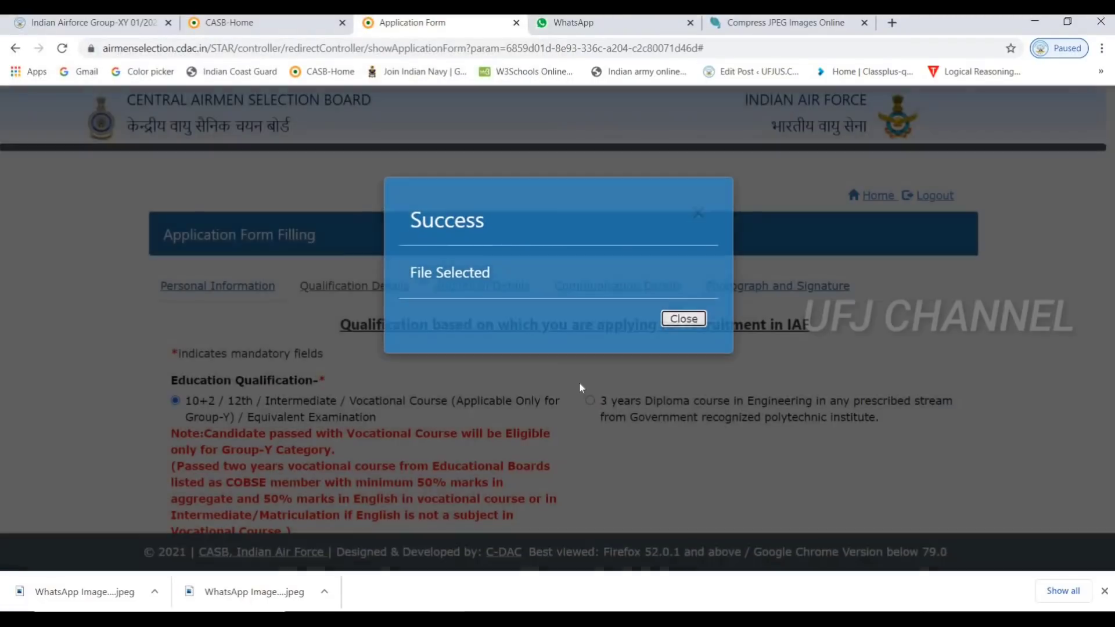
pyautogui.click(580, 389)
pyautogui.scroll(-10, 579, 420)
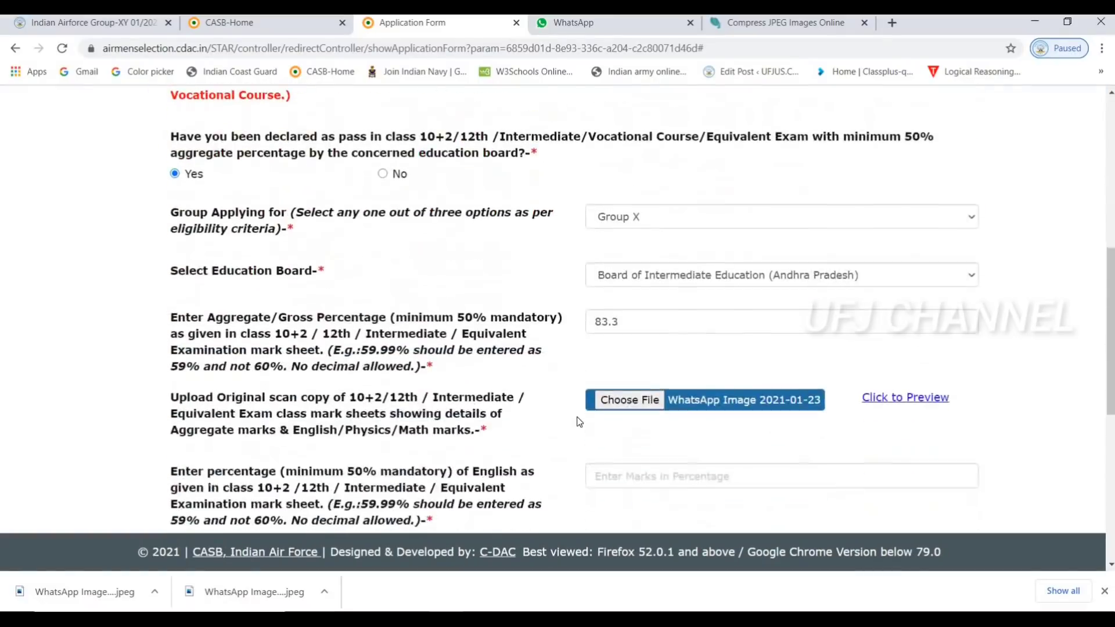
# Enter 60 as the English percentage
pyautogui.scroll(-3, 580, 421)
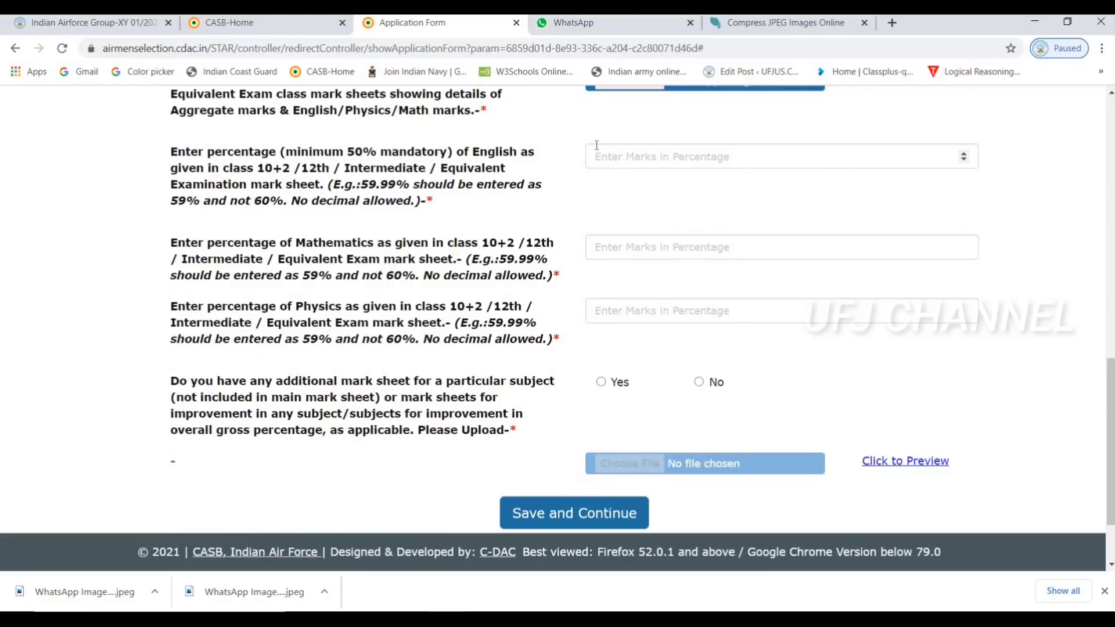
pyautogui.scroll(1, 596, 145)
pyautogui.scroll(3, 596, 145)
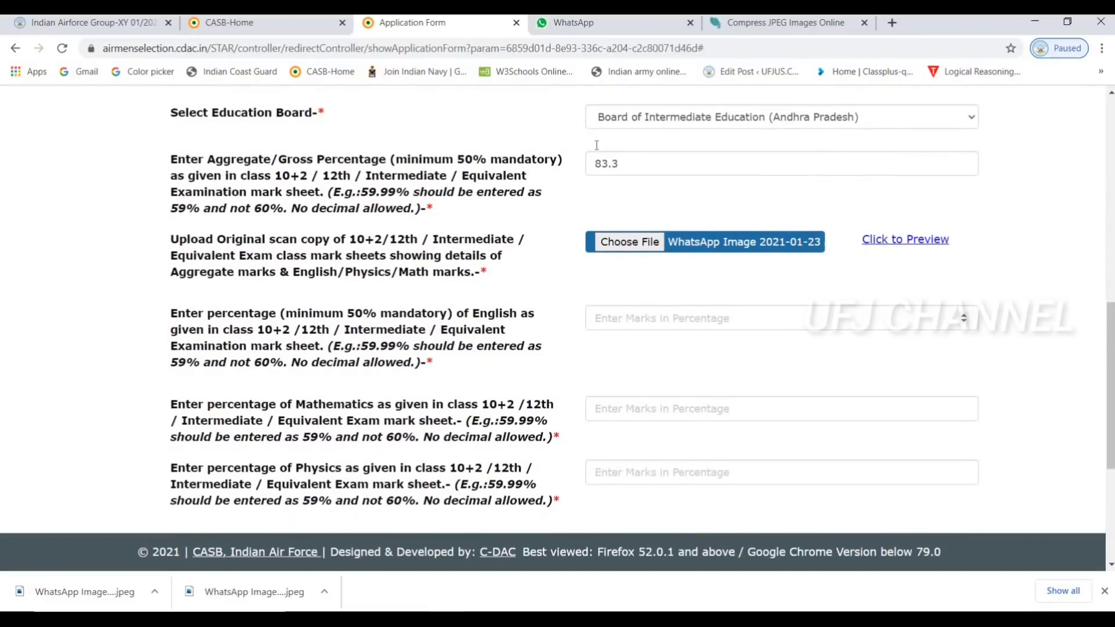
pyautogui.scroll(-1, 597, 145)
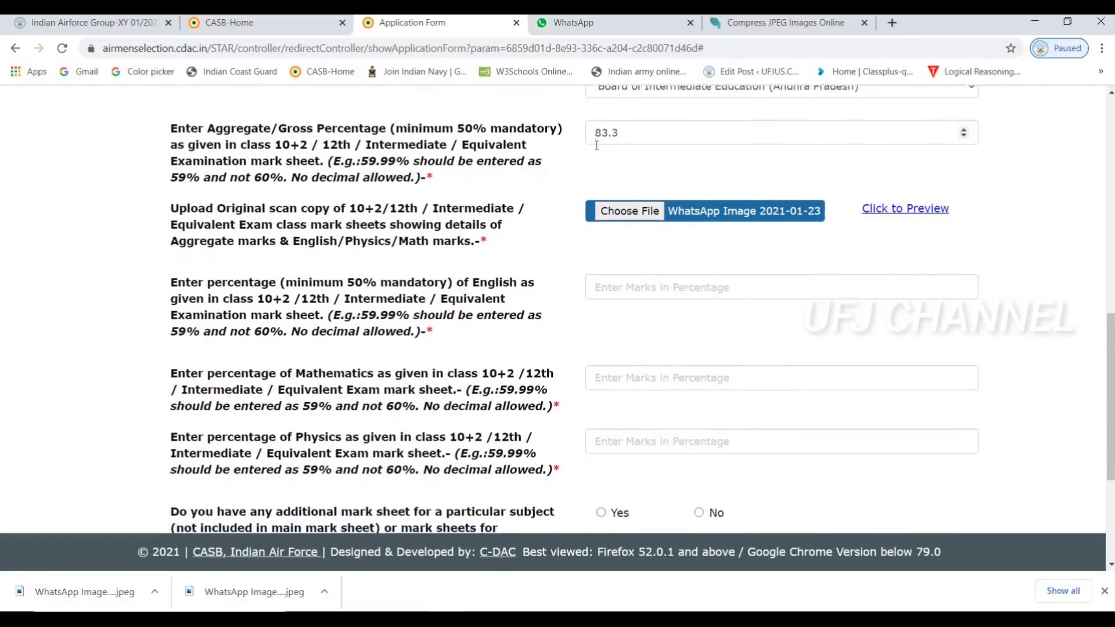
pyautogui.scroll(-3, 596, 145)
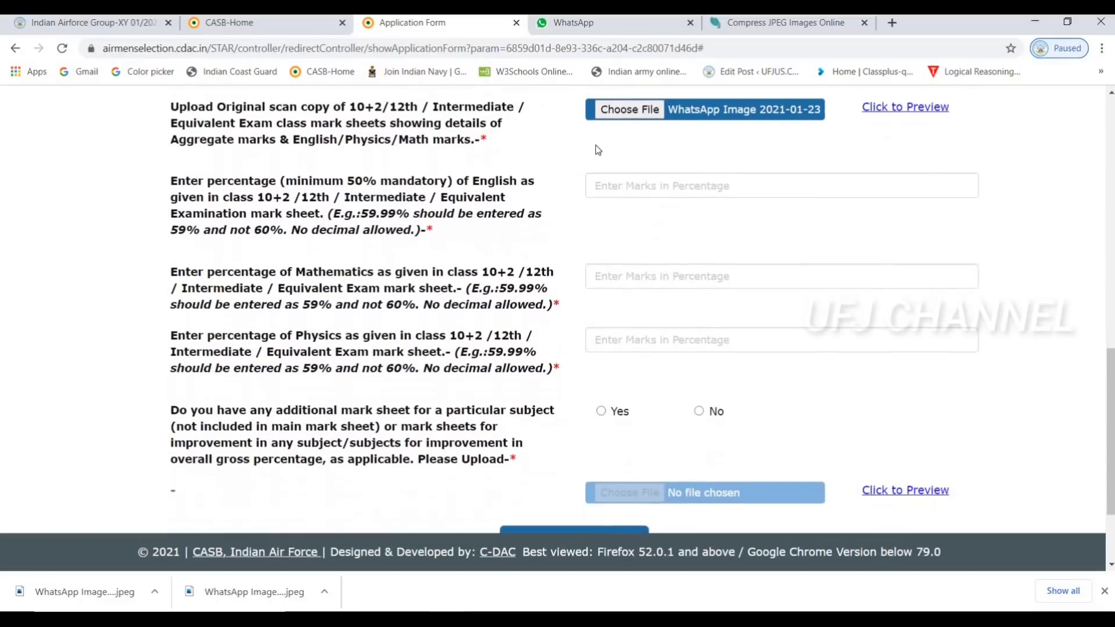
pyautogui.click(632, 173)
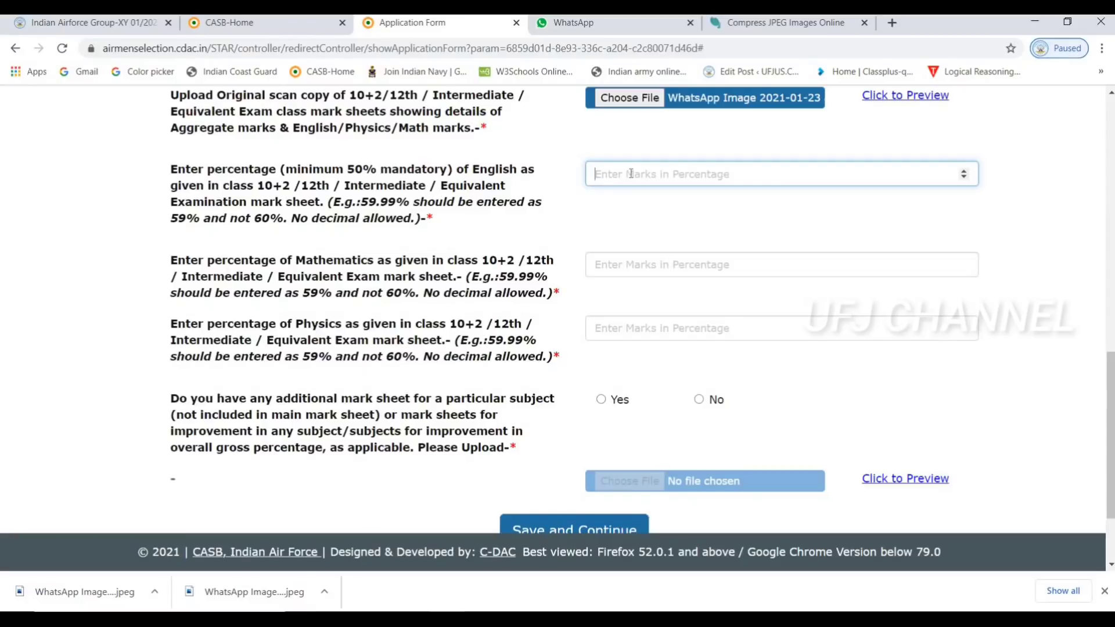
pyautogui.write('60')
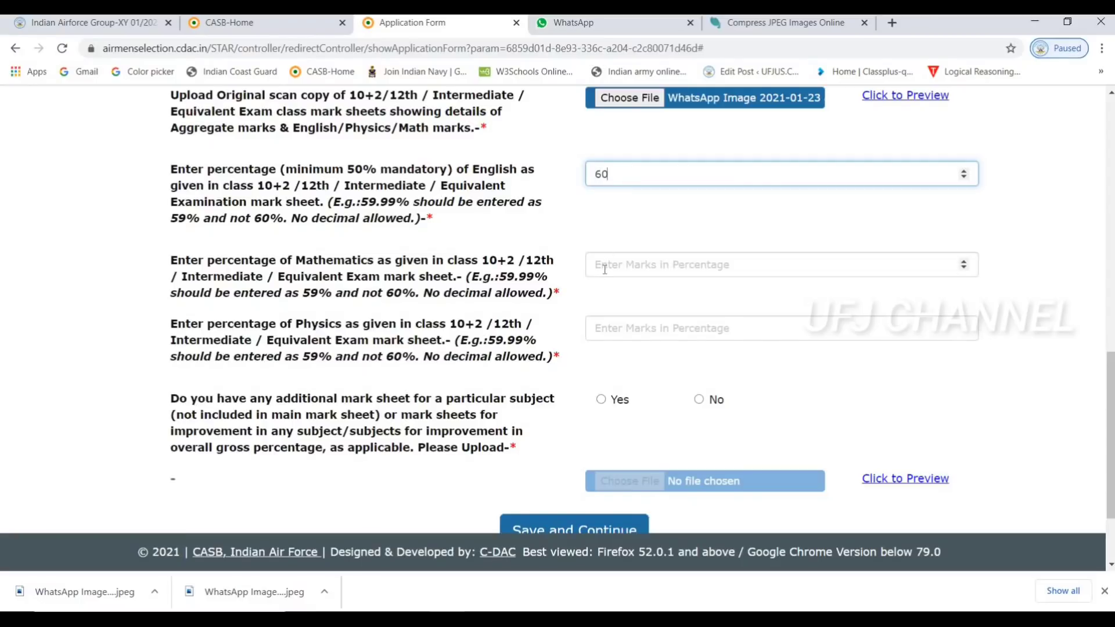
pyautogui.click(605, 269)
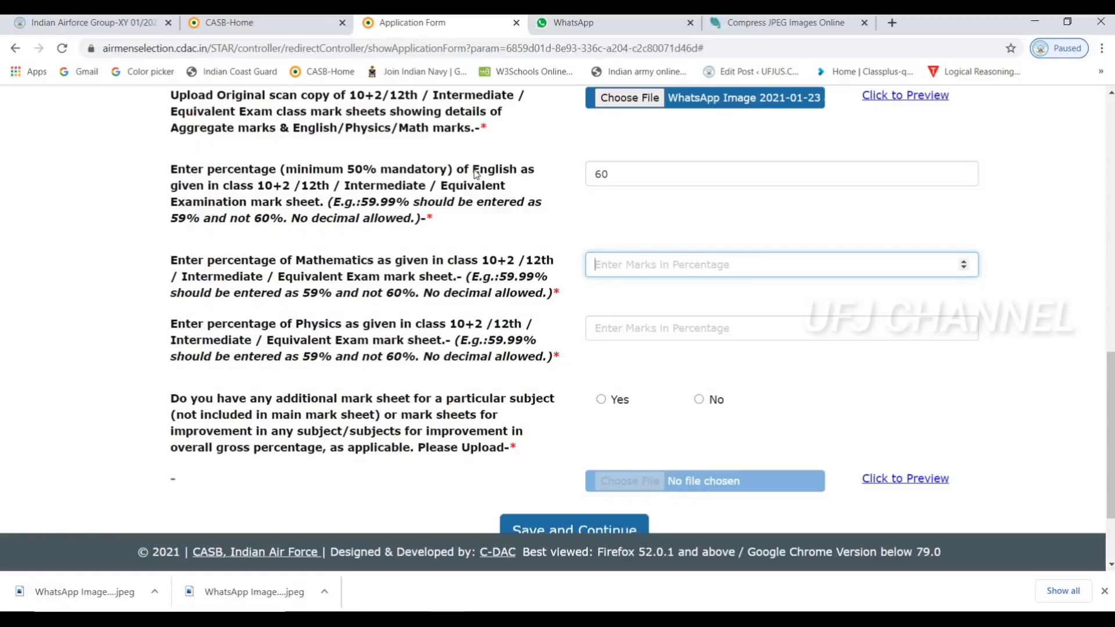
# Enter 70 for Mathematics and 60 for Physics, then review the additional mark sheet question
pyautogui.doubleClick(510, 173)
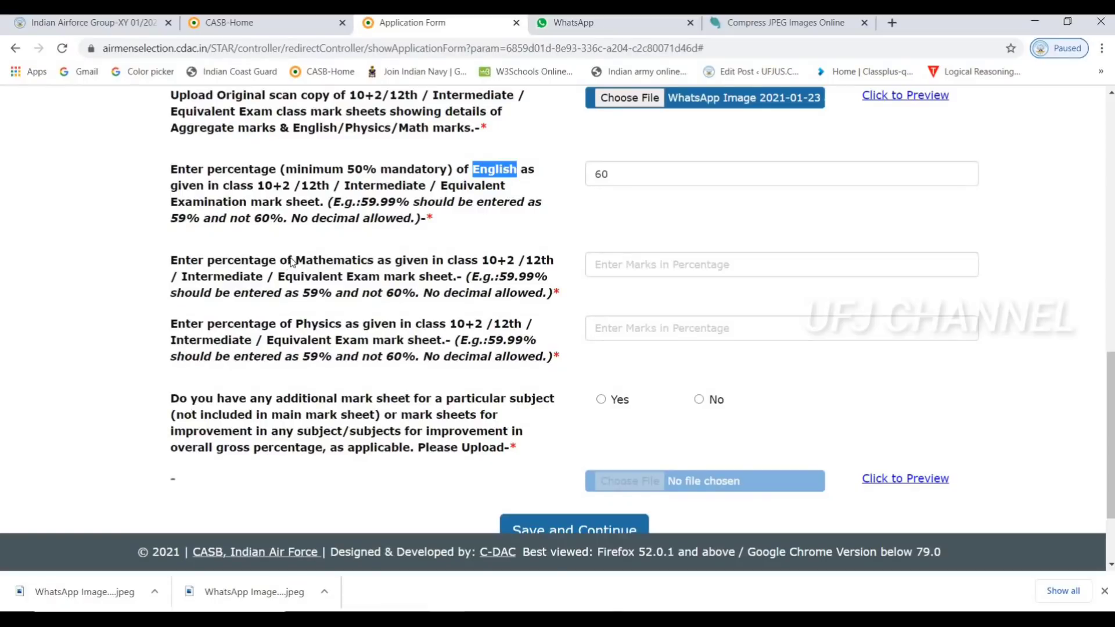
pyautogui.moveTo(297, 262); pyautogui.dragTo(376, 266)
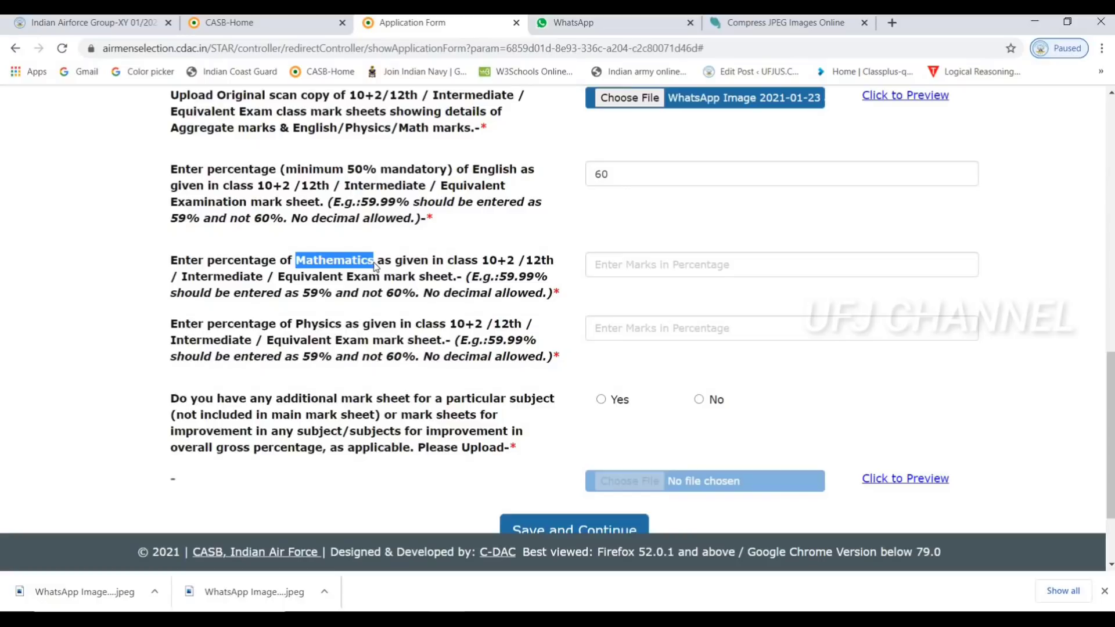
pyautogui.click(611, 272)
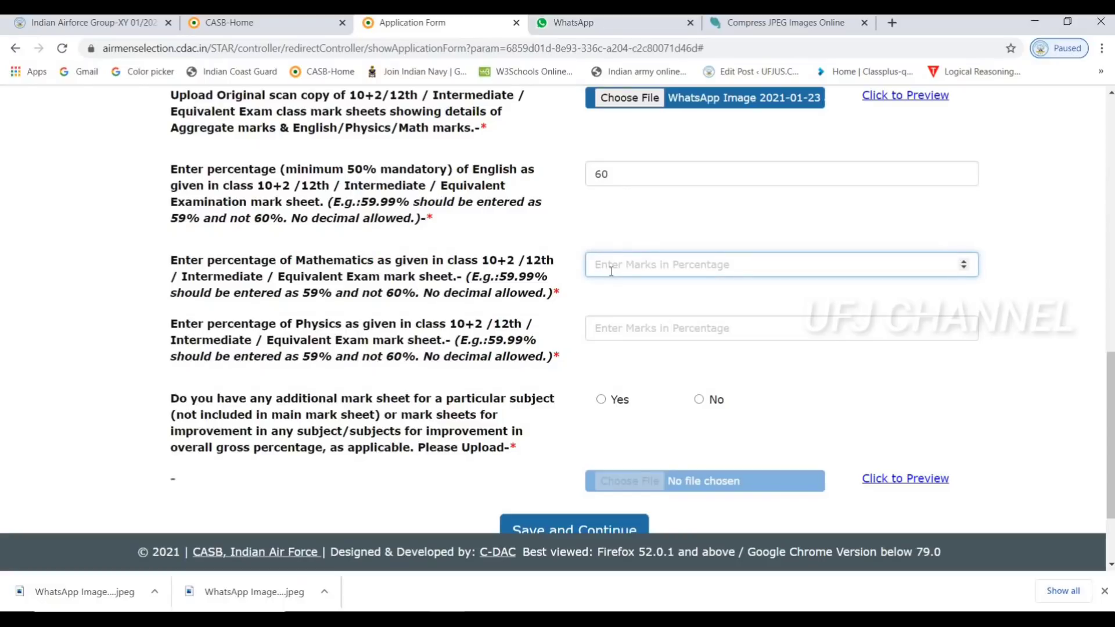
pyautogui.write('70')
pyautogui.doubleClick(332, 325)
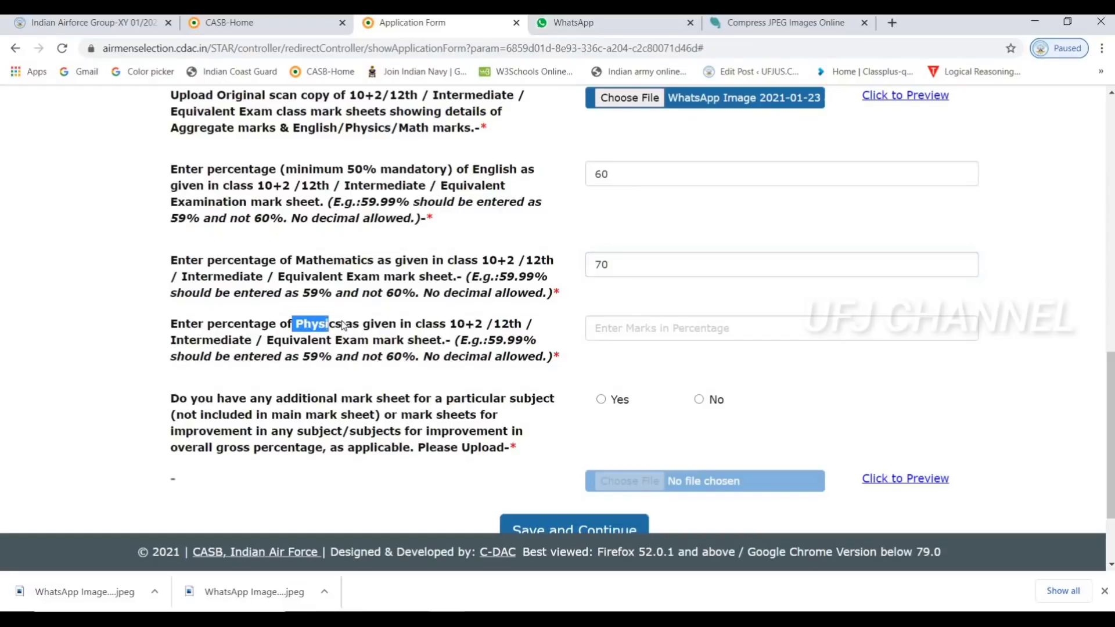
pyautogui.click(653, 328)
pyautogui.write('60')
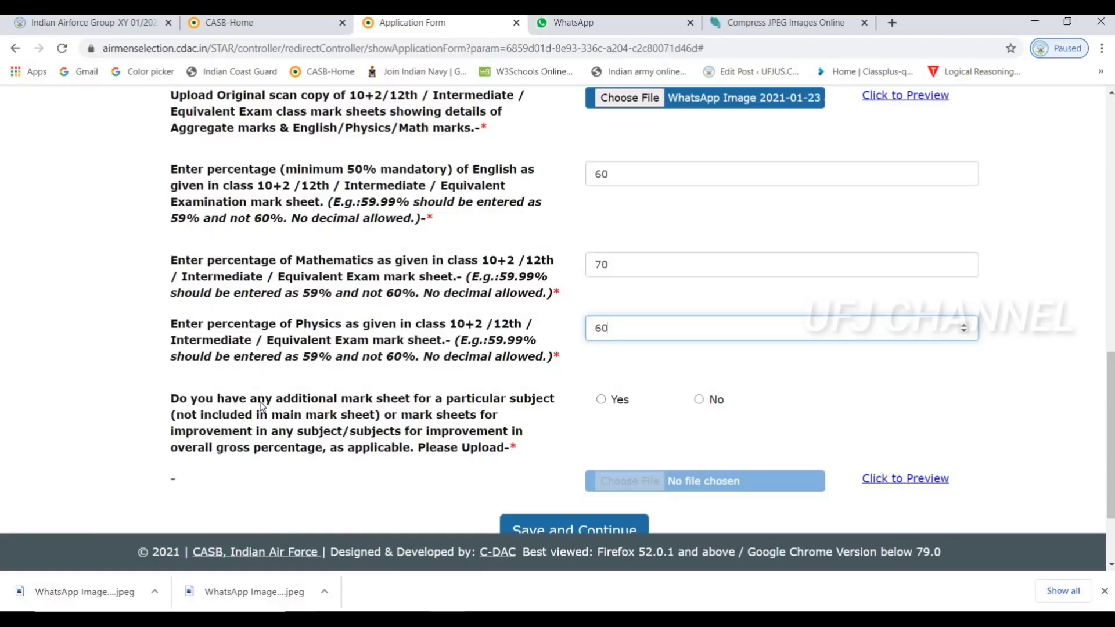
pyautogui.moveTo(249, 401); pyautogui.dragTo(420, 408)
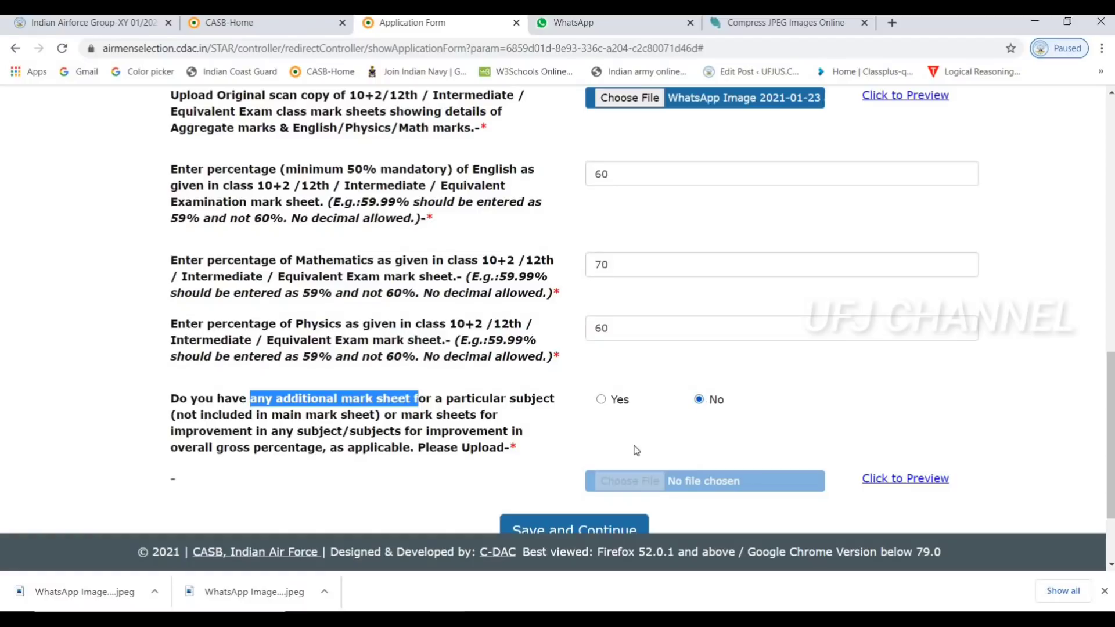
pyautogui.scroll(-2, 637, 451)
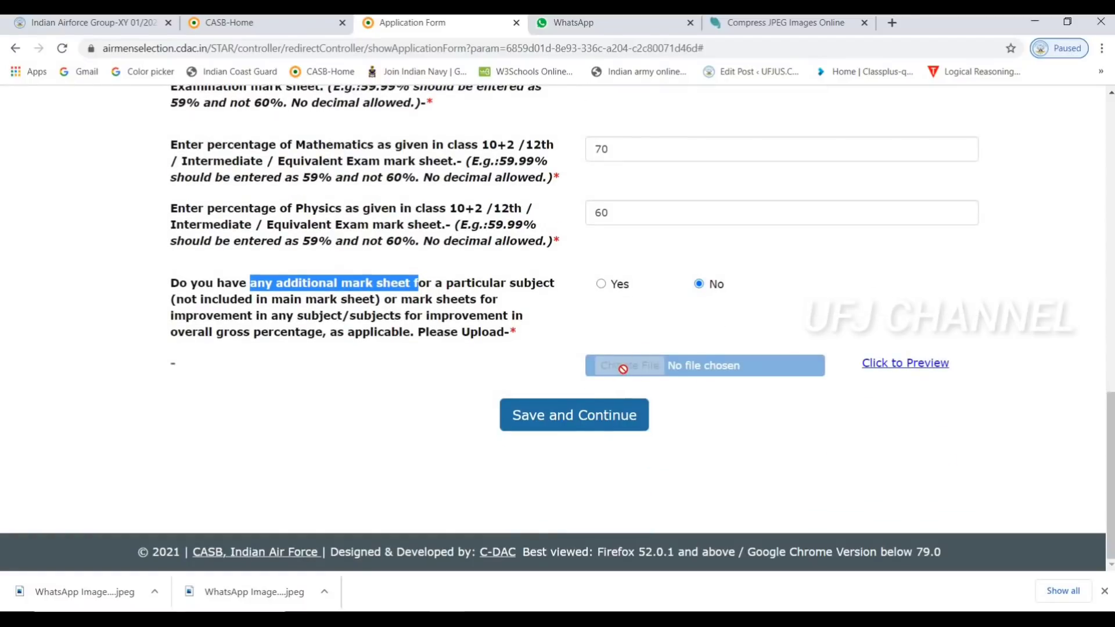
# Change the gross percentage from 83.3 to 83 and save the qualification details
pyautogui.click(595, 422)
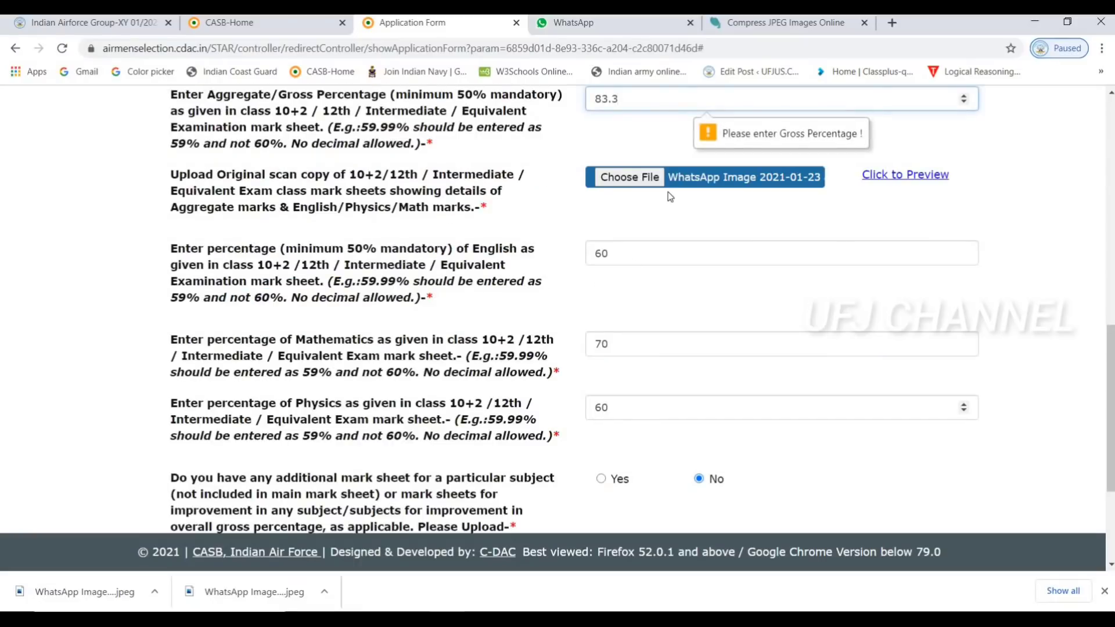
pyautogui.scroll(2, 668, 201)
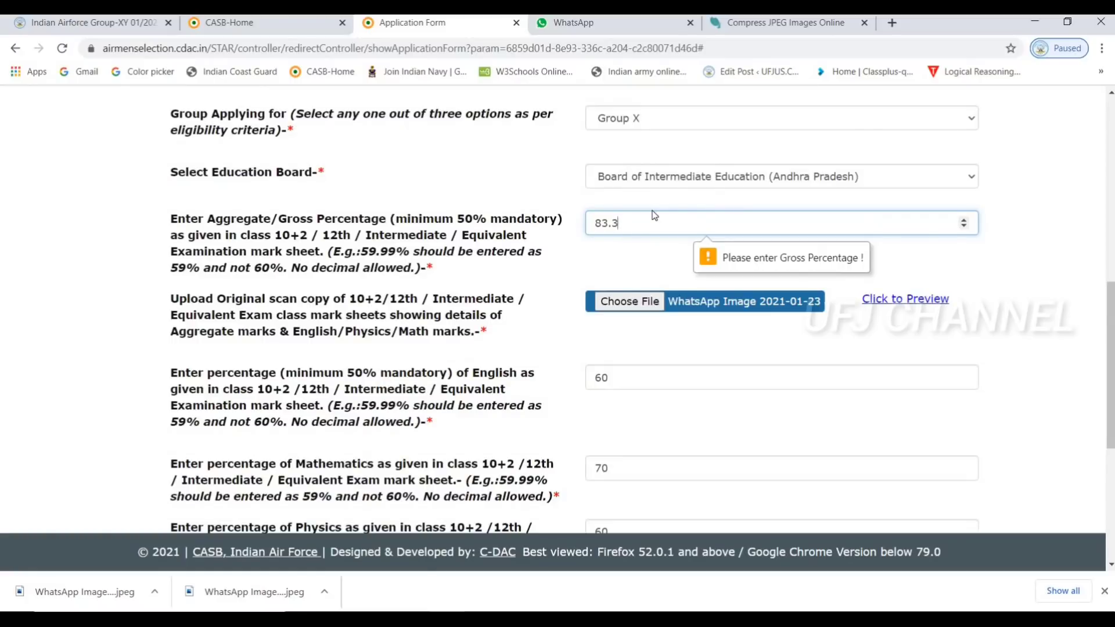
pyautogui.press('BackSpace')
pyautogui.press('BackSpace')
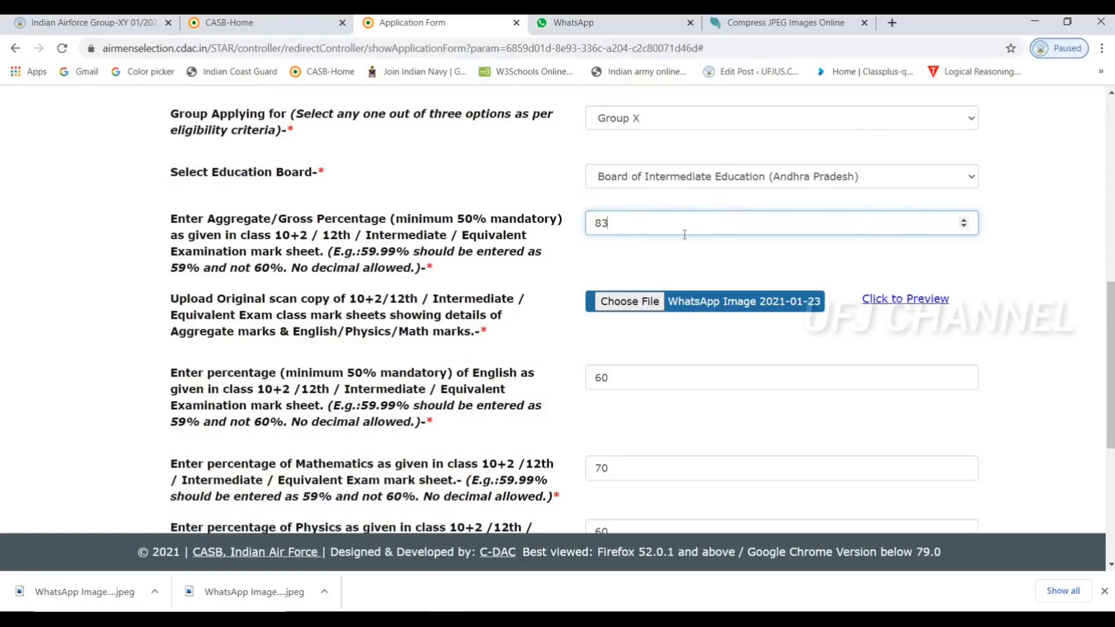
pyautogui.scroll(-5, 685, 234)
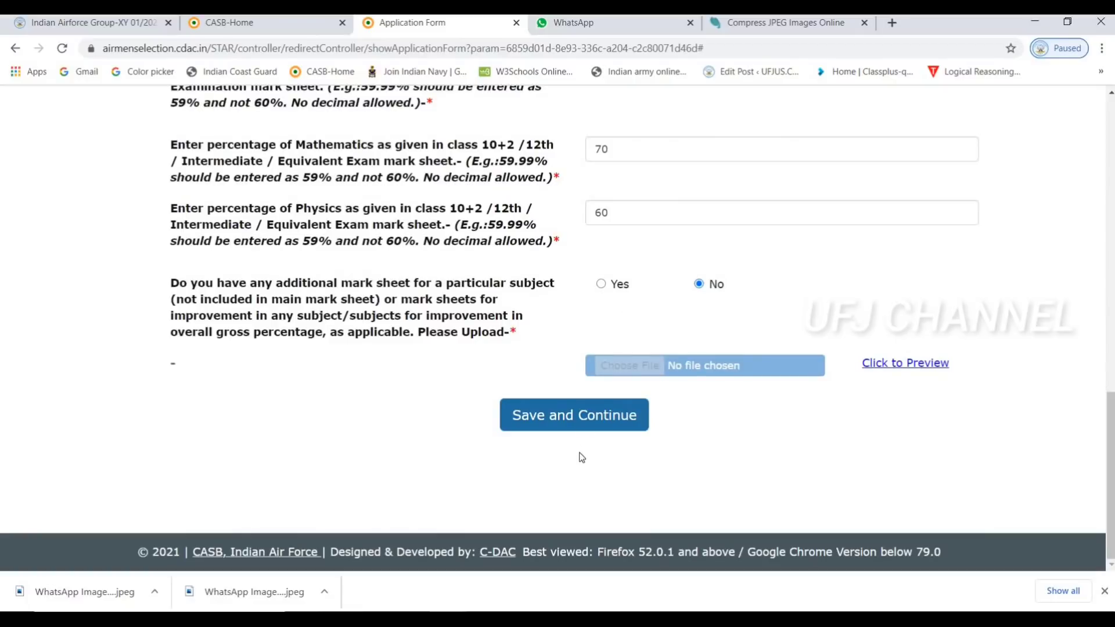
pyautogui.click(607, 428)
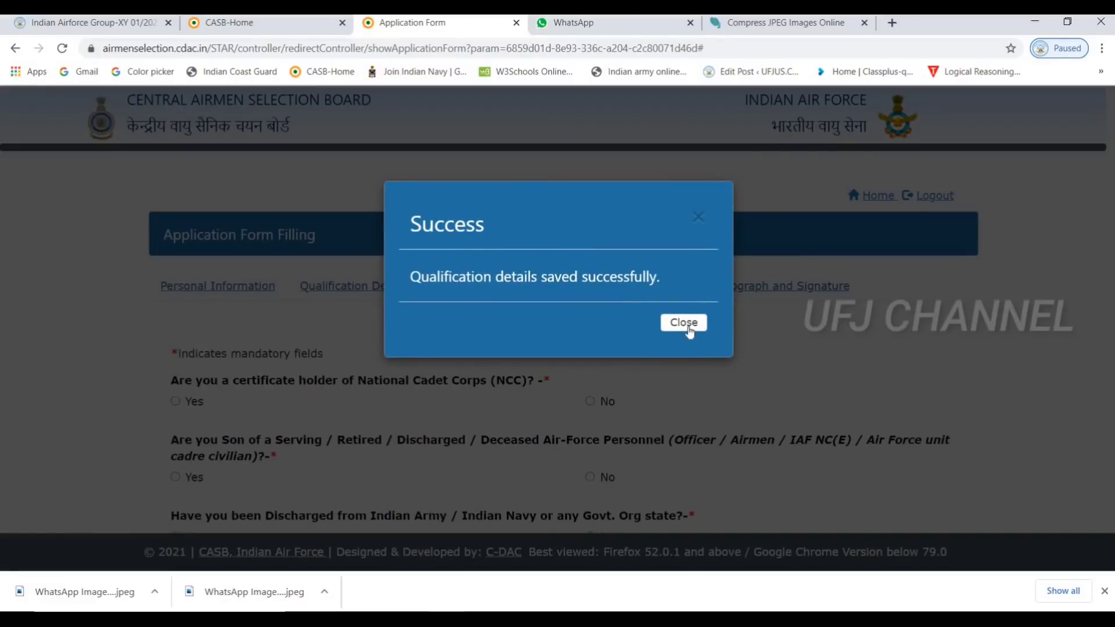
pyautogui.click(689, 329)
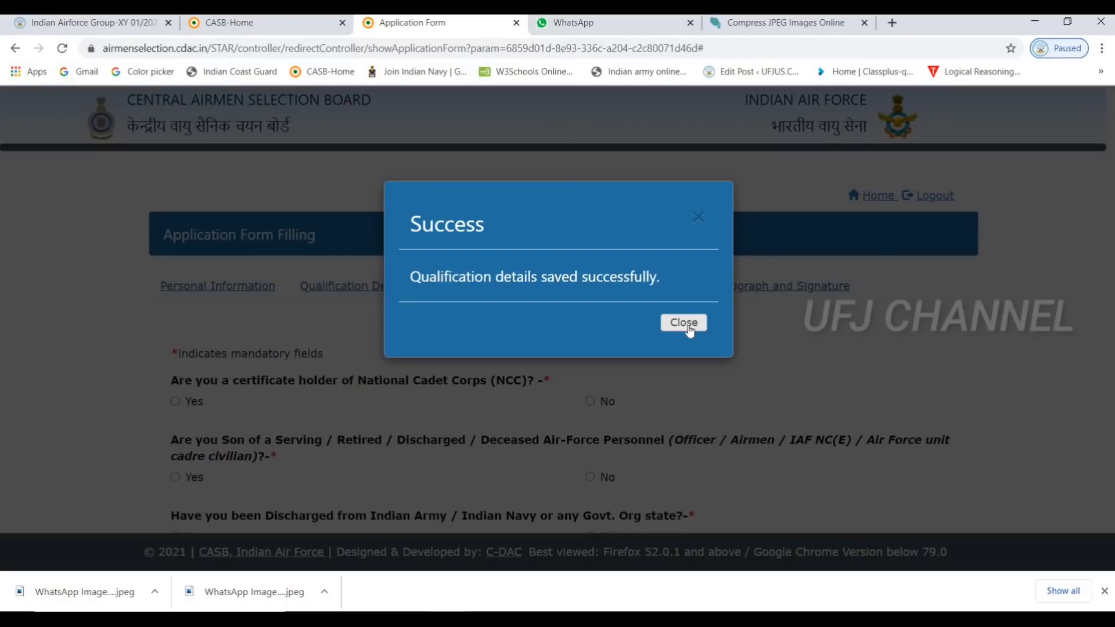
pyautogui.click(689, 329)
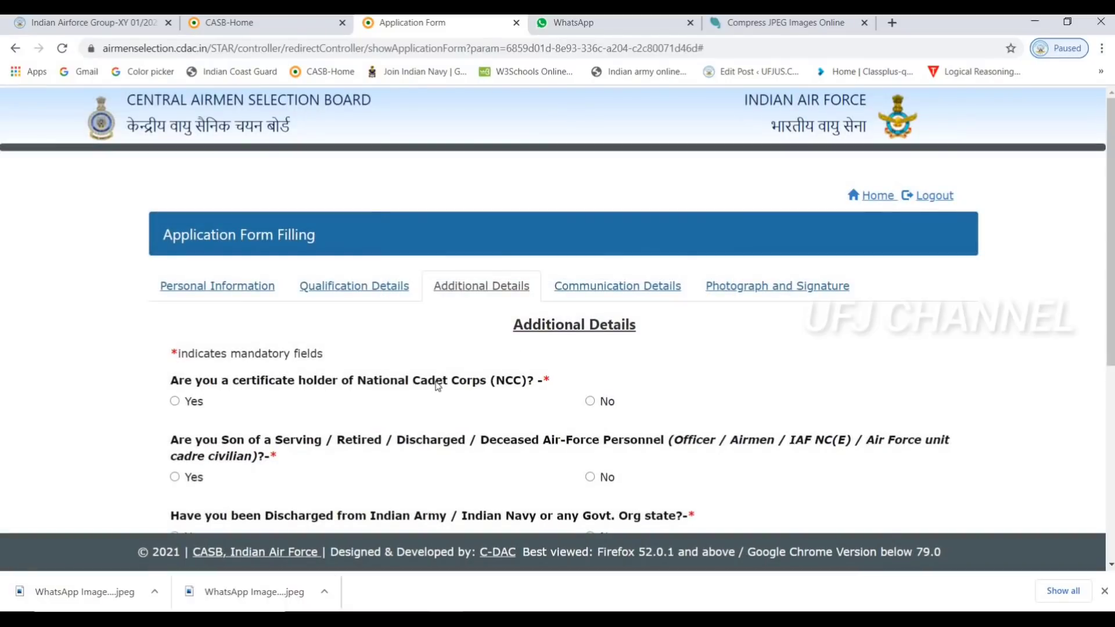
# Answer No to the NCC certificate question after briefly trying Yes
pyautogui.scroll(-1, 440, 387)
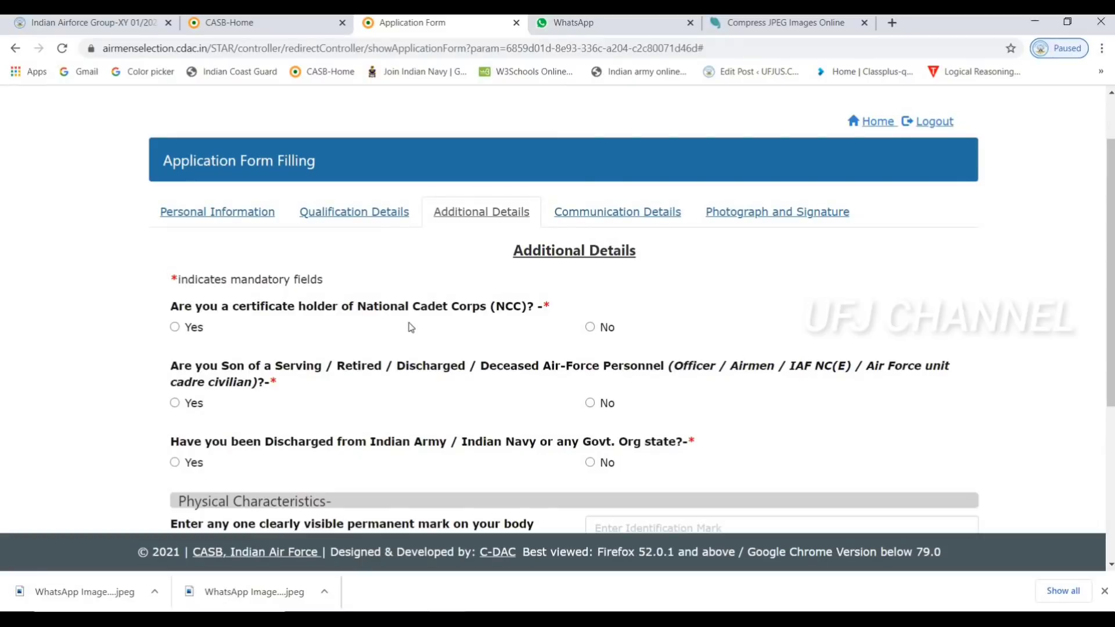
pyautogui.click(175, 328)
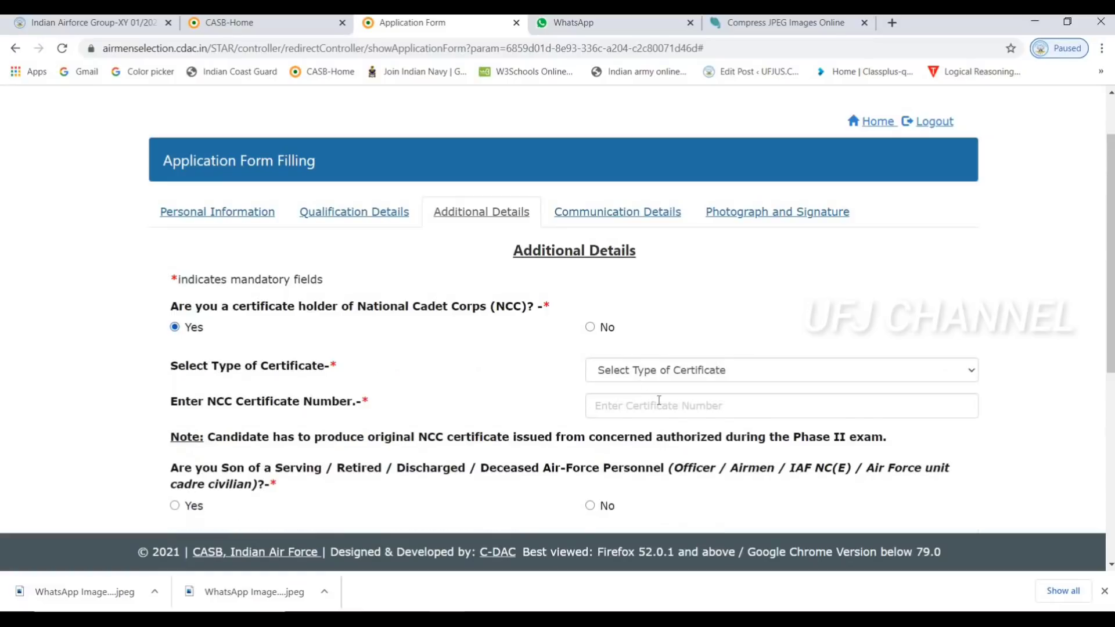
pyautogui.click(667, 378)
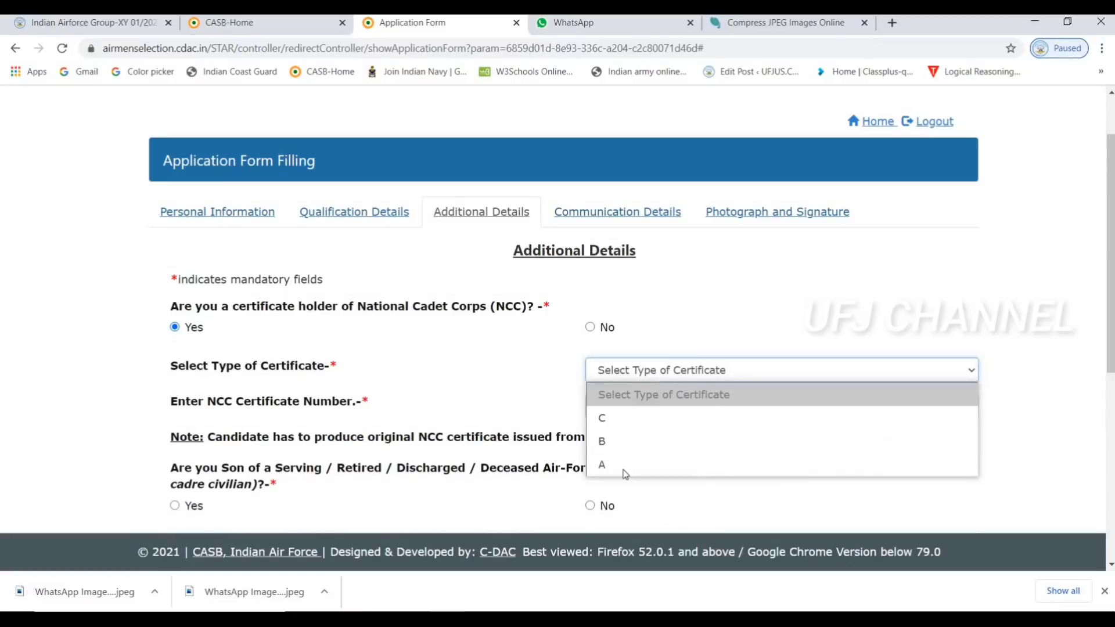
pyautogui.click(643, 395)
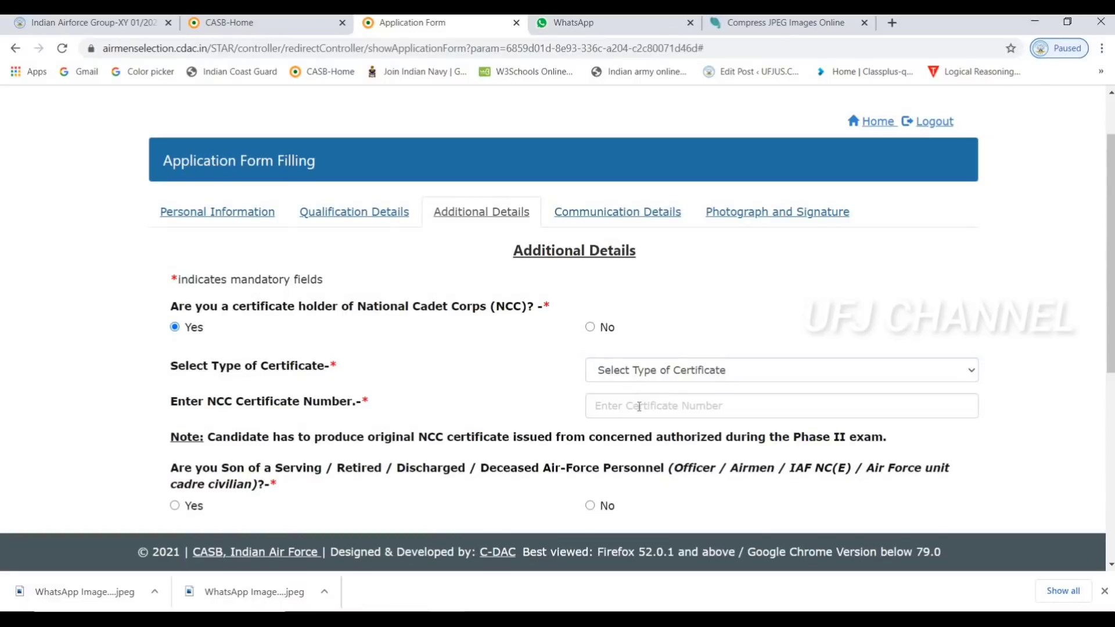
pyautogui.click(639, 406)
pyautogui.scroll(-3, 639, 406)
pyautogui.scroll(2, 625, 279)
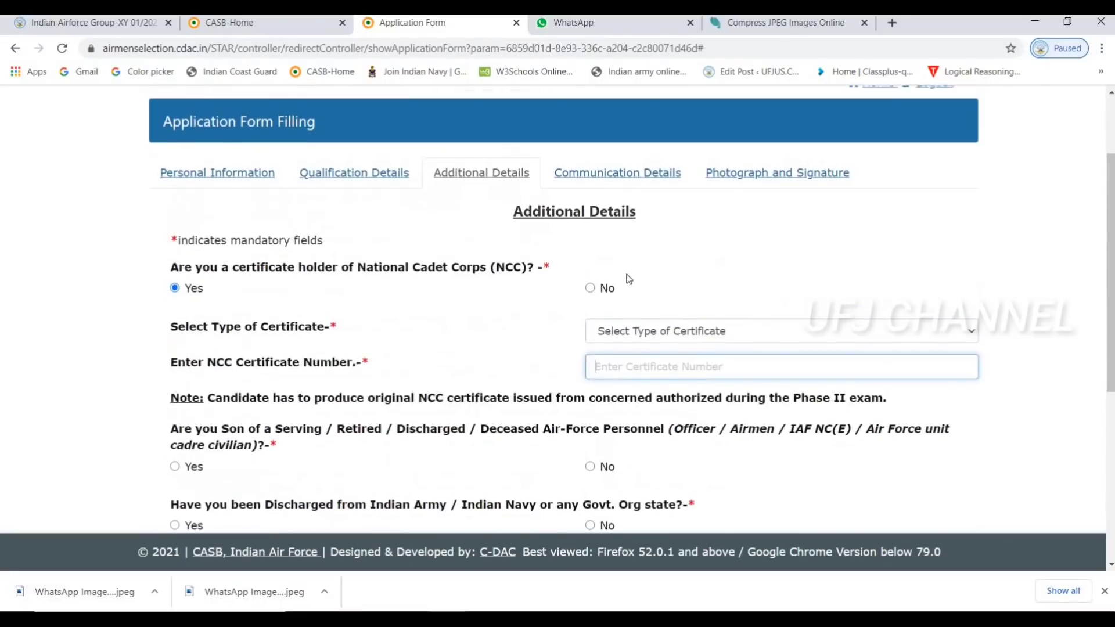
pyautogui.click(590, 285)
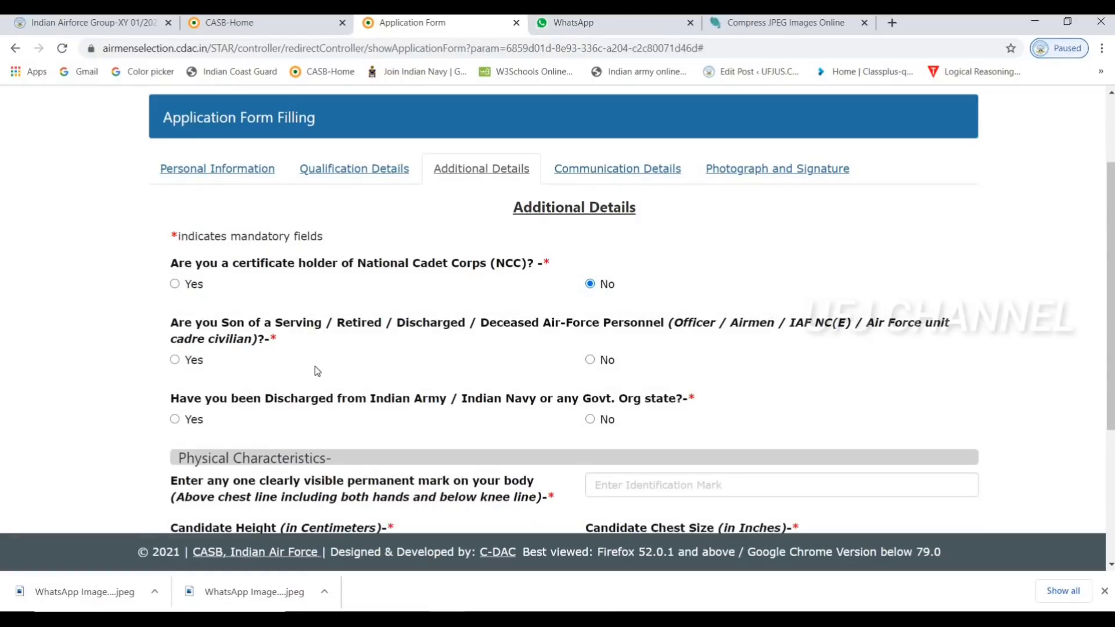
# Answer No to the Son of Air-Force Personnel question, then review the discharge question
pyautogui.click(175, 360)
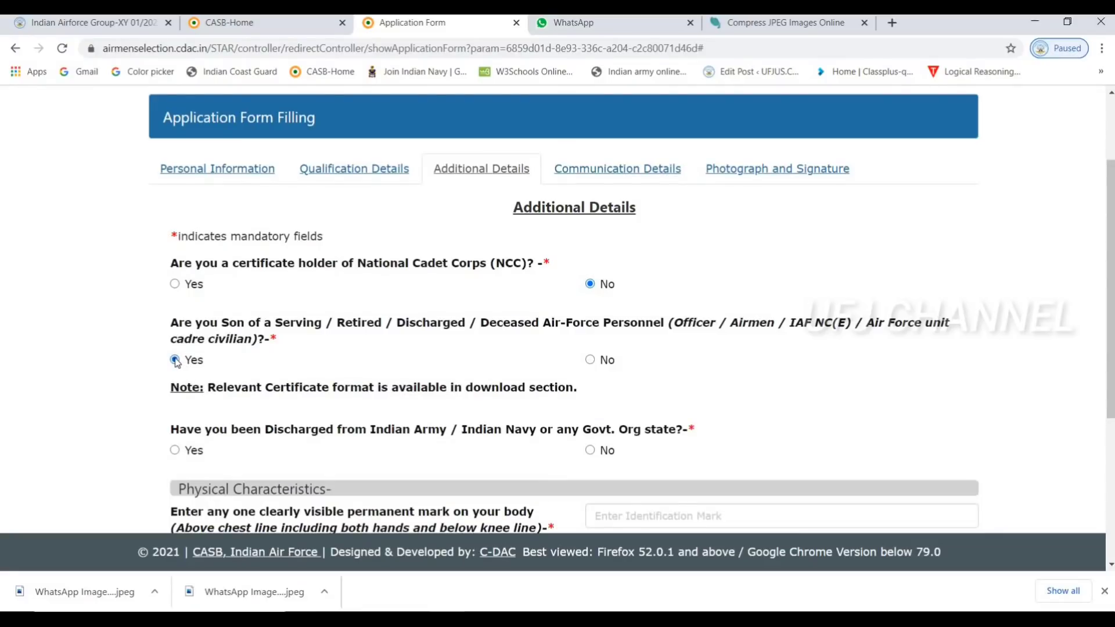
pyautogui.click(590, 360)
pyautogui.scroll(-2, 591, 363)
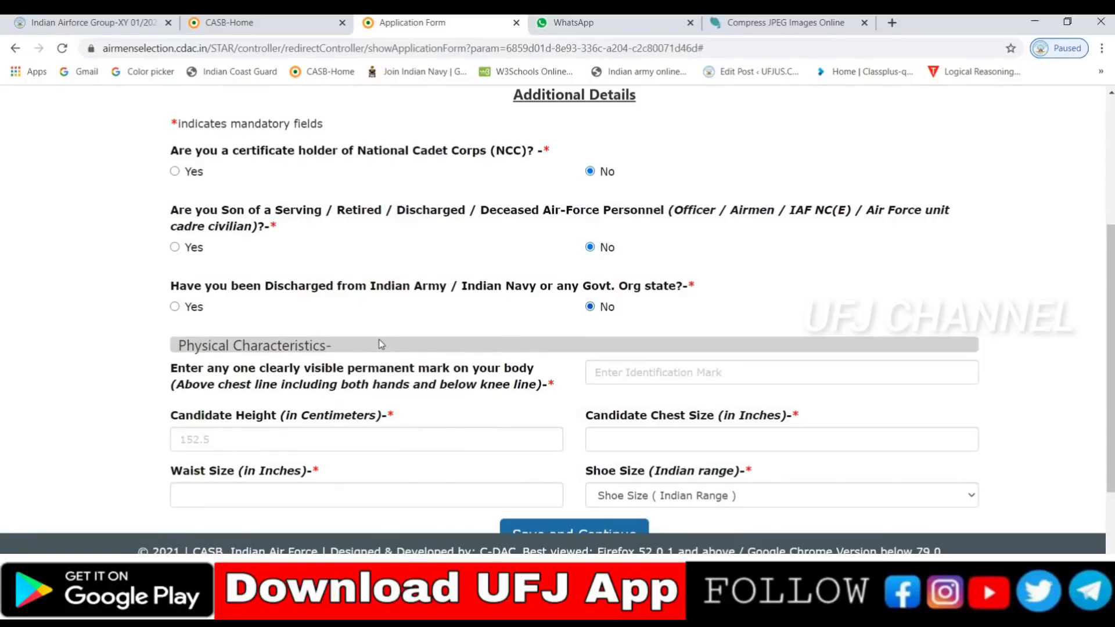
pyautogui.scroll(-2, 379, 341)
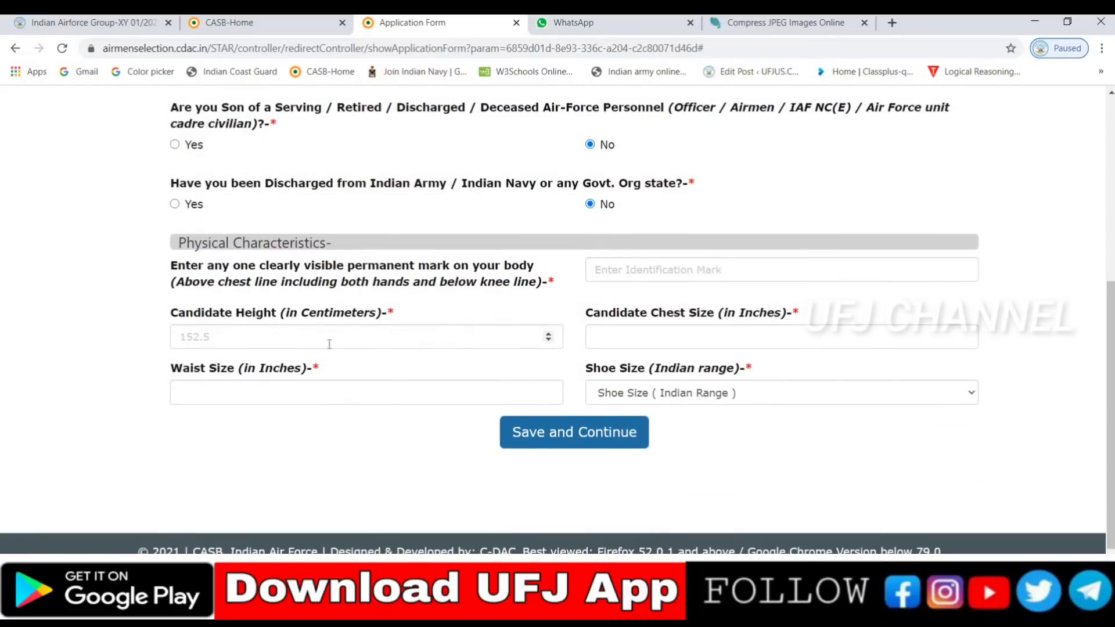
# Enter height 168 and identification mark 'A MOLE ON THE RIGHT KNEE'
pyautogui.click(329, 344)
pyautogui.write('1')
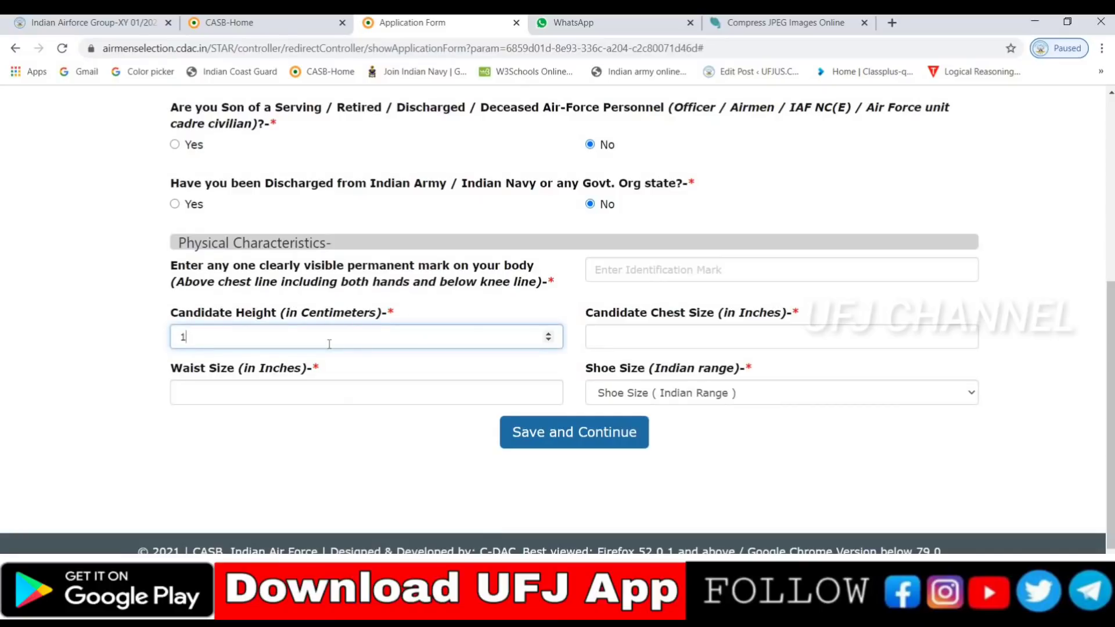
pyautogui.write('68')
pyautogui.click(646, 275)
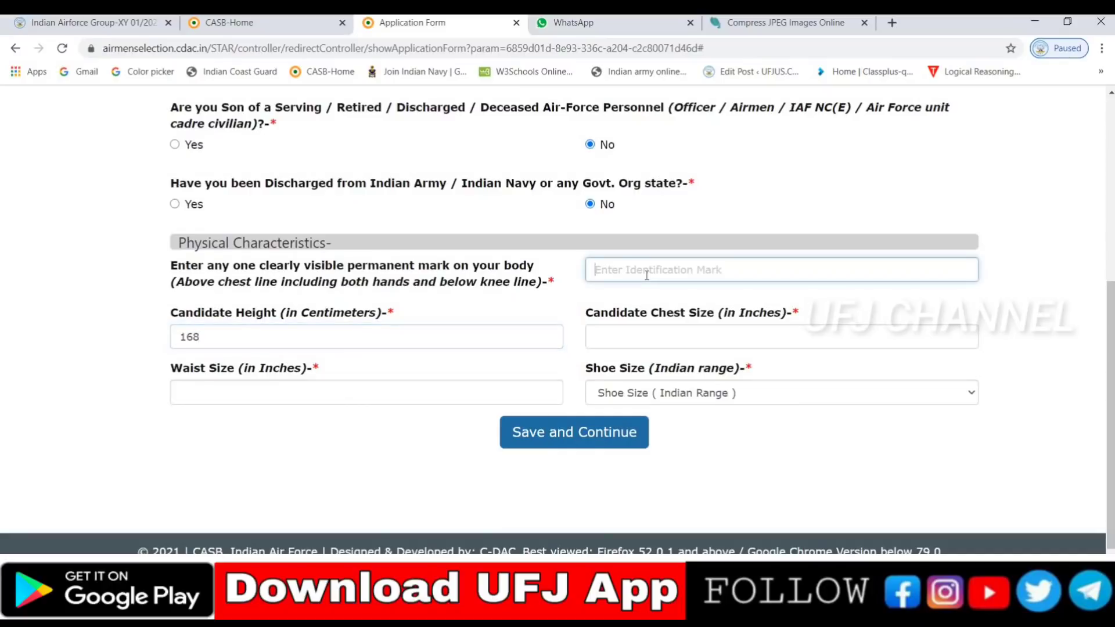
pyautogui.write('A MOLE O')
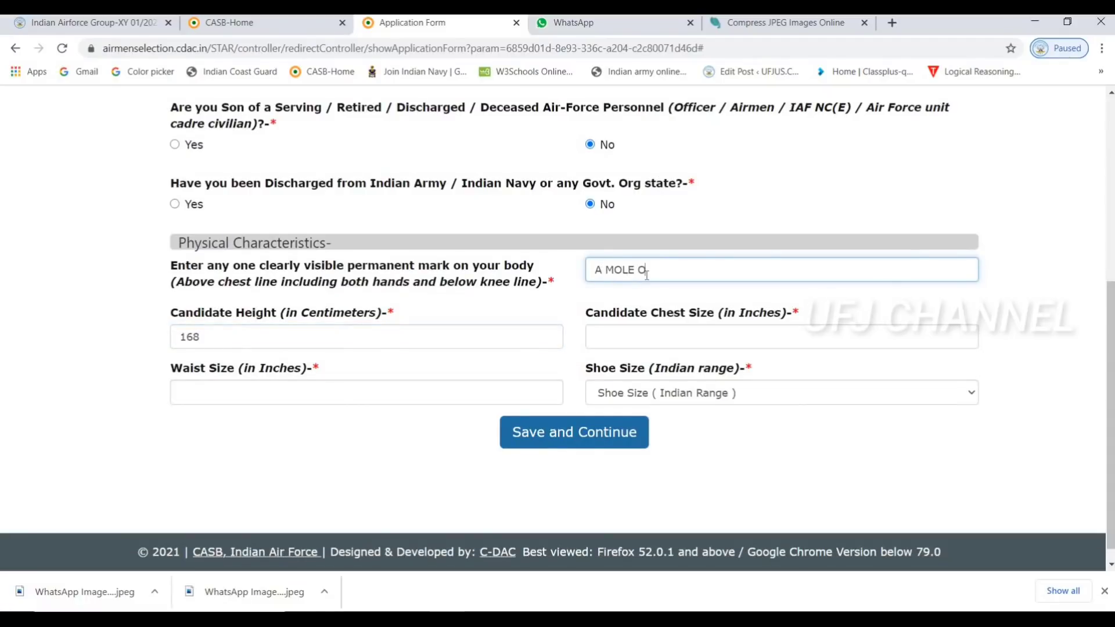
pyautogui.write('N THE RIGHT KNEE')
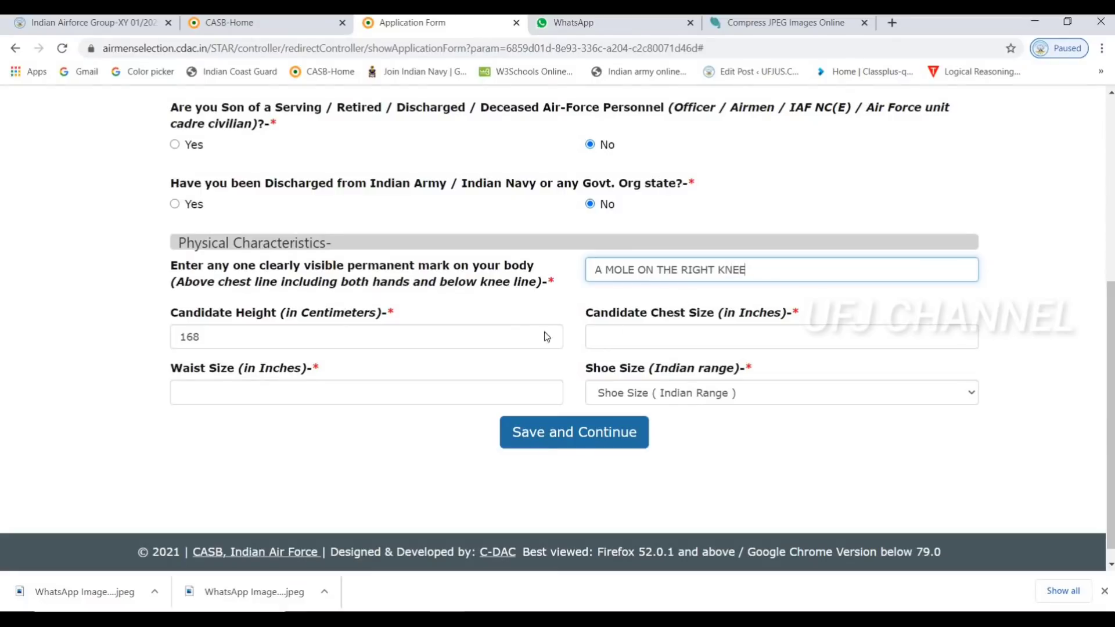
# Enter chest 85, waist 30 and shoe size 8, then save the additional details
pyautogui.click(686, 332)
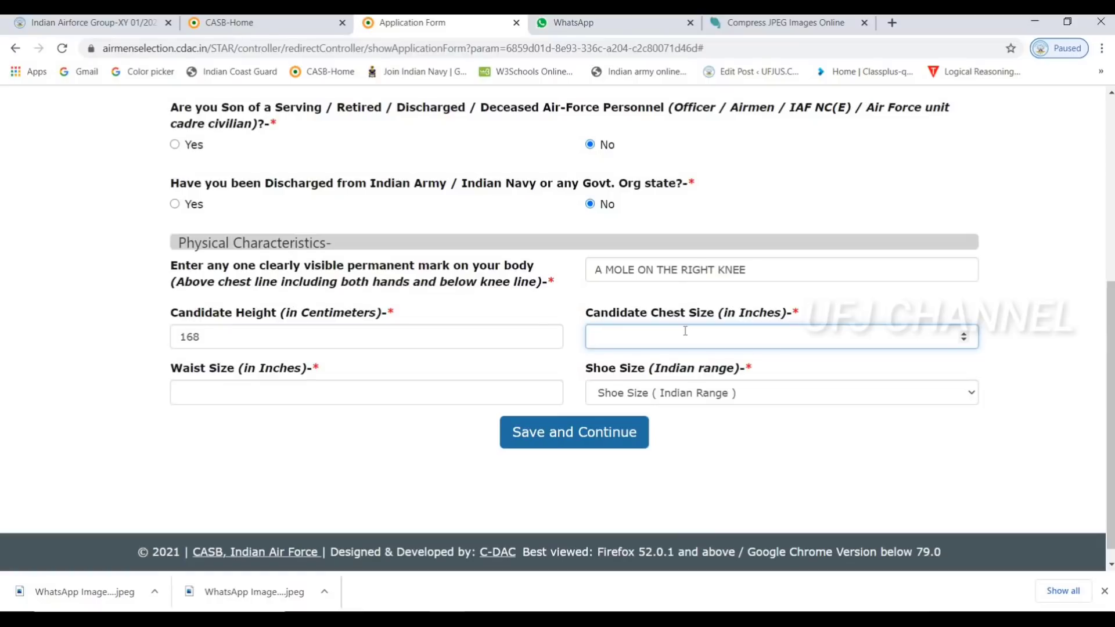
pyautogui.write('85')
pyautogui.click(454, 392)
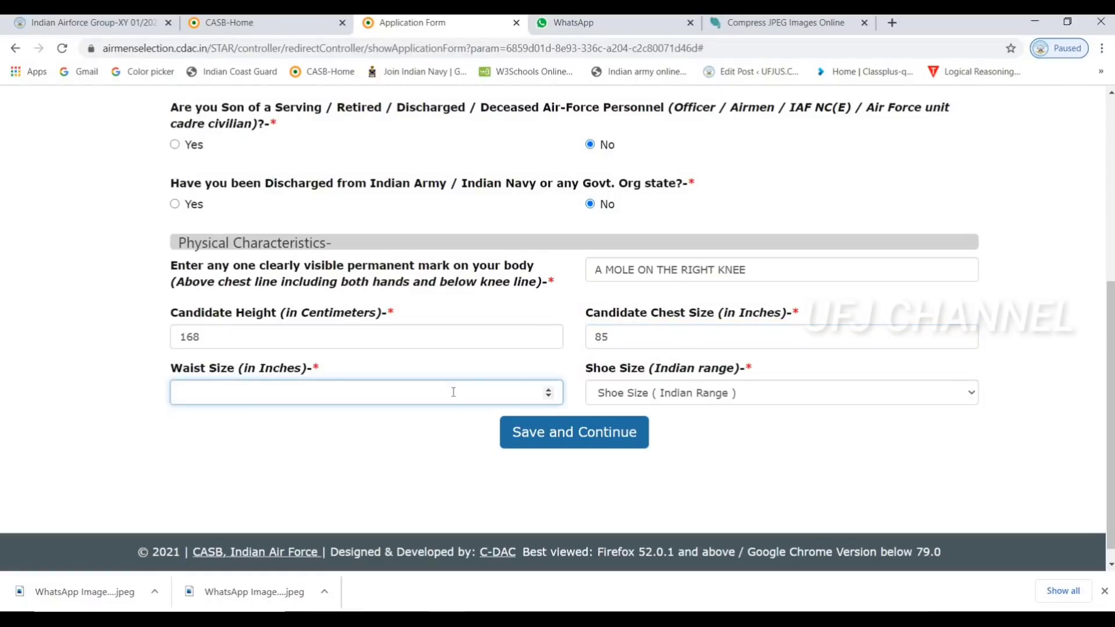
pyautogui.write('30')
pyautogui.click(674, 390)
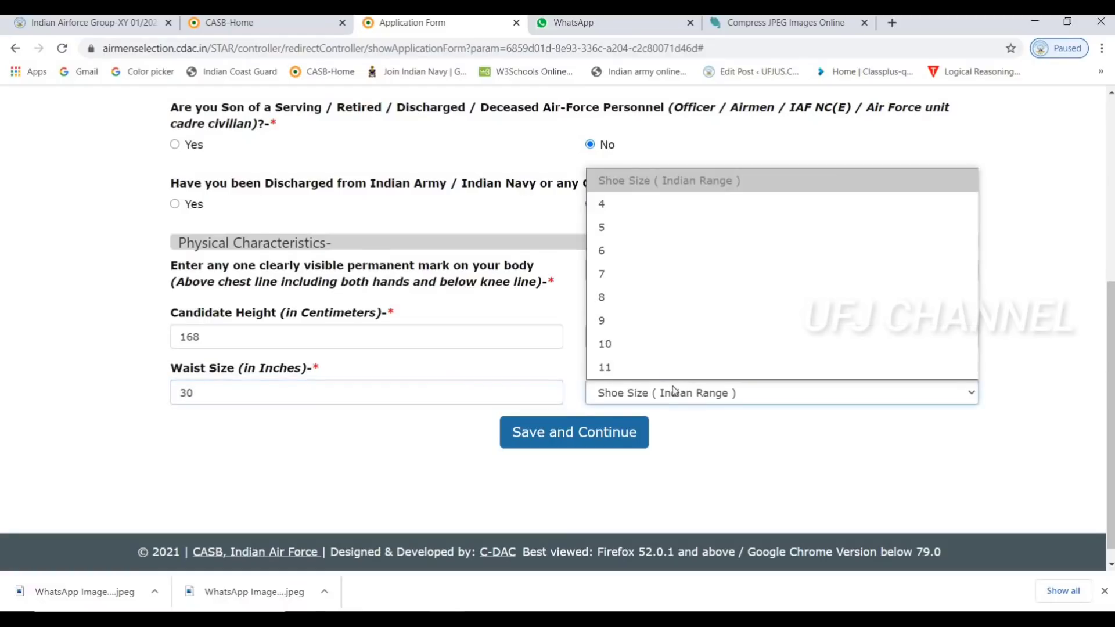
pyautogui.click(635, 297)
pyautogui.click(596, 437)
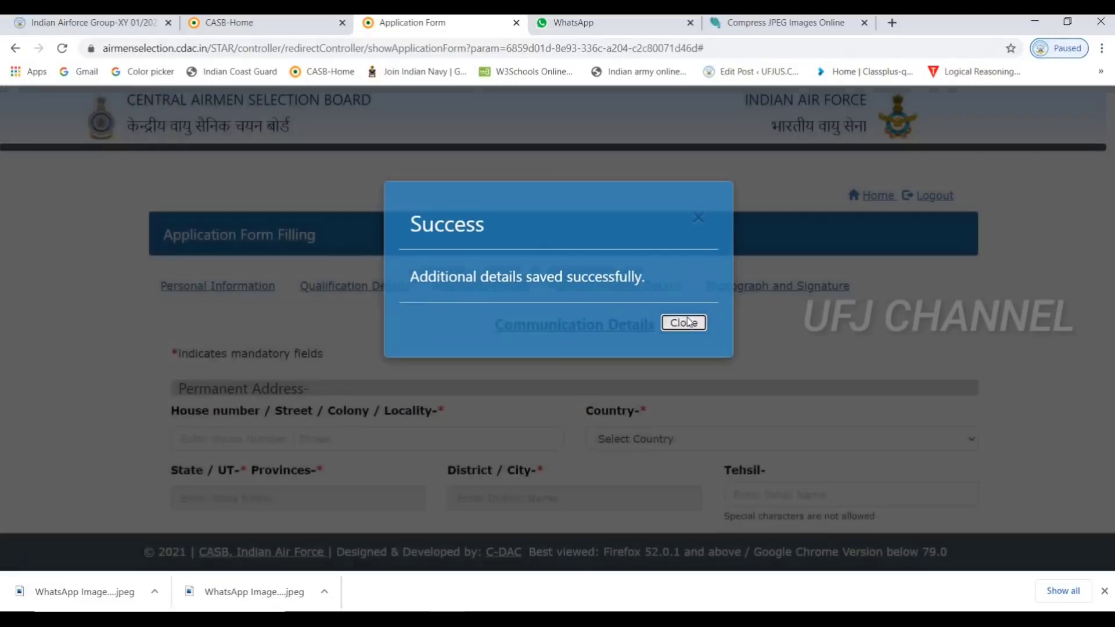
# Fill the permanent address from the browser's saved address, keeping its state and India as country
pyautogui.click(688, 322)
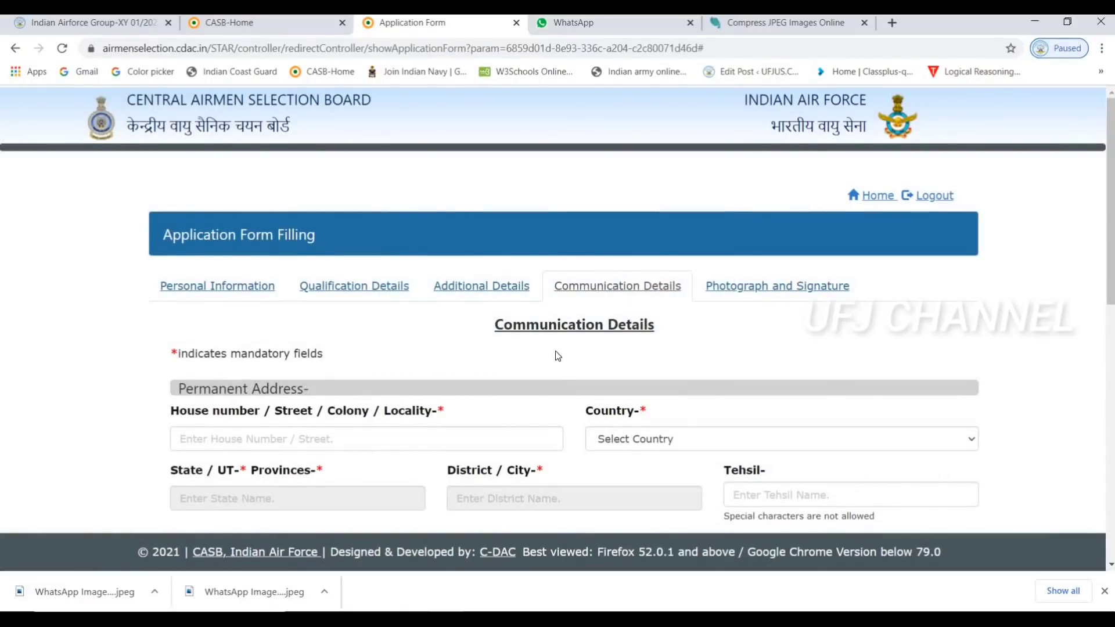
pyautogui.scroll(-3, 357, 287)
pyautogui.click(358, 281)
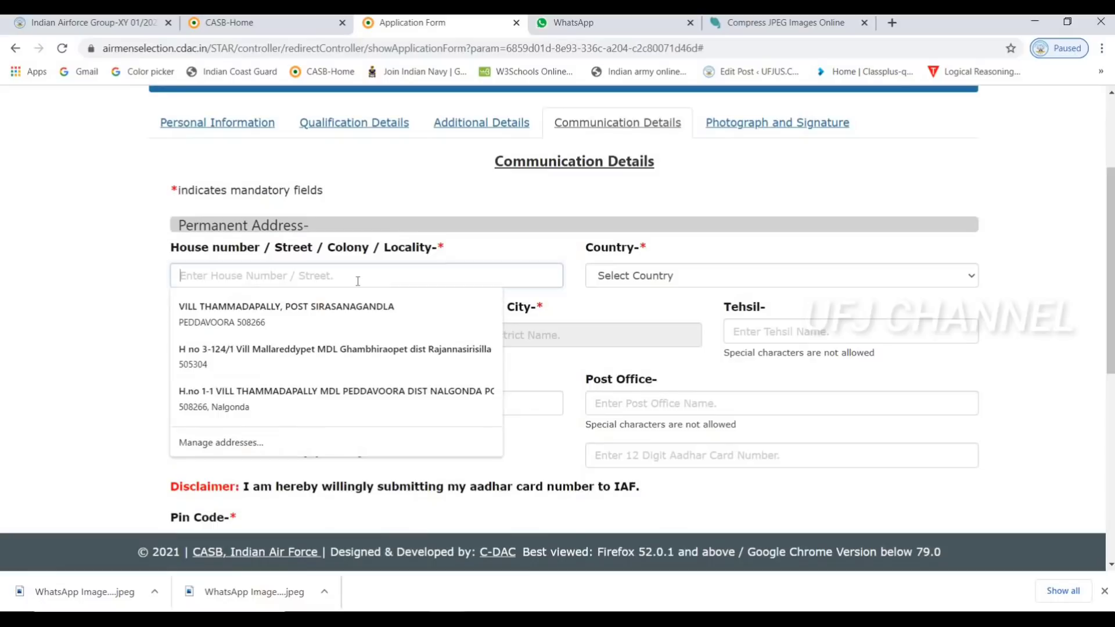
pyautogui.click(321, 311)
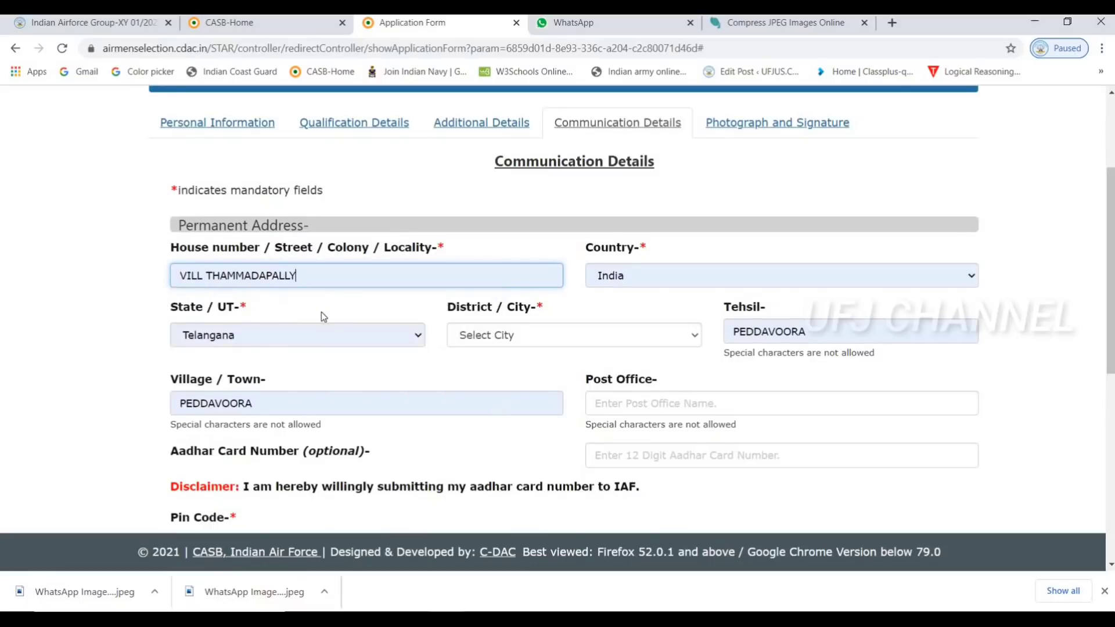
pyautogui.click(375, 278)
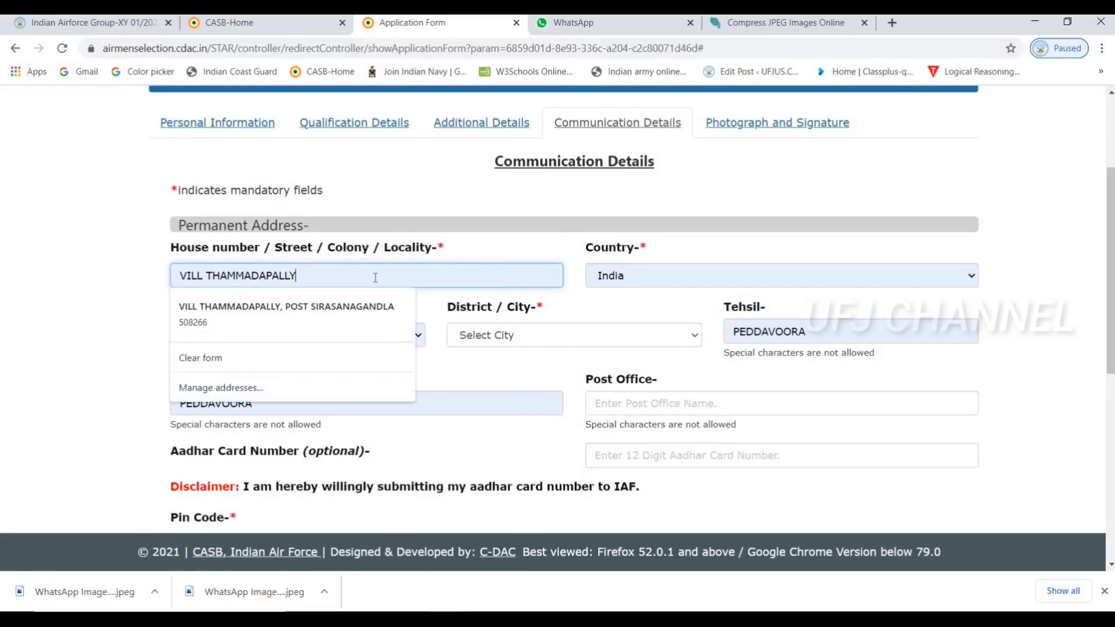
pyautogui.click(522, 354)
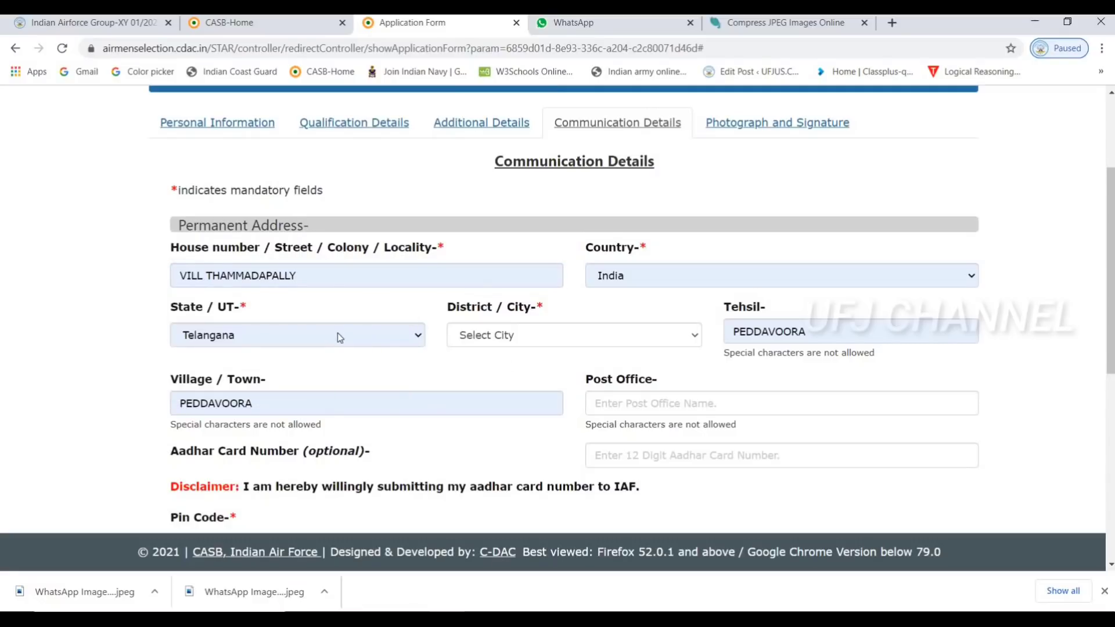
pyautogui.click(337, 333)
pyautogui.click(338, 333)
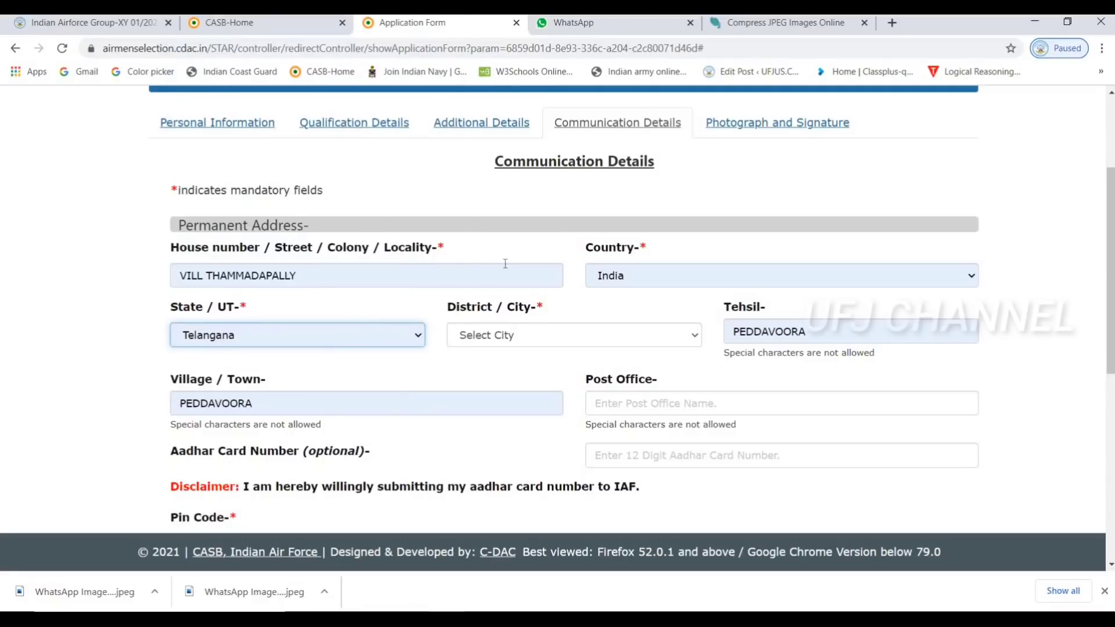
pyautogui.click(648, 275)
pyautogui.click(579, 321)
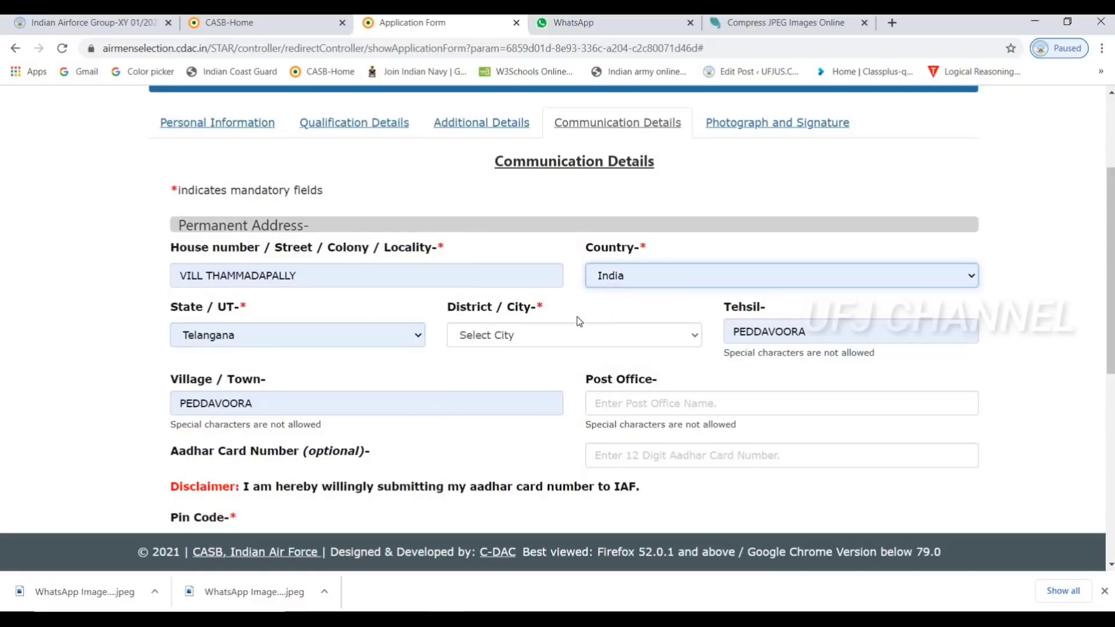
# Set the permanent address district / city to Any Other
pyautogui.click(544, 337)
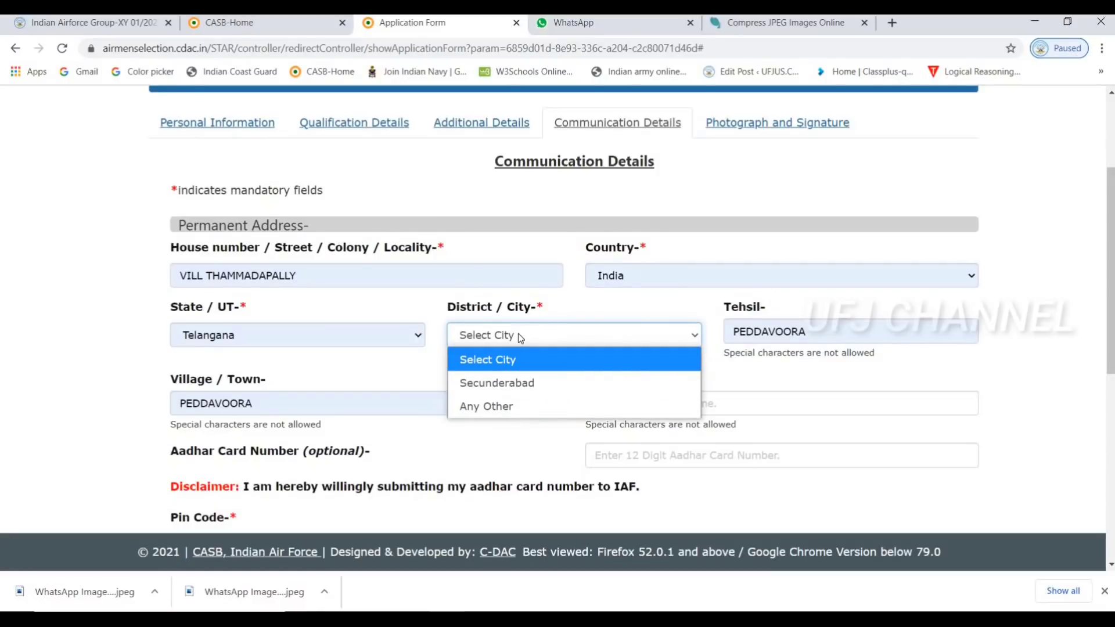
pyautogui.click(497, 406)
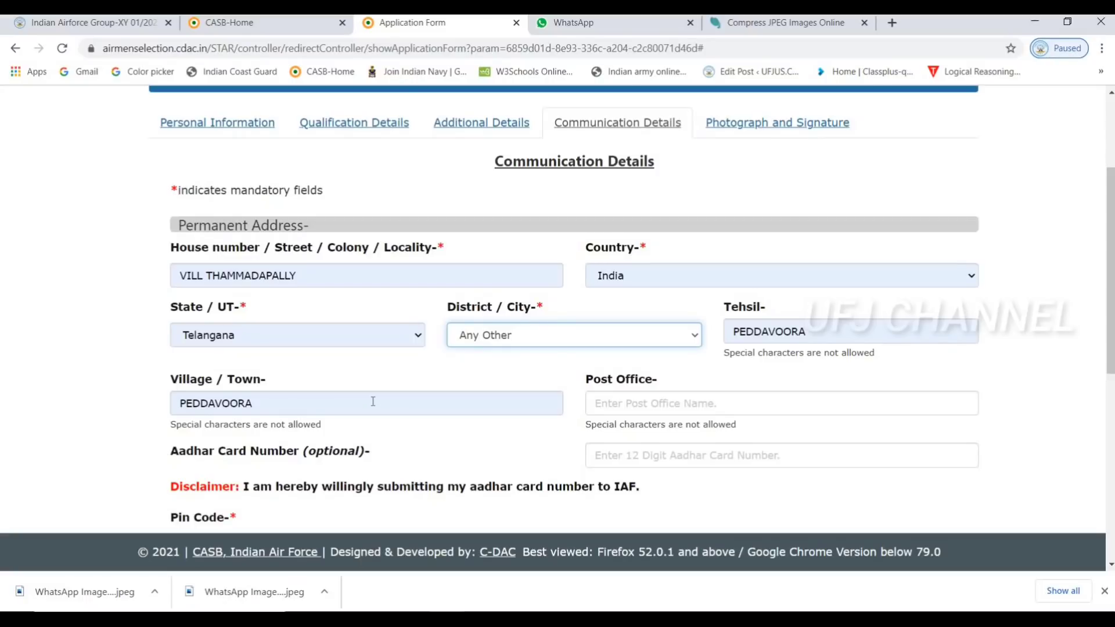
pyautogui.click(294, 335)
pyautogui.click(294, 335)
pyautogui.click(294, 335)
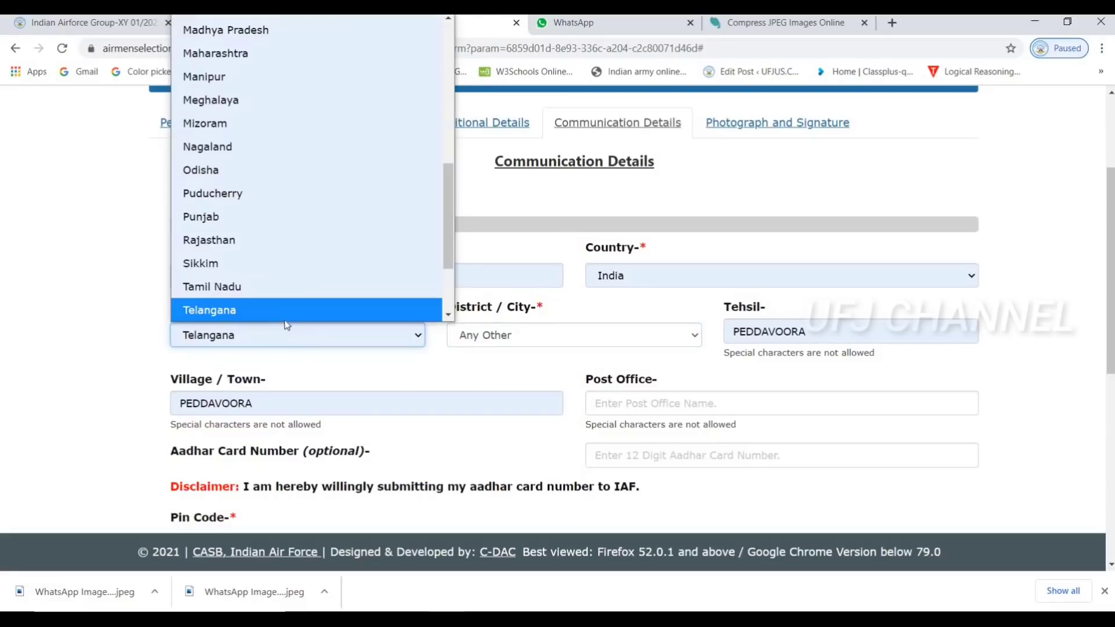
pyautogui.scroll(-1, 285, 319)
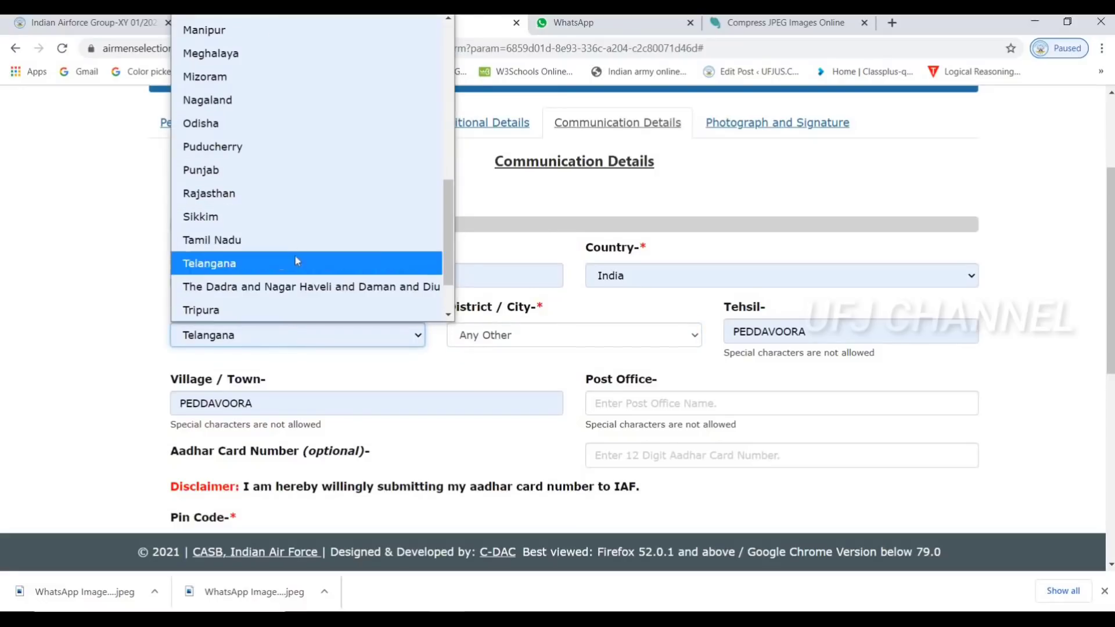
pyautogui.click(321, 266)
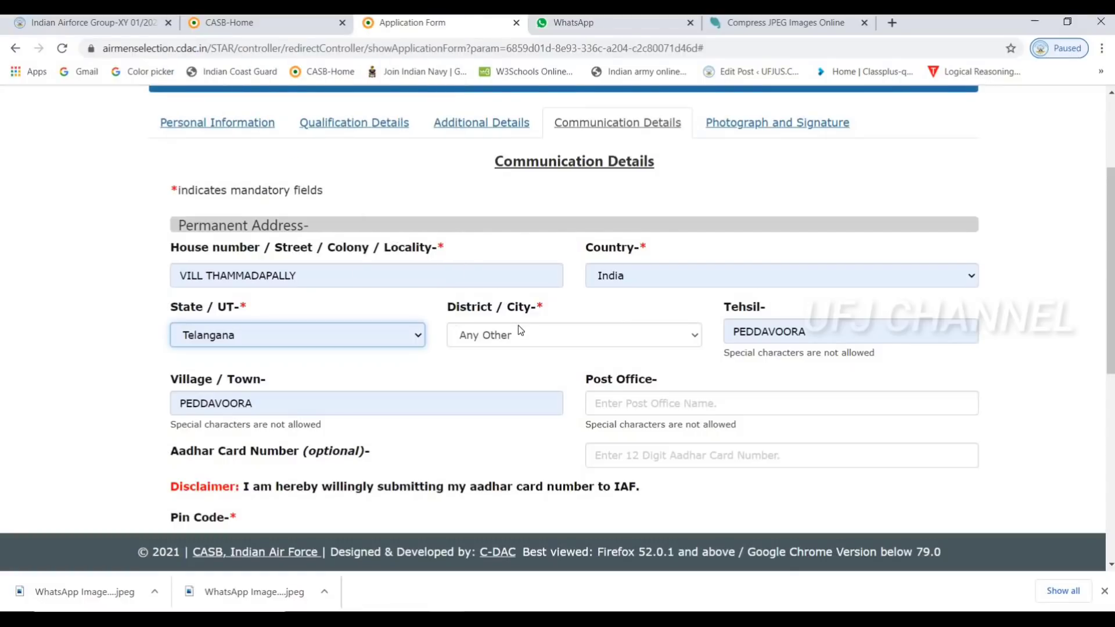
pyautogui.click(518, 328)
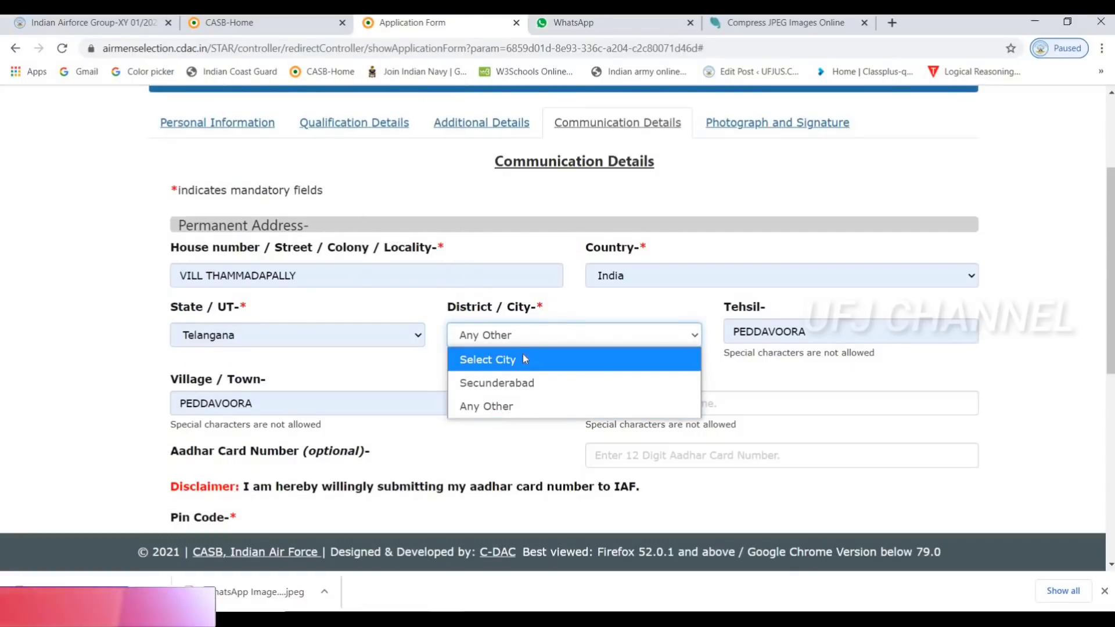
pyautogui.click(524, 358)
pyautogui.click(529, 343)
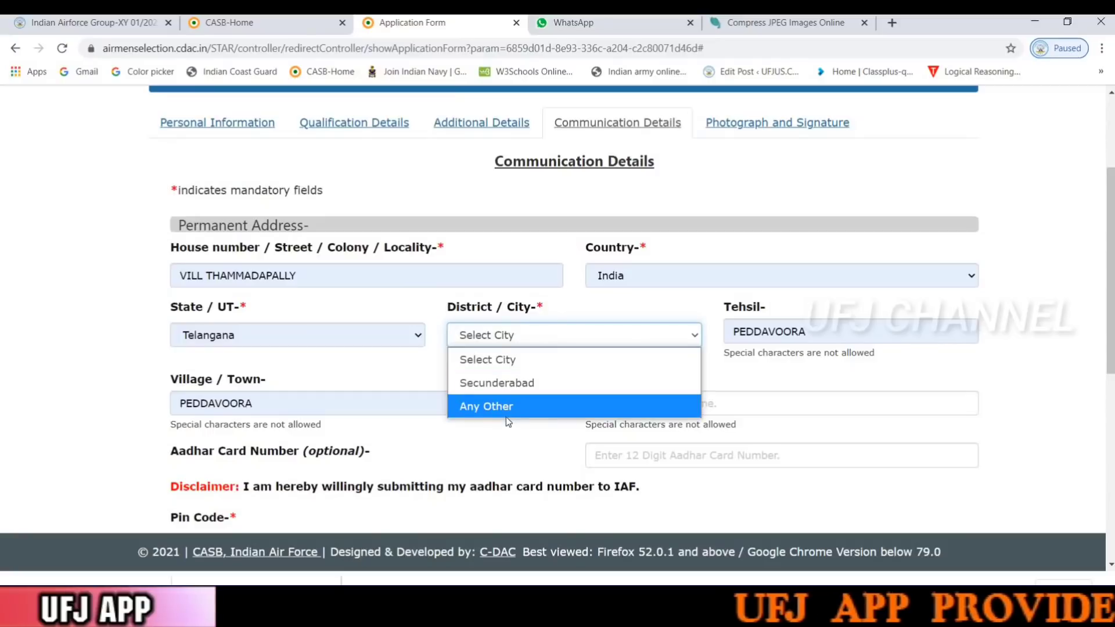
pyautogui.click(508, 416)
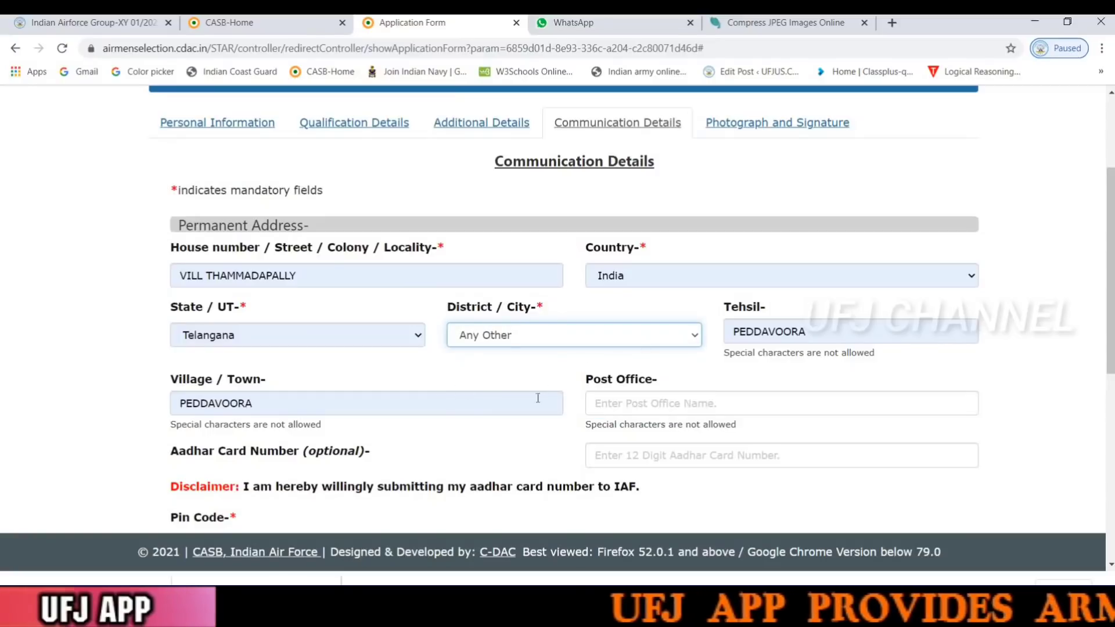
pyautogui.scroll(-3, 547, 399)
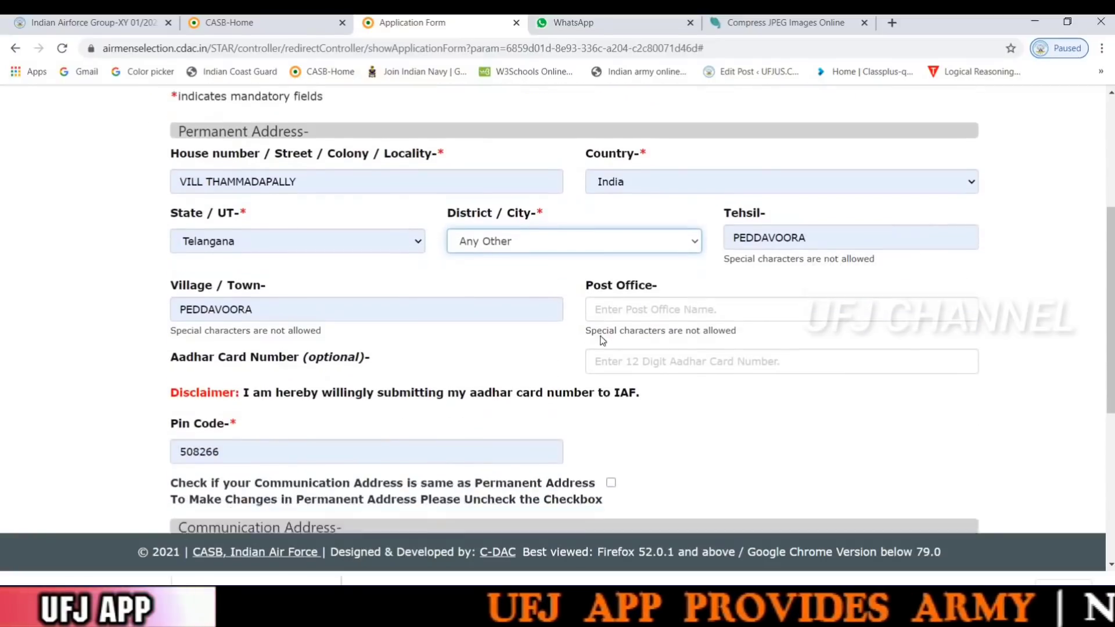
# Enter the permanent address post office name, correcting typos along the way
pyautogui.click(643, 259)
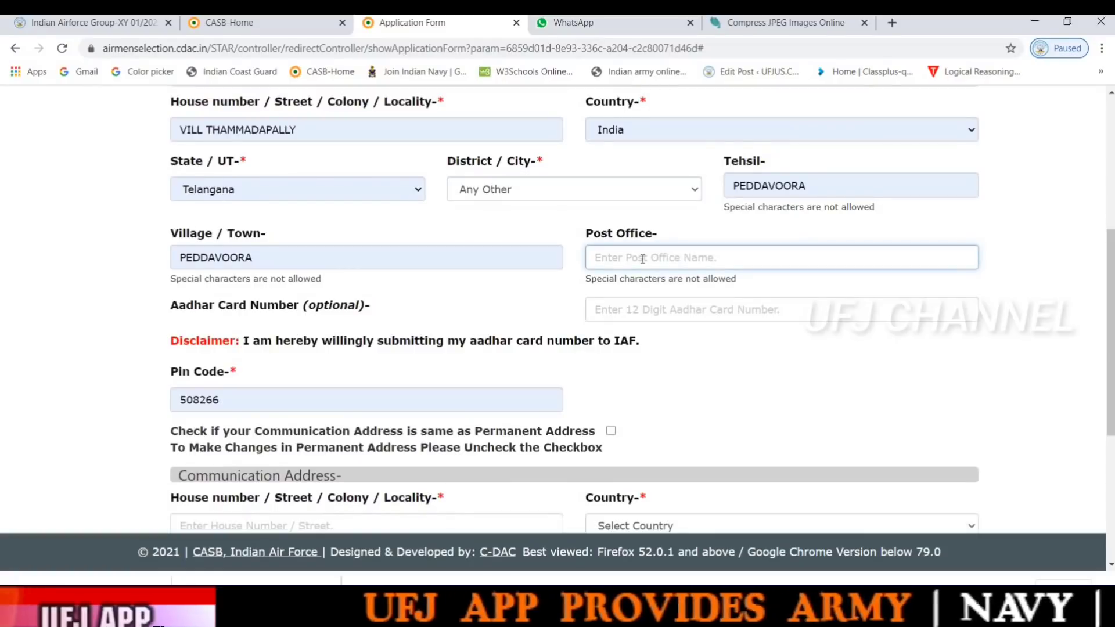
pyautogui.write('S')
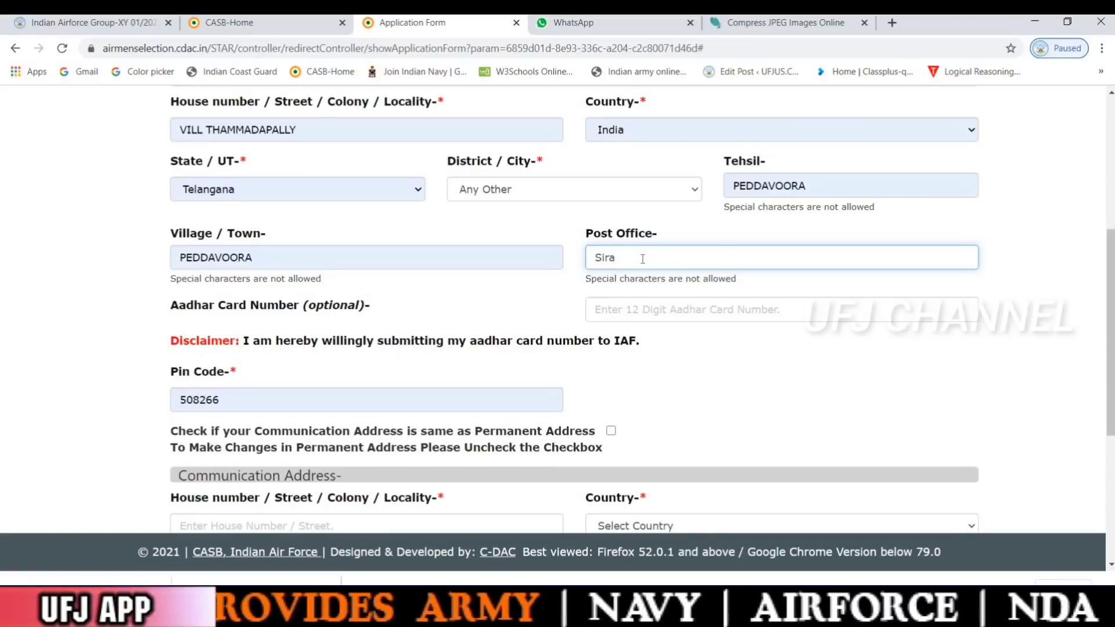
pyautogui.write('ira')
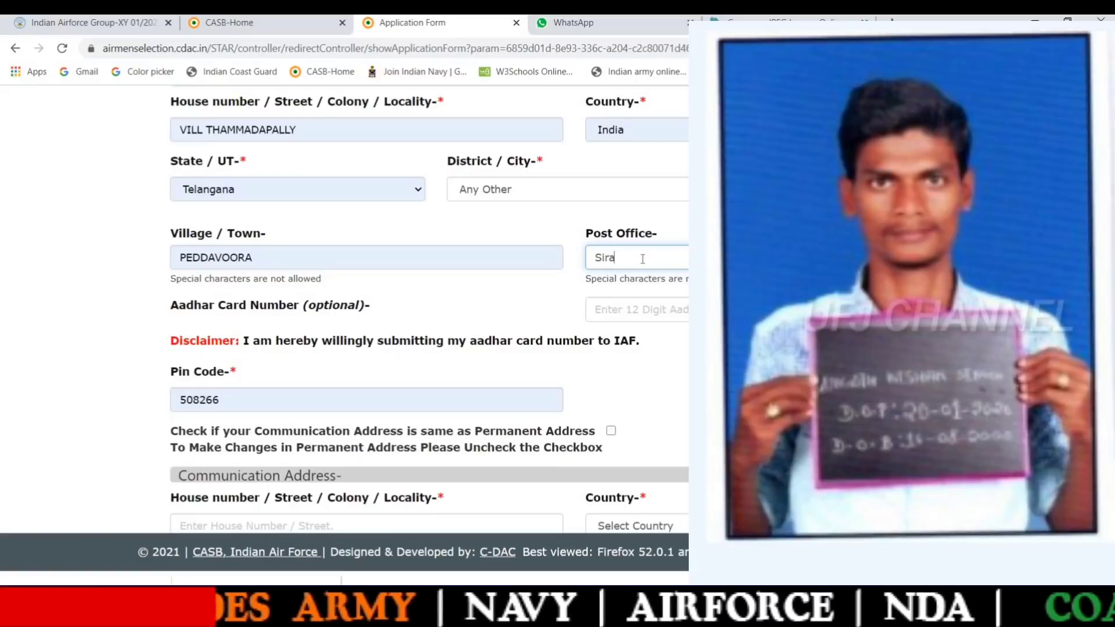
pyautogui.write('d')
pyautogui.press('BackSpace')
pyautogui.press('BackSpace')
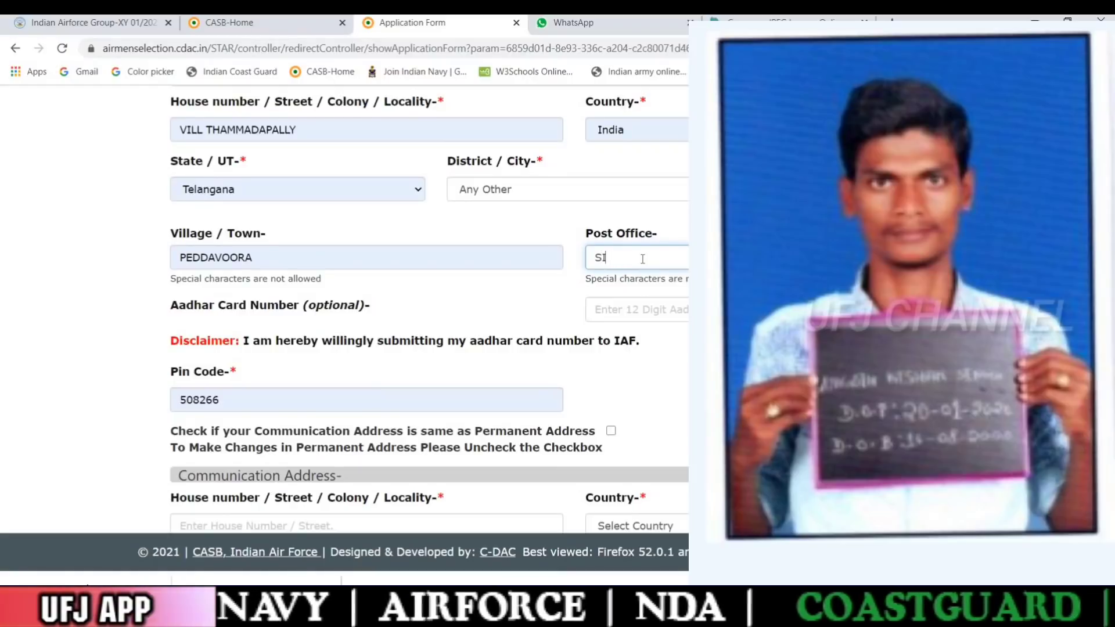
pyautogui.write('RASANAG')
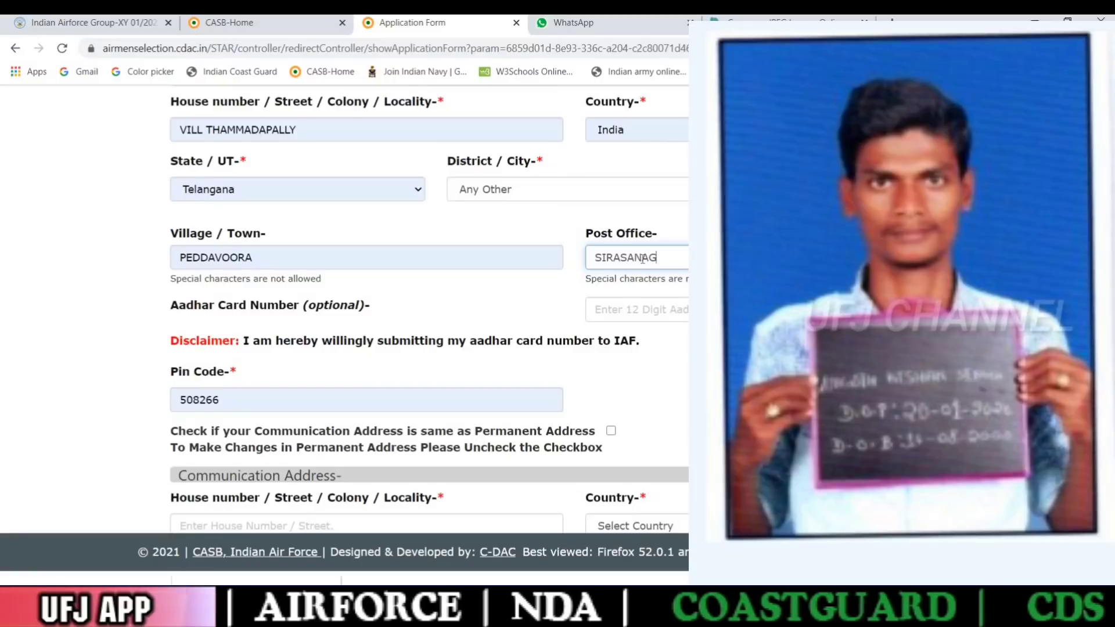
pyautogui.write('ANDLS')
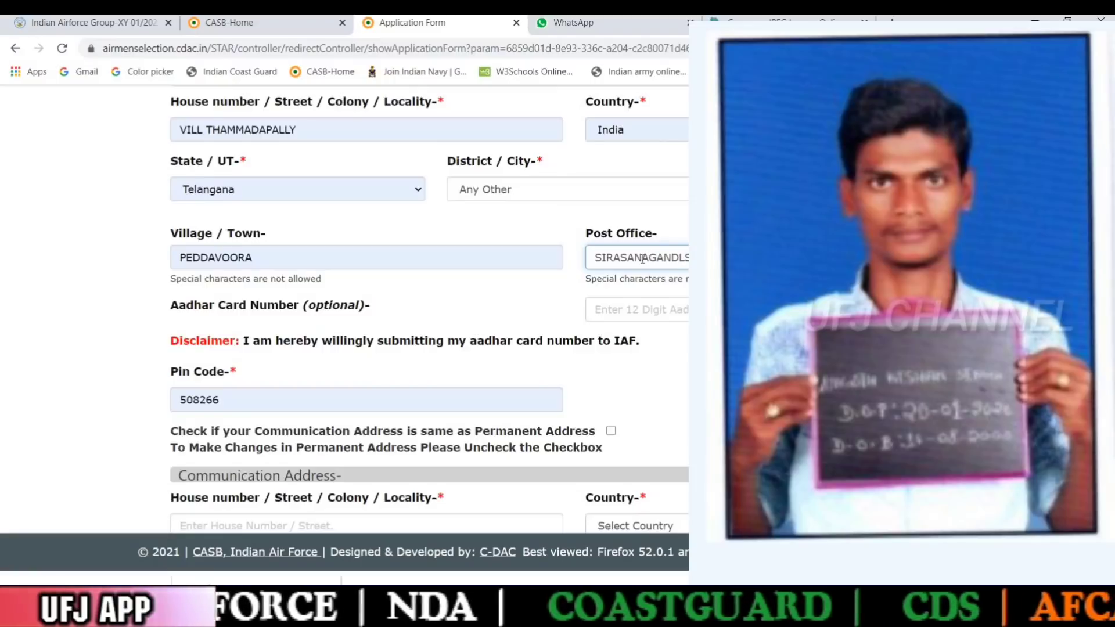
pyautogui.press('BackSpace')
pyautogui.write('A')
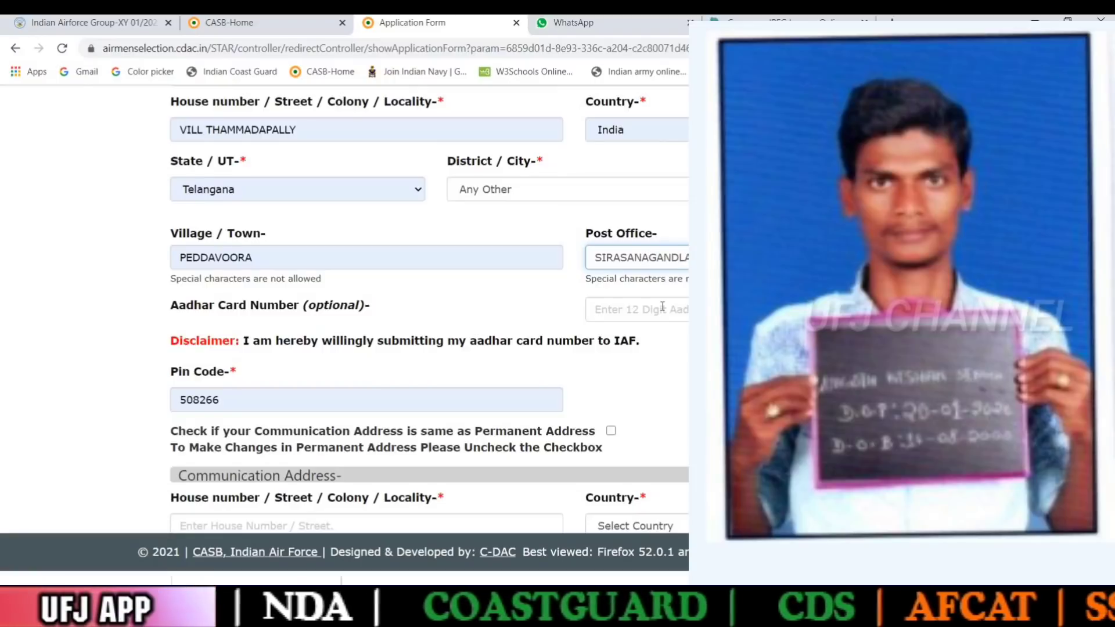
# Check the optional Aadhar field and the 508266 pin code entry
pyautogui.click(662, 308)
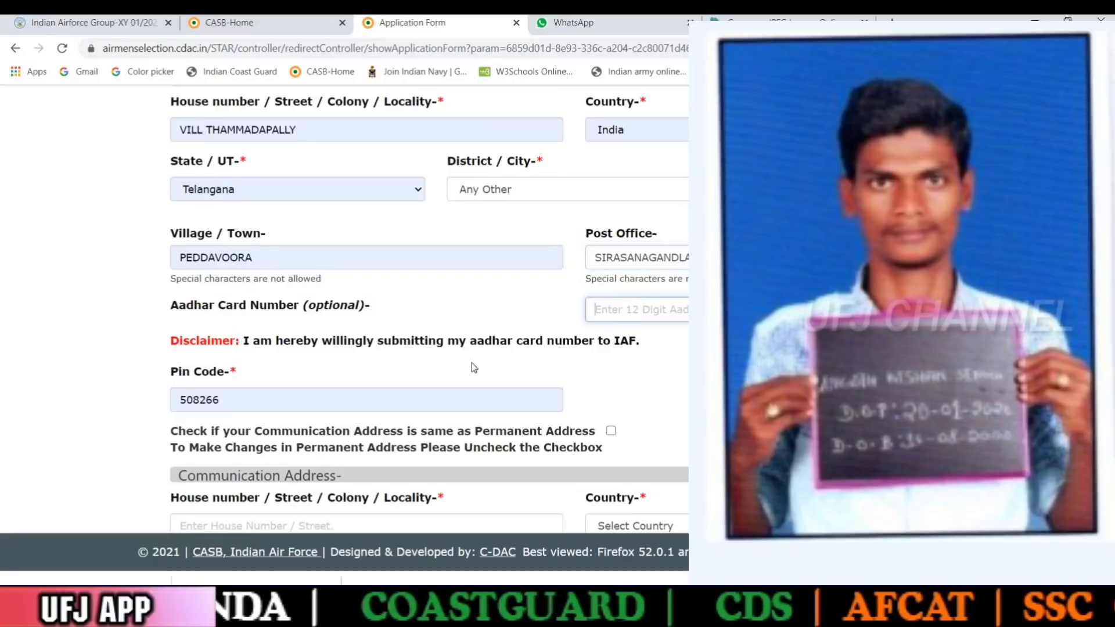
pyautogui.click(373, 401)
pyautogui.scroll(-2, 377, 397)
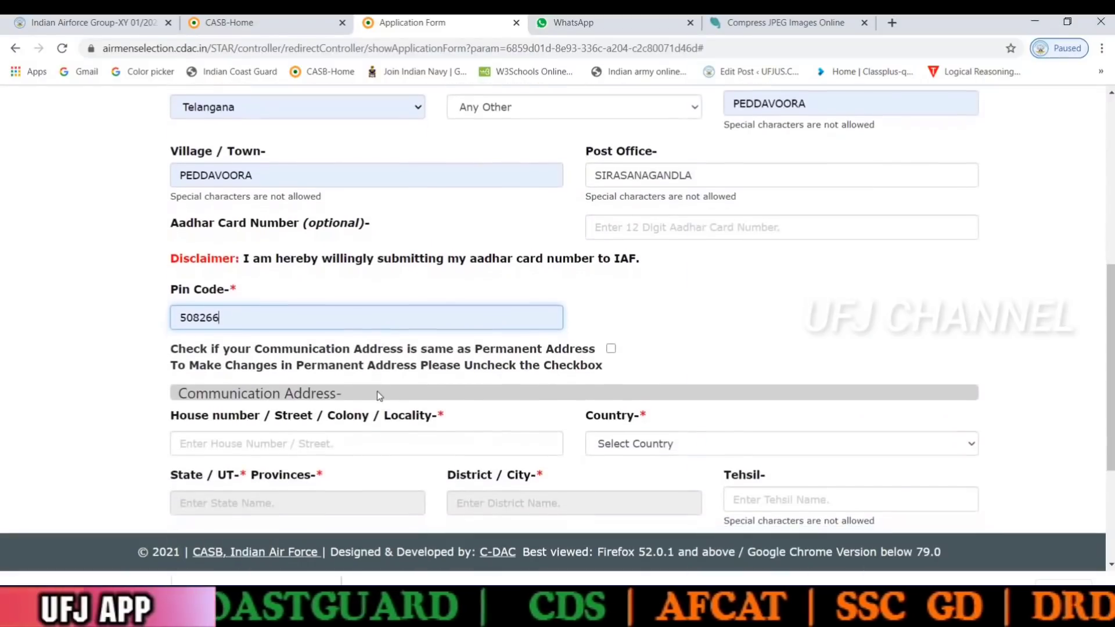
pyautogui.scroll(-1, 380, 396)
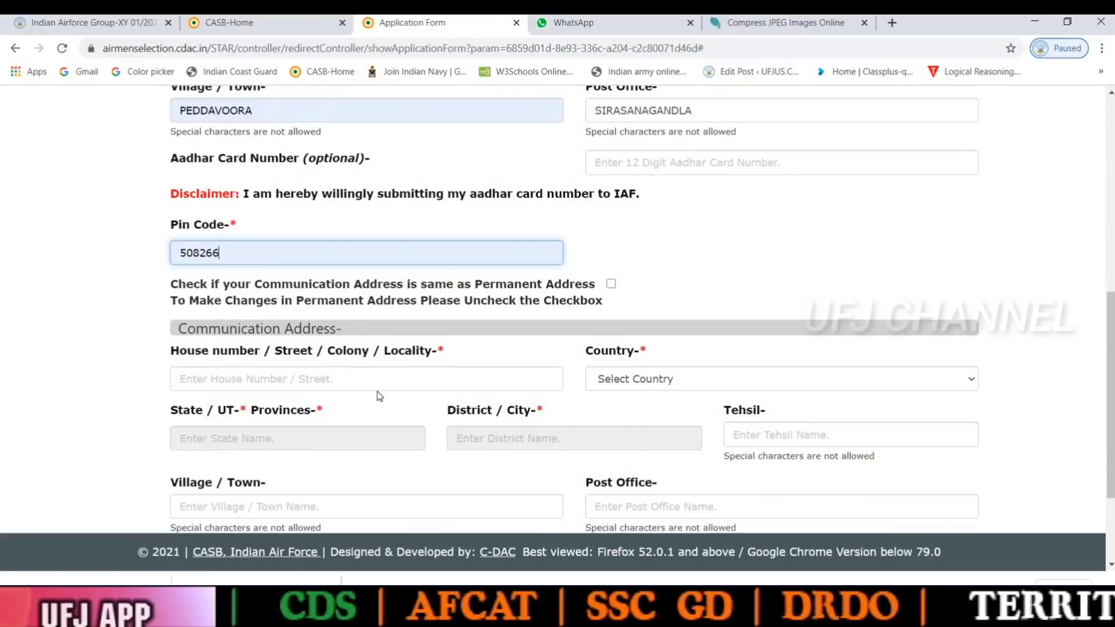
pyautogui.scroll(-1, 381, 384)
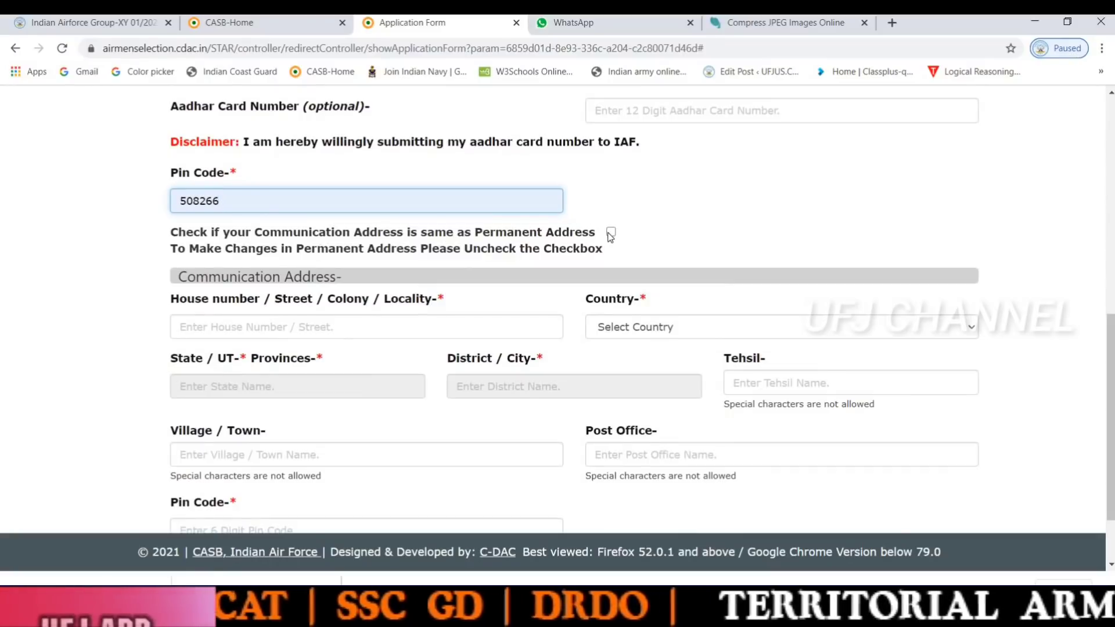
# Tick 'same as Permanent Address' for the communication address and save the communication details
pyautogui.click(608, 232)
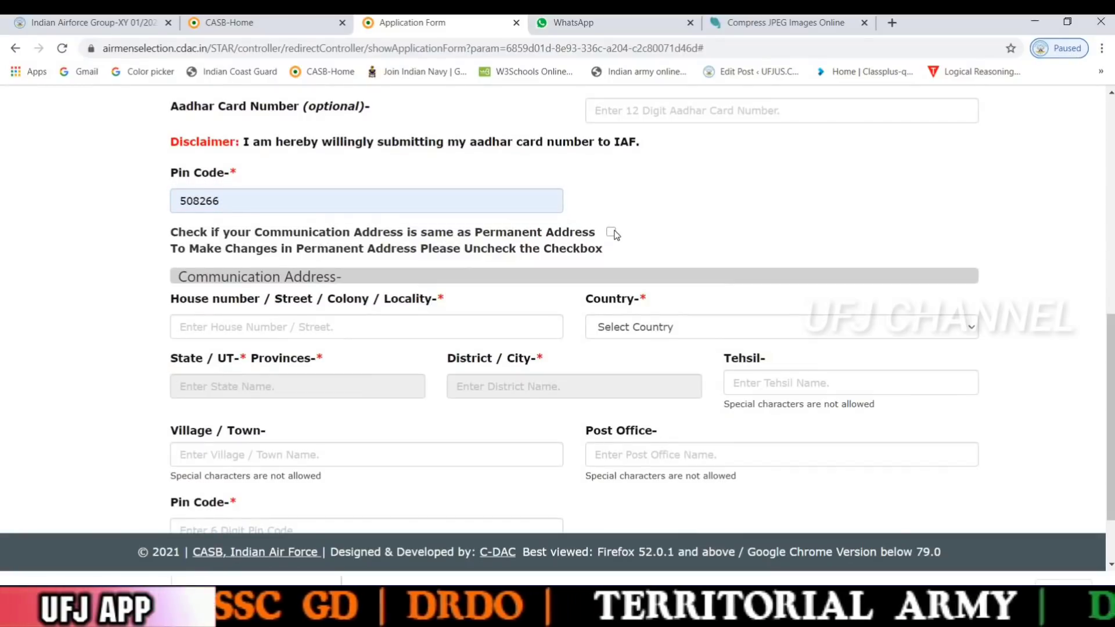
pyautogui.click(611, 232)
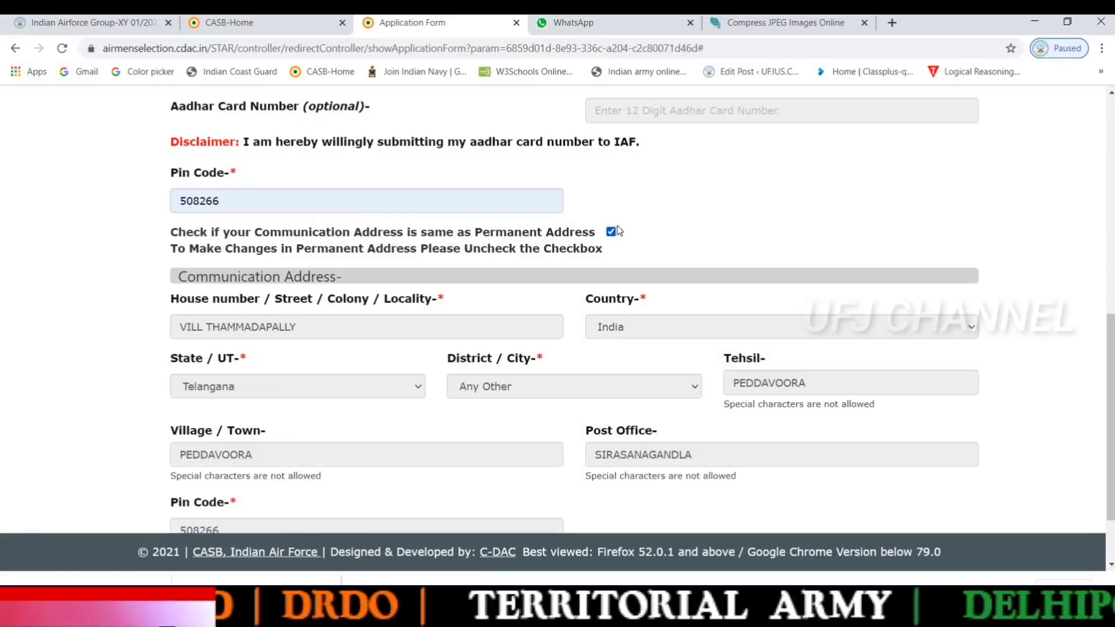
pyautogui.scroll(-3, 518, 312)
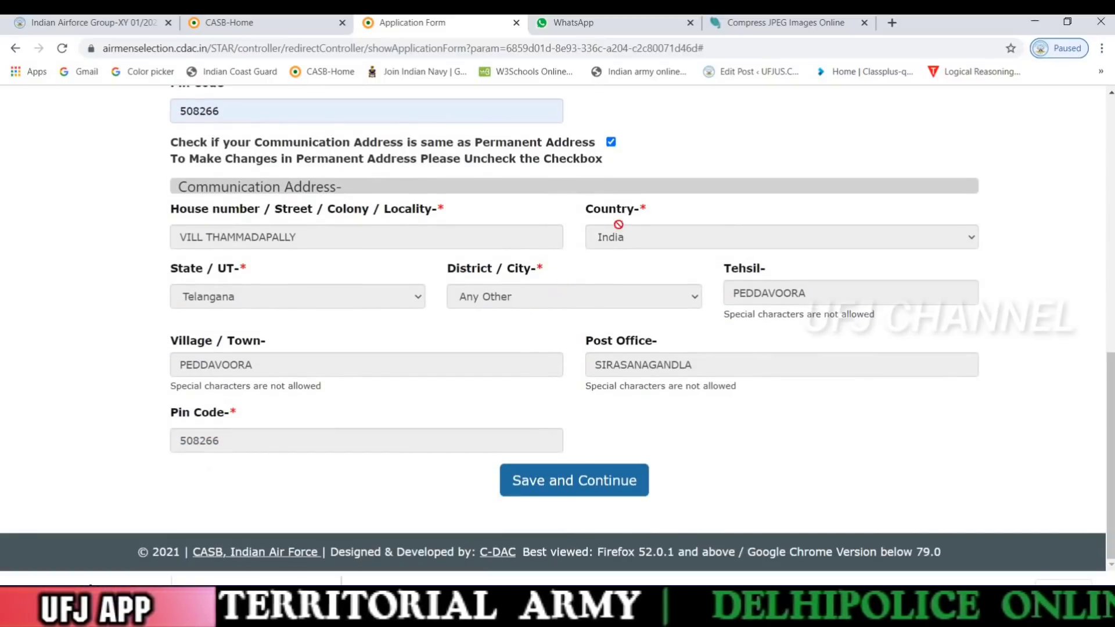
pyautogui.scroll(5, 618, 223)
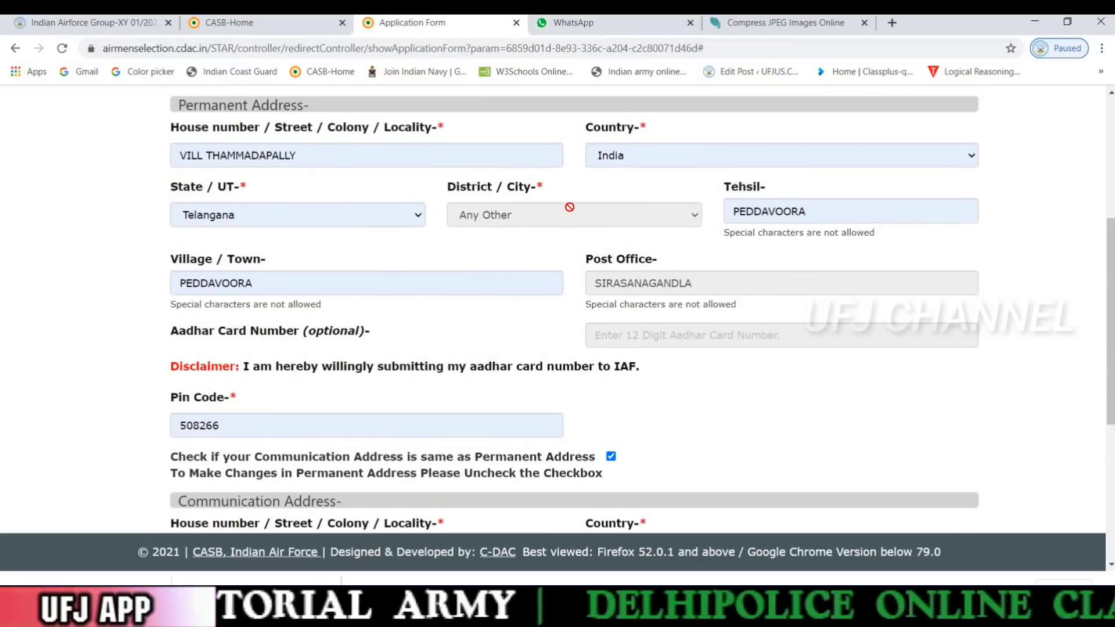
pyautogui.scroll(-5, 565, 191)
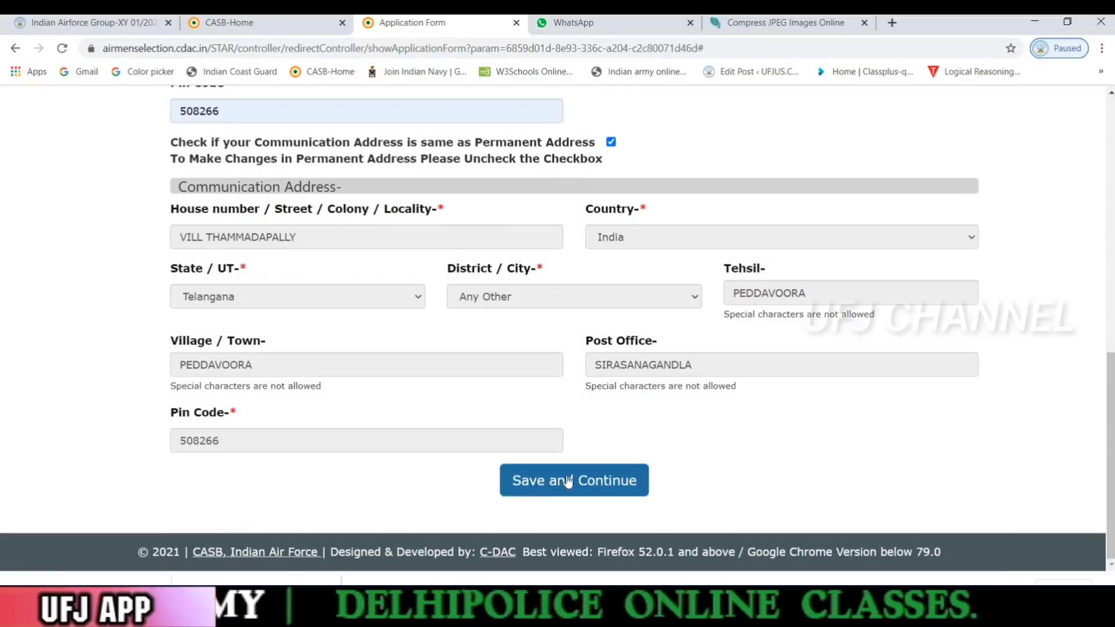
pyautogui.click(571, 475)
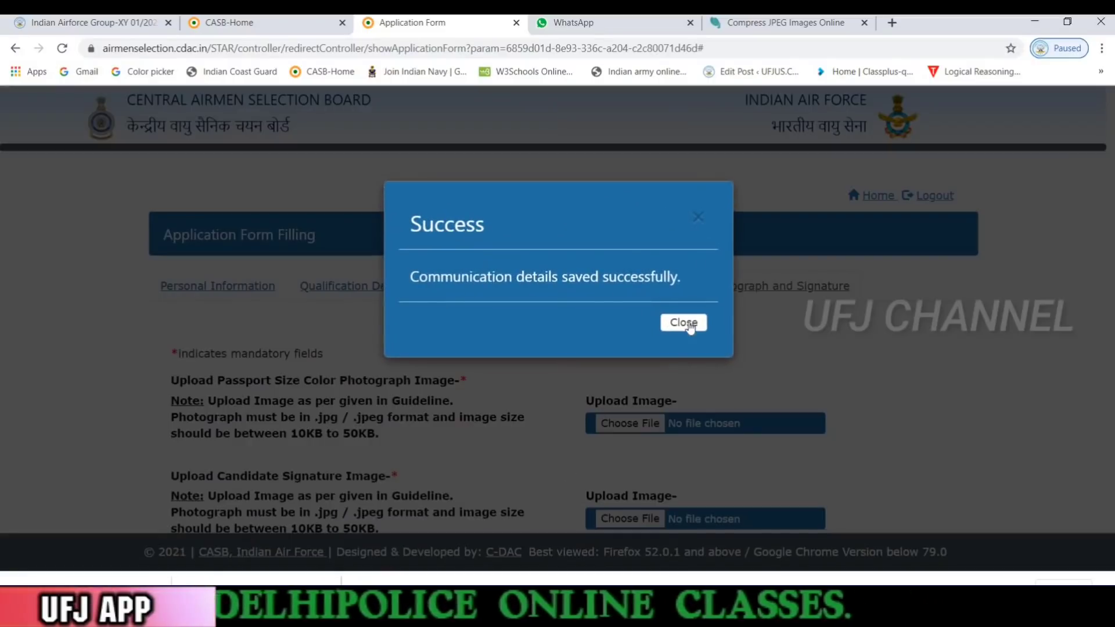
# Close the success message and read the passport photograph heading and format/size rule
pyautogui.click(685, 323)
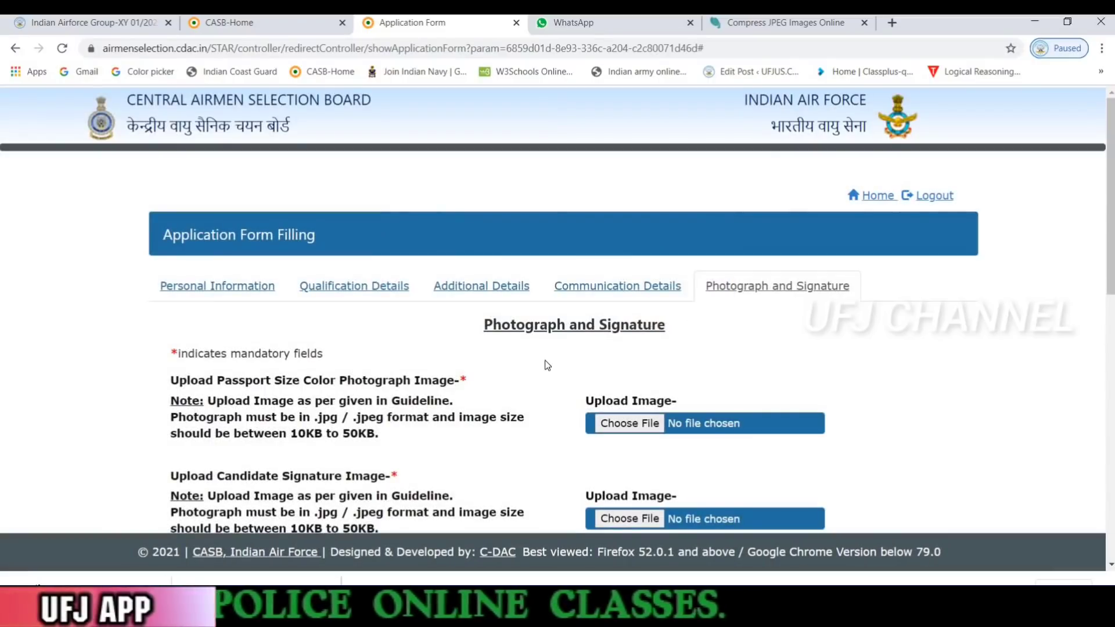
pyautogui.scroll(-3, 544, 360)
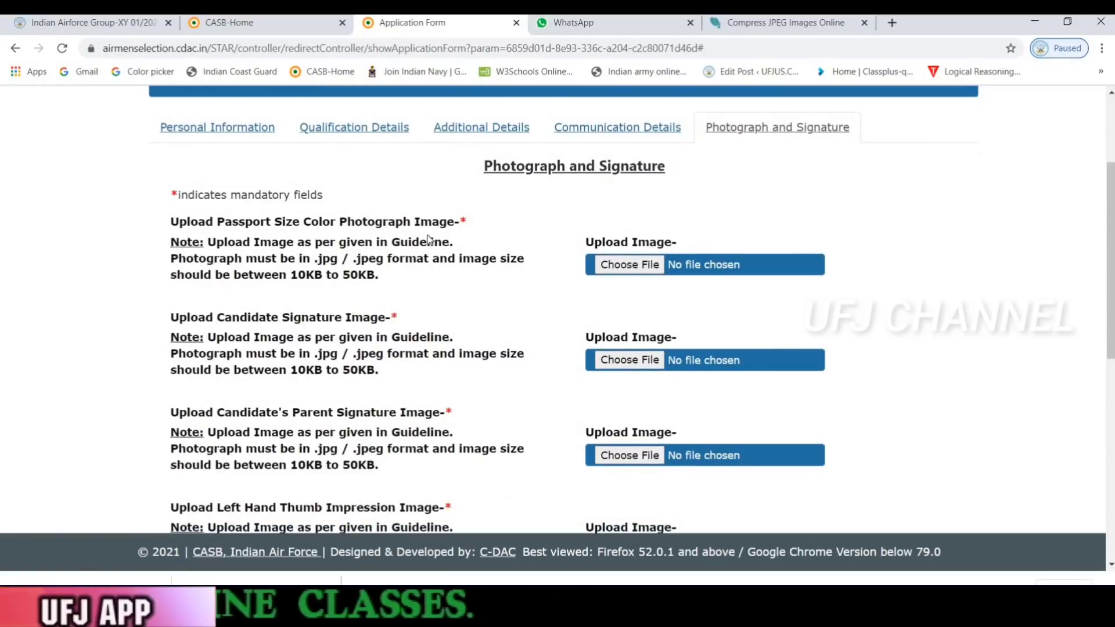
pyautogui.moveTo(172, 222); pyautogui.dragTo(472, 222)
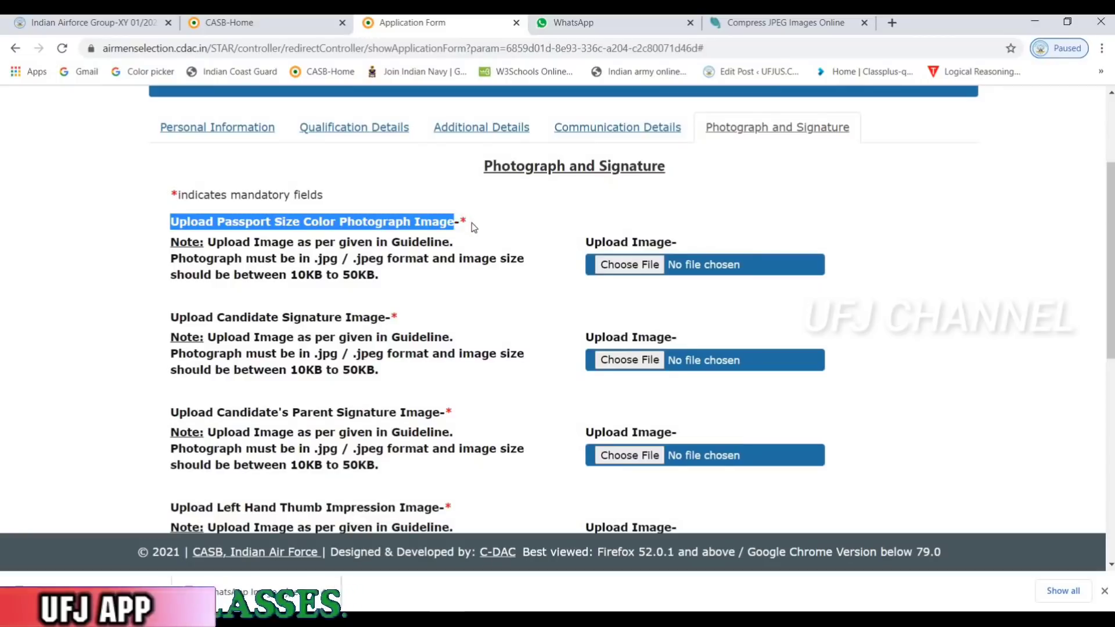
pyautogui.click(299, 258)
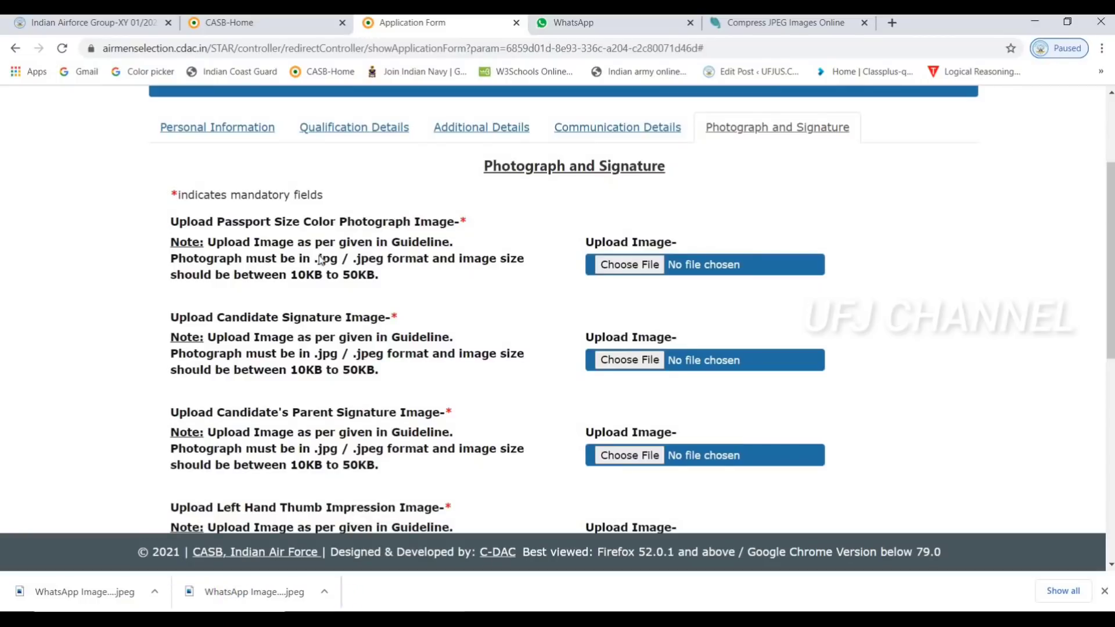
pyautogui.moveTo(314, 258); pyautogui.dragTo(383, 271)
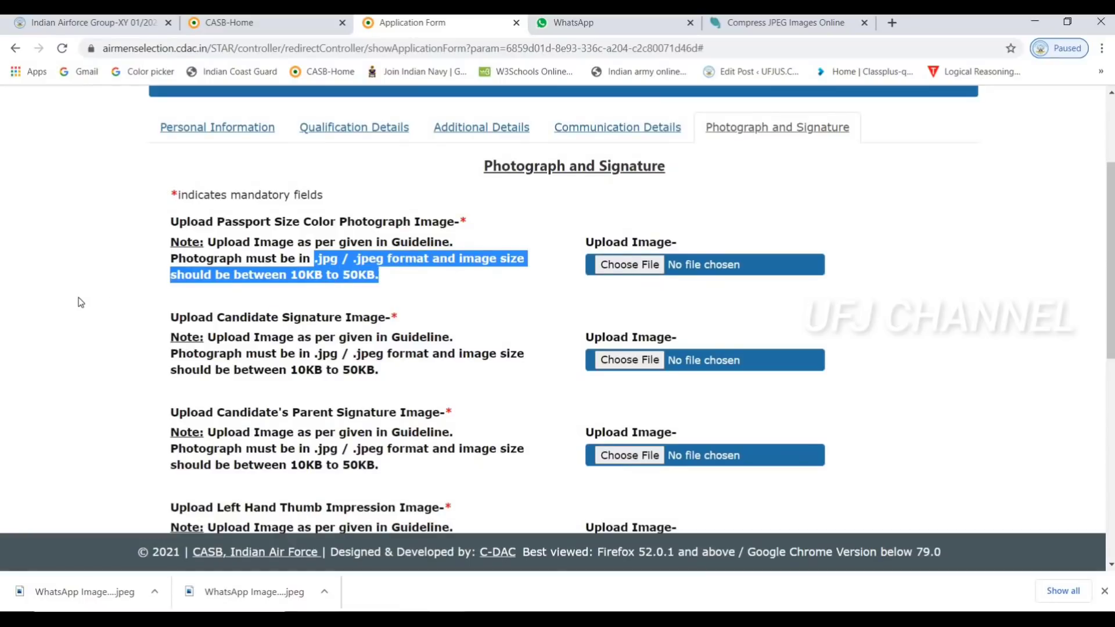
pyautogui.click(410, 282)
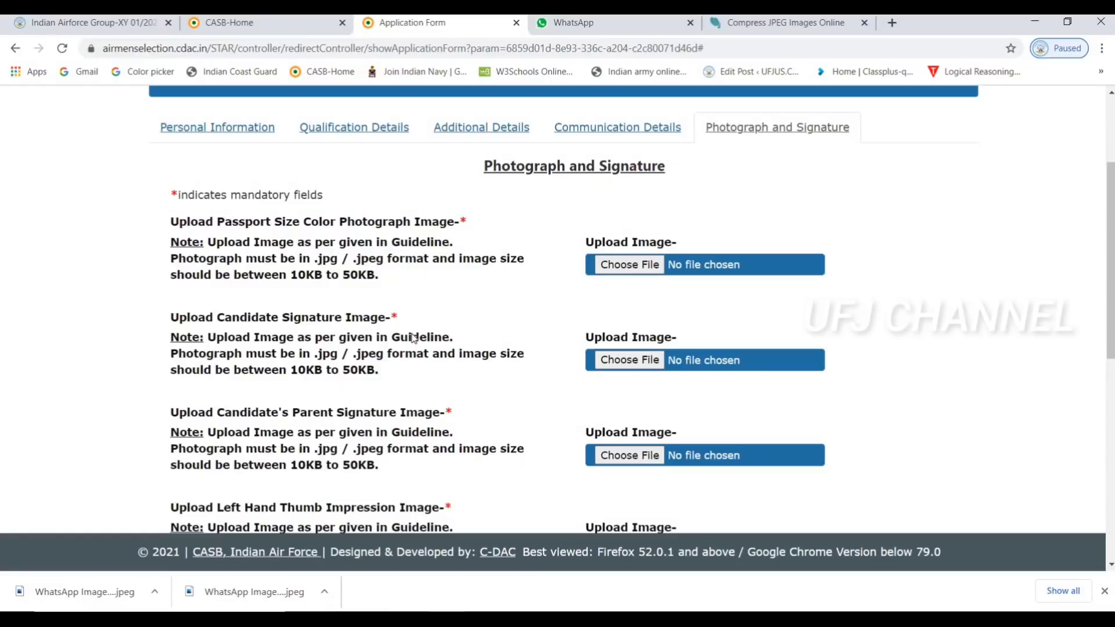
# Review the candidate and parent signature upload notes, including the .jpg / .jpeg requirement
pyautogui.scroll(-1, 412, 339)
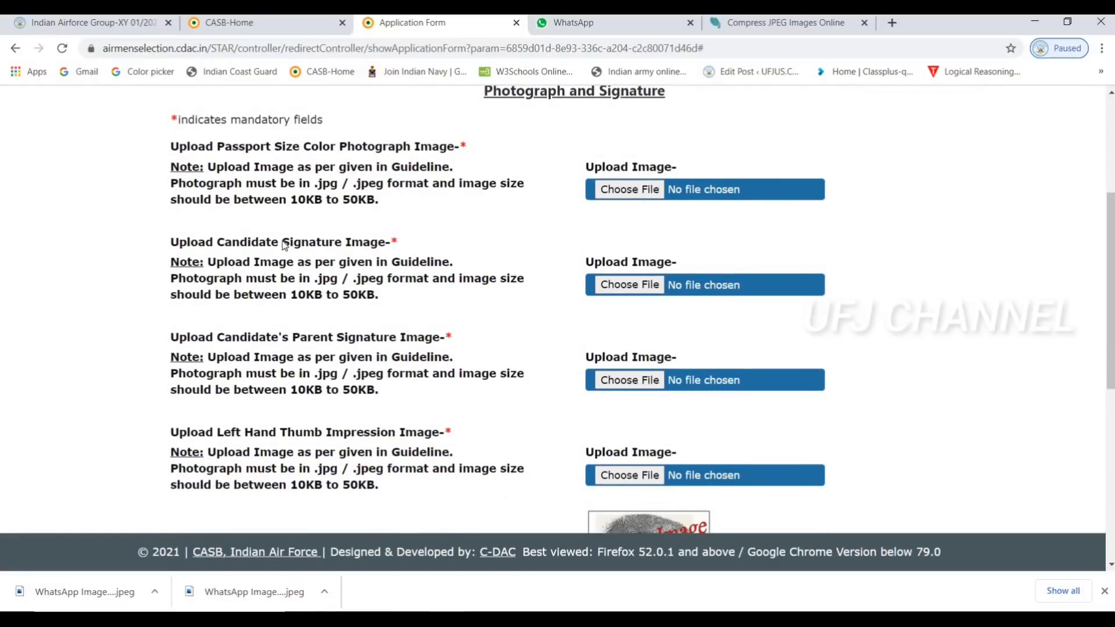
pyautogui.moveTo(280, 242); pyautogui.dragTo(421, 250)
pyautogui.click(314, 288)
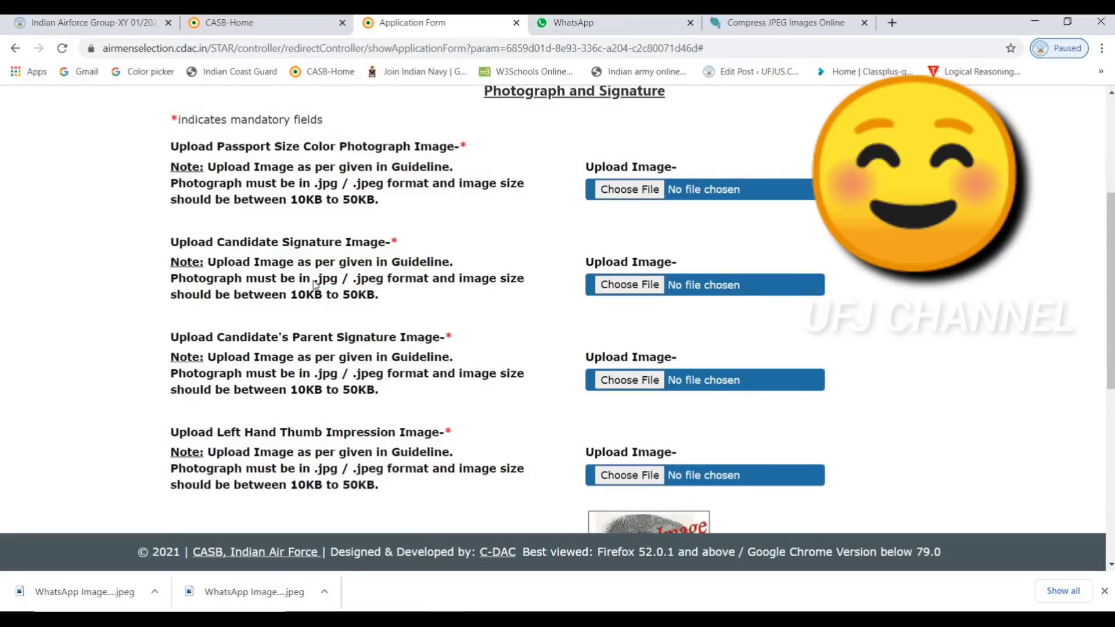
pyautogui.keyDown('shift'); pyautogui.click(417, 285); pyautogui.keyUp('shift')
pyautogui.keyDown('shift'); pyautogui.click(386, 288); pyautogui.keyUp('shift')
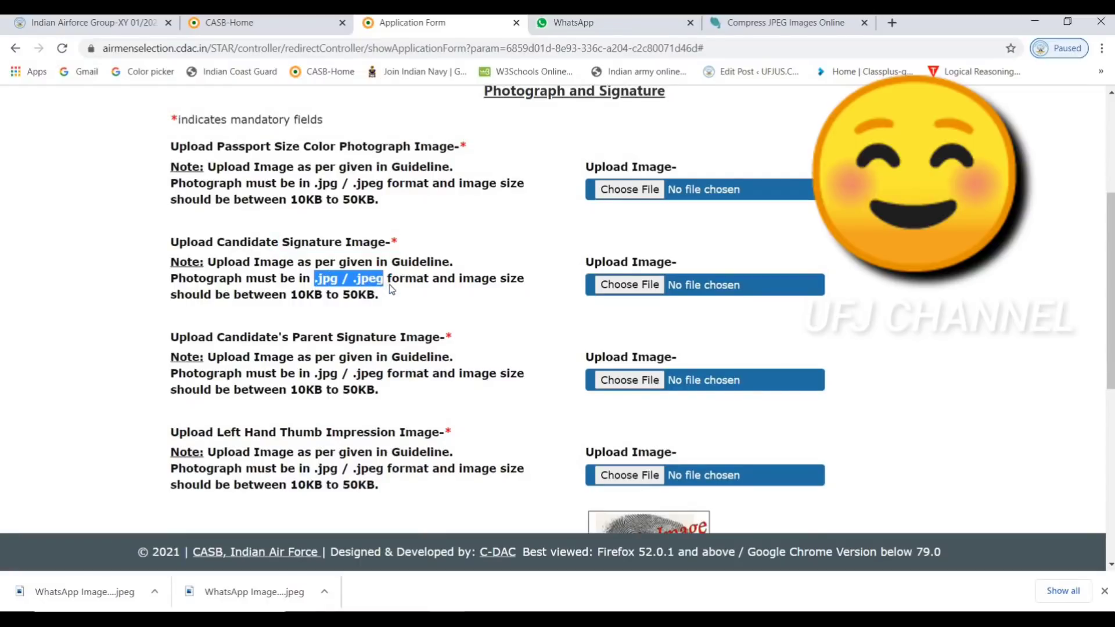
pyautogui.click(363, 334)
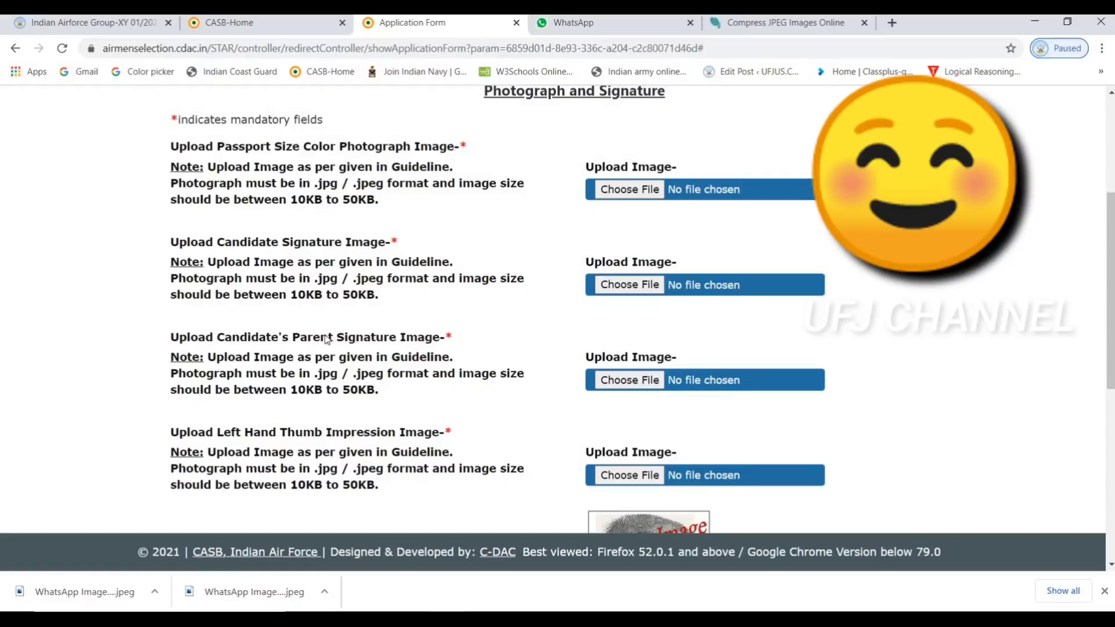
pyautogui.click(294, 338)
pyautogui.keyDown('shift'); pyautogui.click(412, 357); pyautogui.keyUp('shift')
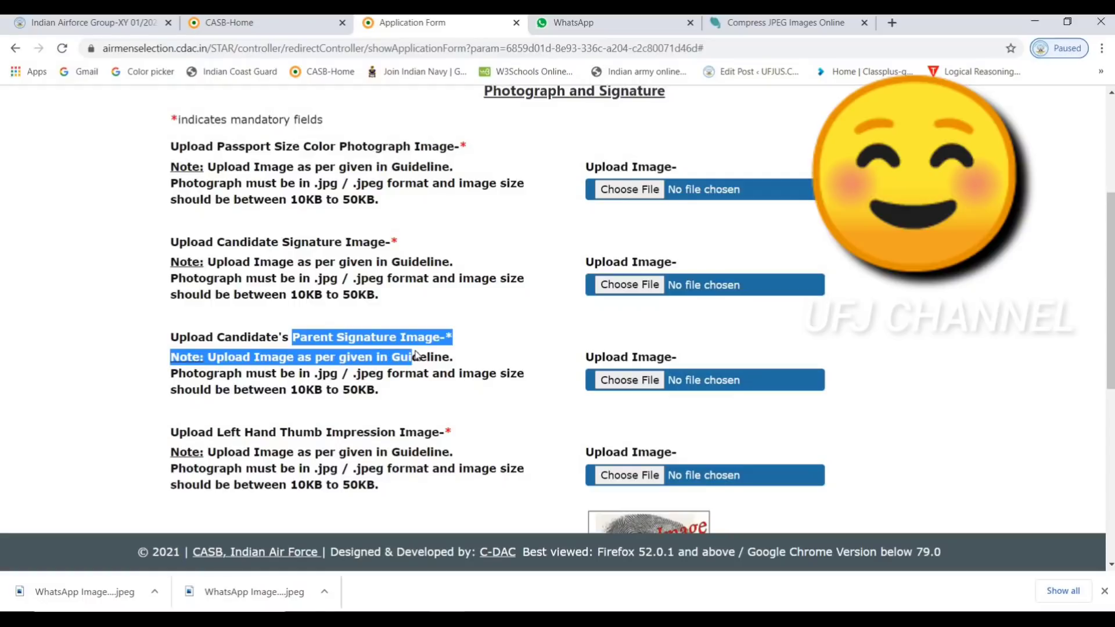
pyautogui.click(244, 427)
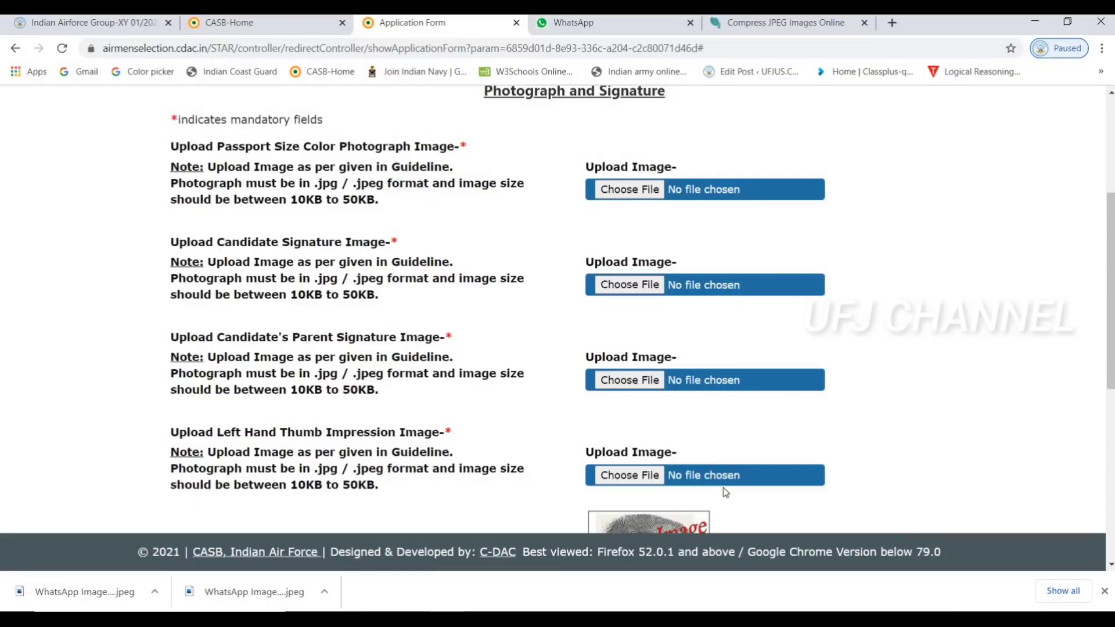
# Scroll through the remaining upload notes on the Photograph and Signature page
pyautogui.scroll(-7, 726, 493)
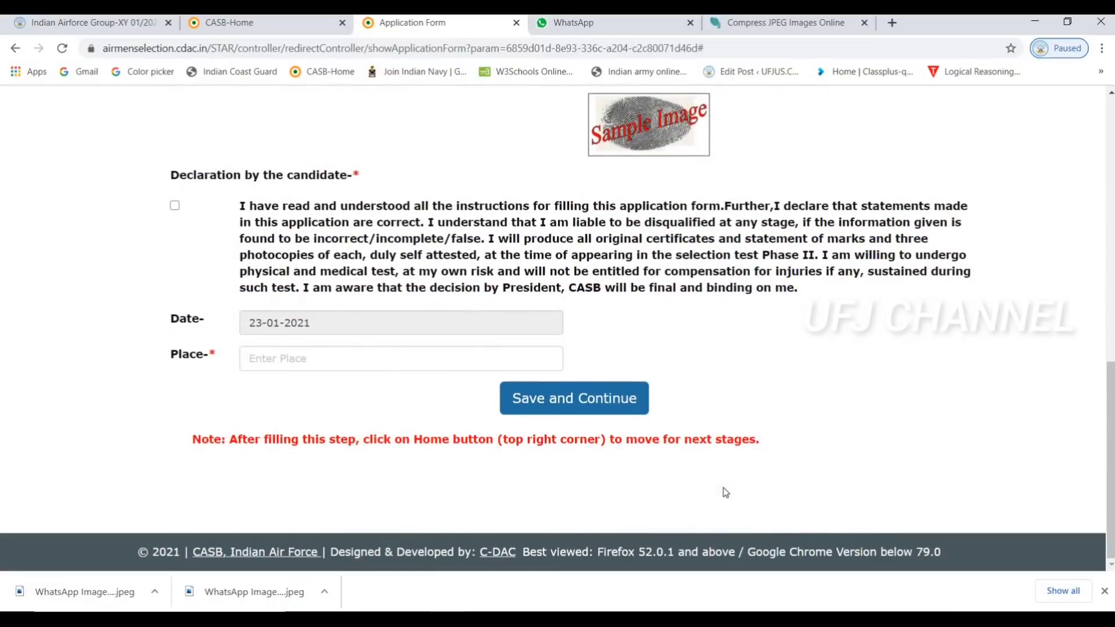
pyautogui.scroll(3, 725, 492)
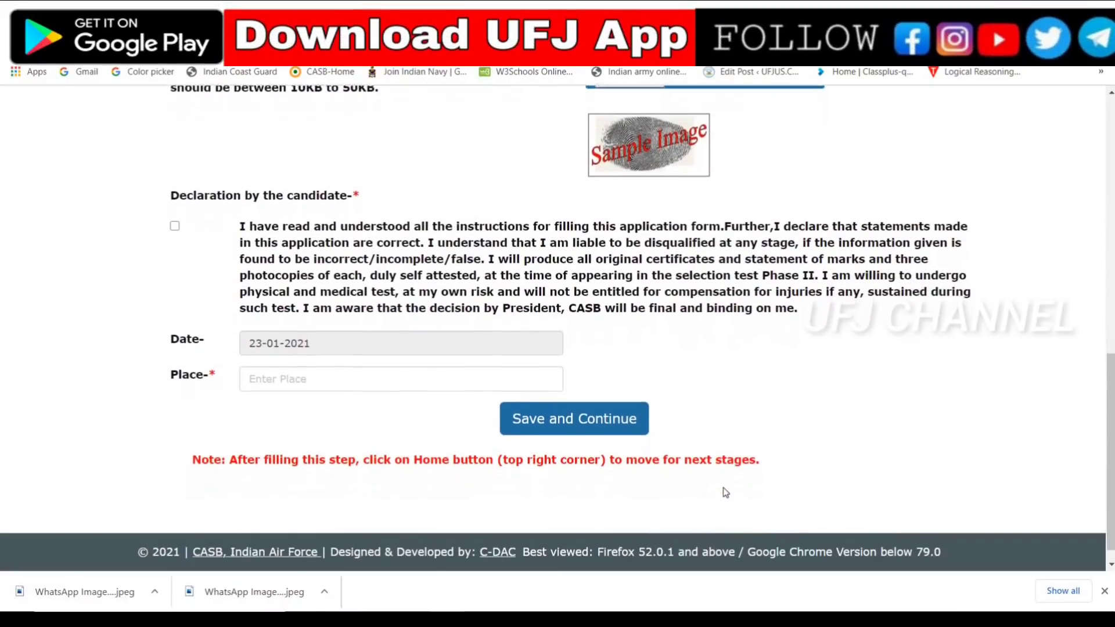
pyautogui.scroll(-3, 725, 493)
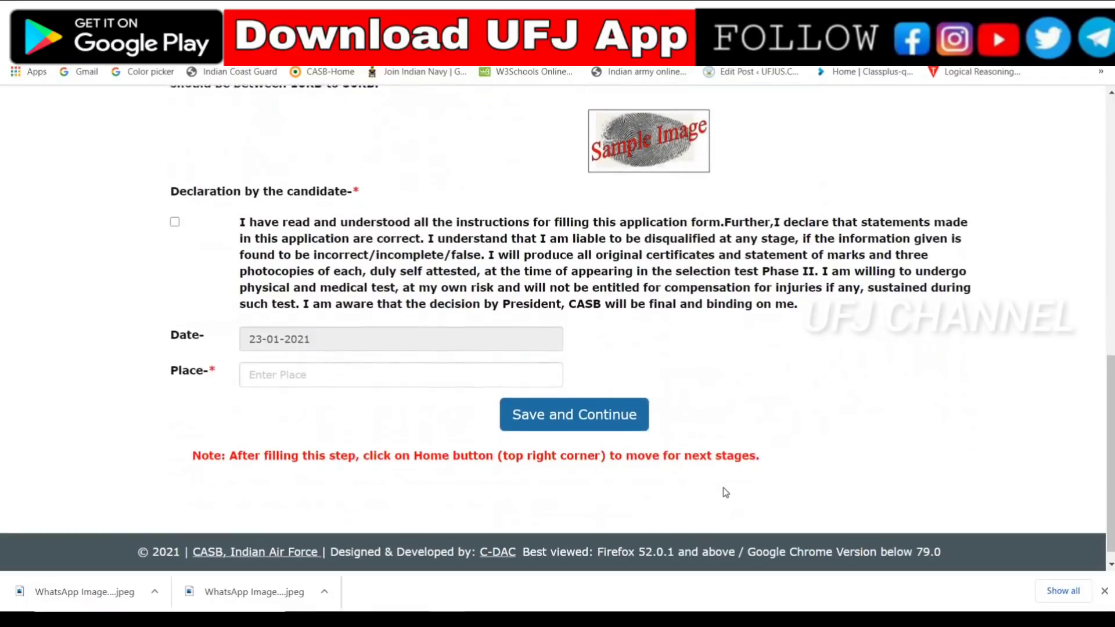
pyautogui.scroll(12, 726, 492)
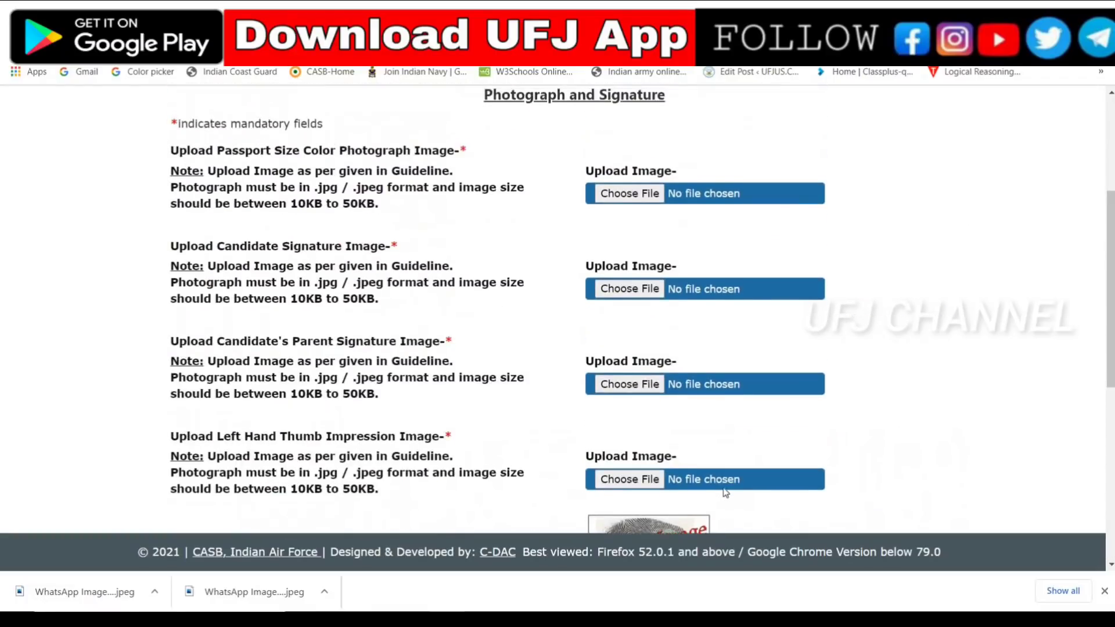
pyautogui.scroll(-12, 726, 492)
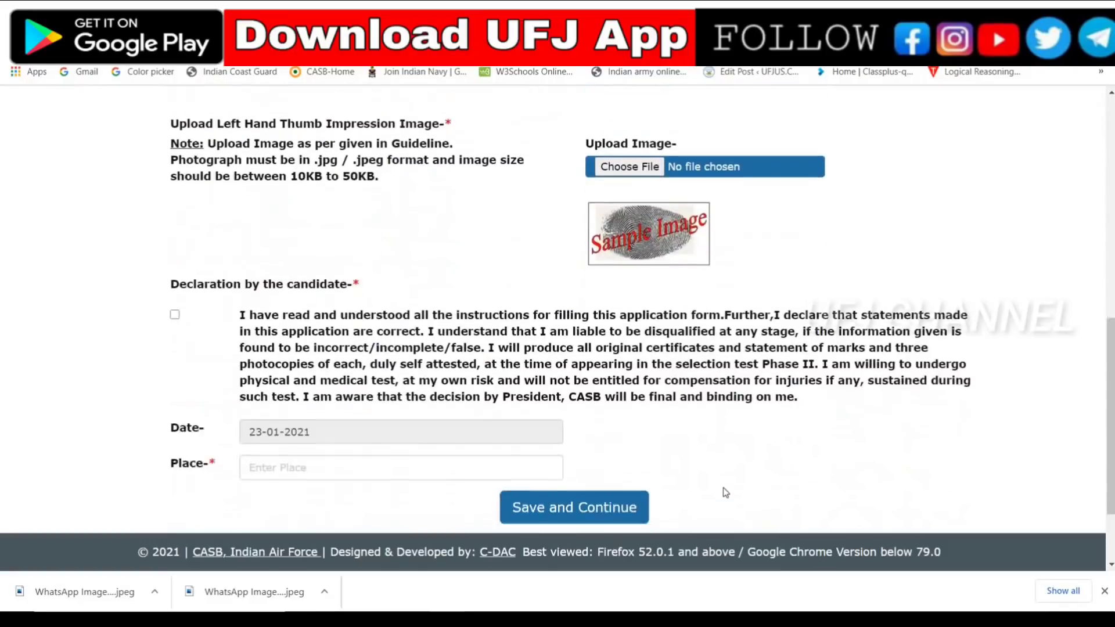
pyautogui.scroll(12, 724, 493)
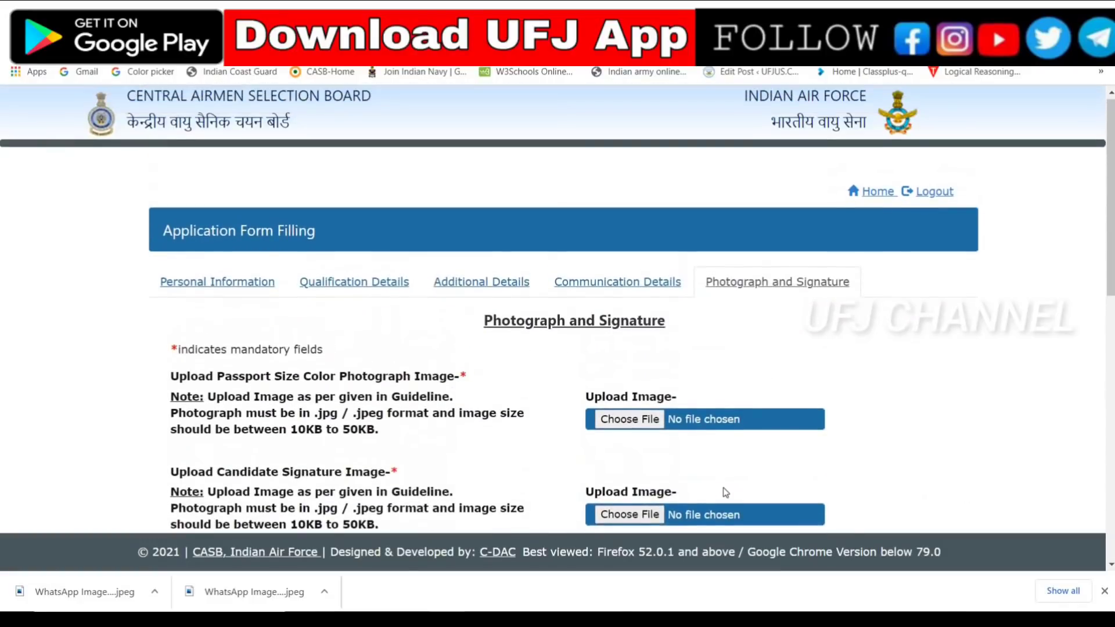
pyautogui.scroll(-1, 724, 493)
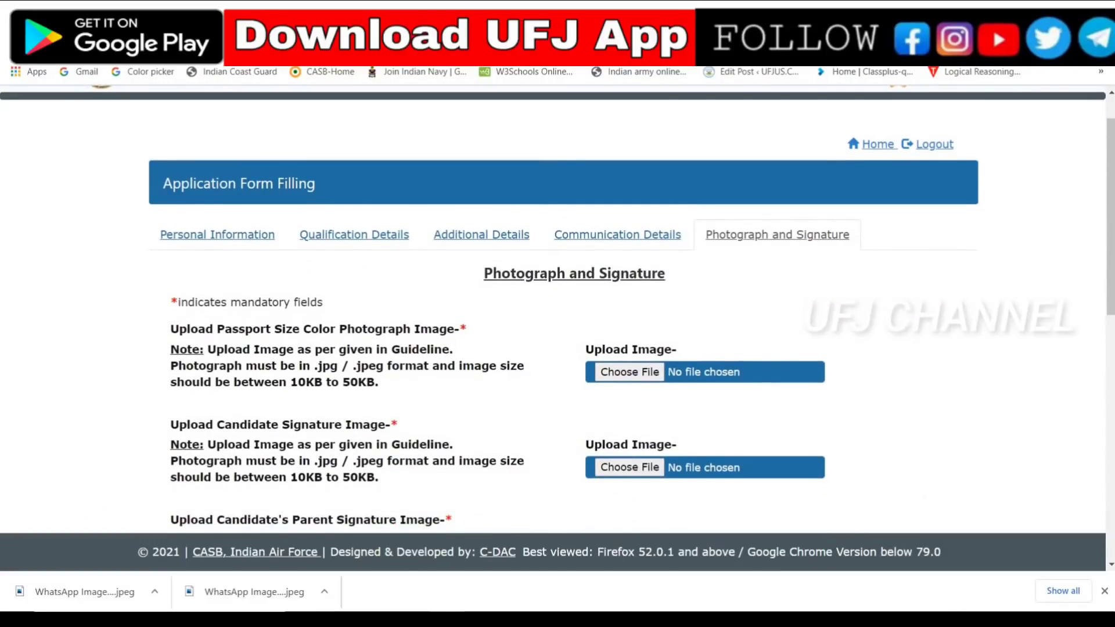
pyautogui.click(926, 620)
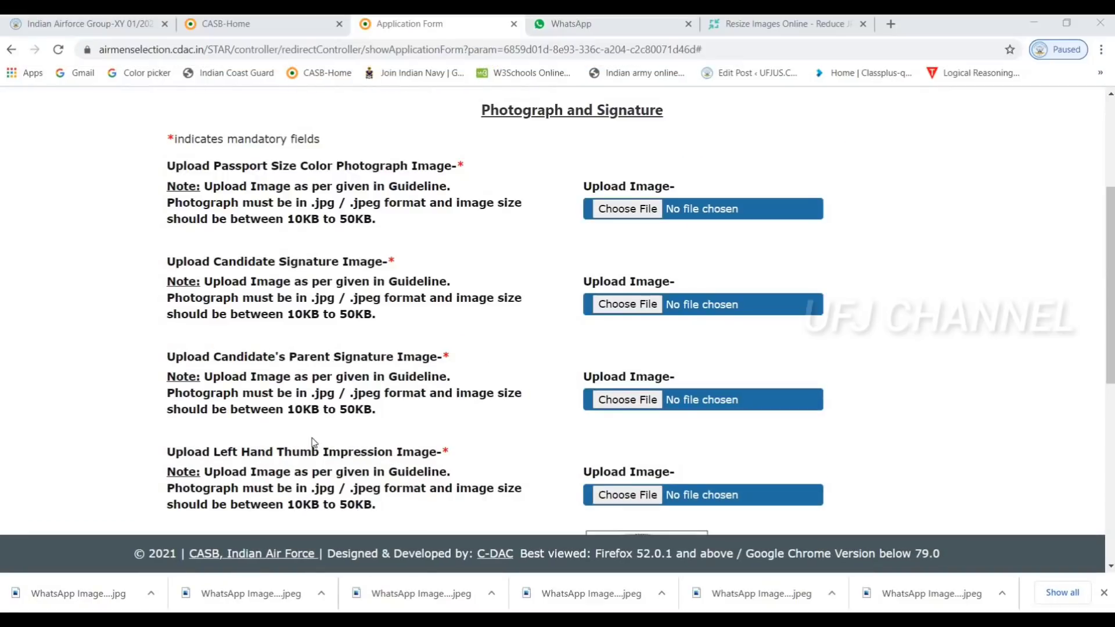
# Cancel a first file pick and review the photograph's format and size rule
pyautogui.click(620, 211)
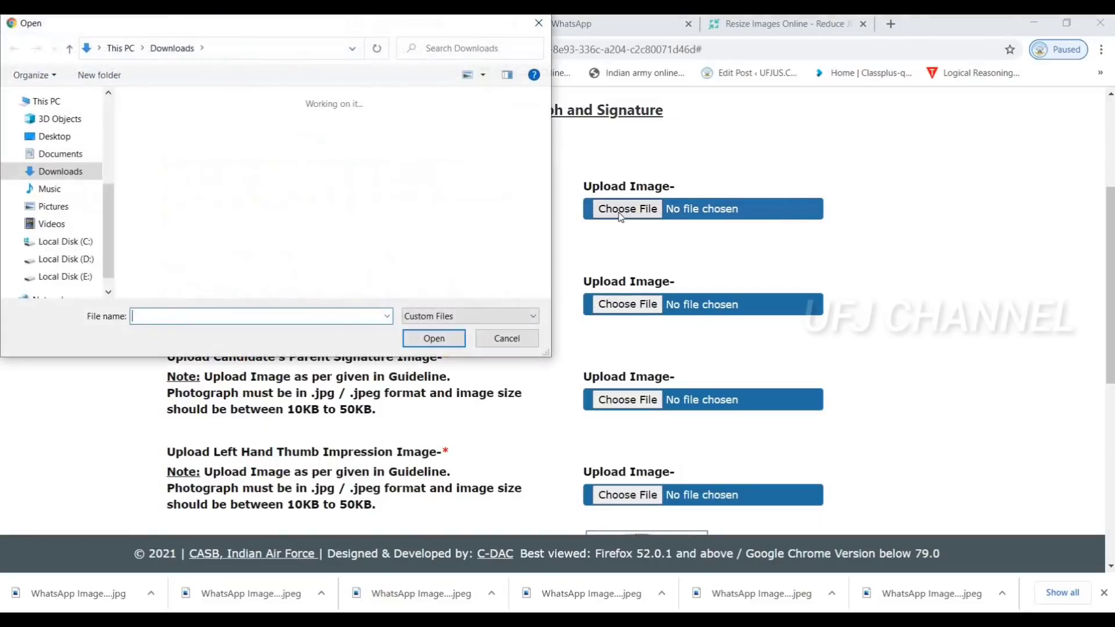
pyautogui.click(516, 338)
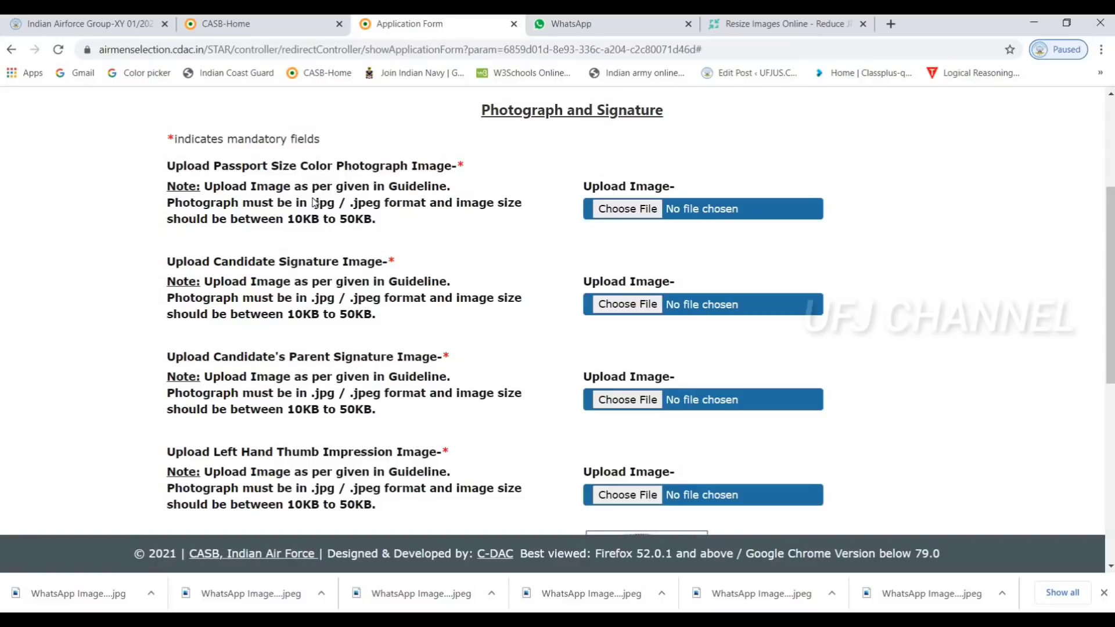
pyautogui.moveTo(312, 203); pyautogui.dragTo(388, 235)
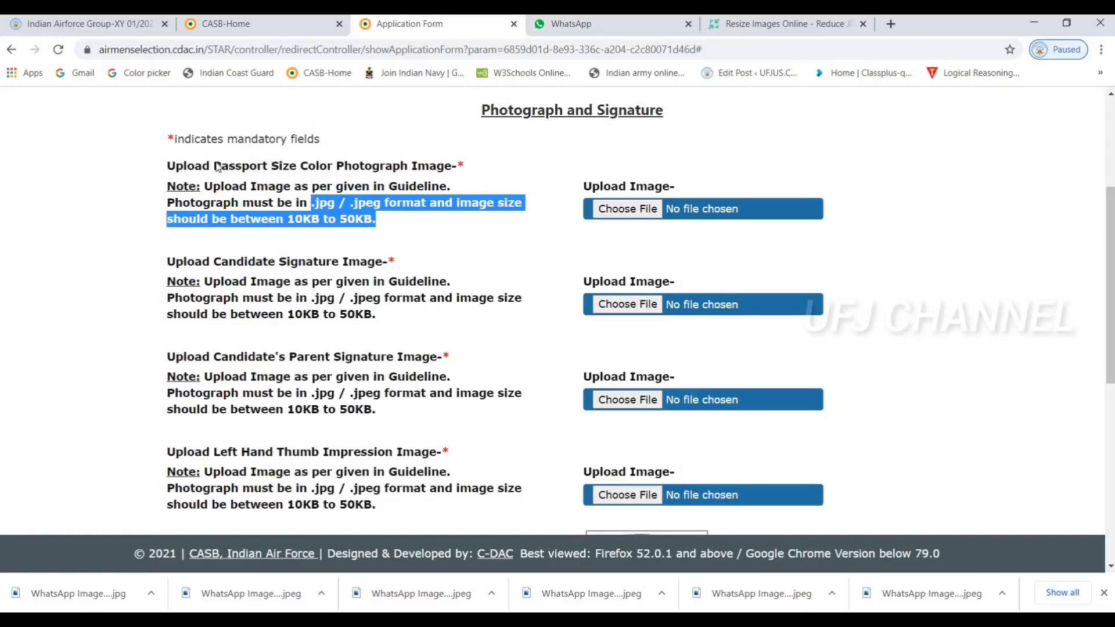
pyautogui.doubleClick(189, 166)
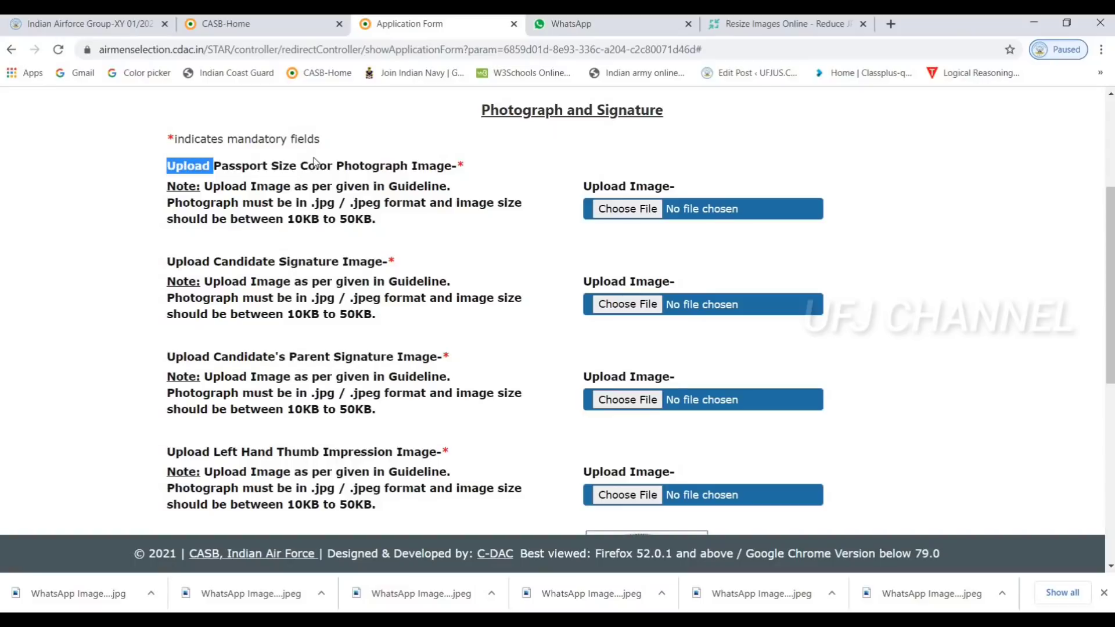
# Attach the 9.11.19 AM photo from Downloads and close the Success popup
pyautogui.click(628, 213)
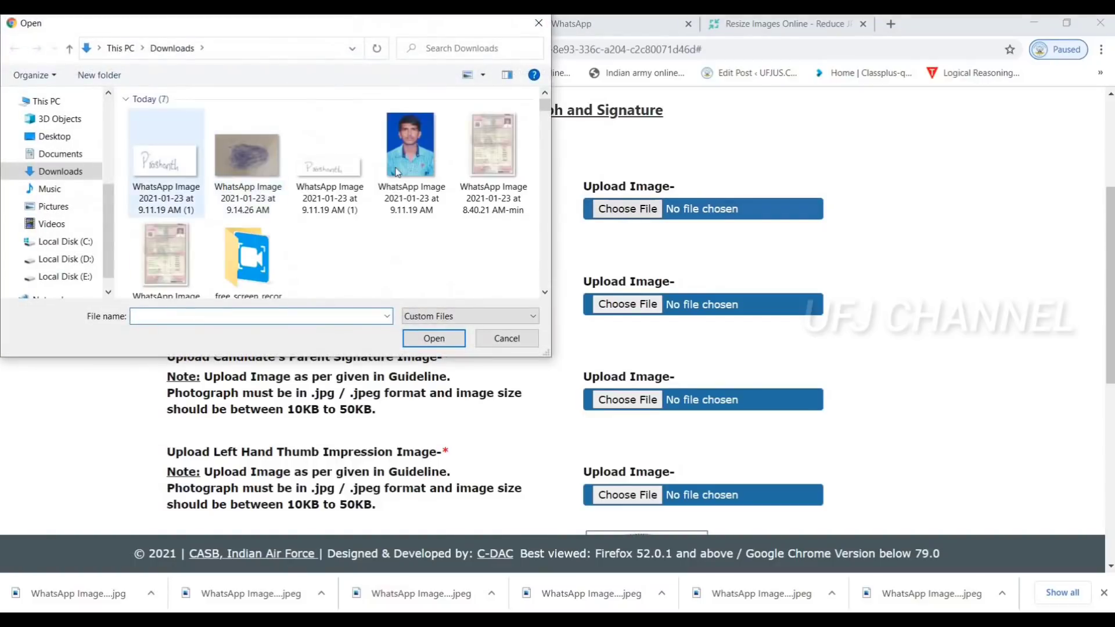
pyautogui.click(403, 172)
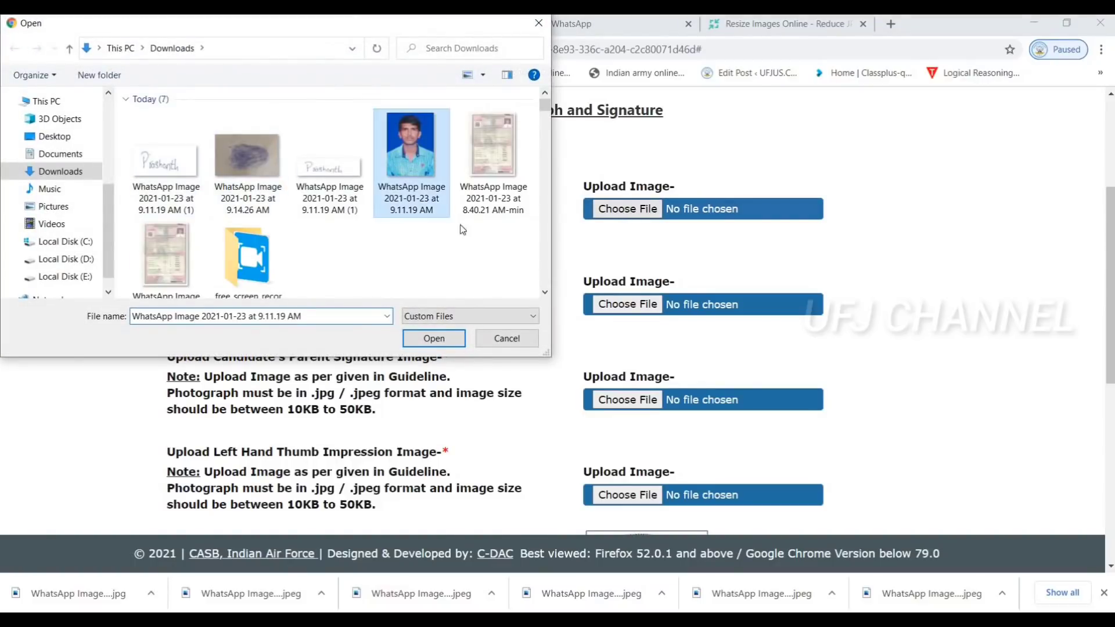
pyautogui.click(448, 338)
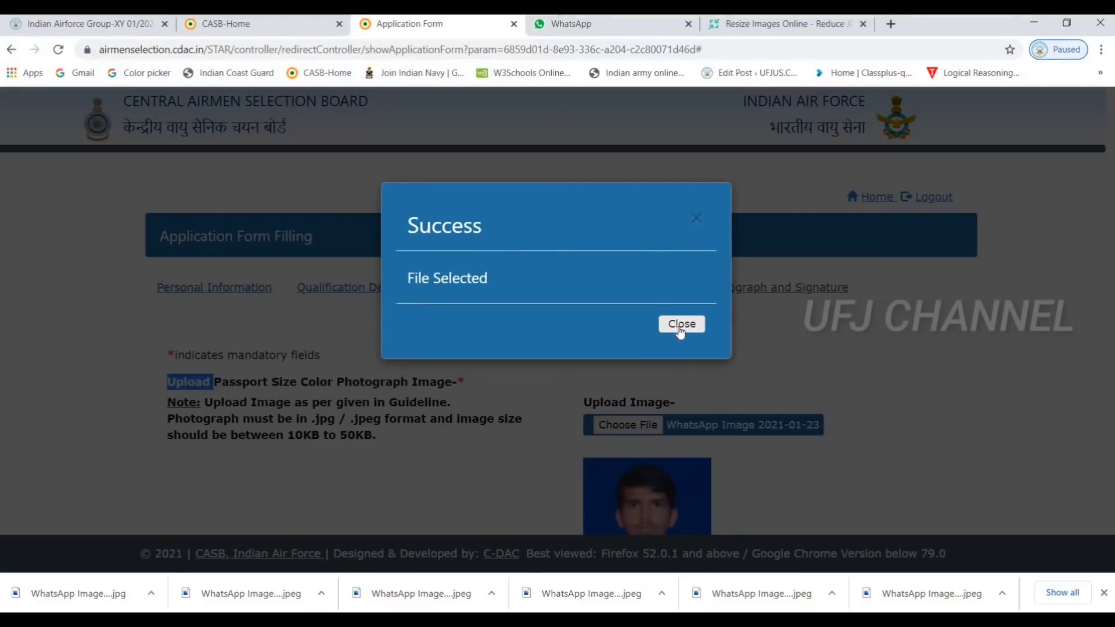
pyautogui.click(681, 325)
pyautogui.scroll(-6, 678, 322)
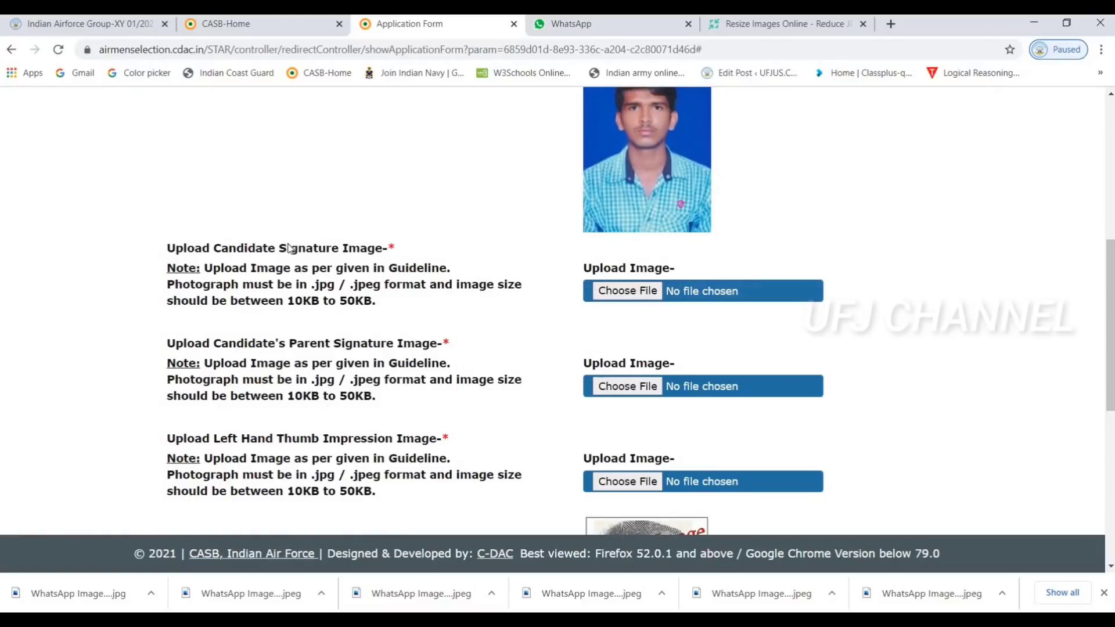
# Attach the 9.11.19 AM (1) image as the candidate's signature and close the Success popup
pyautogui.moveTo(279, 249); pyautogui.dragTo(418, 249)
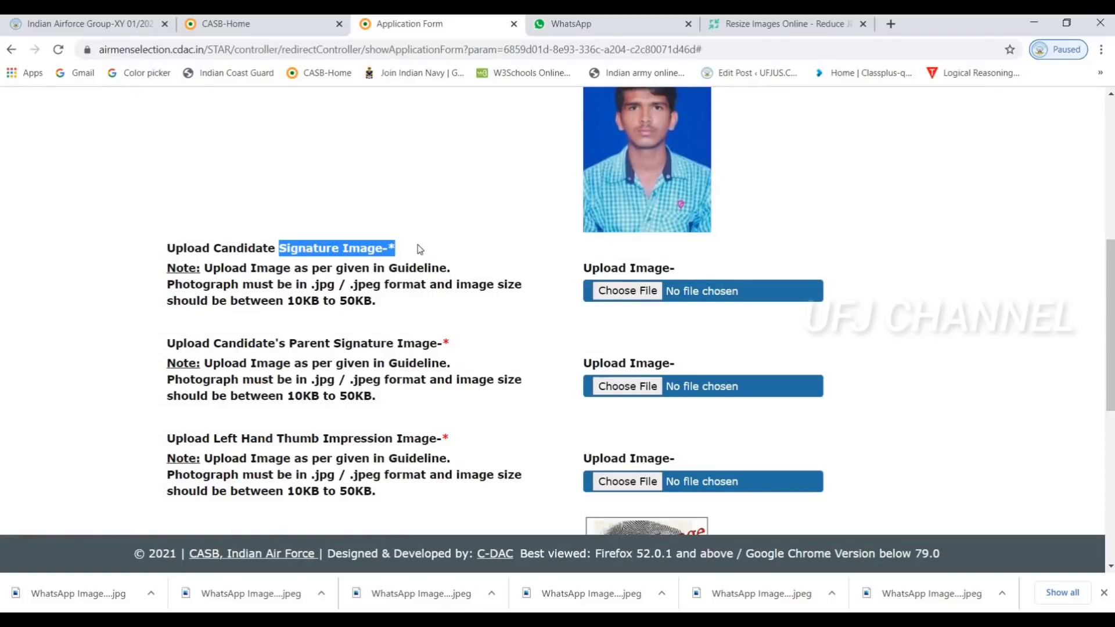
pyautogui.click(616, 291)
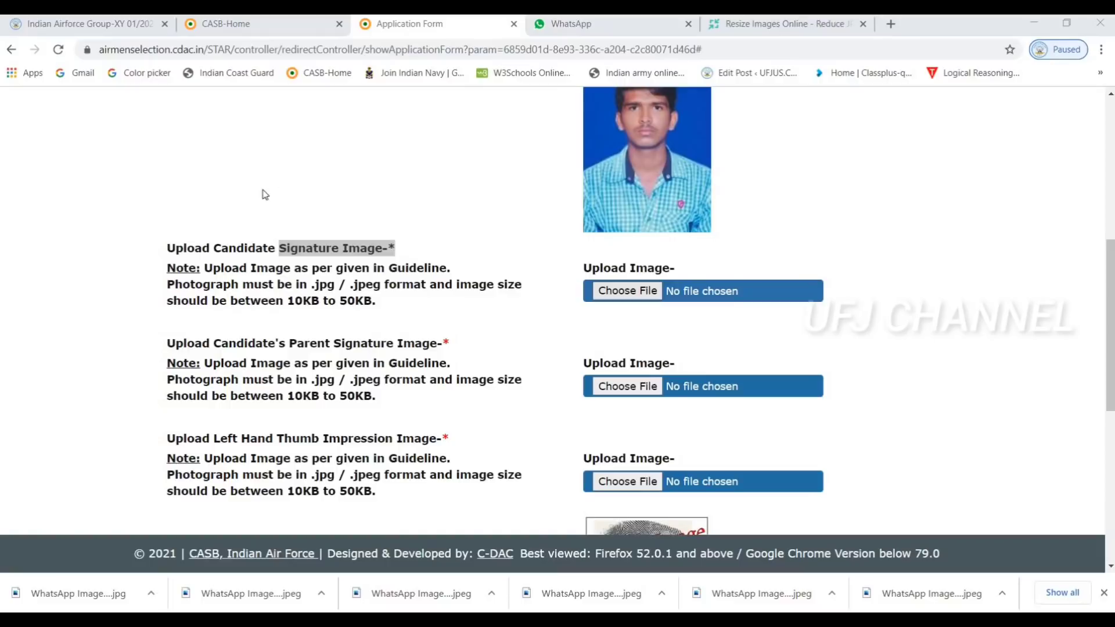
pyautogui.click(186, 188)
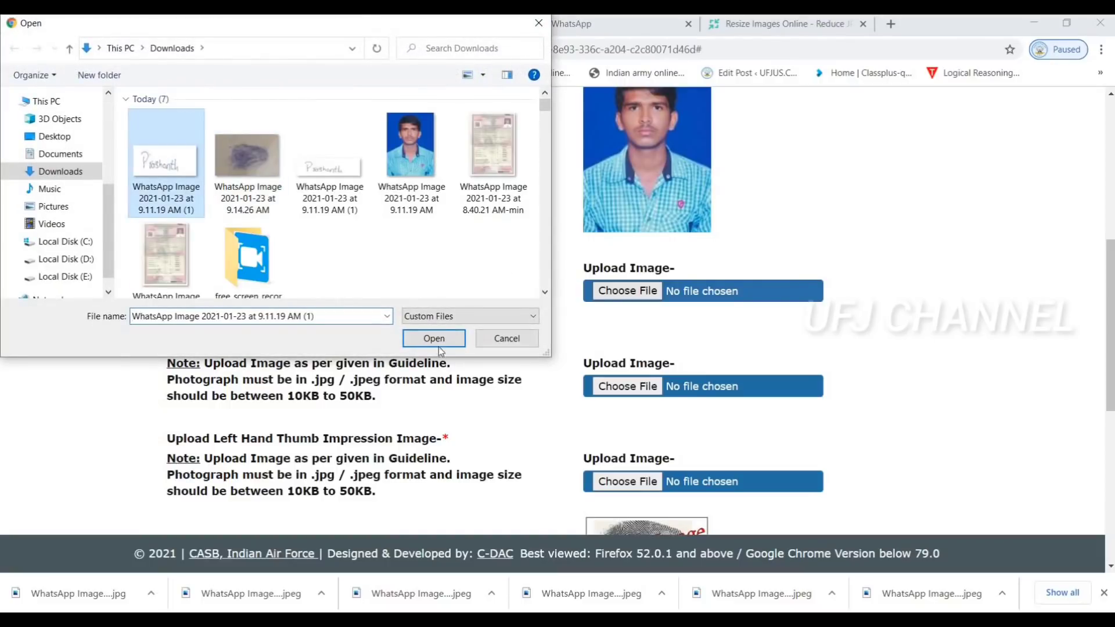
pyautogui.click(432, 339)
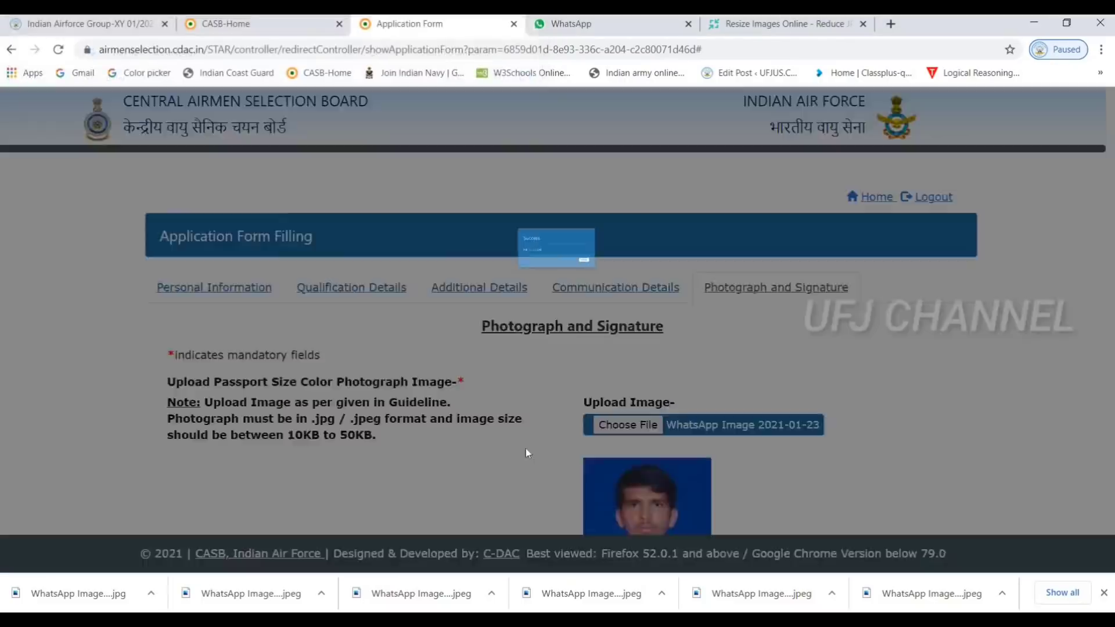
pyautogui.click(681, 324)
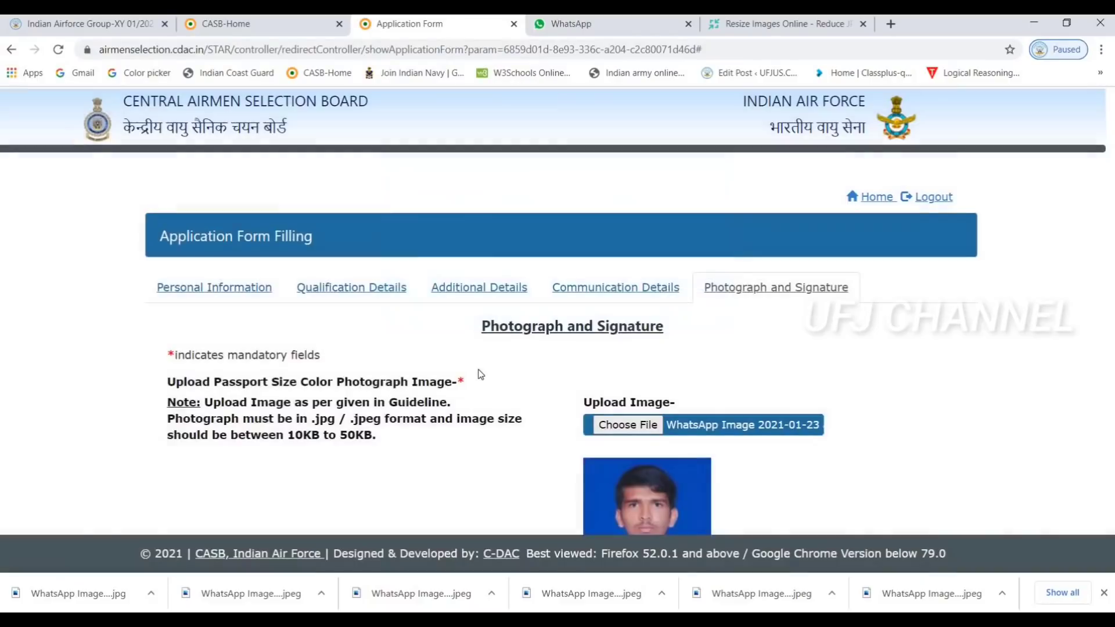
pyautogui.scroll(-10, 480, 360)
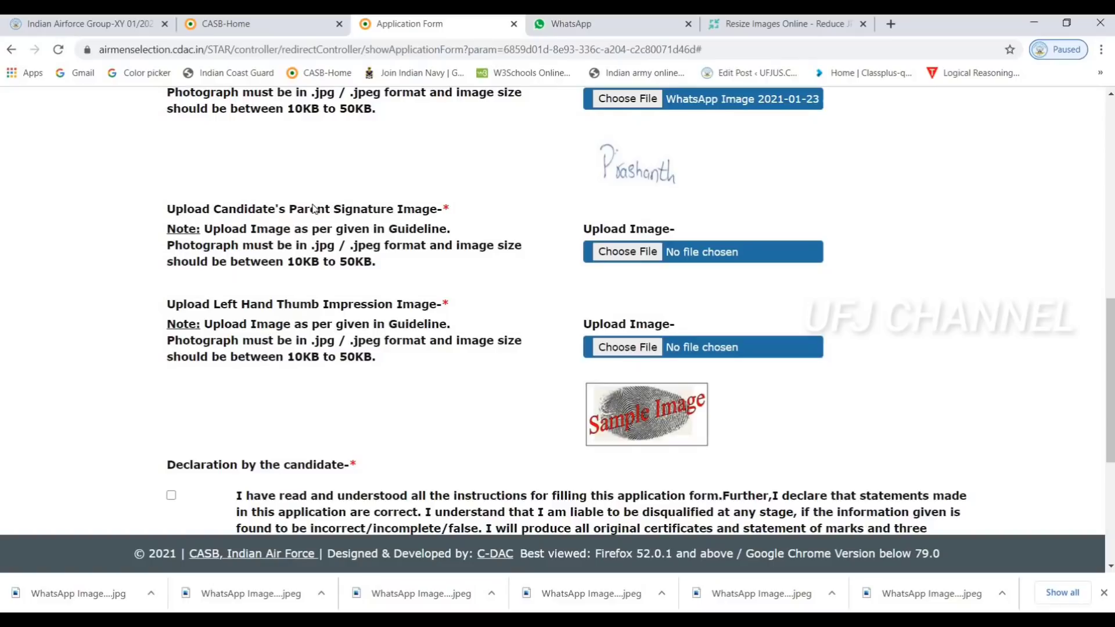
# Attach the 9.11.19 AM (1) image as the parent's signature and close the Success popup
pyautogui.moveTo(213, 209); pyautogui.dragTo(394, 216)
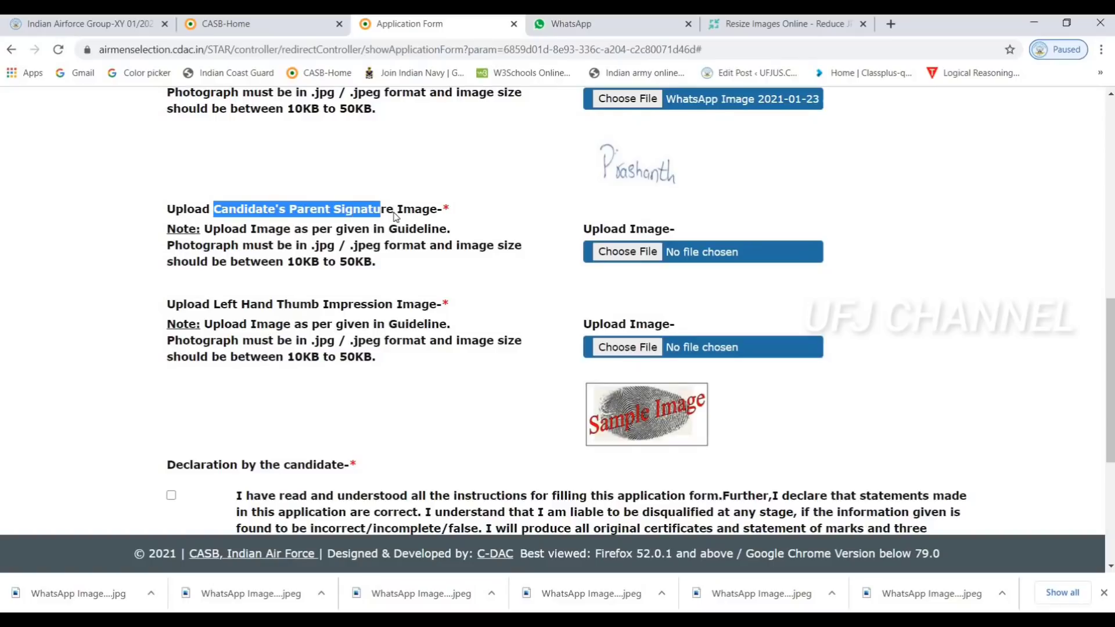
pyautogui.click(628, 253)
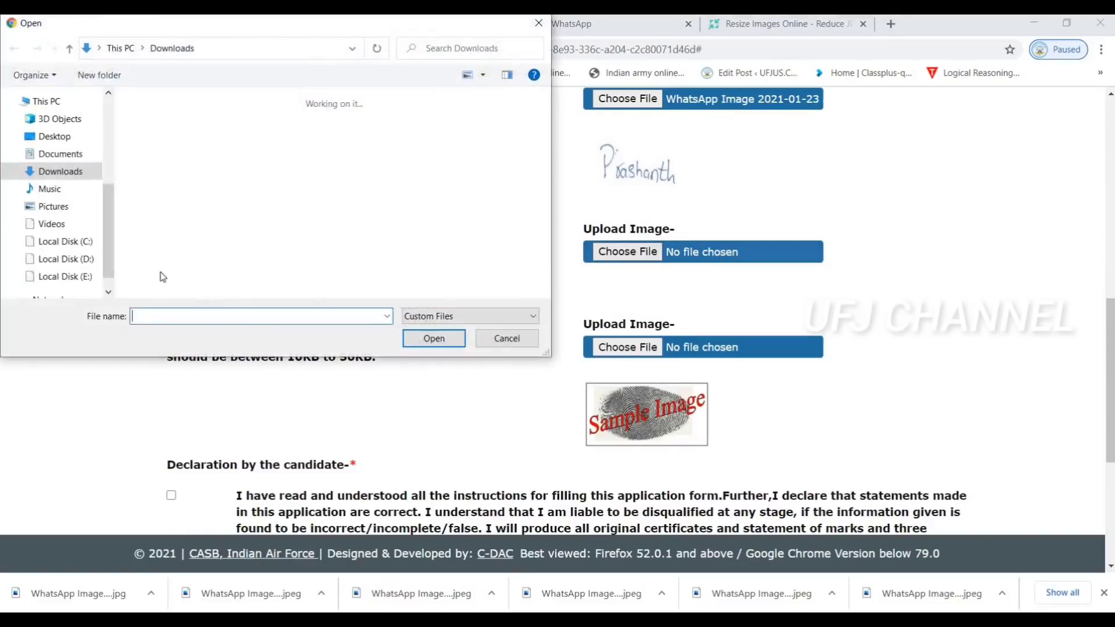
pyautogui.scroll(-5, 284, 222)
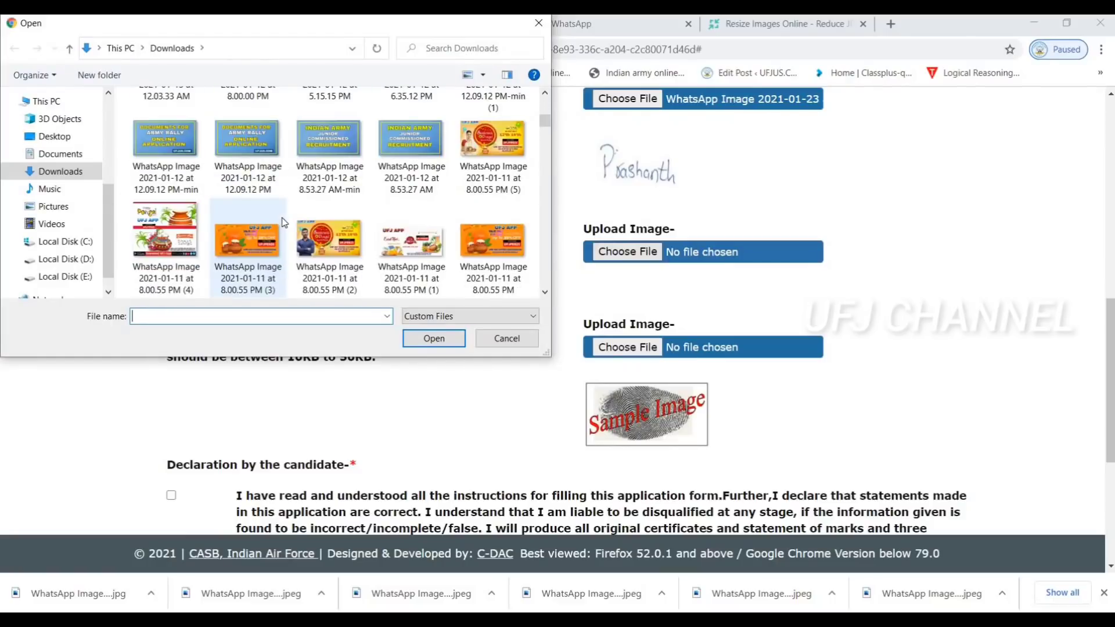
pyautogui.scroll(5, 284, 222)
pyautogui.click(189, 162)
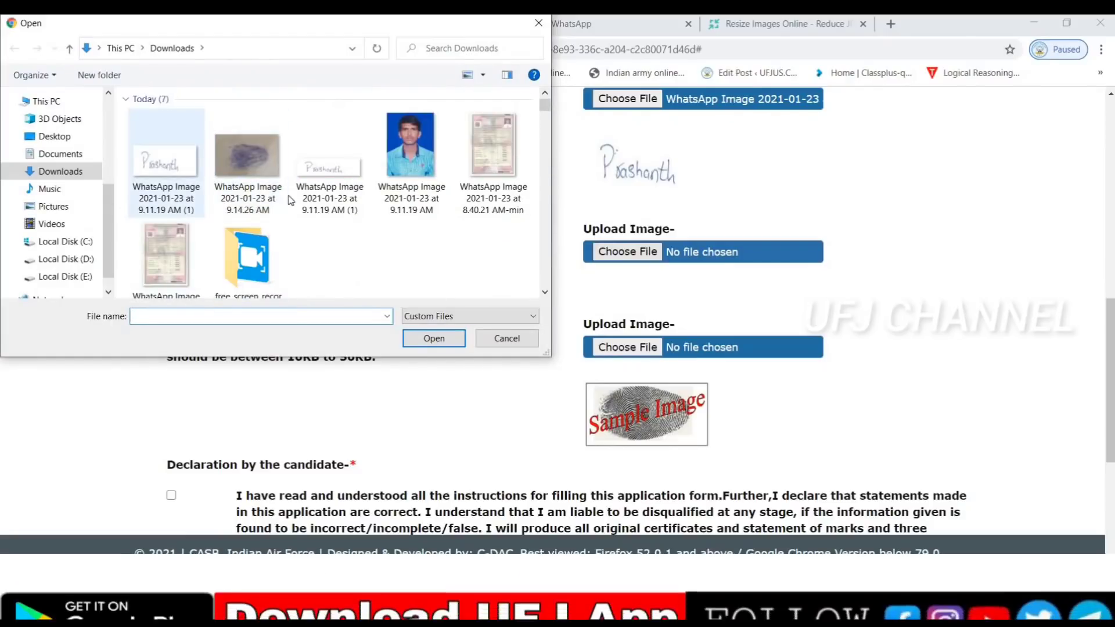
pyautogui.click(434, 339)
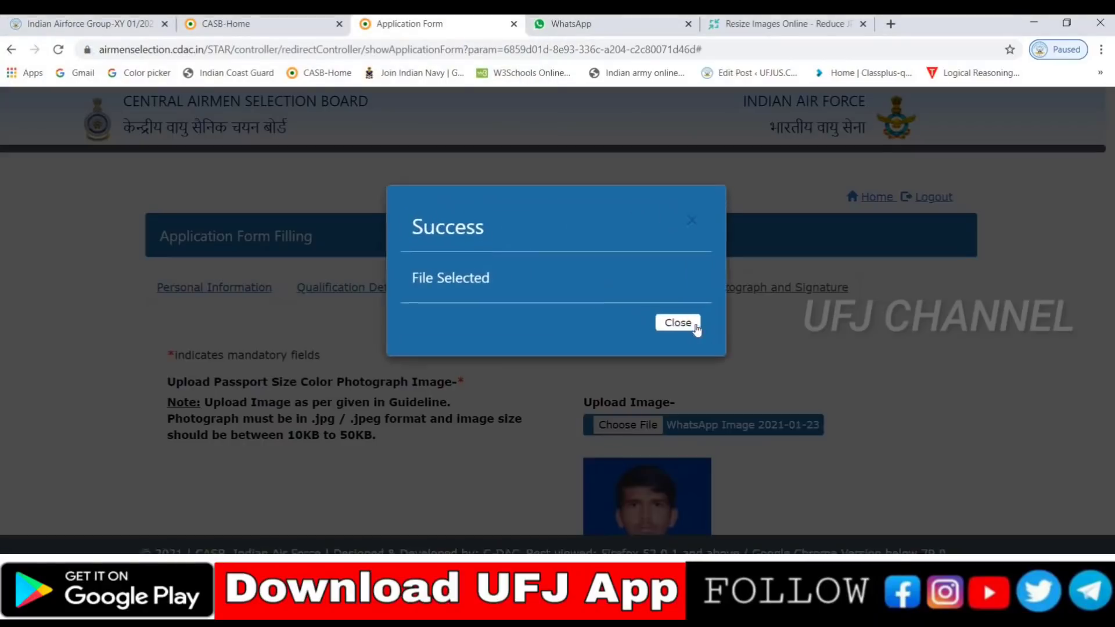
pyautogui.click(682, 324)
pyautogui.scroll(-6, 500, 348)
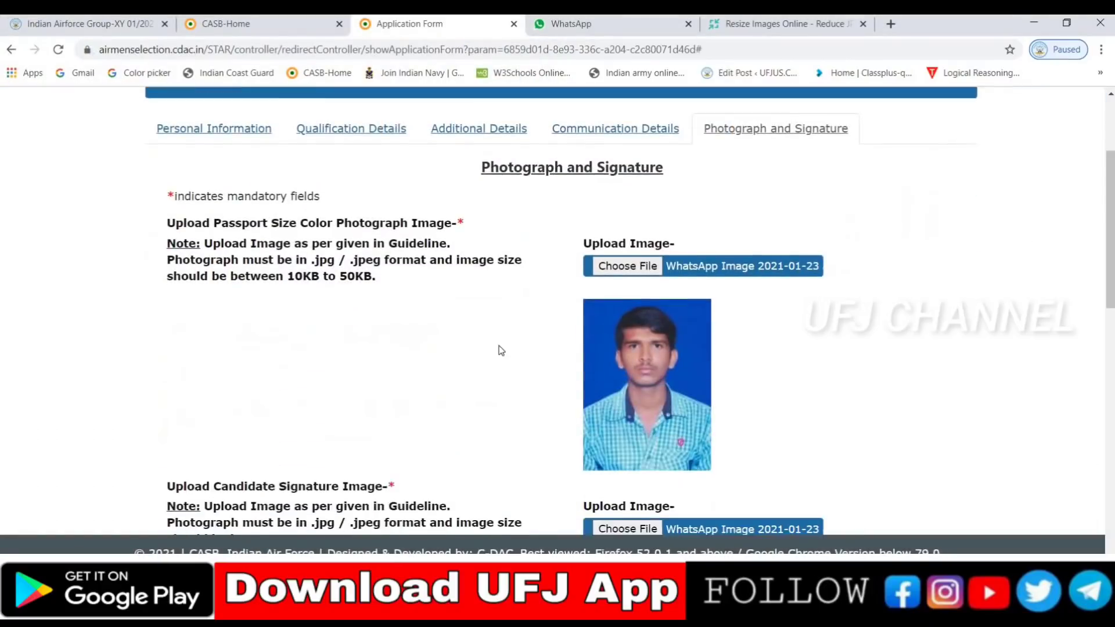
pyautogui.scroll(-3, 556, 469)
pyautogui.scroll(-2, 555, 470)
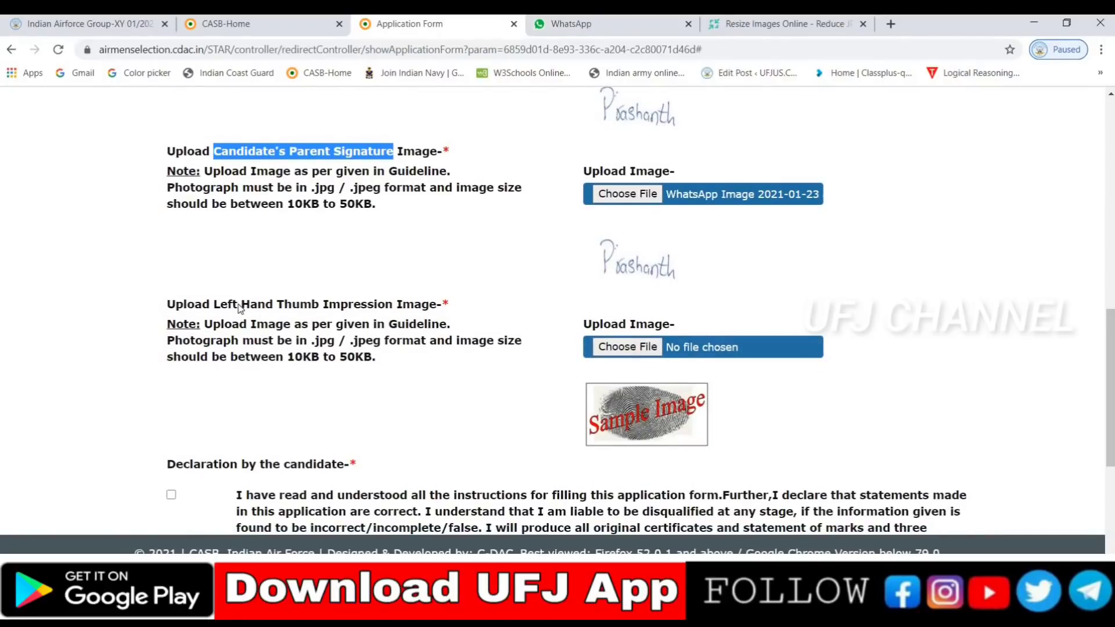
# Attach the 9.14.26 AM image as the left hand thumb impression and close the Success popup
pyautogui.moveTo(238, 304)
pyautogui.mouseDown()
pyautogui.moveTo(174, 293)
pyautogui.moveTo(434, 302)
pyautogui.mouseUp()
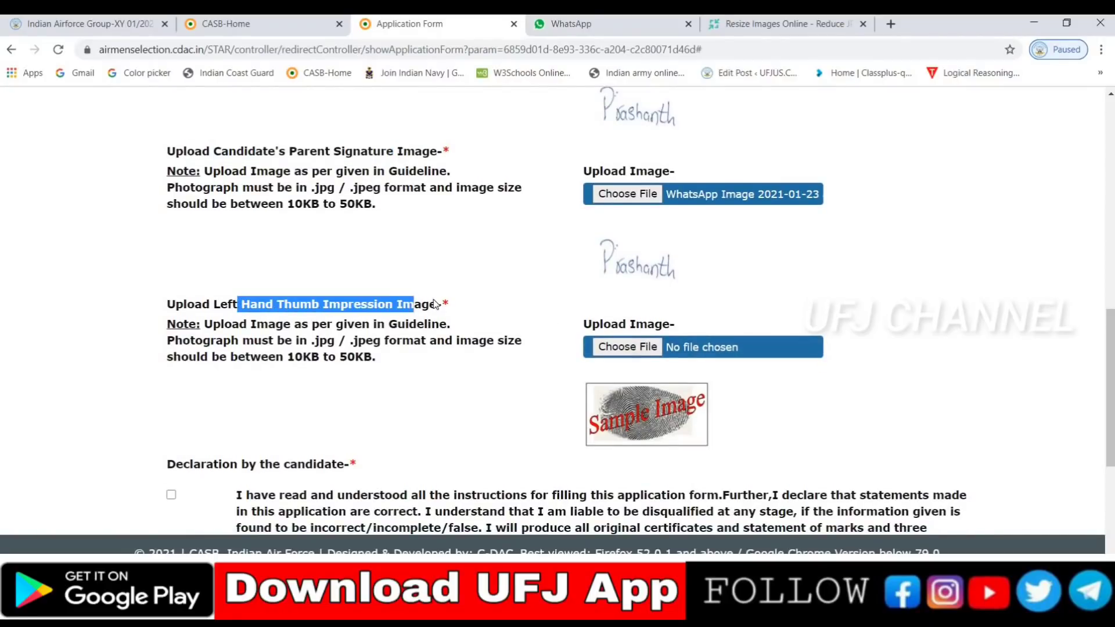
pyautogui.click(642, 351)
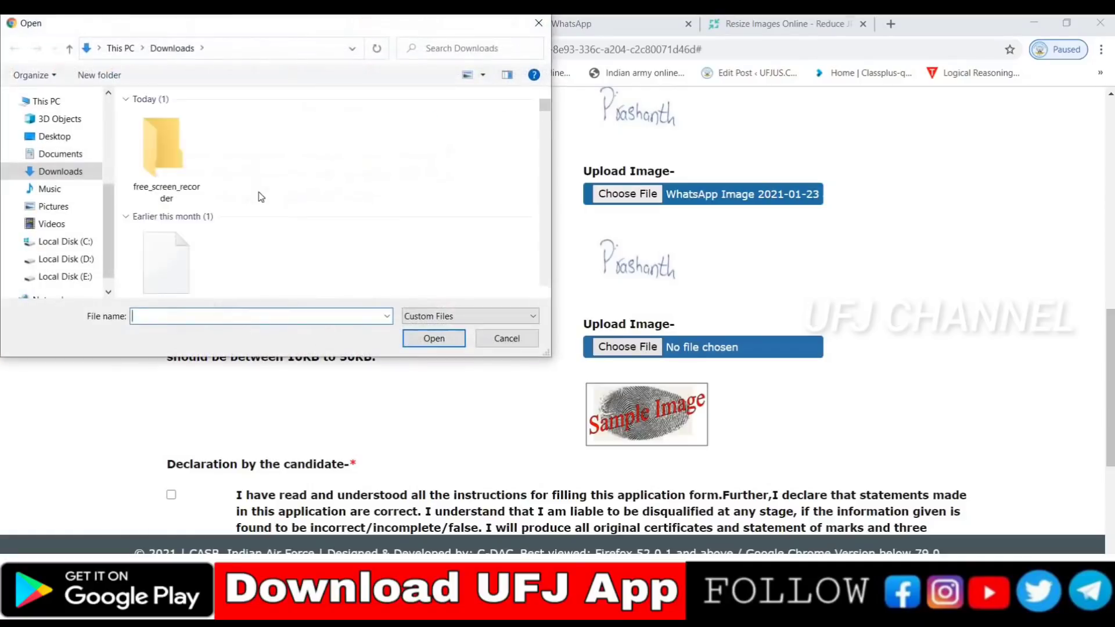
pyautogui.click(247, 156)
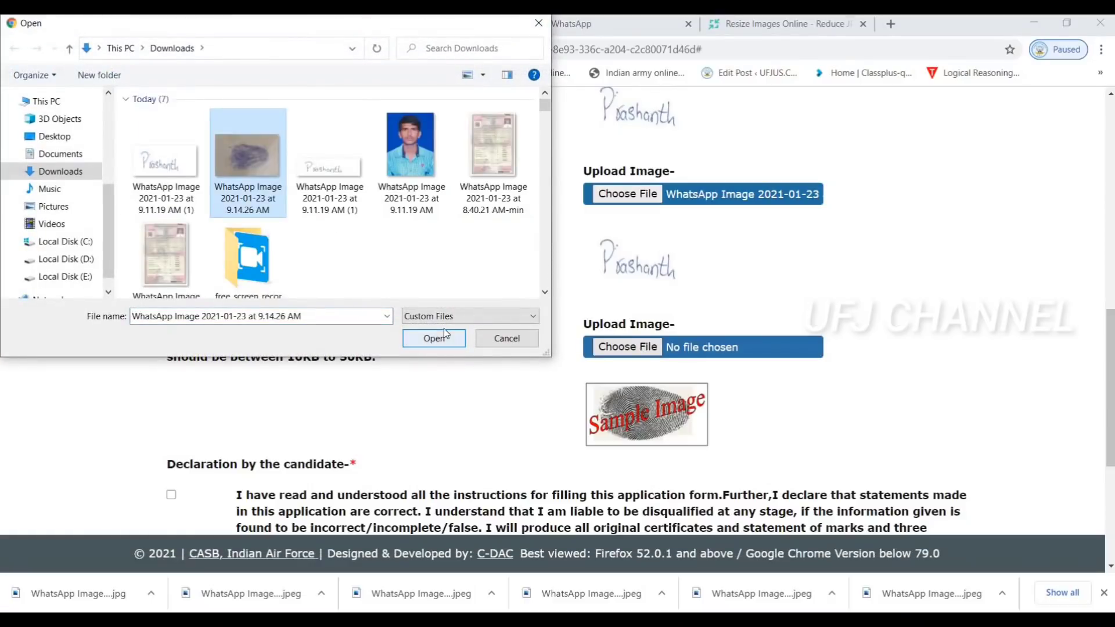
pyautogui.click(444, 339)
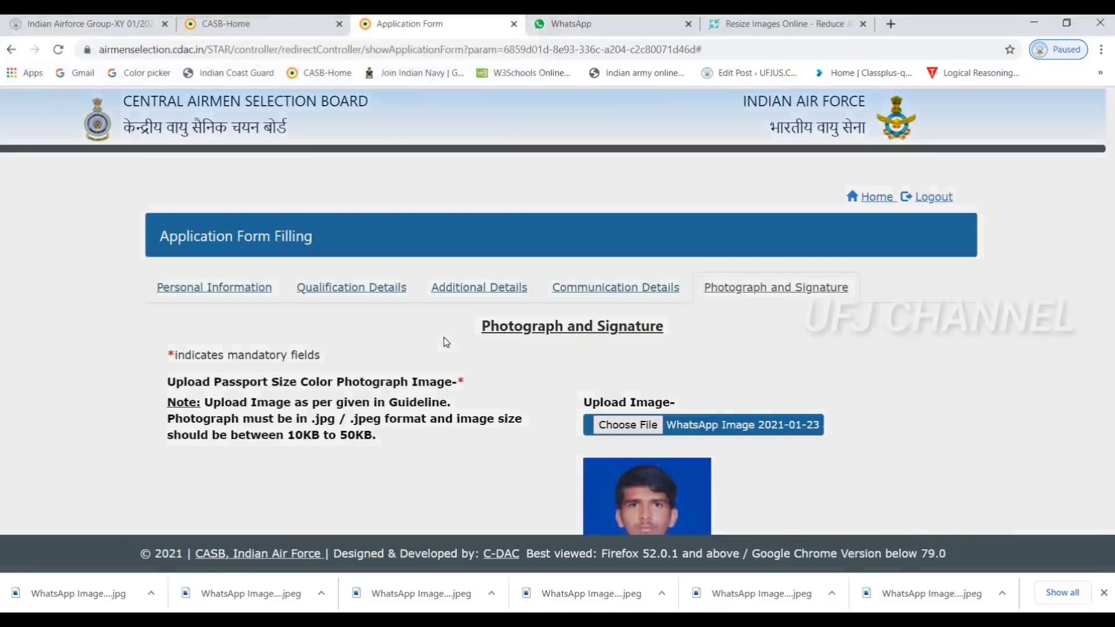
pyautogui.click(683, 324)
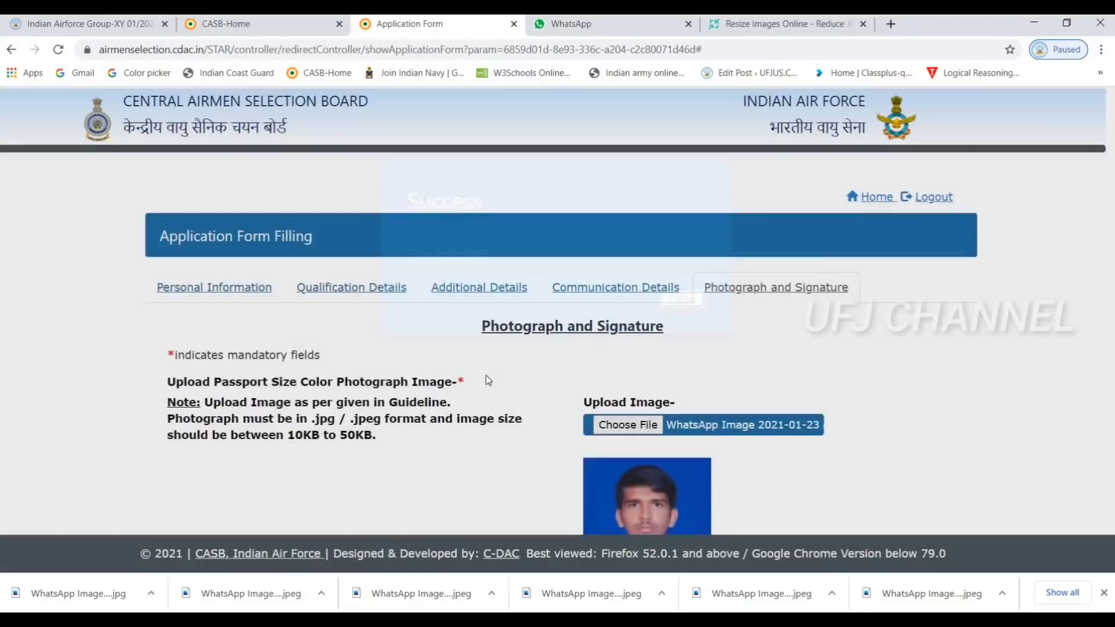
pyautogui.scroll(-5, 499, 364)
pyautogui.scroll(-11, 502, 364)
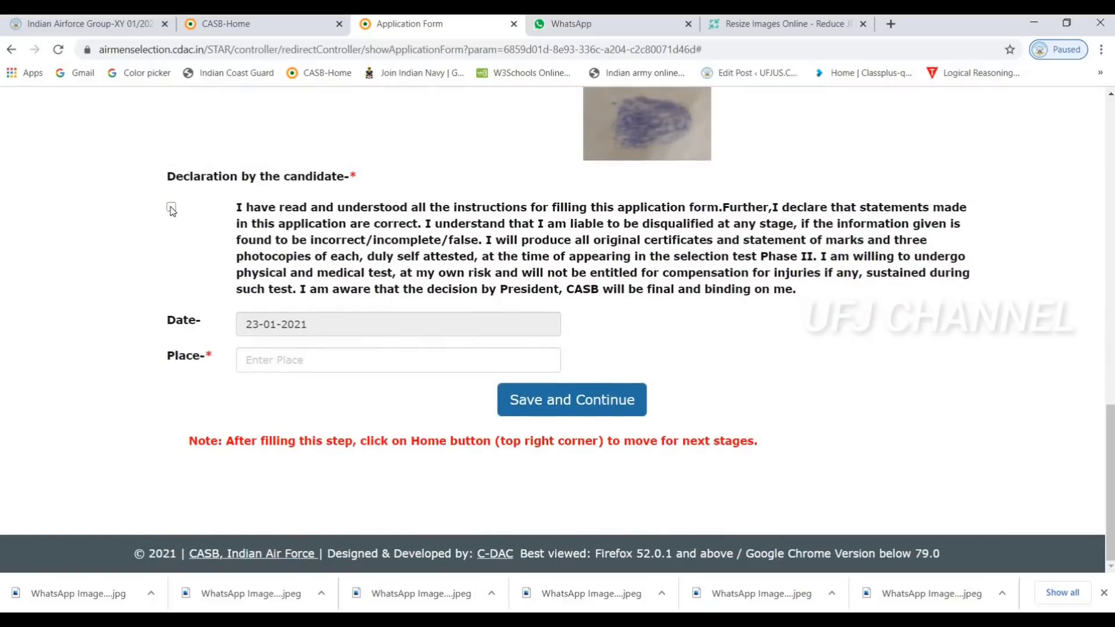
# Tick the candidate declaration checkbox to begin entering the place
pyautogui.click(294, 367)
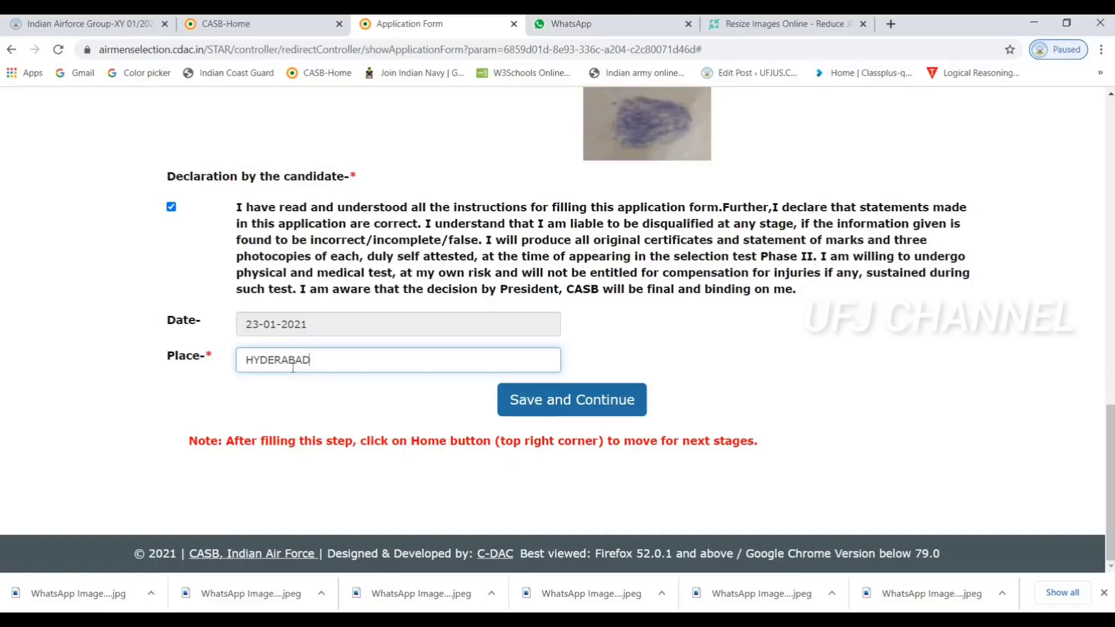
# Save the photo and signature details, dismiss the success dialog, and go to Select City
pyautogui.click(586, 411)
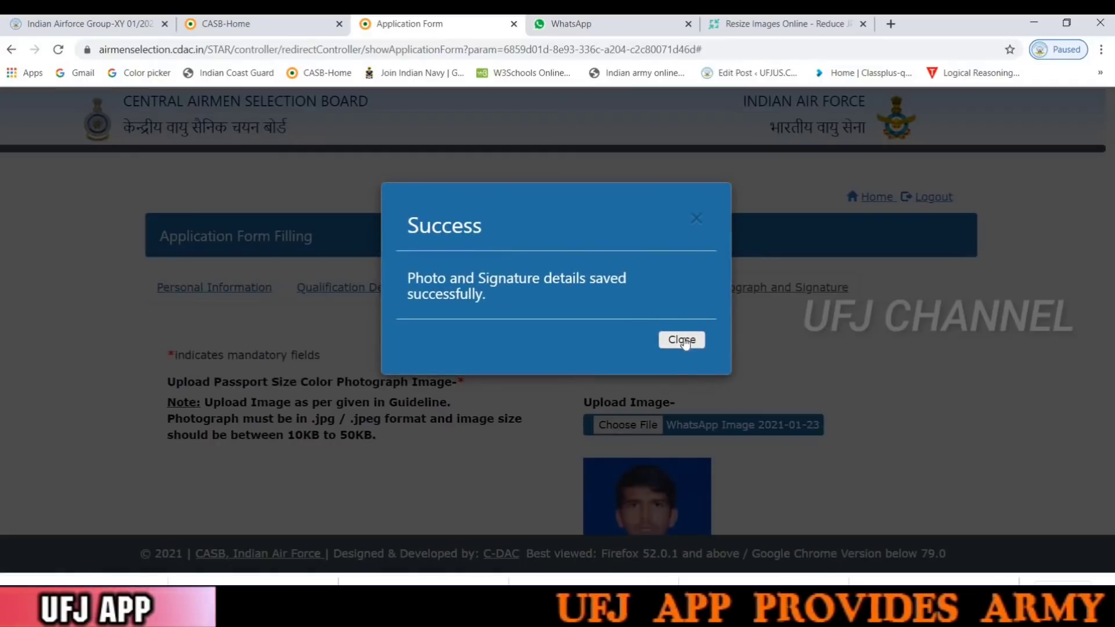
pyautogui.click(683, 341)
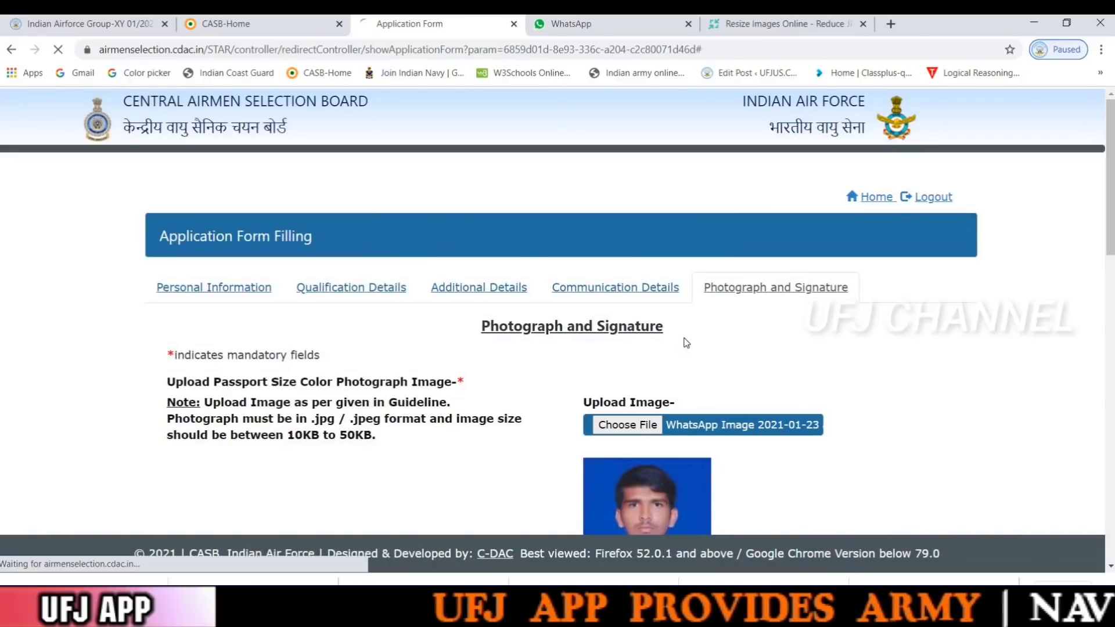
pyautogui.scroll(-1, 684, 343)
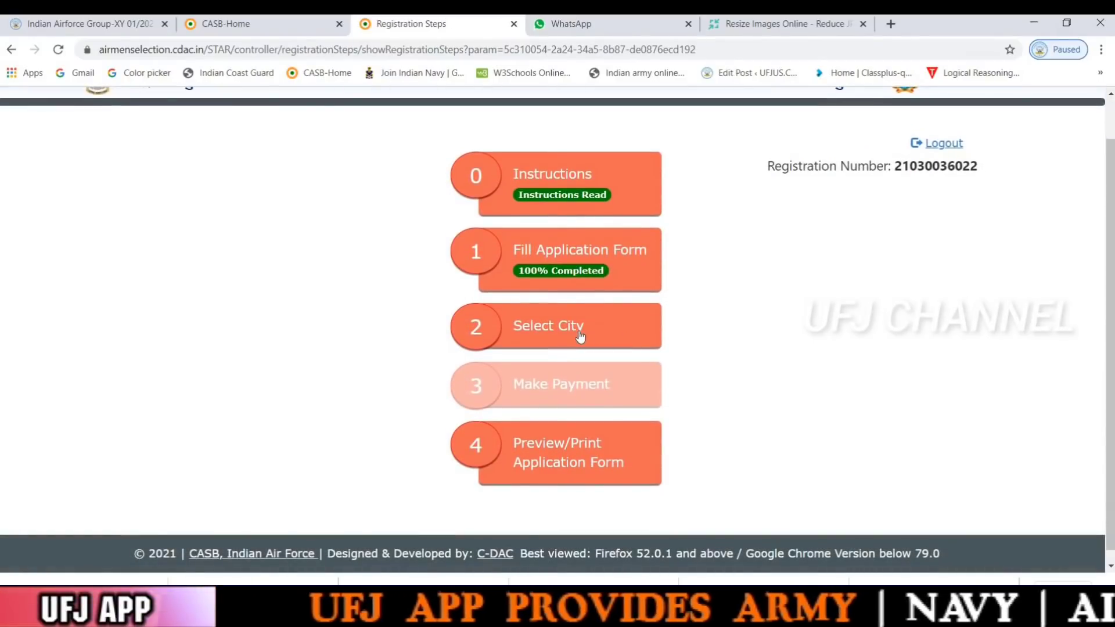
pyautogui.click(579, 337)
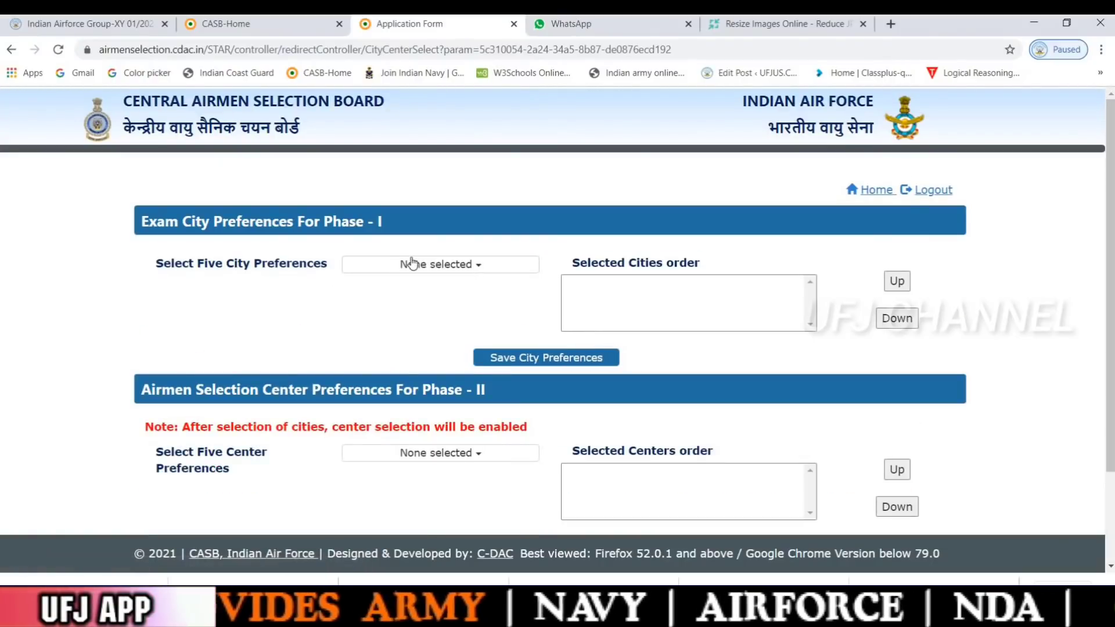
# Open the 'None selected' city dropdown and browse the full list of Phase I exam cities
pyautogui.click(445, 267)
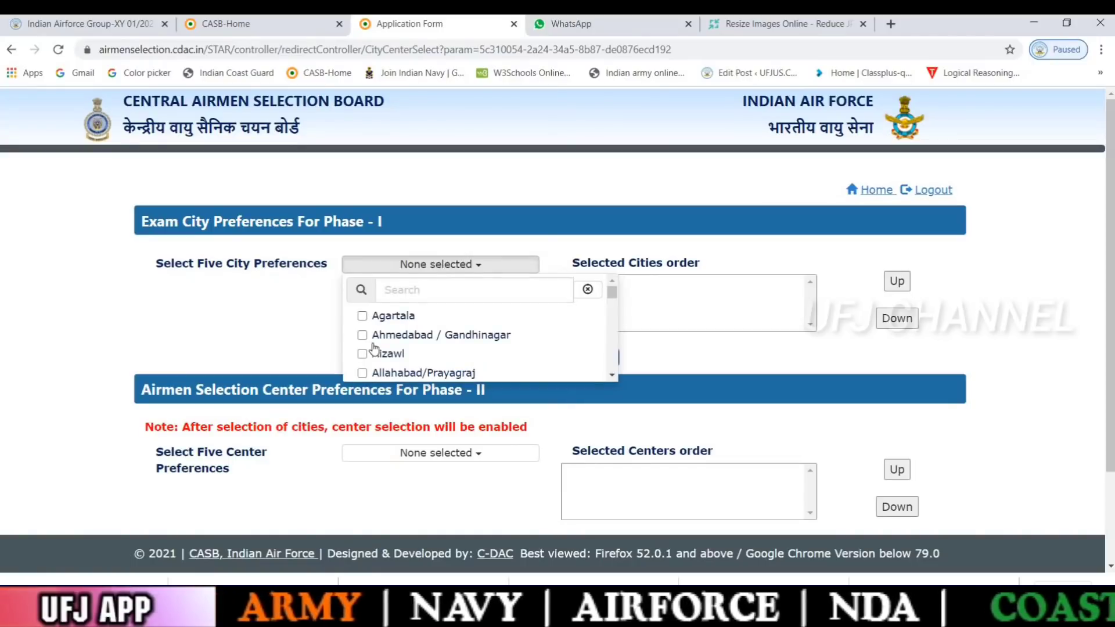
pyautogui.scroll(-7, 381, 330)
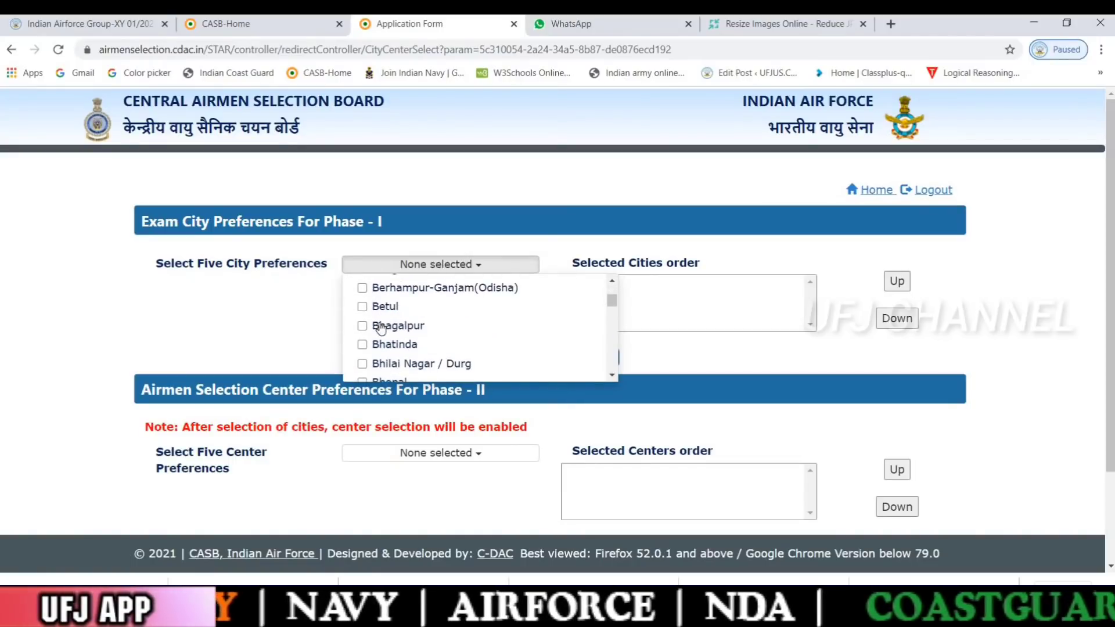
pyautogui.scroll(-5, 397, 307)
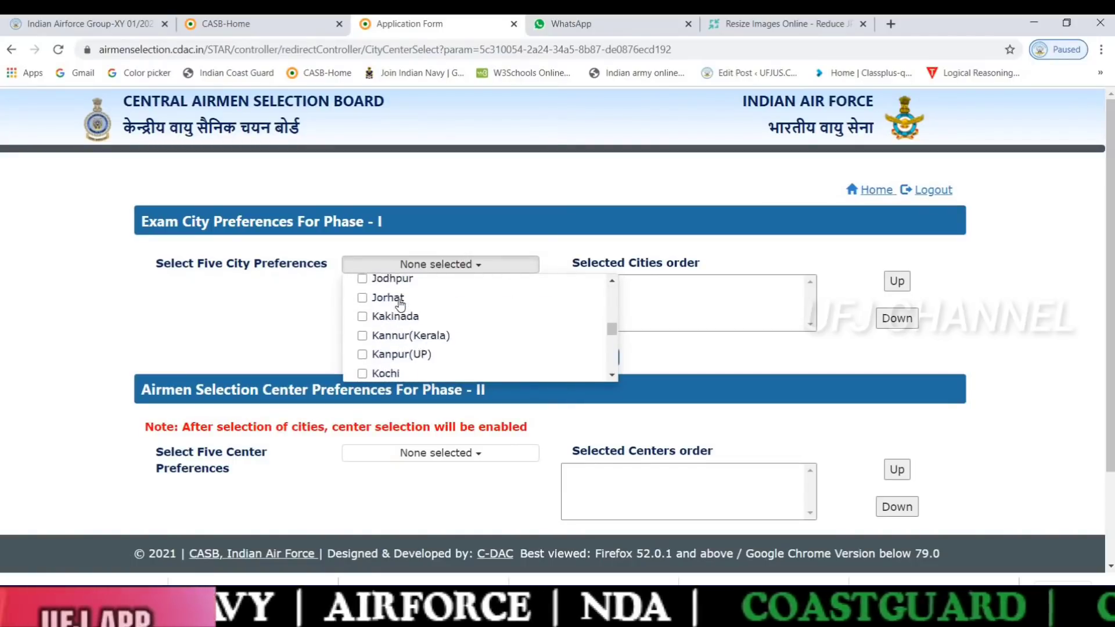
pyautogui.scroll(1, 401, 303)
pyautogui.scroll(-1, 401, 304)
pyautogui.scroll(1, 401, 303)
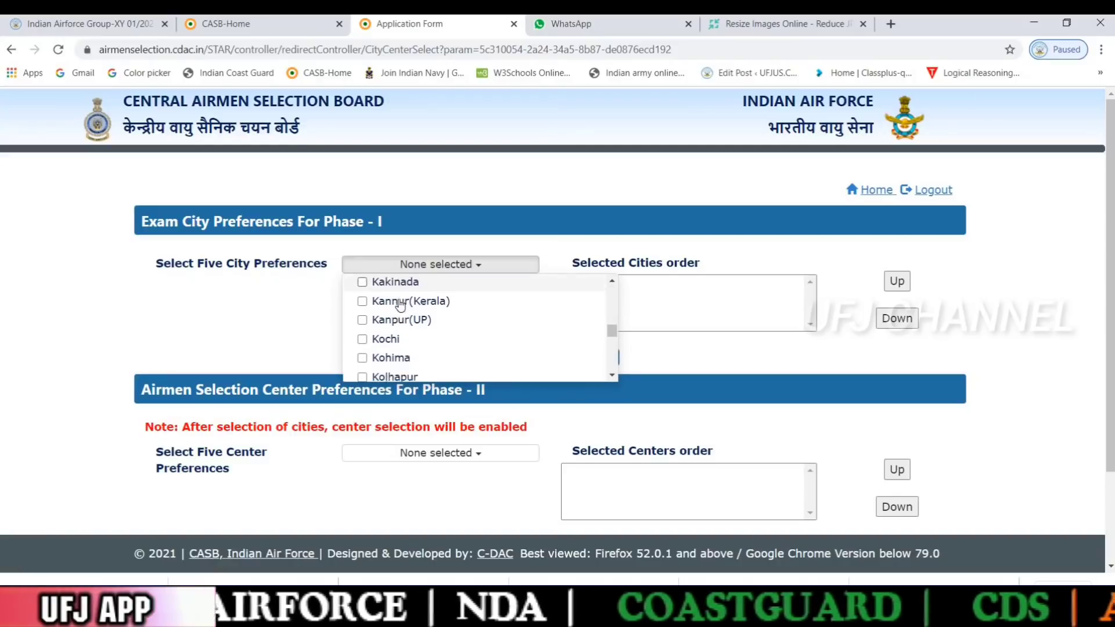
pyautogui.scroll(-5, 401, 303)
pyautogui.scroll(-10, 401, 303)
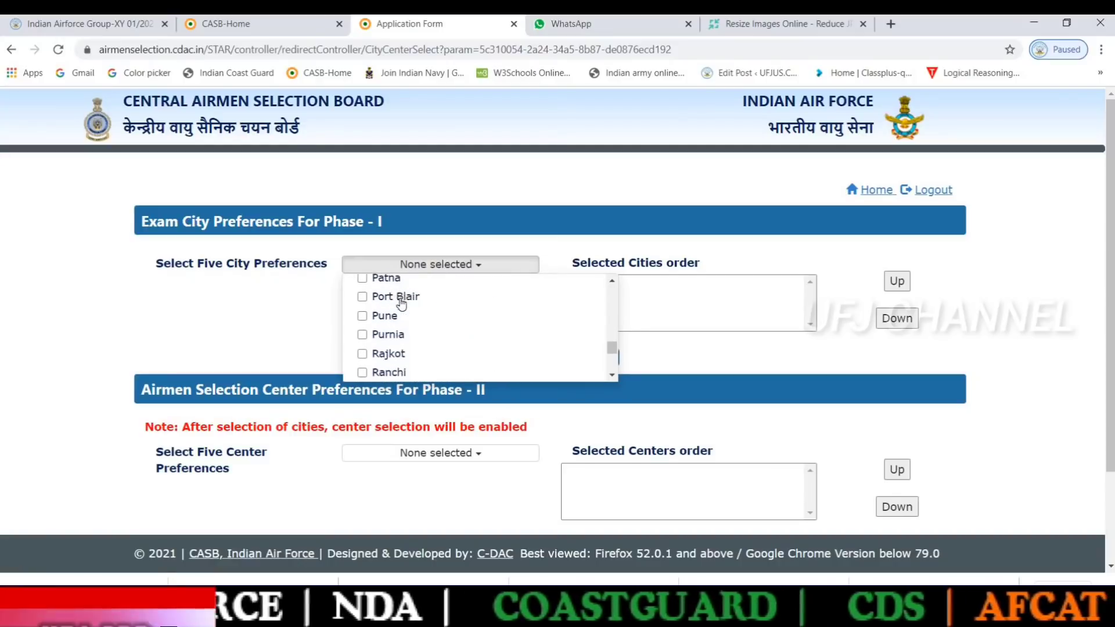
pyautogui.scroll(-2, 401, 303)
pyautogui.scroll(2, 401, 303)
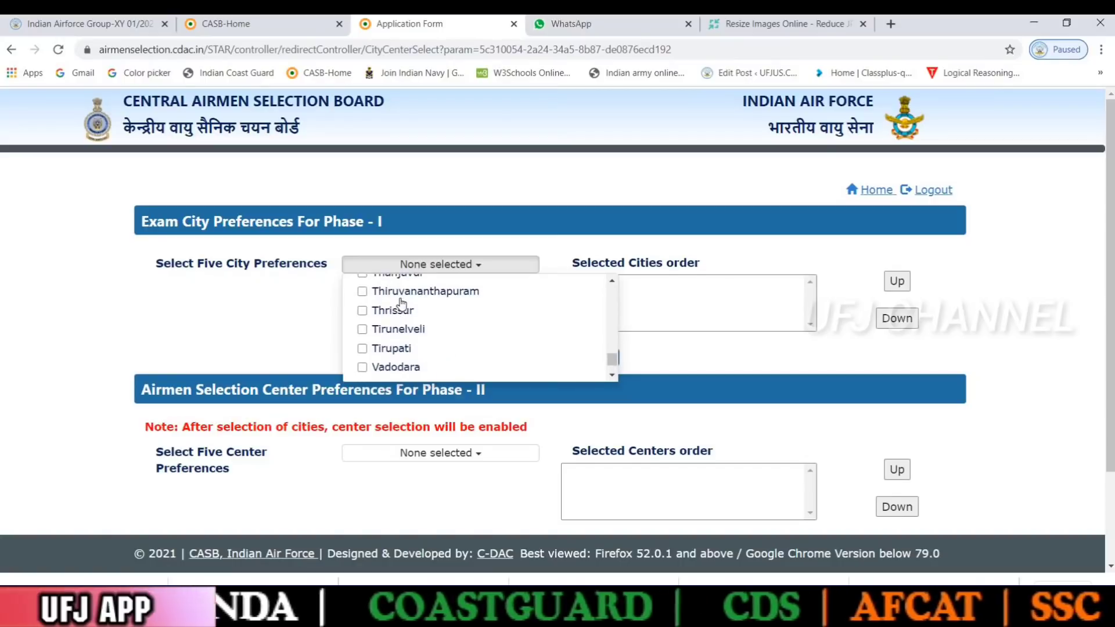
pyautogui.scroll(2, 400, 304)
pyautogui.scroll(2, 401, 303)
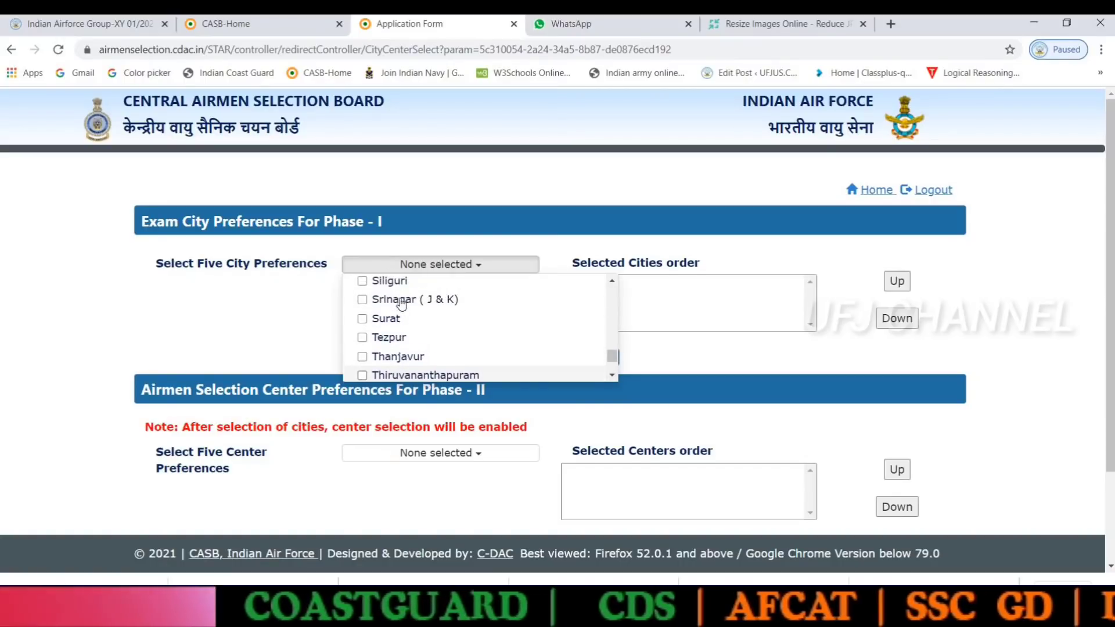
pyautogui.scroll(-1, 401, 304)
pyautogui.scroll(-4, 400, 303)
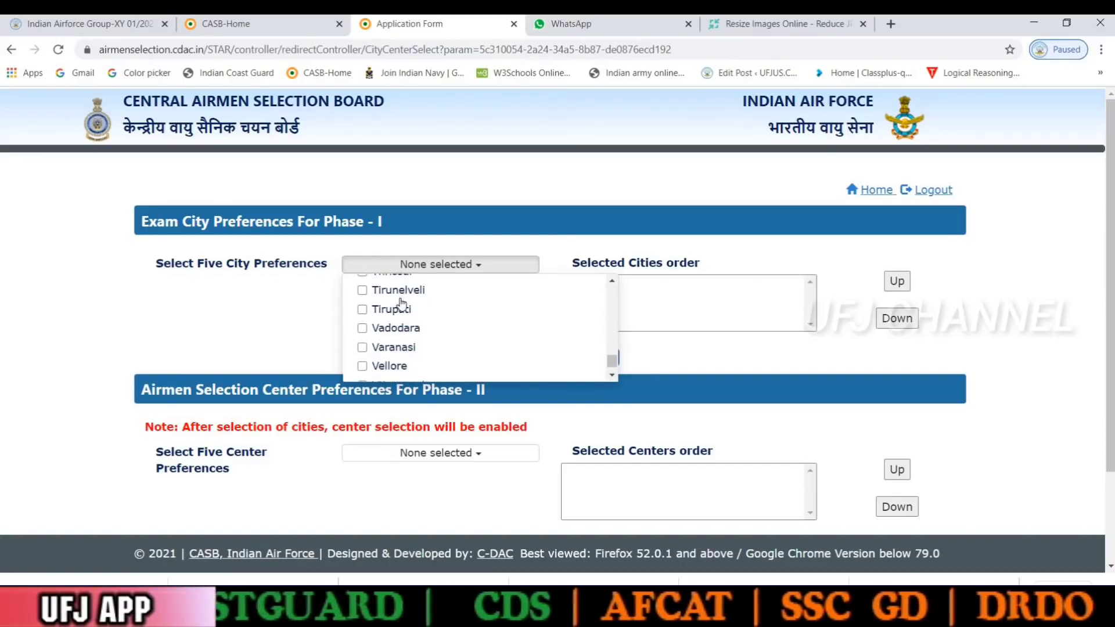
pyautogui.scroll(-1, 401, 304)
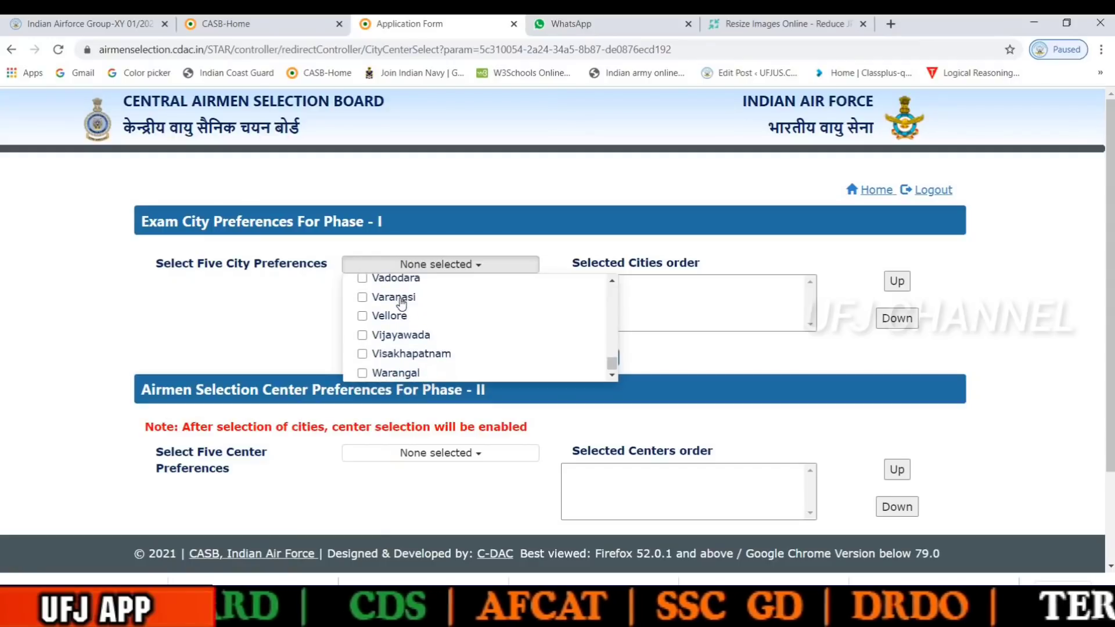
pyautogui.scroll(-1, 420, 354)
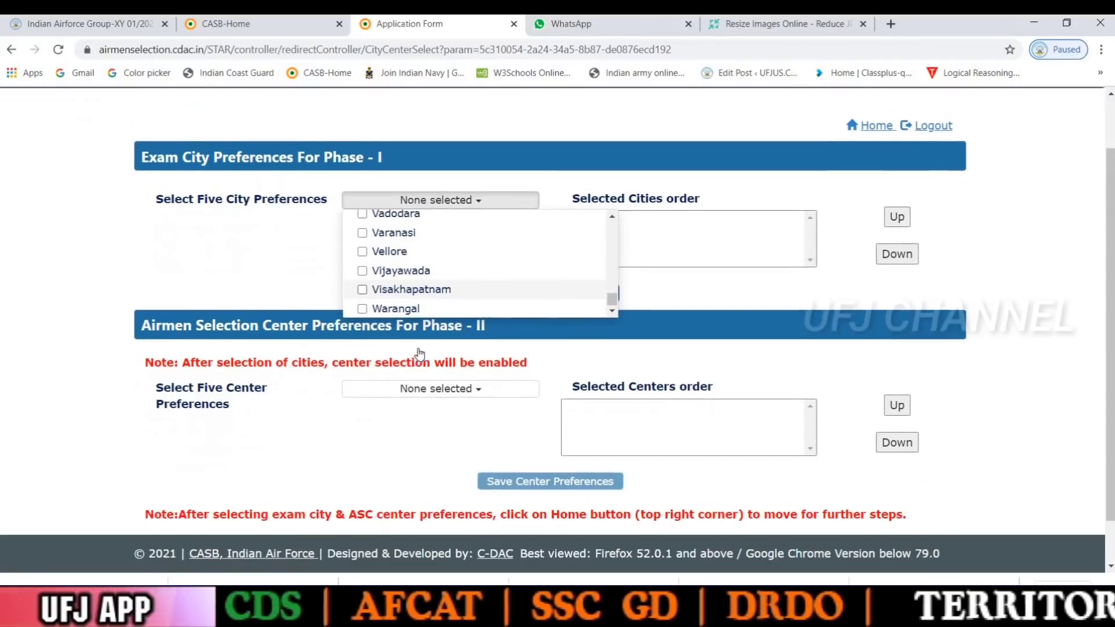
pyautogui.scroll(1, 420, 354)
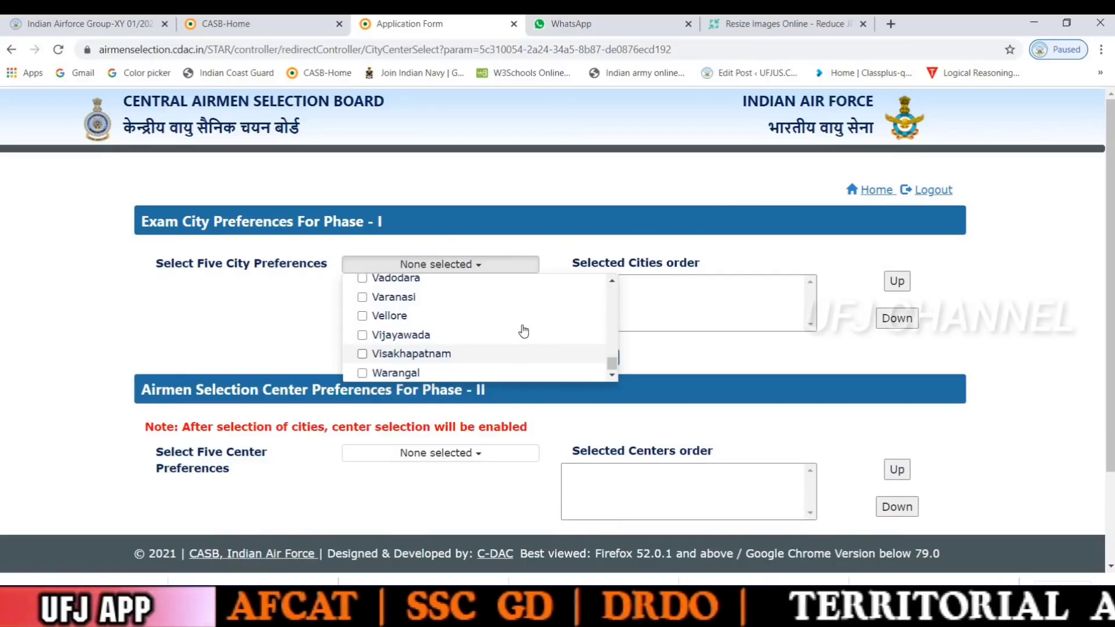
pyautogui.scroll(5, 449, 289)
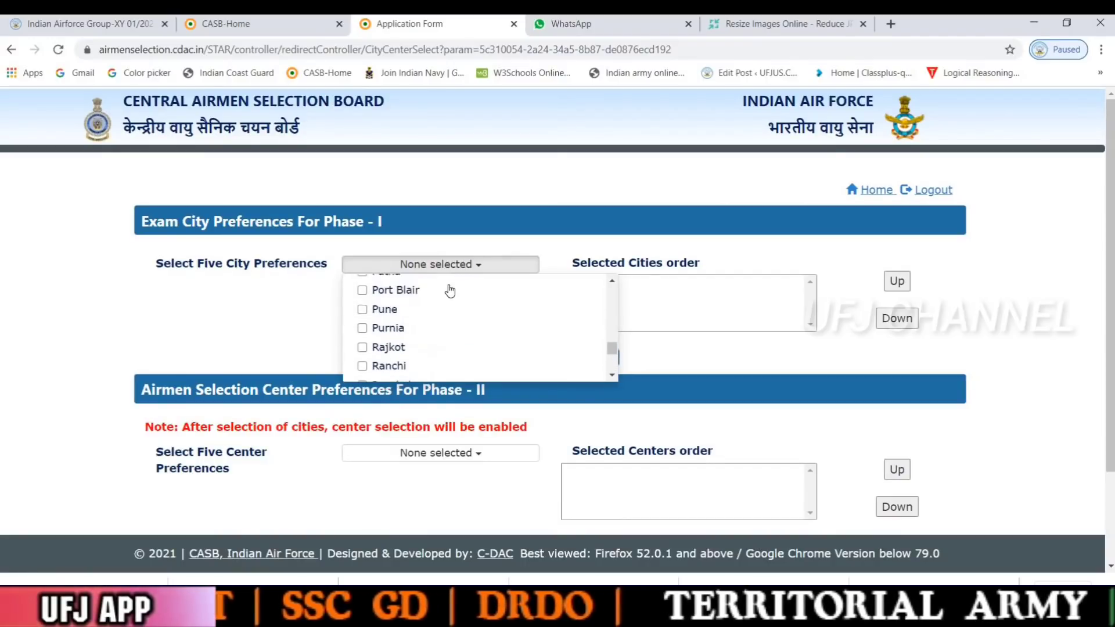
pyautogui.scroll(12, 449, 289)
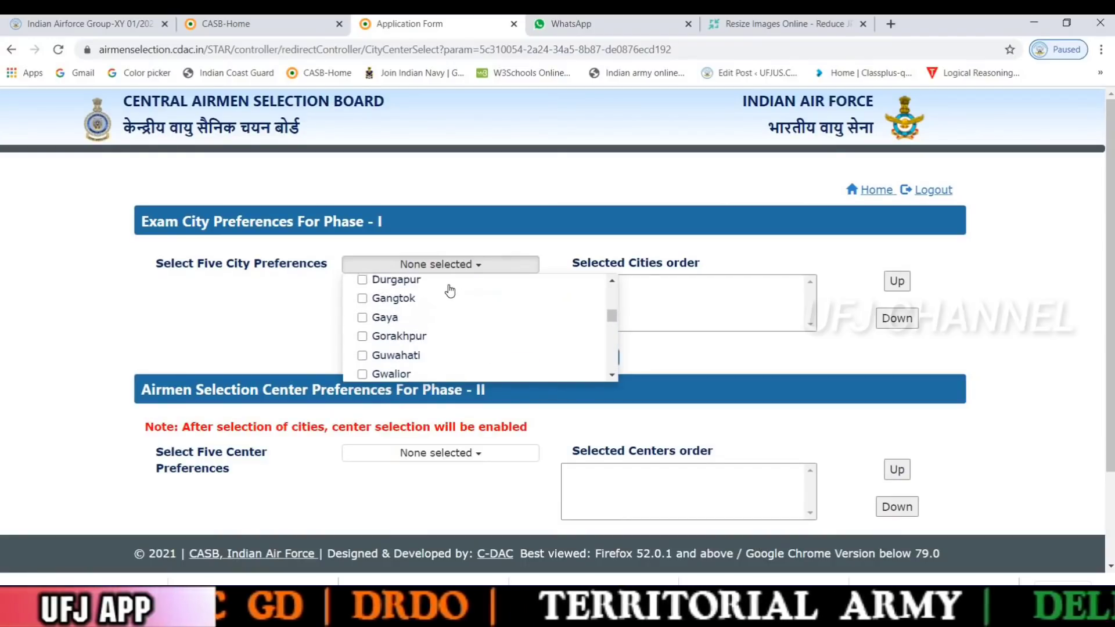
pyautogui.scroll(10, 449, 289)
pyautogui.scroll(-1, 449, 289)
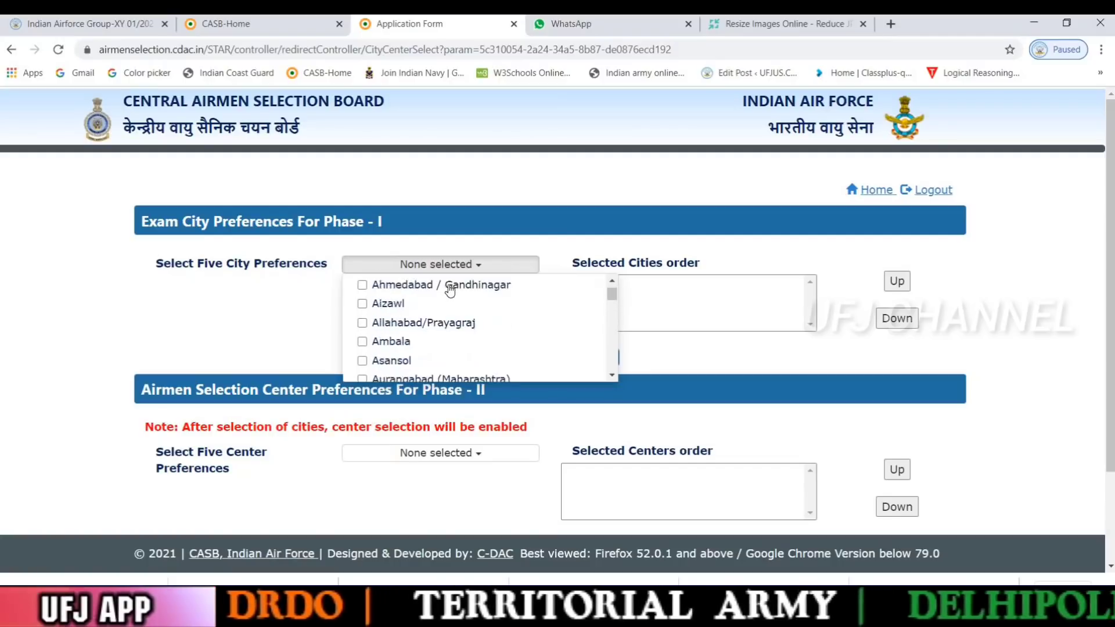
pyautogui.scroll(-10, 450, 289)
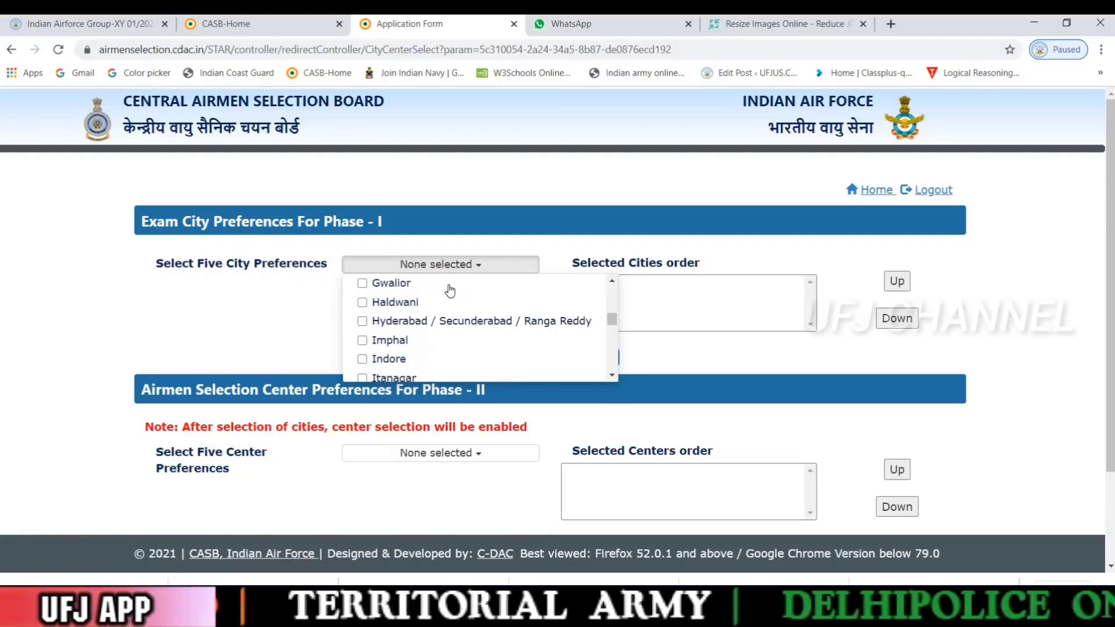
pyautogui.scroll(-2, 450, 289)
pyautogui.scroll(2, 449, 288)
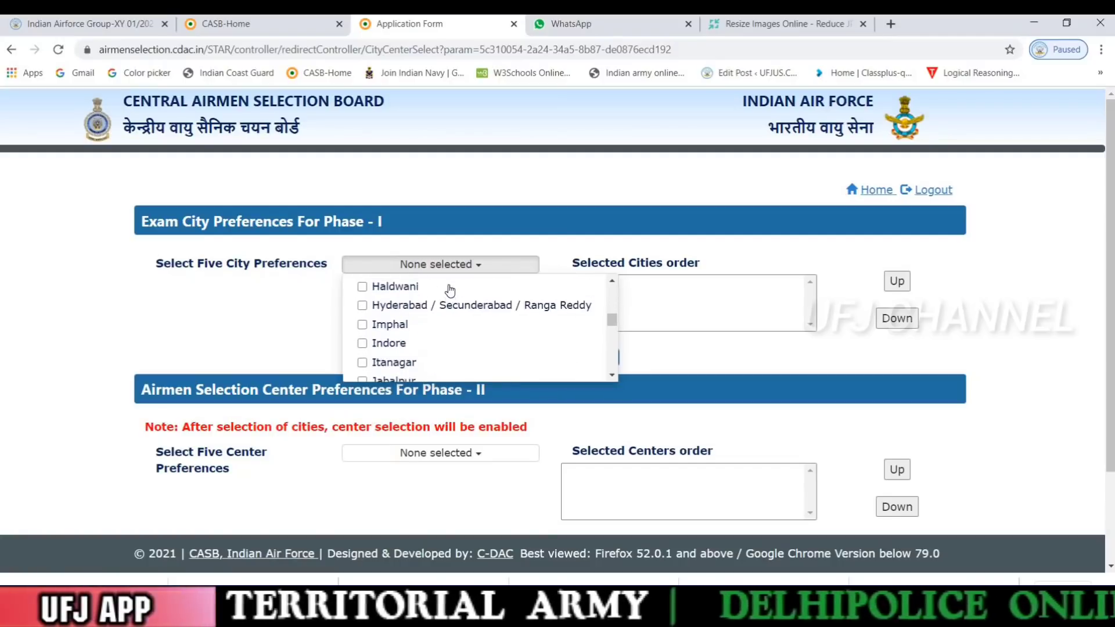
# Tick Hyderabad / Secunderabad / Ranga Reddy, Warangal and Visakhapatnam as exam cities
pyautogui.click(362, 308)
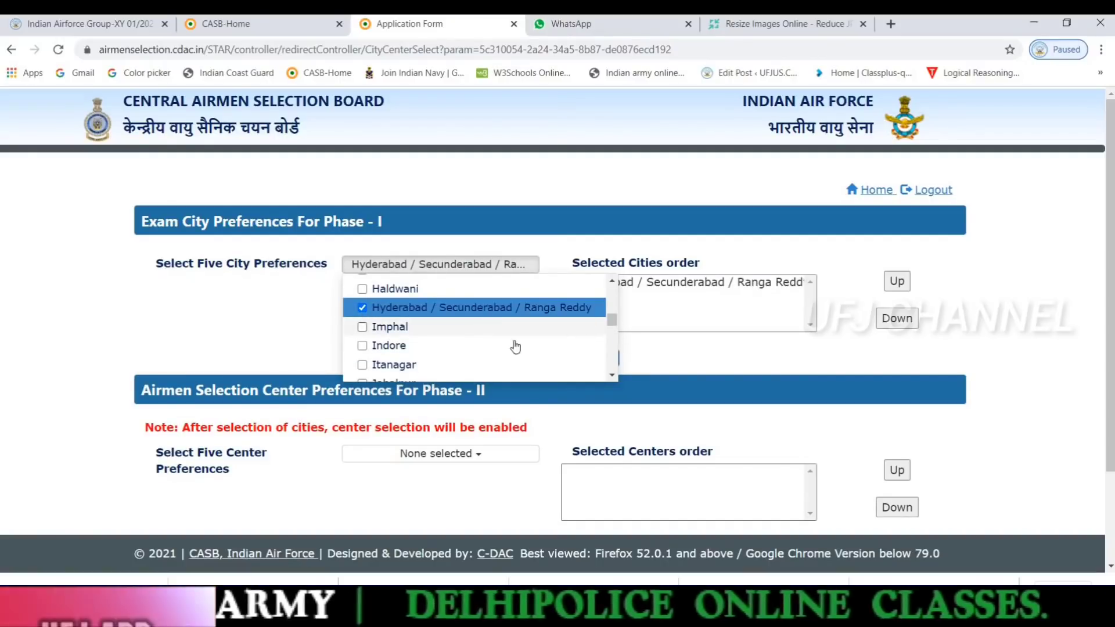
pyautogui.scroll(-2, 454, 355)
pyautogui.scroll(-15, 454, 355)
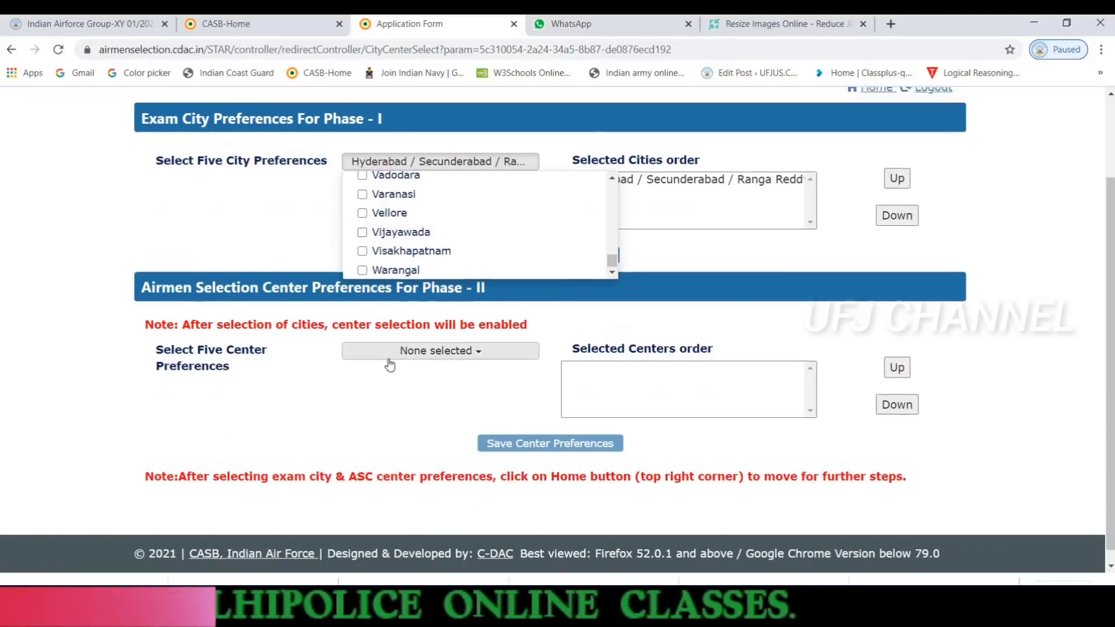
pyautogui.scroll(2, 458, 344)
pyautogui.click(364, 374)
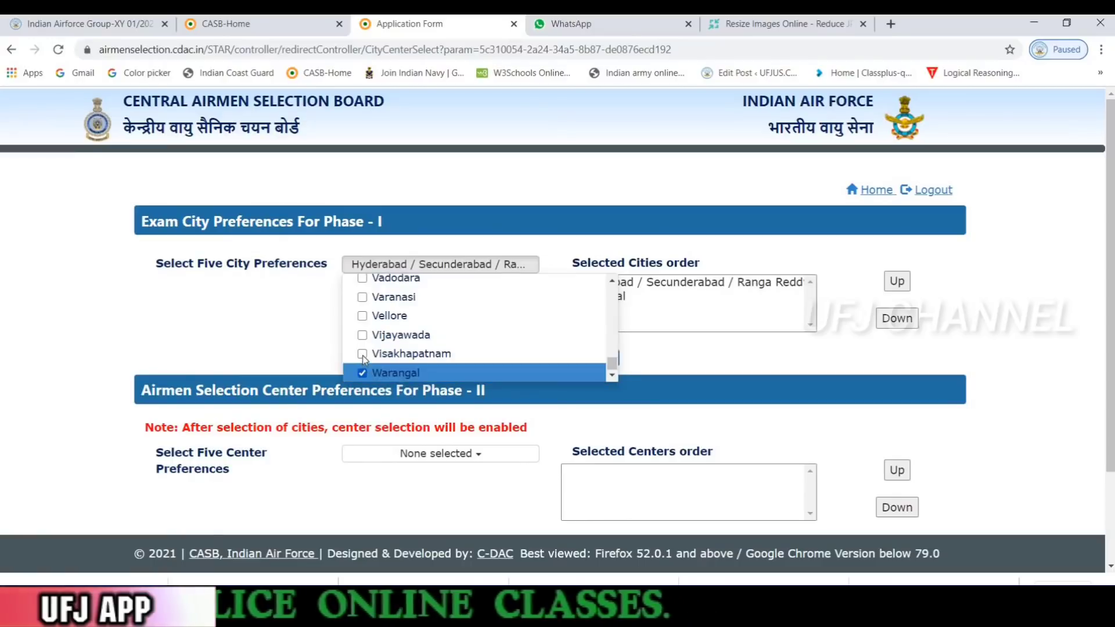
pyautogui.click(363, 354)
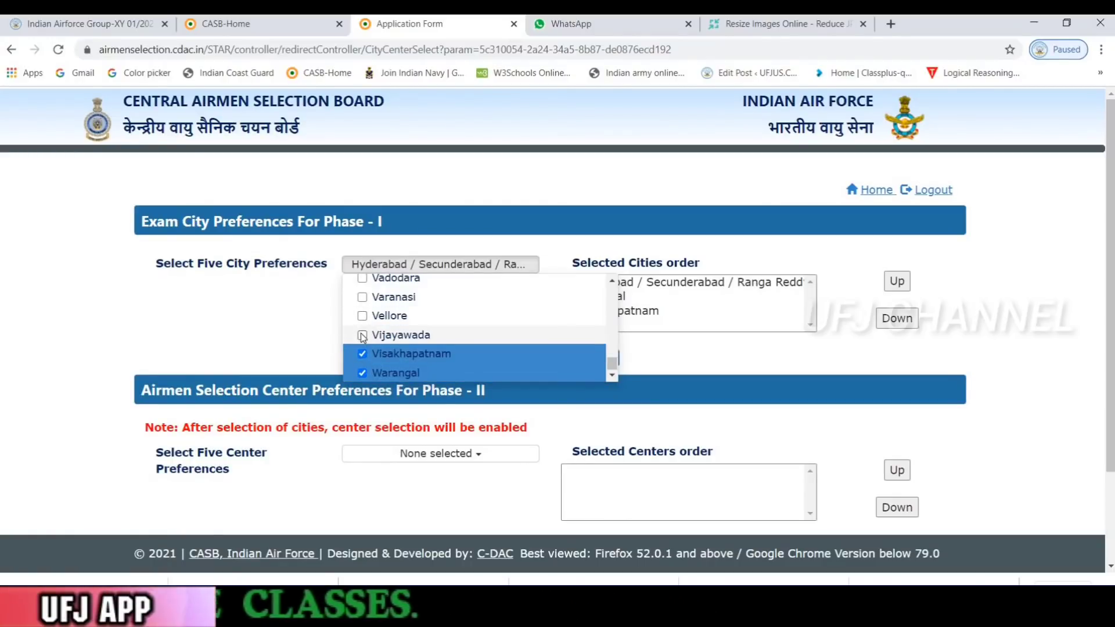
# Add Vijayawada and Tirupati, then dismiss the five-city limit alert
pyautogui.click(362, 336)
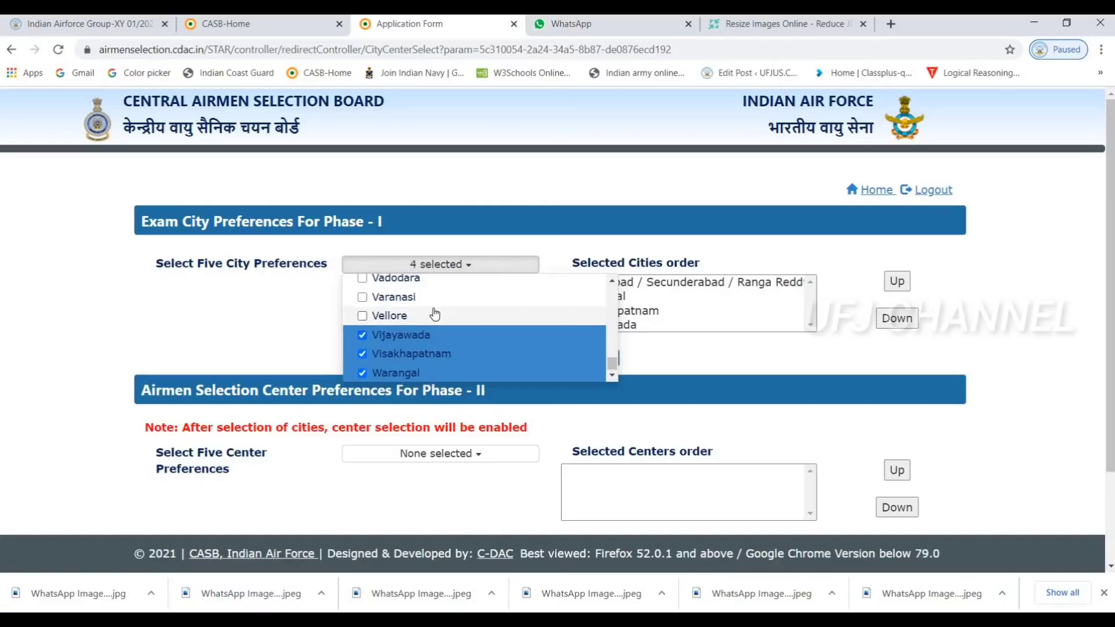
pyautogui.scroll(1, 435, 314)
pyautogui.scroll(2, 435, 313)
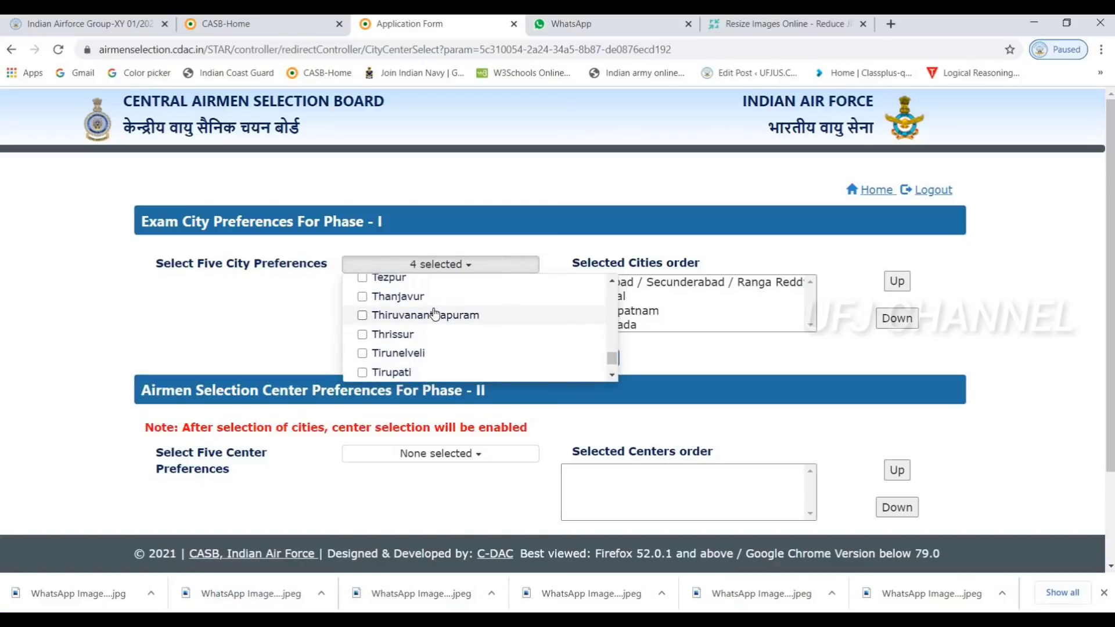
pyautogui.scroll(1, 435, 314)
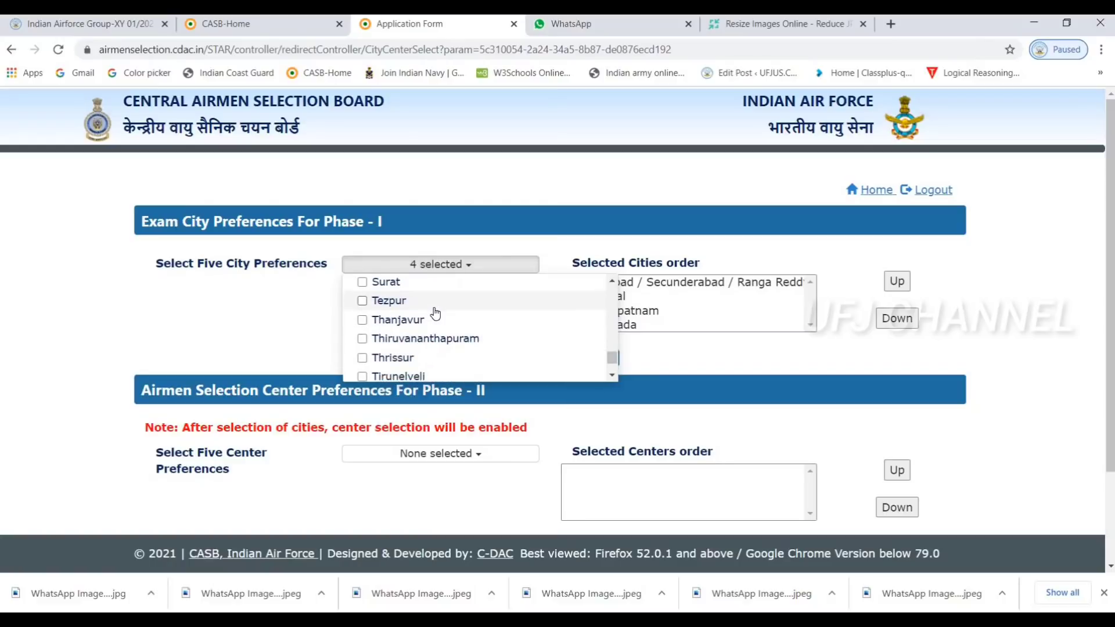
pyautogui.scroll(-1, 435, 314)
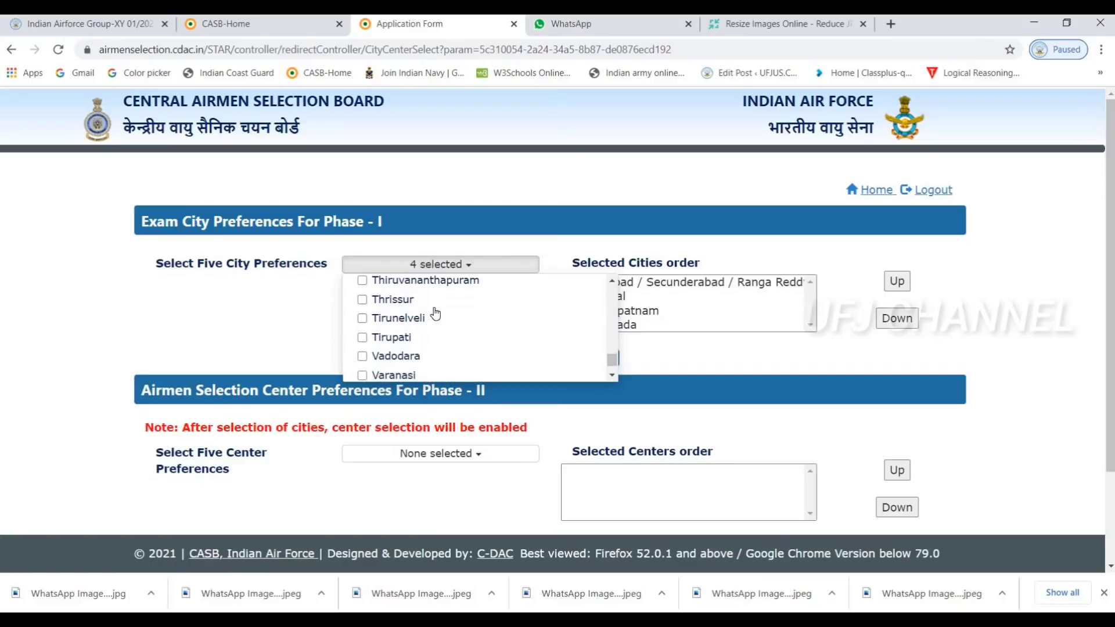
pyautogui.click(366, 338)
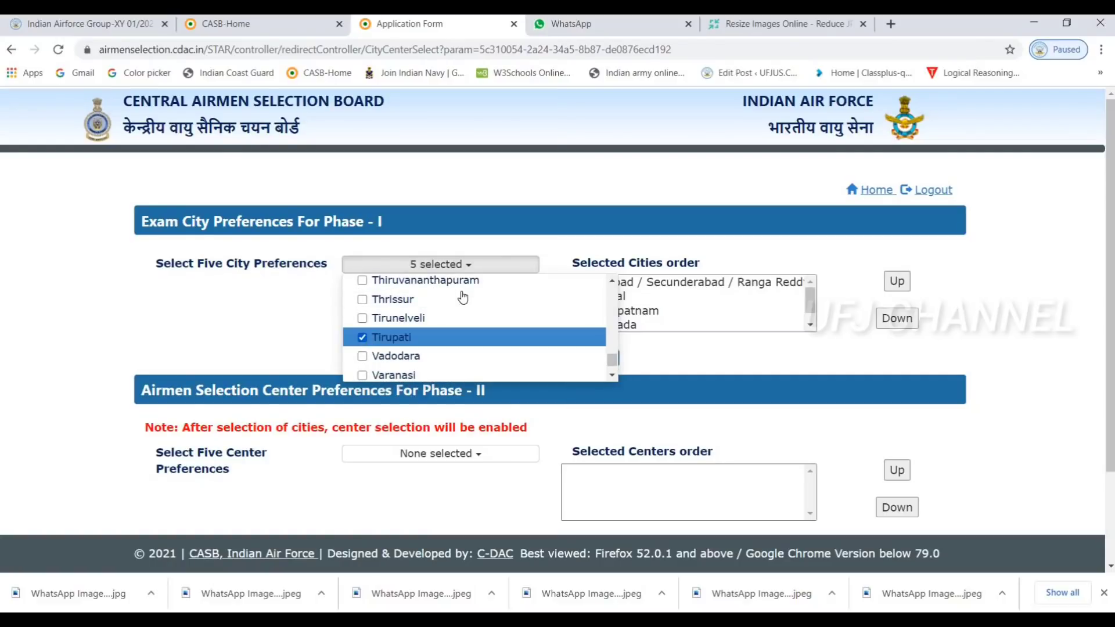
pyautogui.scroll(1, 430, 293)
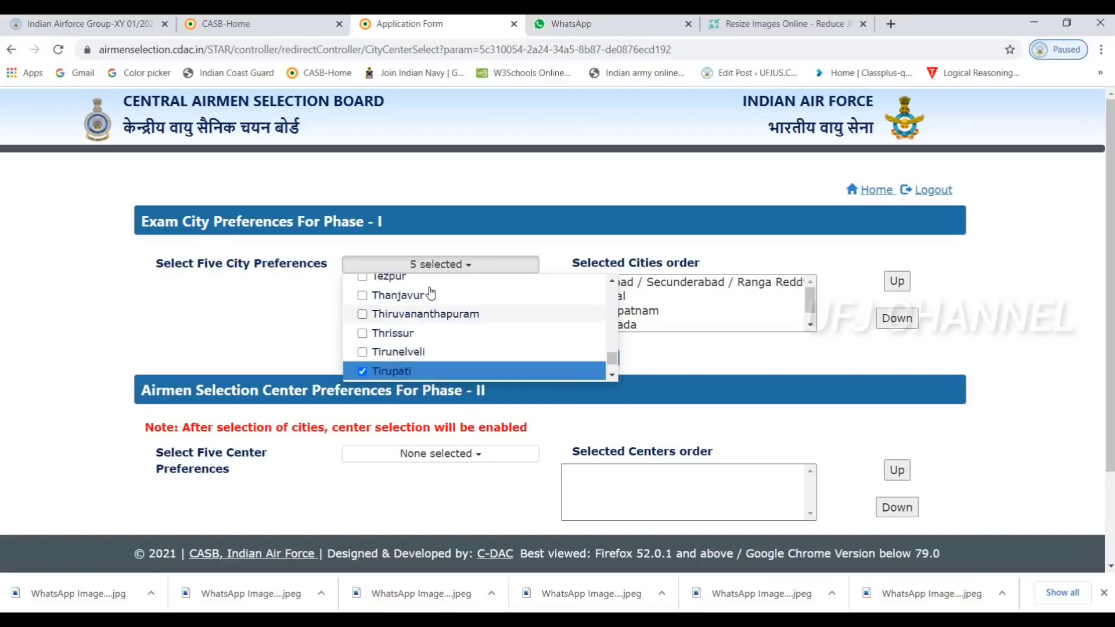
pyautogui.scroll(8, 430, 294)
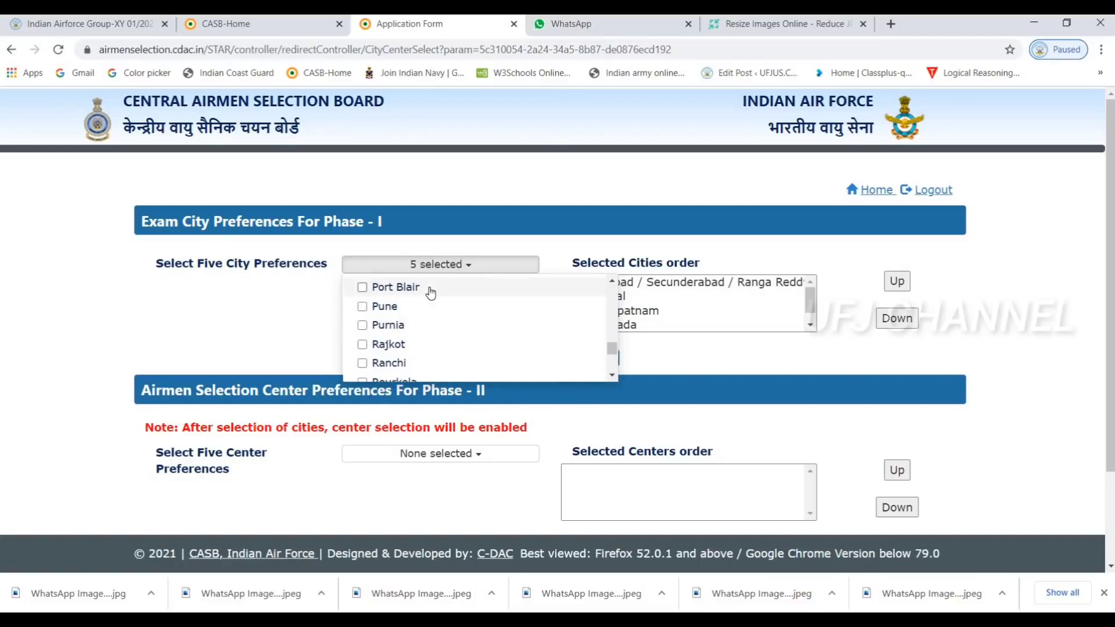
pyautogui.scroll(-8, 430, 293)
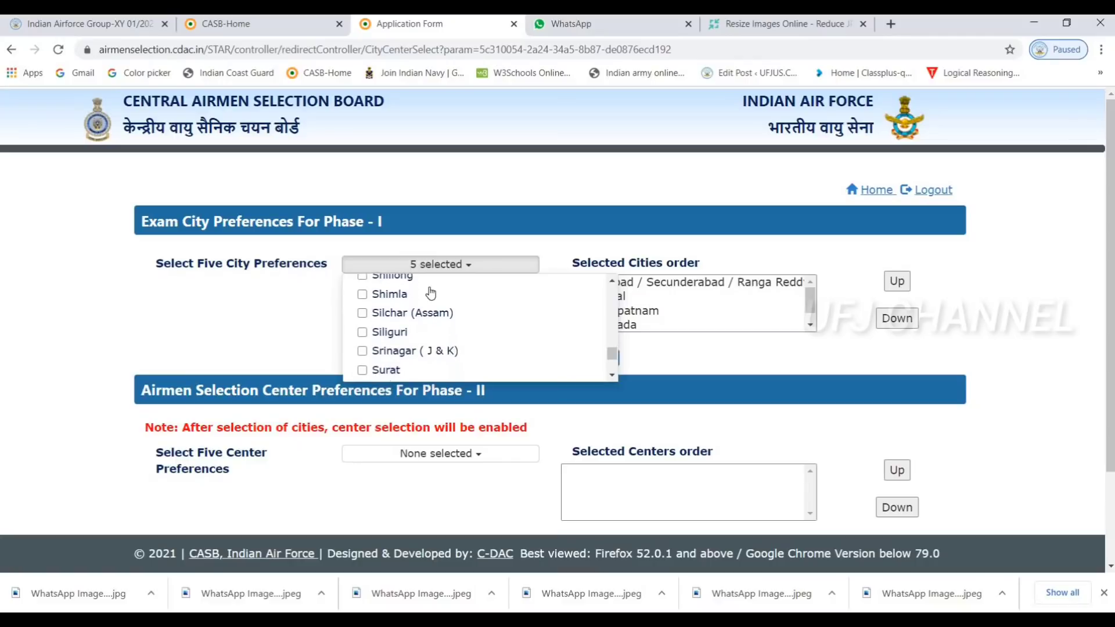
pyautogui.scroll(-3, 429, 293)
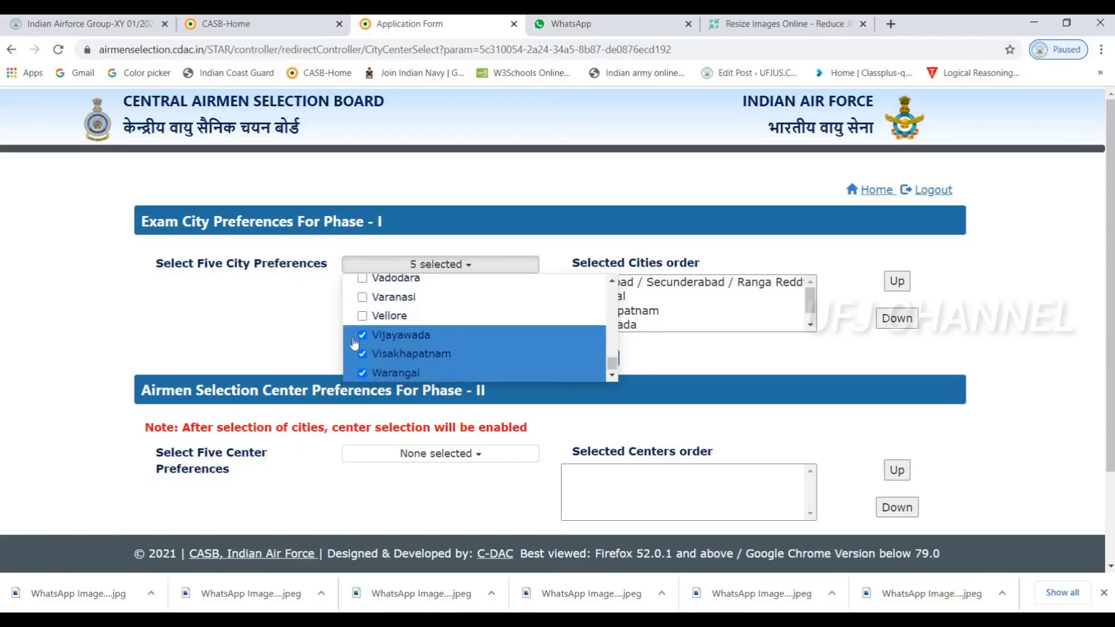
pyautogui.click(364, 306)
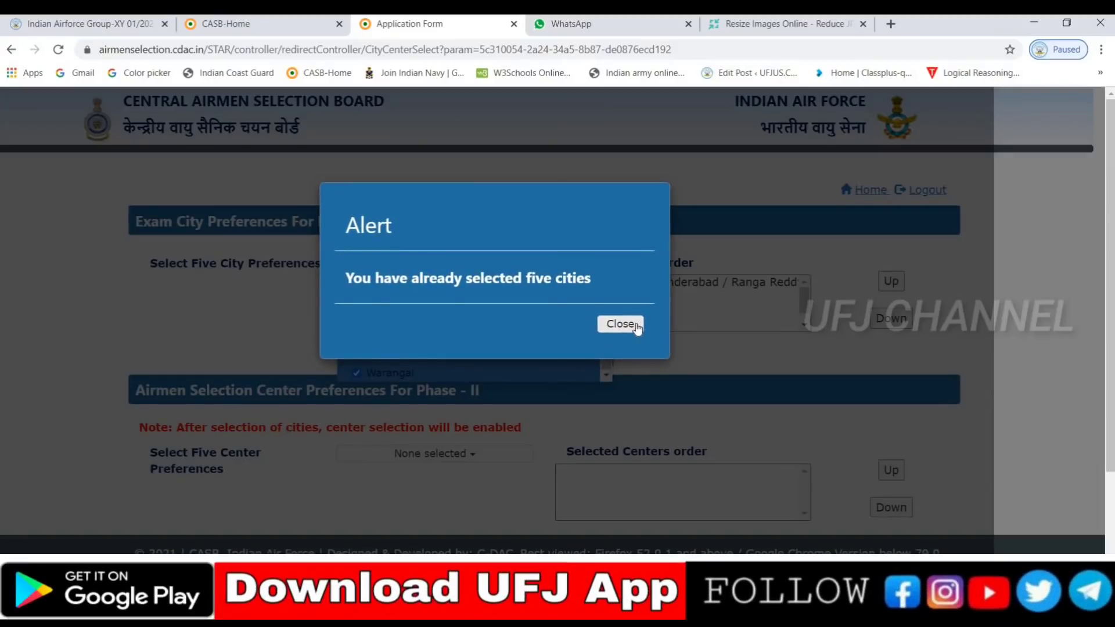
pyautogui.click(637, 325)
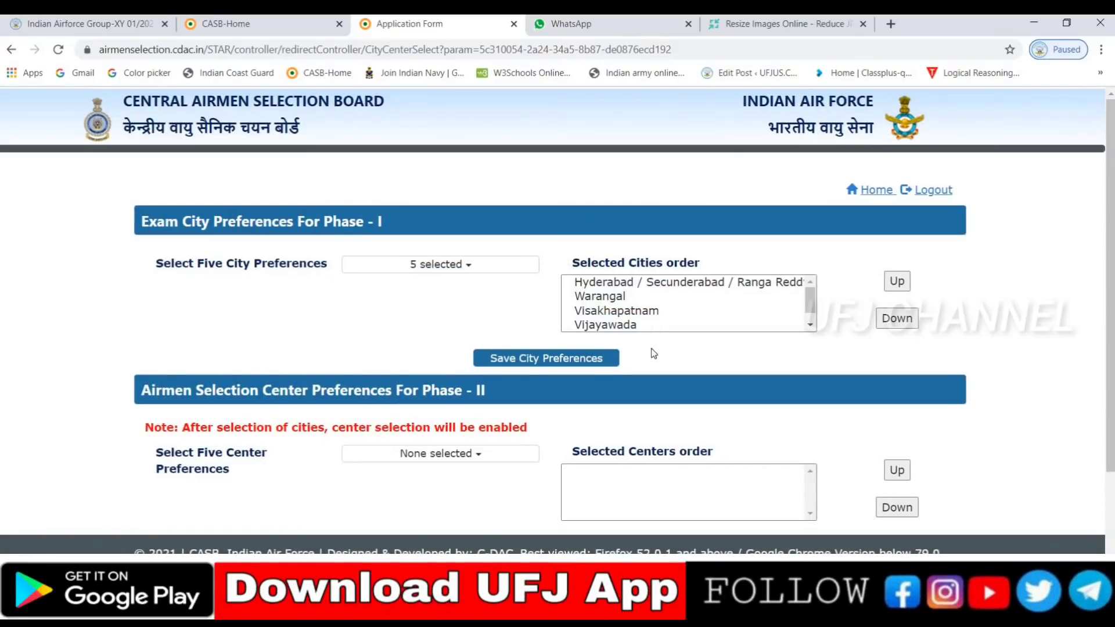
# Save the five city preferences and dismiss the 'Selected City Preference allotted' alert
pyautogui.click(586, 364)
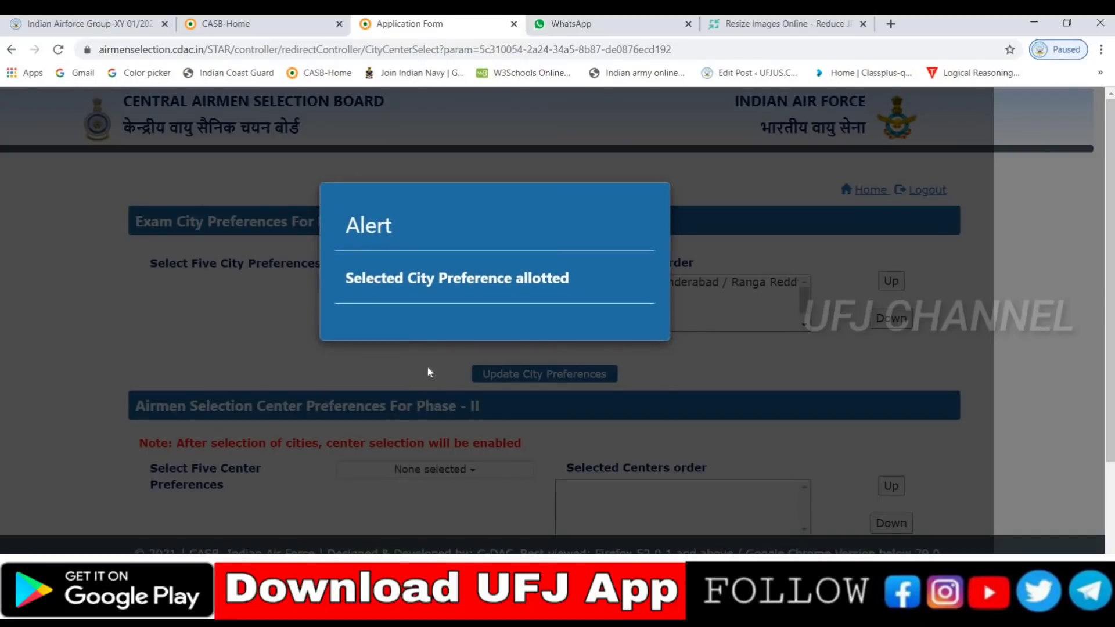
pyautogui.click(427, 367)
pyautogui.scroll(-2, 275, 366)
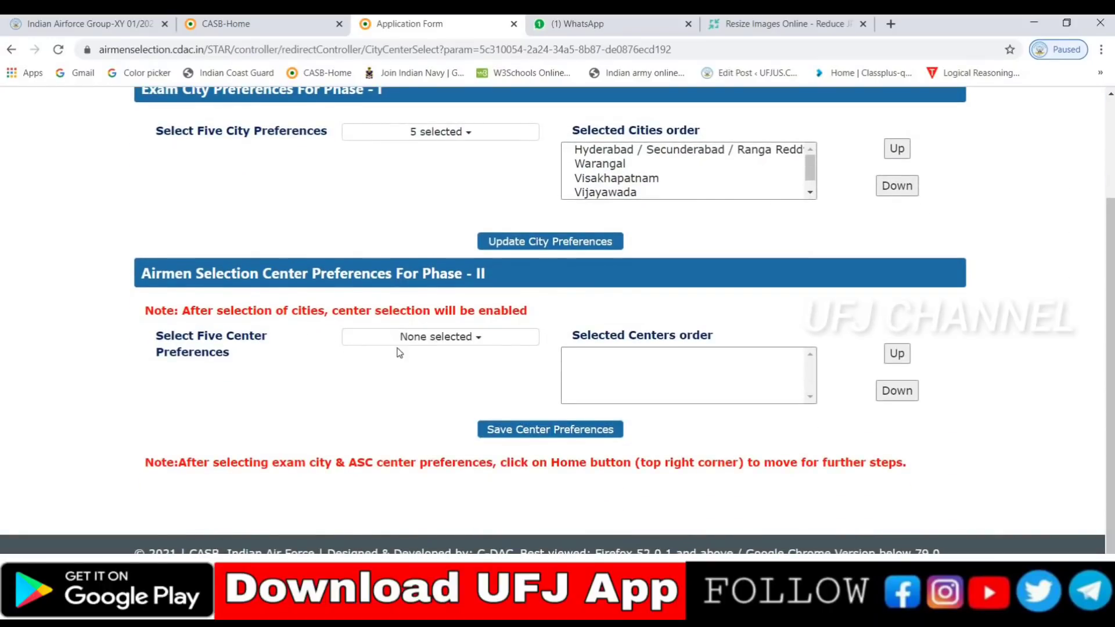
# Open the Phase II centre preference list and tick 12 ASC Secunderabad
pyautogui.click(422, 343)
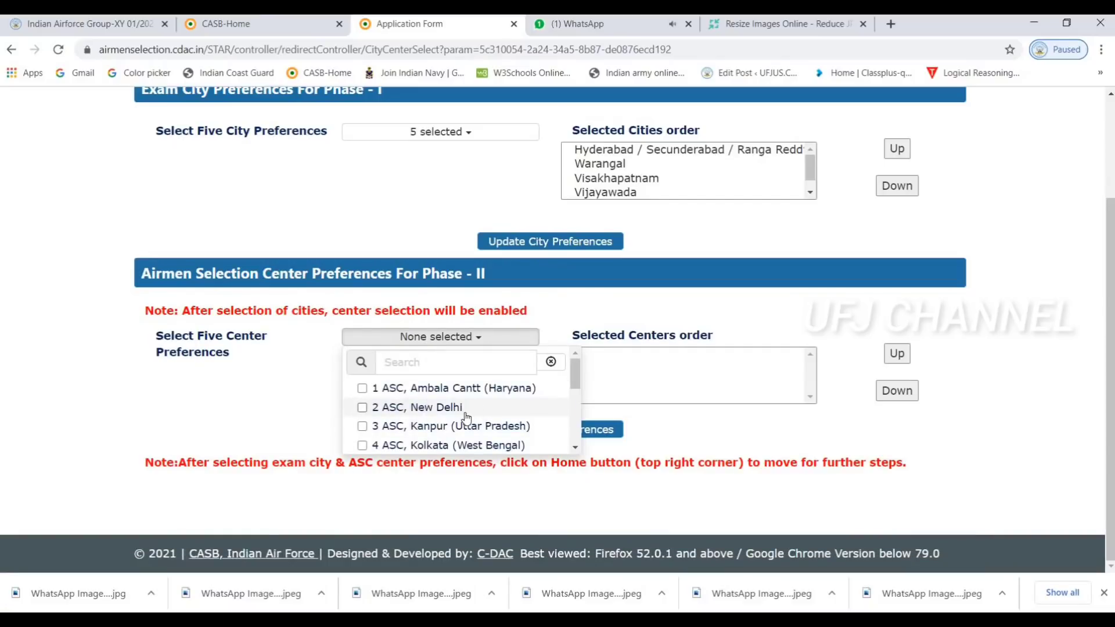
pyautogui.scroll(-3, 466, 417)
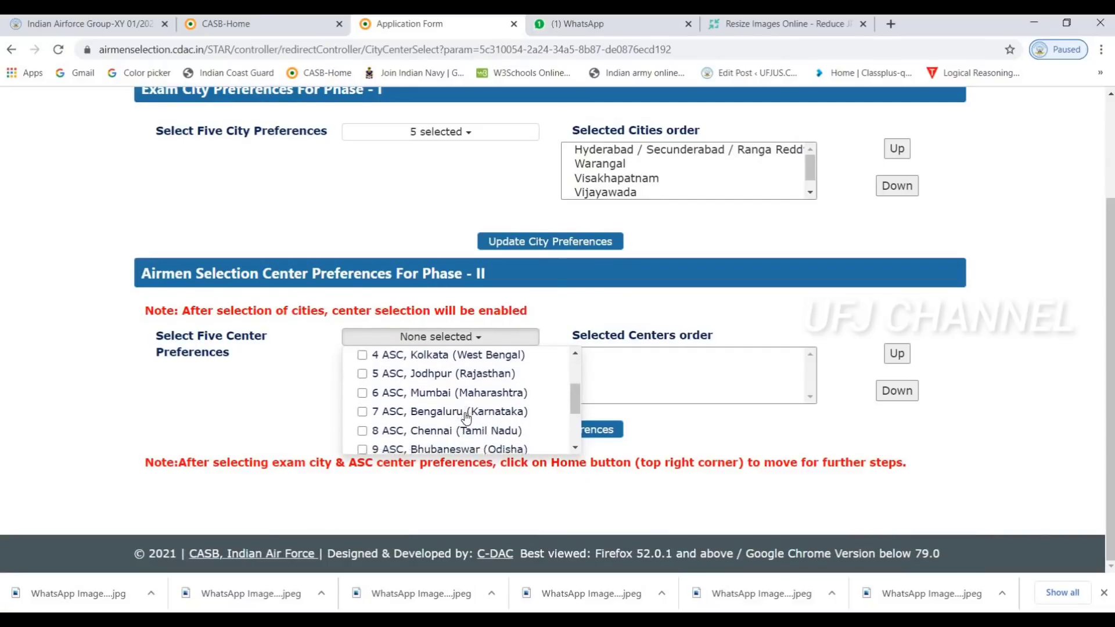
pyautogui.scroll(-2, 466, 417)
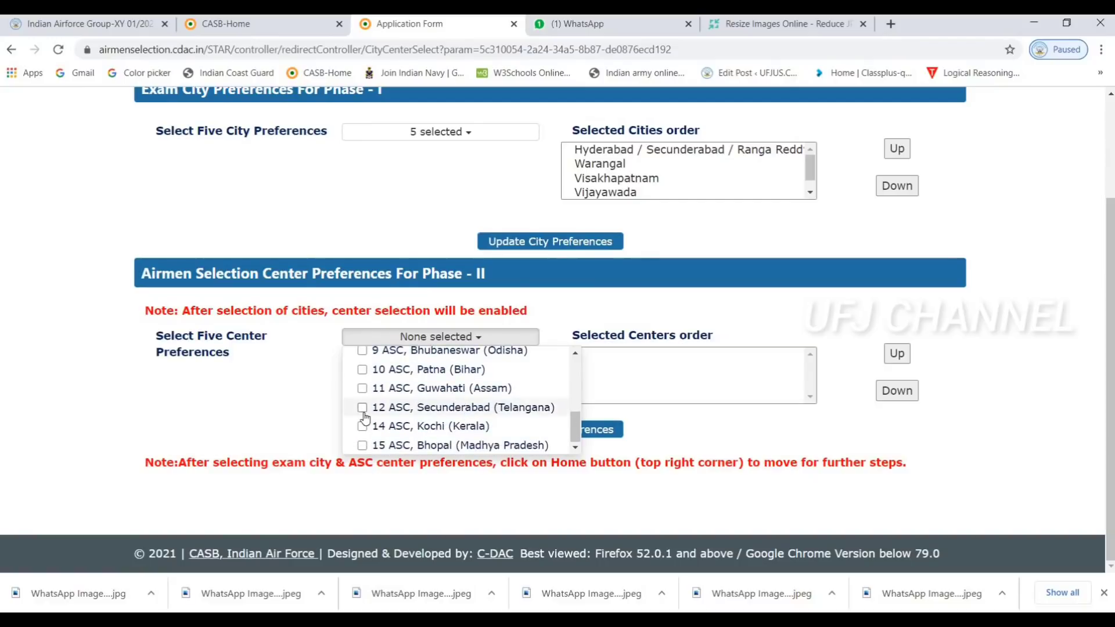
pyautogui.click(363, 409)
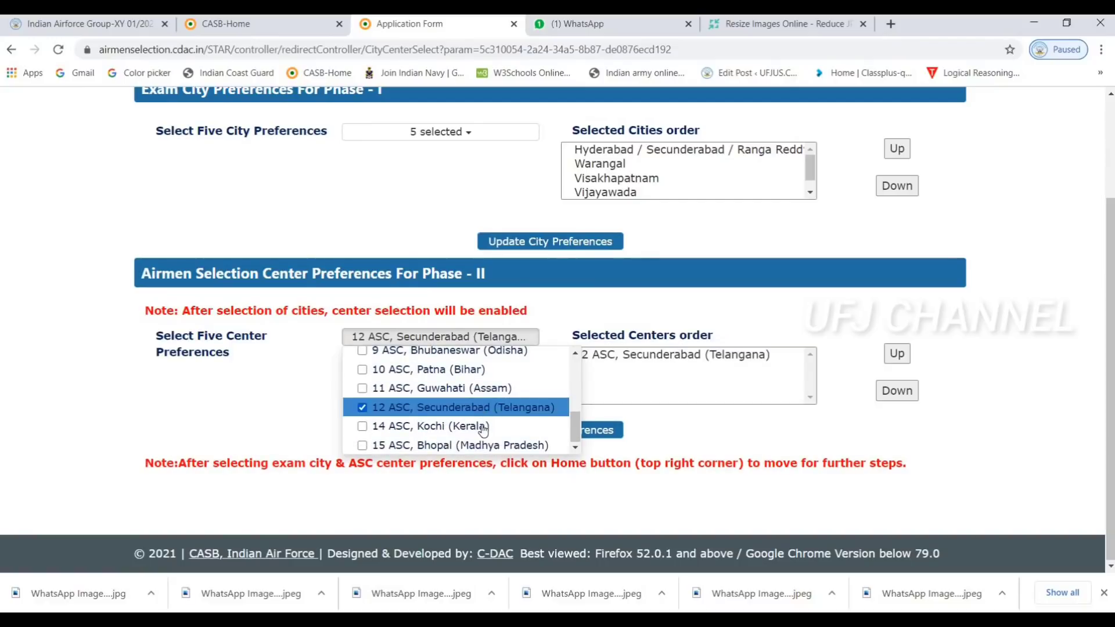
pyautogui.scroll(1, 483, 429)
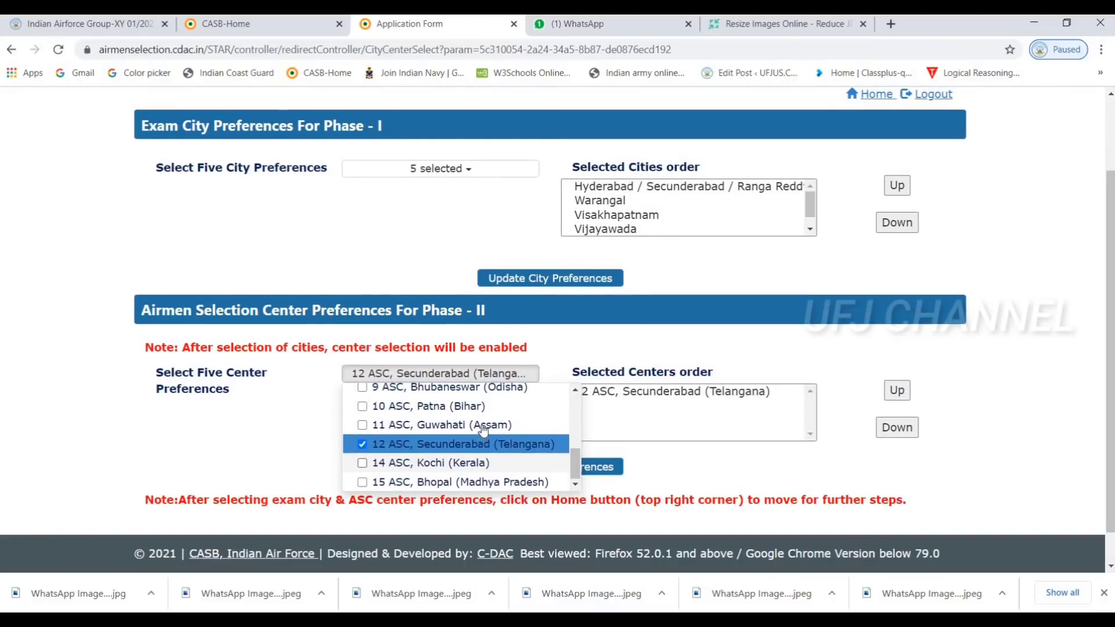
pyautogui.scroll(3, 483, 428)
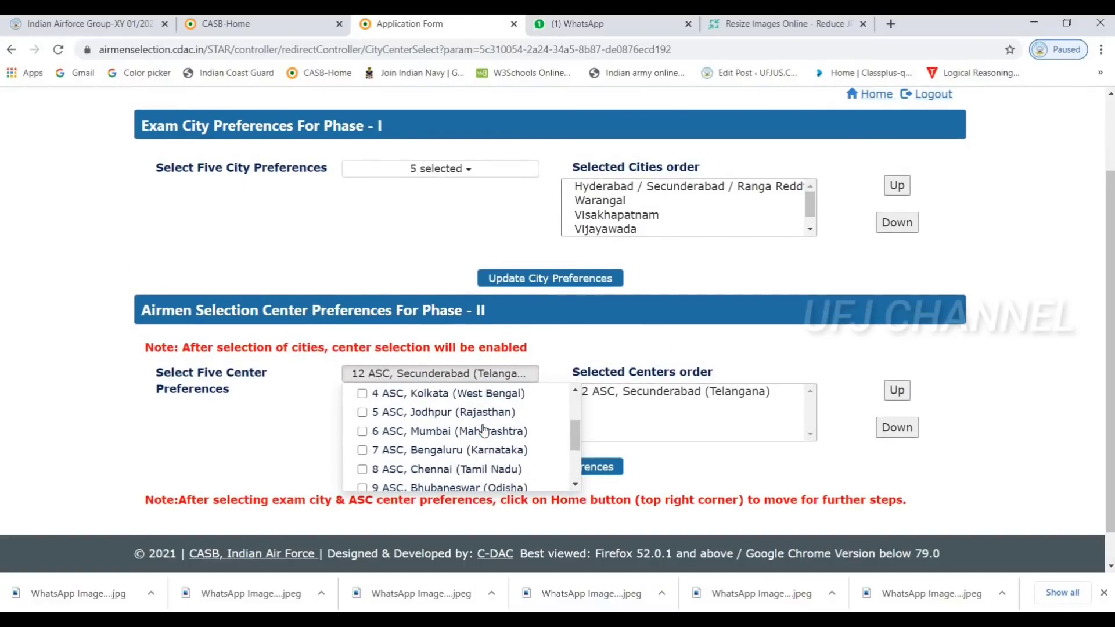
pyautogui.scroll(2, 483, 430)
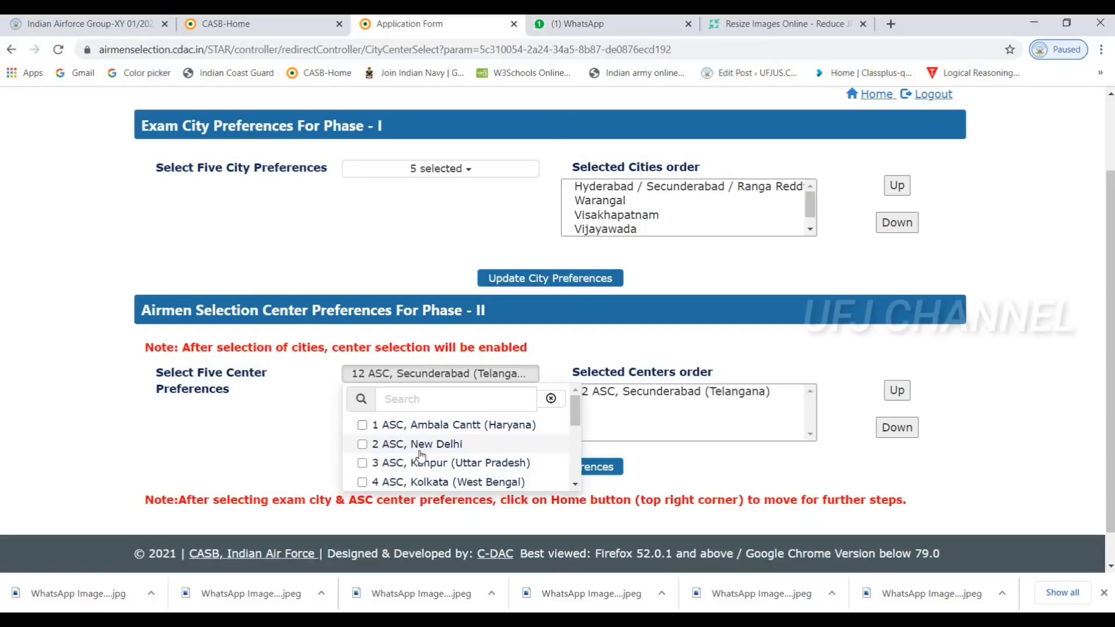
pyautogui.scroll(-2, 422, 456)
pyautogui.scroll(-2, 421, 457)
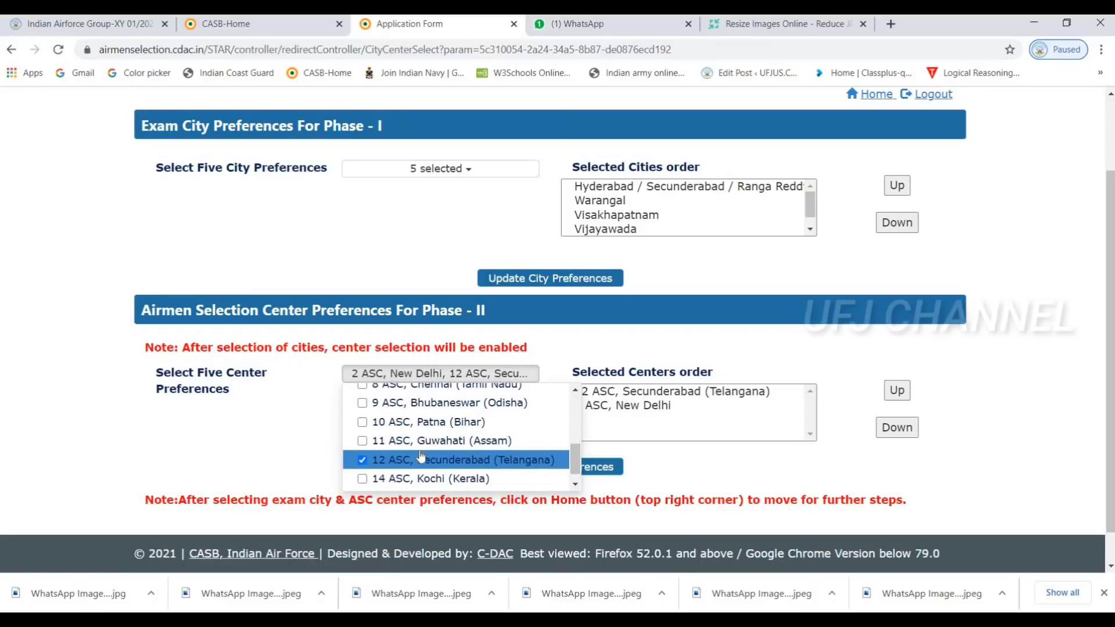
# Add 14 ASC Kochi and 15 ASC Bhopal, replace 11 ASC Guwahati with 8 ASC Chennai
pyautogui.click(362, 464)
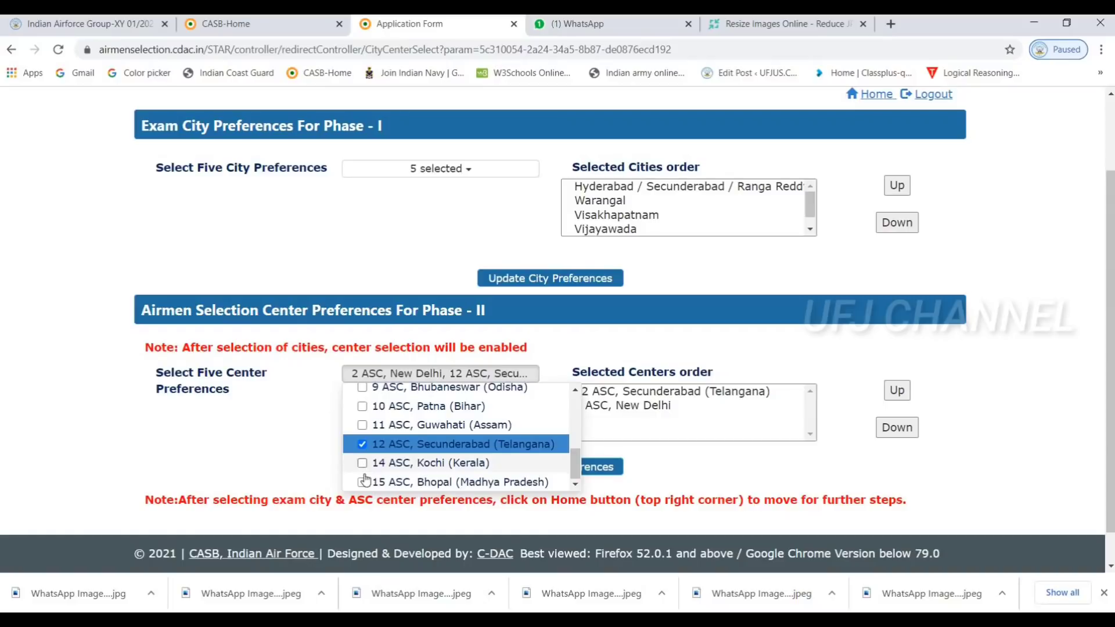
pyautogui.click(361, 483)
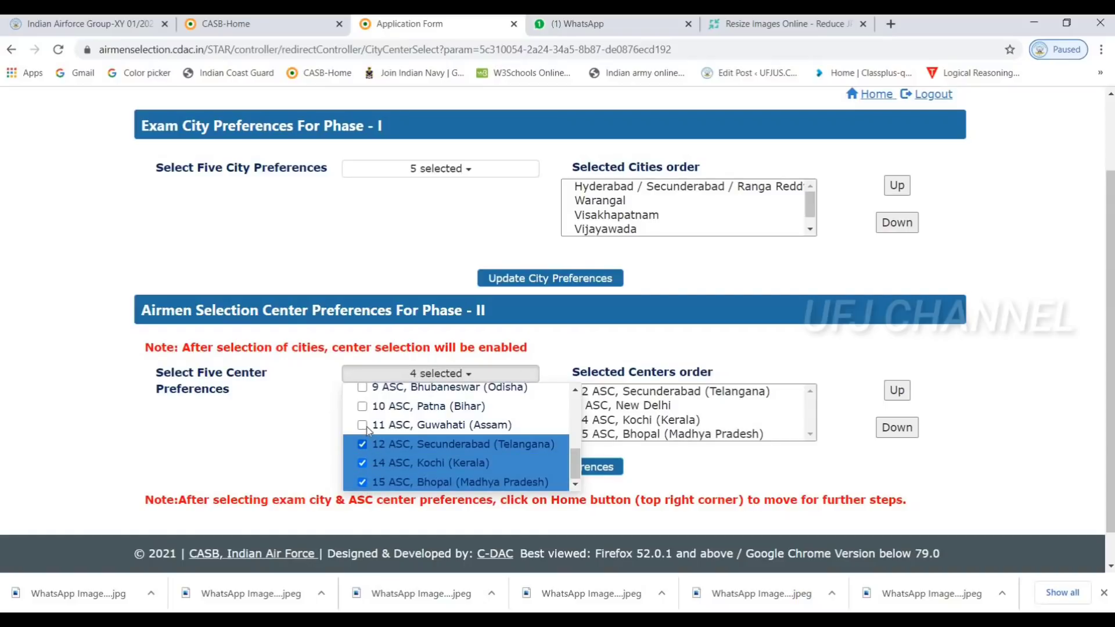
pyautogui.click(363, 426)
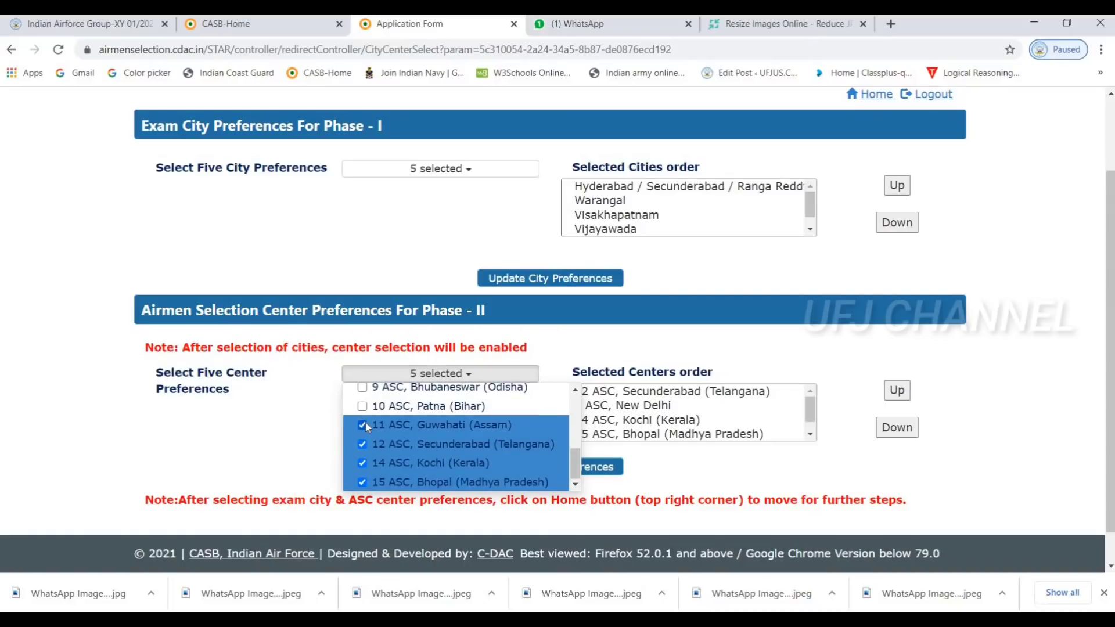
pyautogui.scroll(1, 361, 440)
pyautogui.click(362, 440)
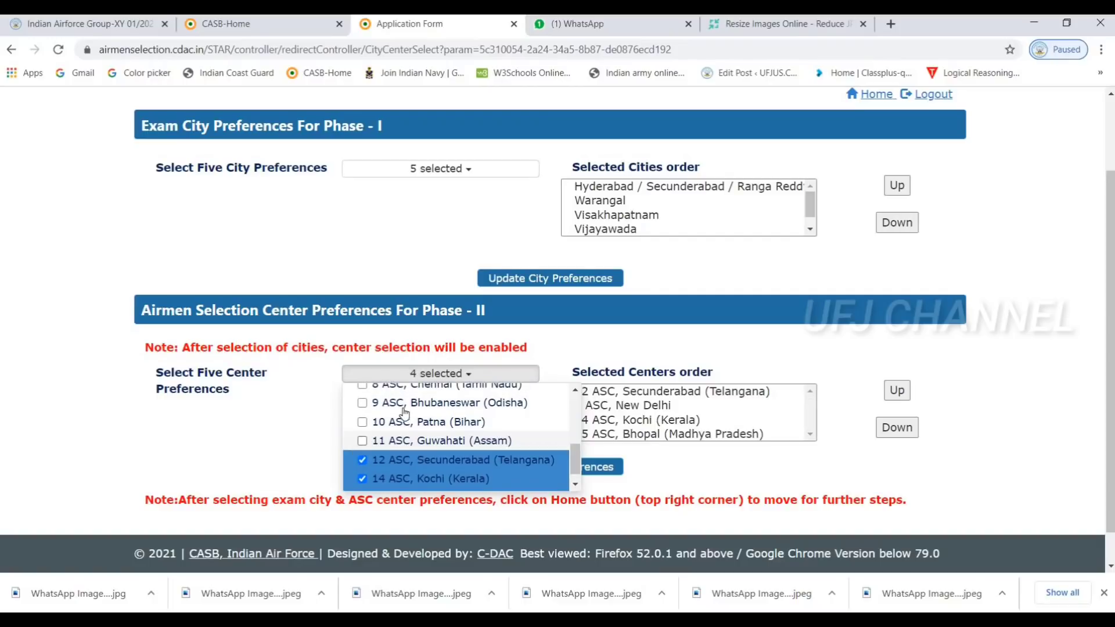
pyautogui.scroll(2, 367, 414)
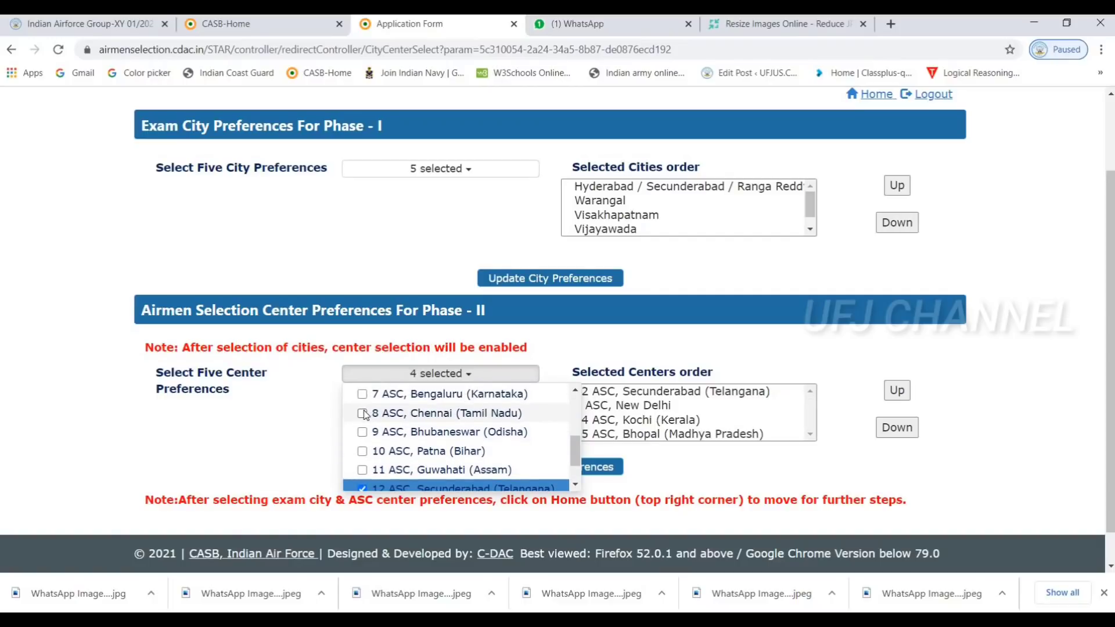
pyautogui.click(363, 414)
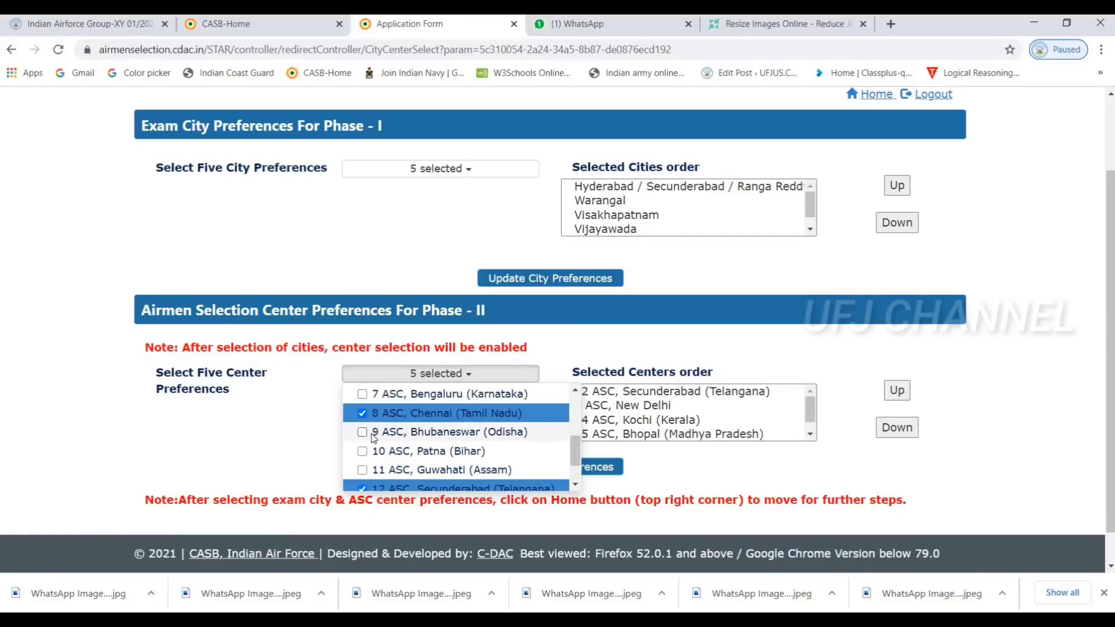
pyautogui.click(373, 436)
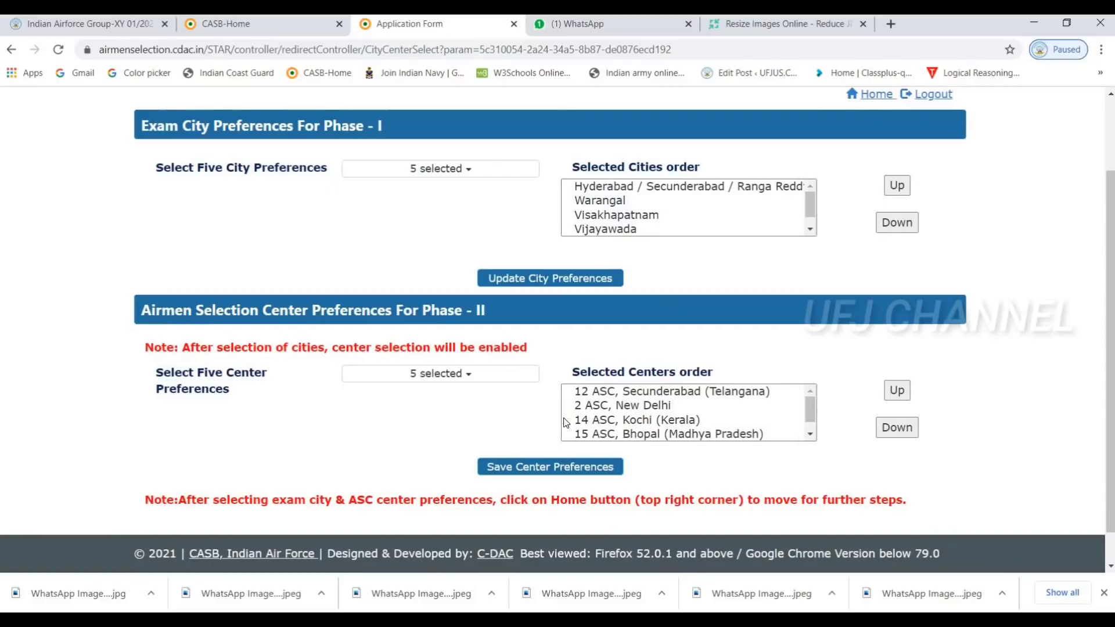
# Save the five centre preferences and dismiss the 'Selected Center Preference allotted' alert
pyautogui.click(536, 472)
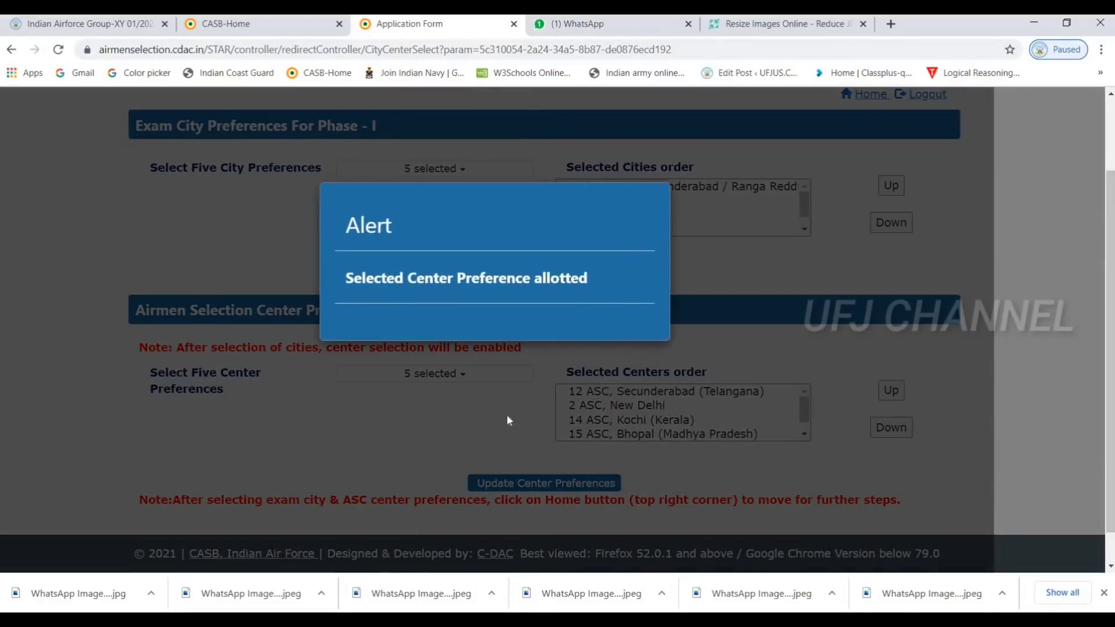
pyautogui.rightClick(506, 413)
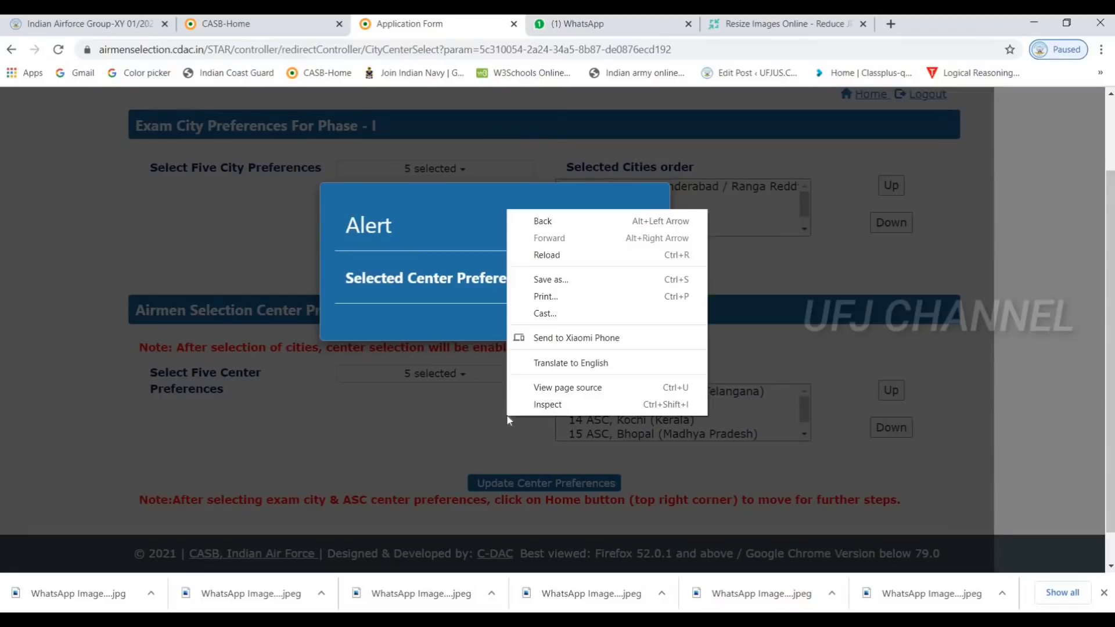
pyautogui.click(458, 418)
pyautogui.scroll(-1, 458, 420)
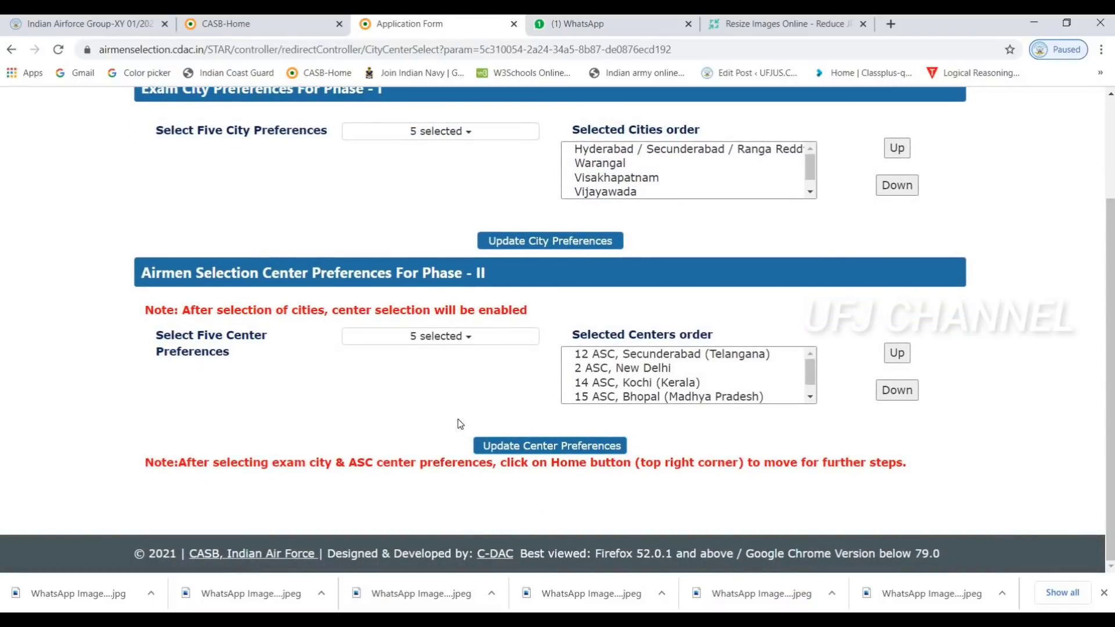
pyautogui.scroll(3, 458, 419)
pyautogui.scroll(-3, 457, 419)
pyautogui.scroll(3, 459, 424)
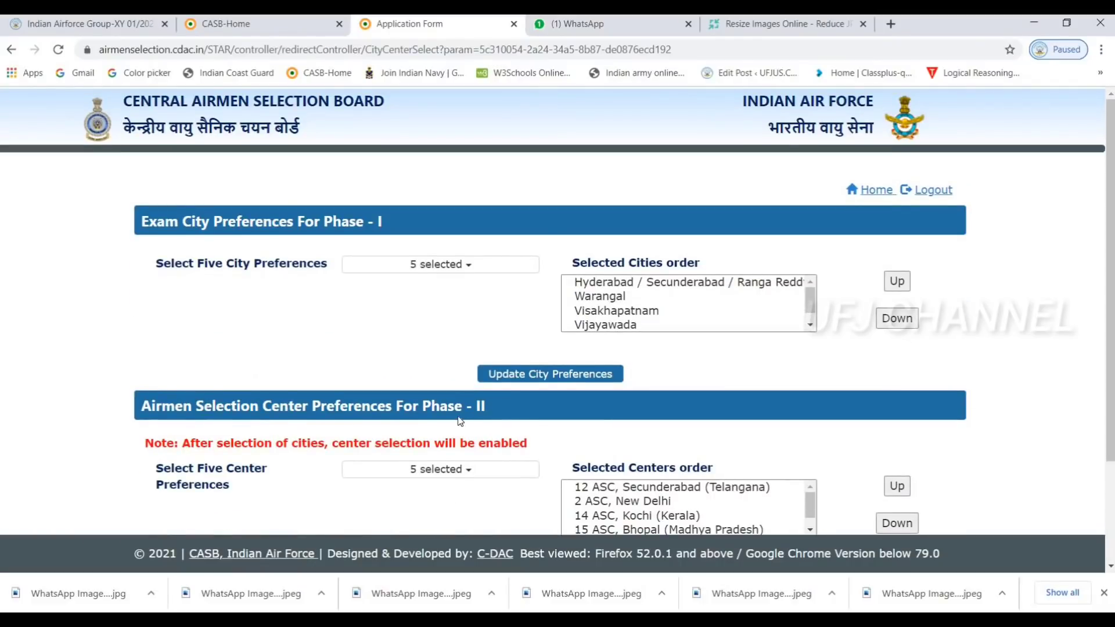
pyautogui.scroll(-3, 460, 420)
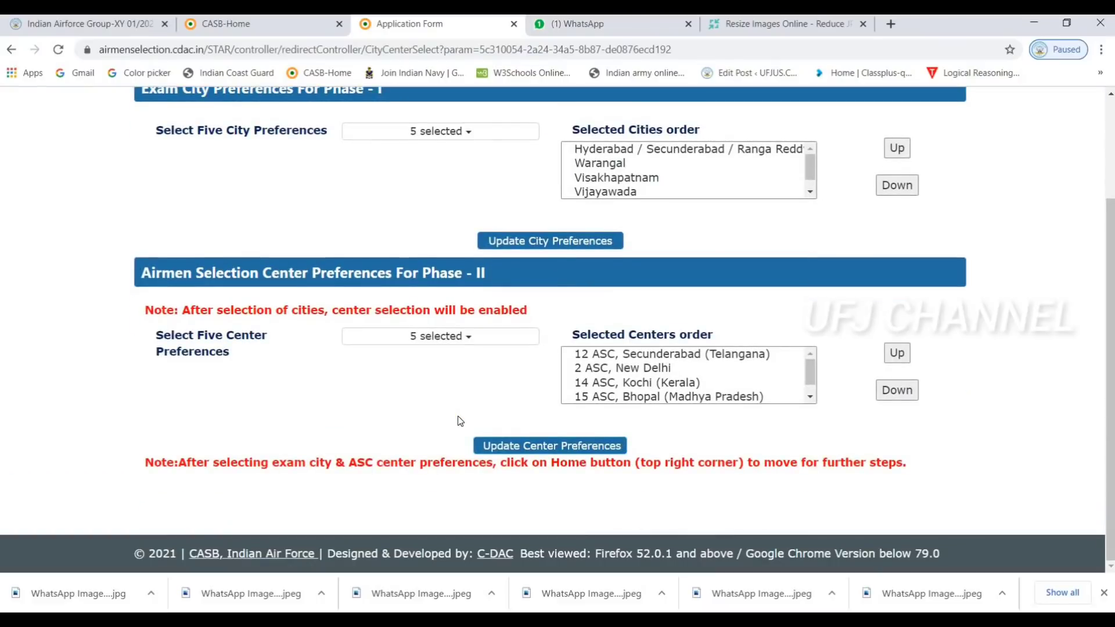
pyautogui.scroll(3, 460, 420)
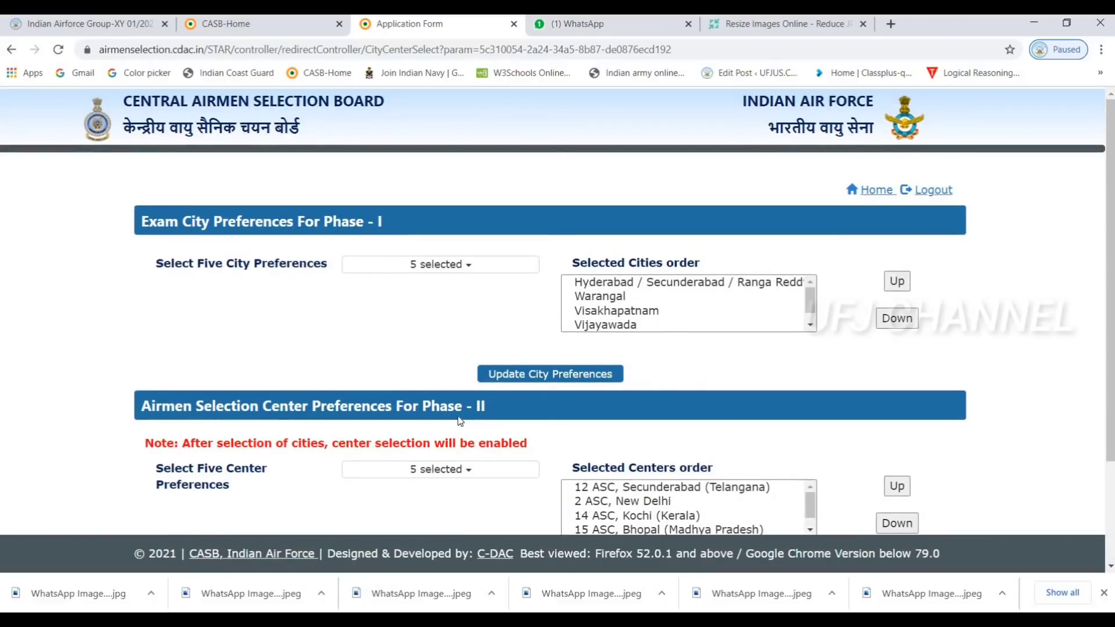
pyautogui.scroll(-1, 461, 420)
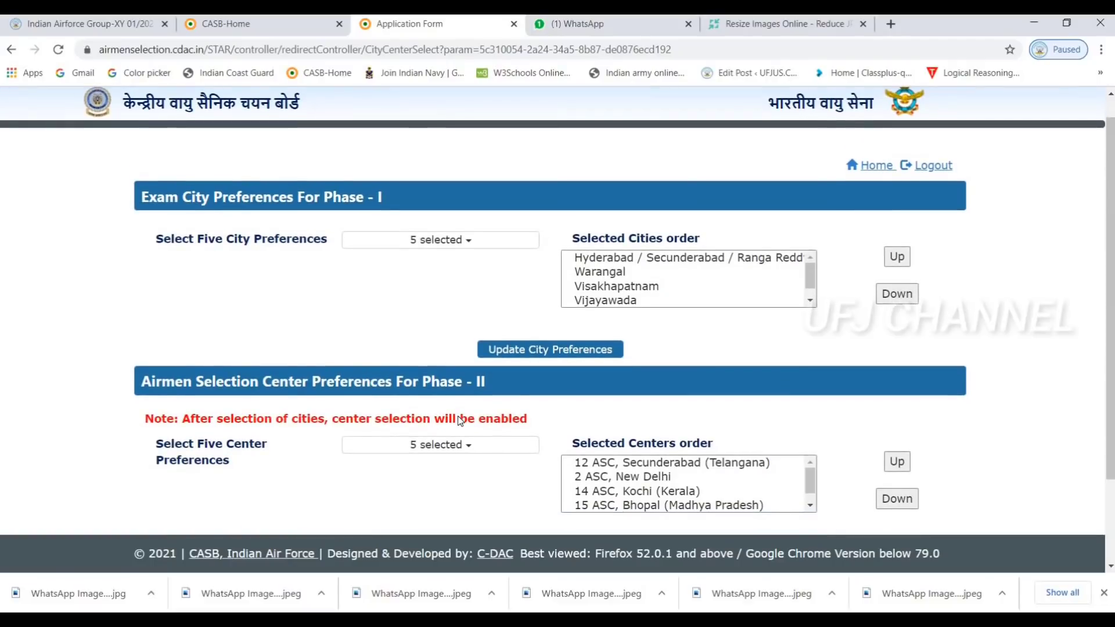
pyautogui.scroll(-3, 460, 420)
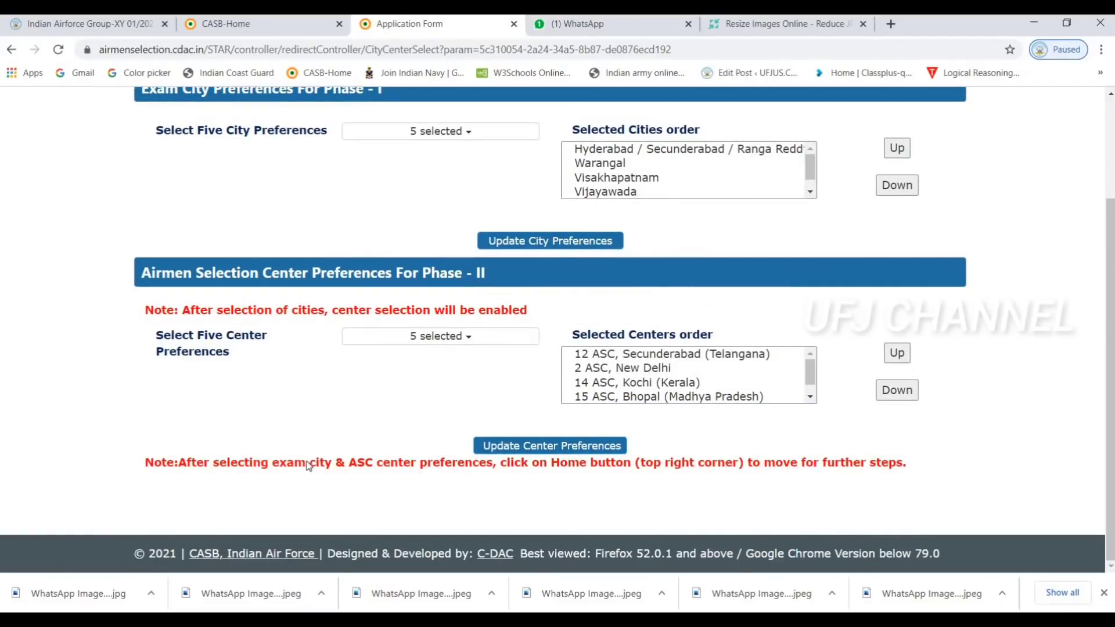
# Highlight the note about exam city, centre preferences and moving to further steps
pyautogui.moveTo(308, 467); pyautogui.dragTo(497, 471)
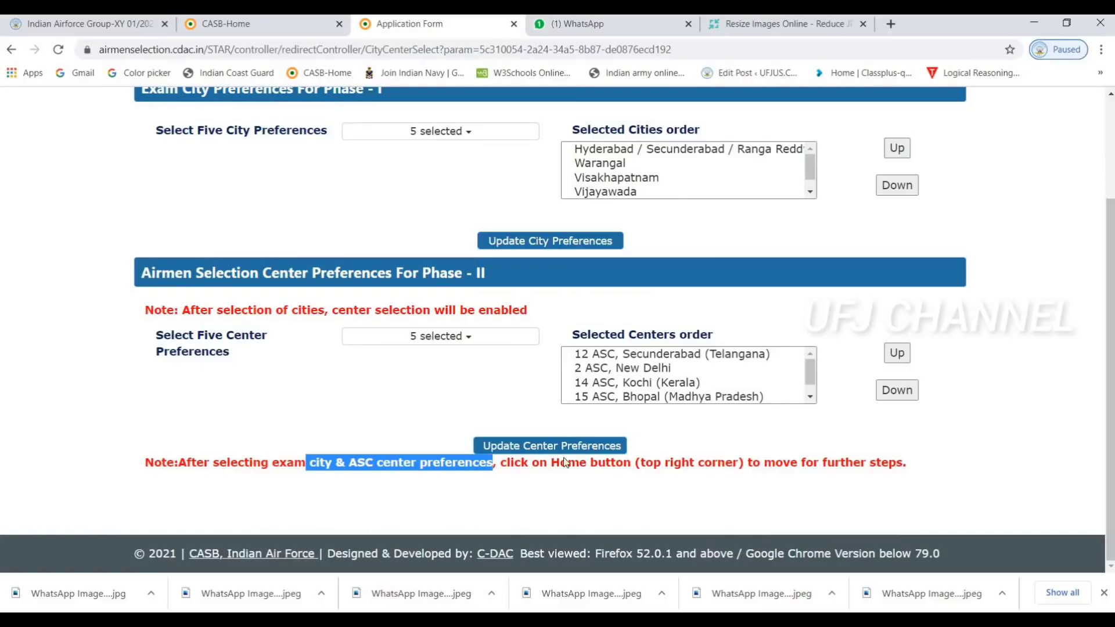
pyautogui.click(638, 464)
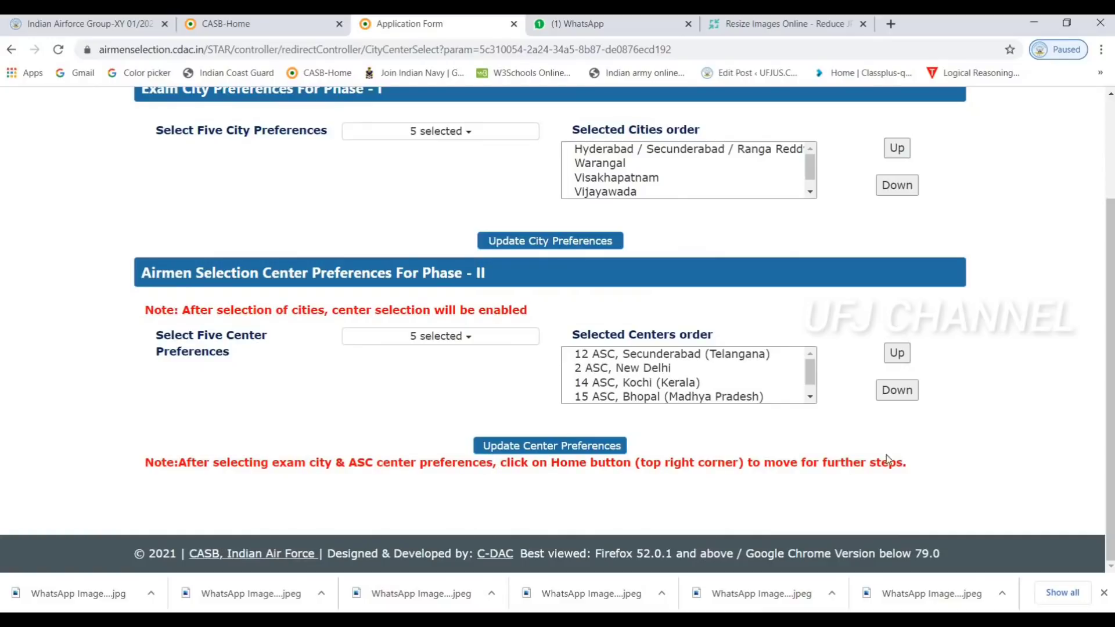
pyautogui.moveTo(908, 463); pyautogui.dragTo(655, 463)
pyautogui.moveTo(486, 465); pyautogui.dragTo(633, 465)
pyautogui.tripleClick(544, 463)
pyautogui.moveTo(544, 463); pyautogui.dragTo(709, 495)
pyautogui.click(723, 493)
pyautogui.scroll(3, 723, 493)
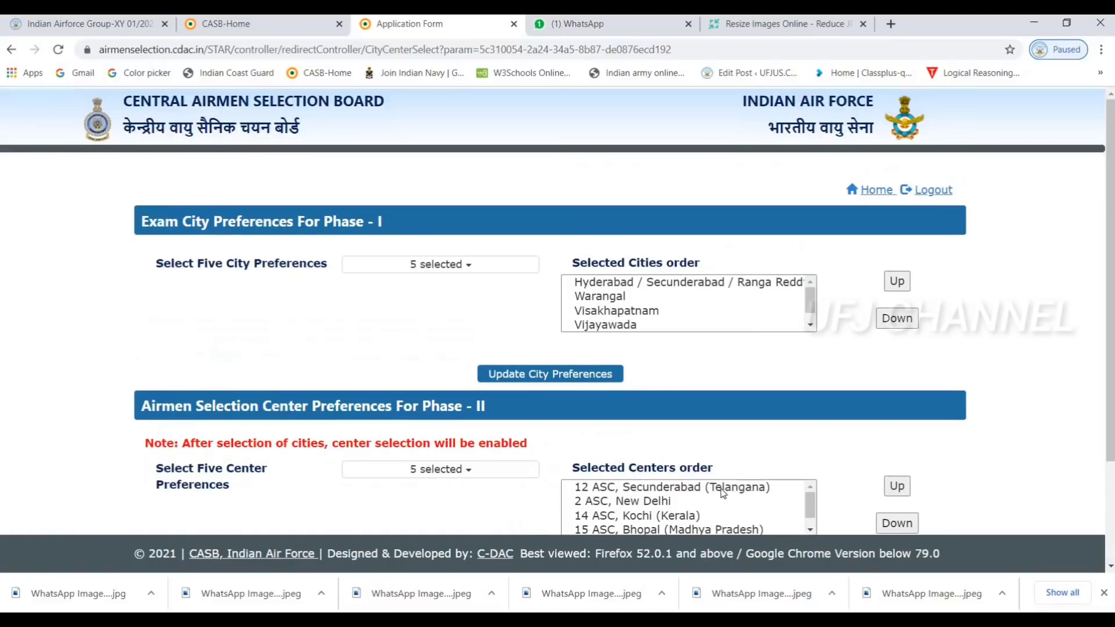
# Return Home to Registration Steps and start step 3, Make Payment
pyautogui.click(877, 191)
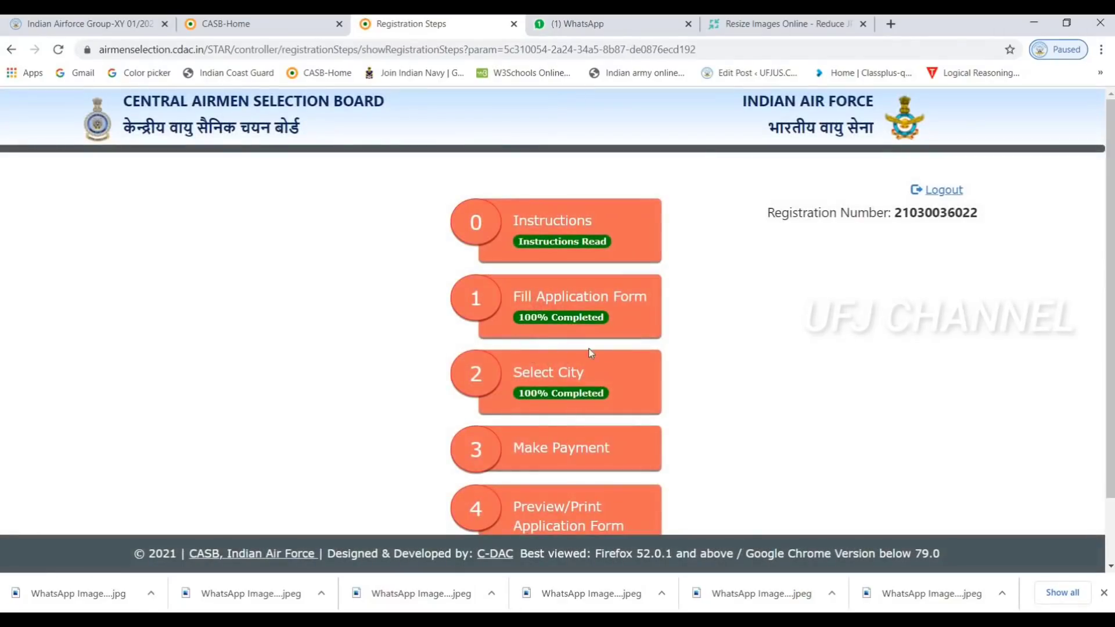
pyautogui.scroll(-2, 617, 374)
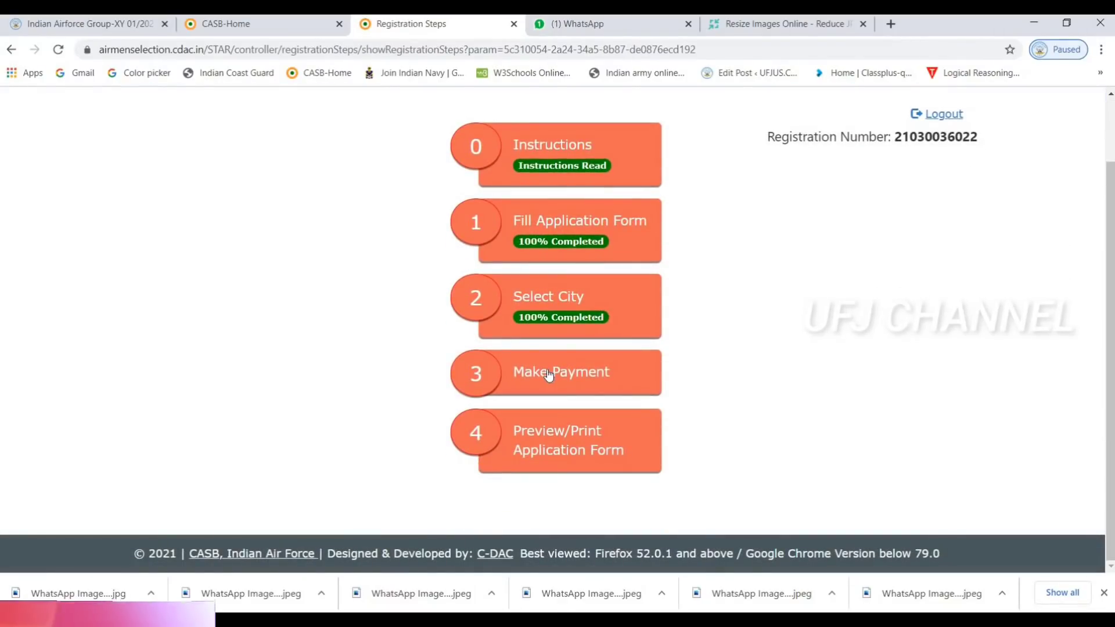
pyautogui.click(548, 374)
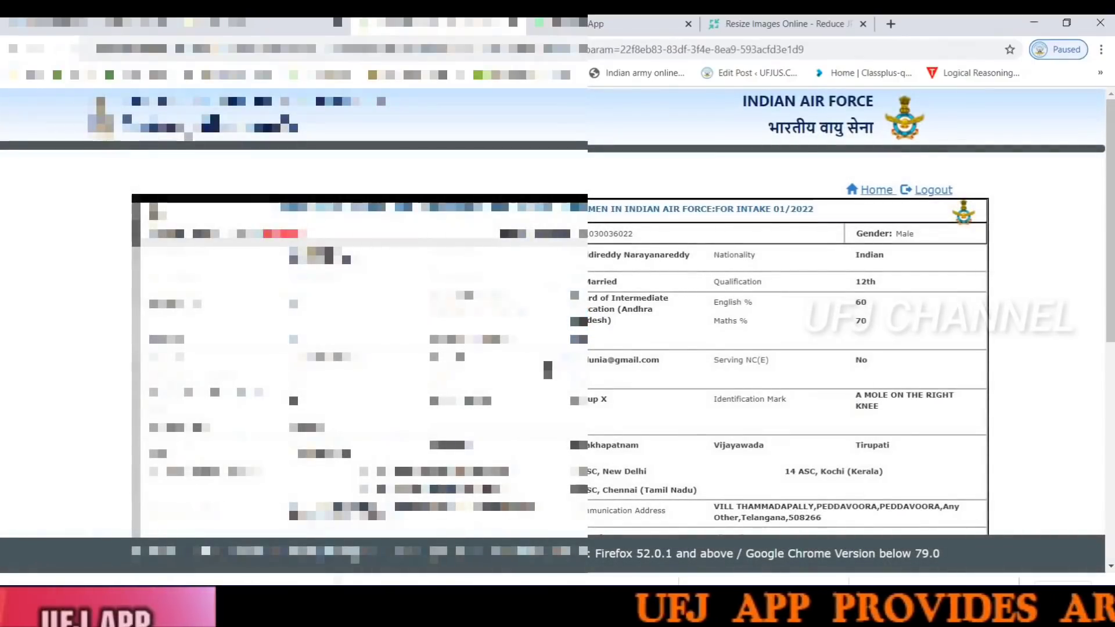
# Review the application preview with chosen cities and centres, then proceed to payment
pyautogui.scroll(-10, 814, 314)
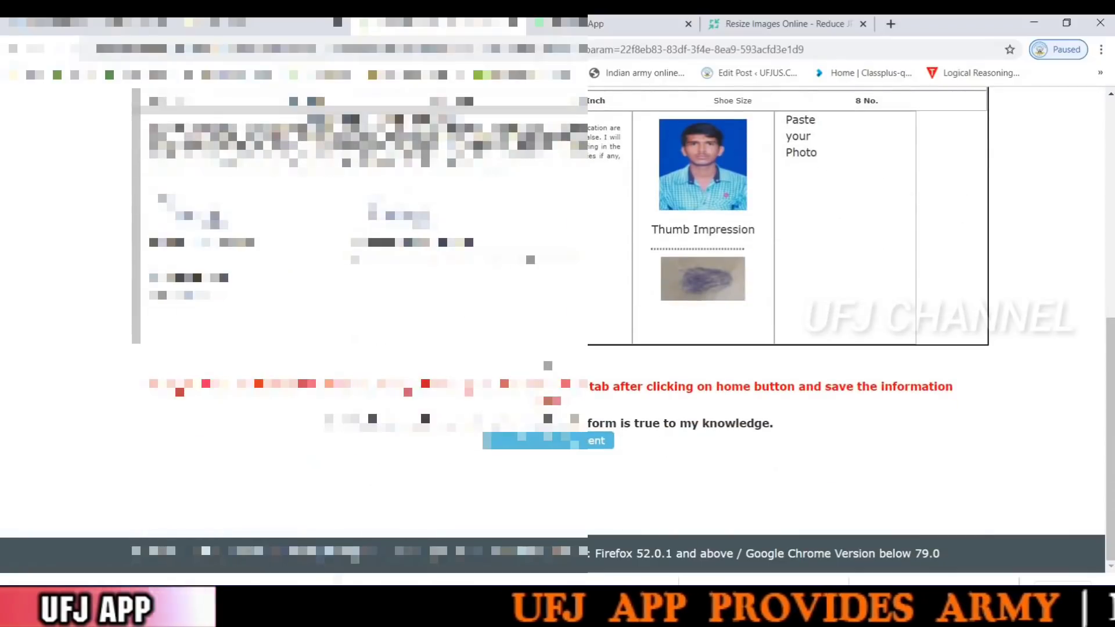
pyautogui.scroll(10, 813, 314)
pyautogui.scroll(-10, 814, 314)
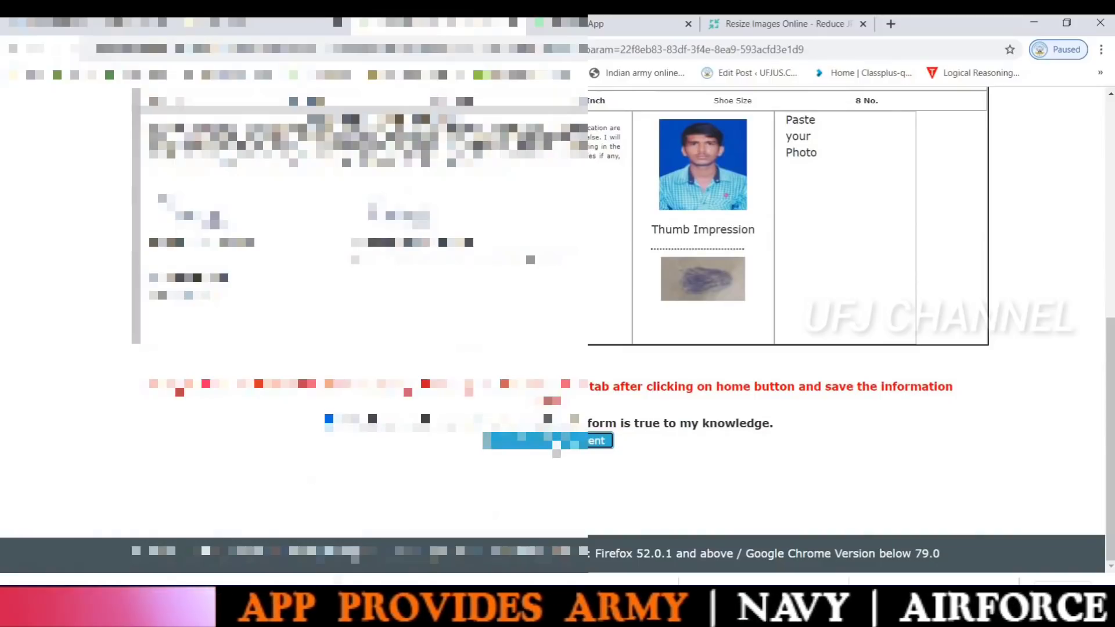
pyautogui.click(549, 441)
pyautogui.scroll(-3, 133, 215)
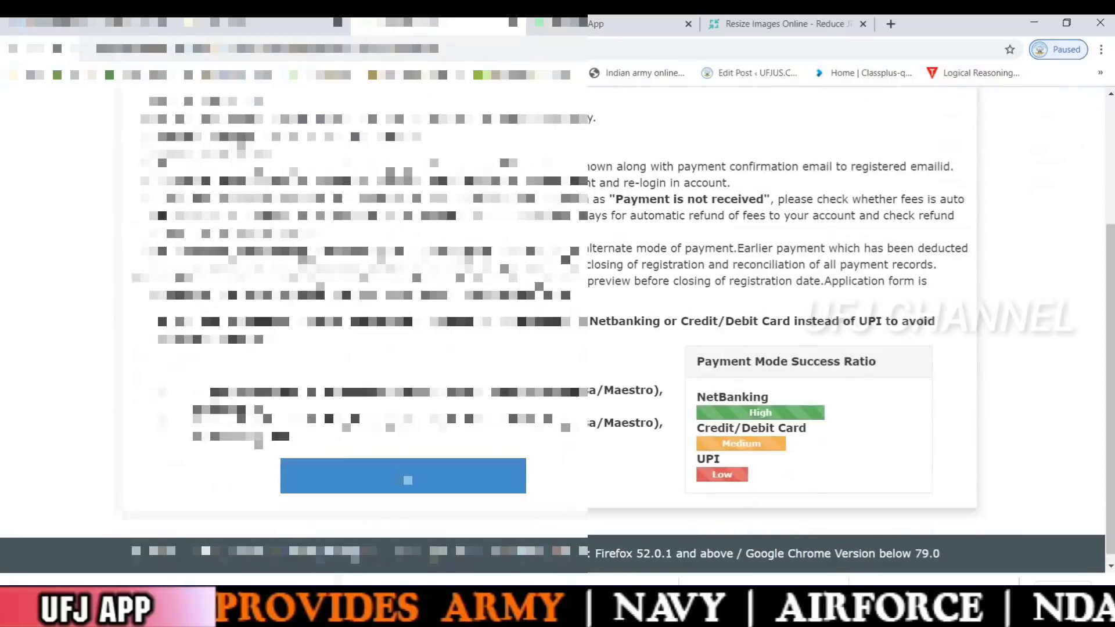